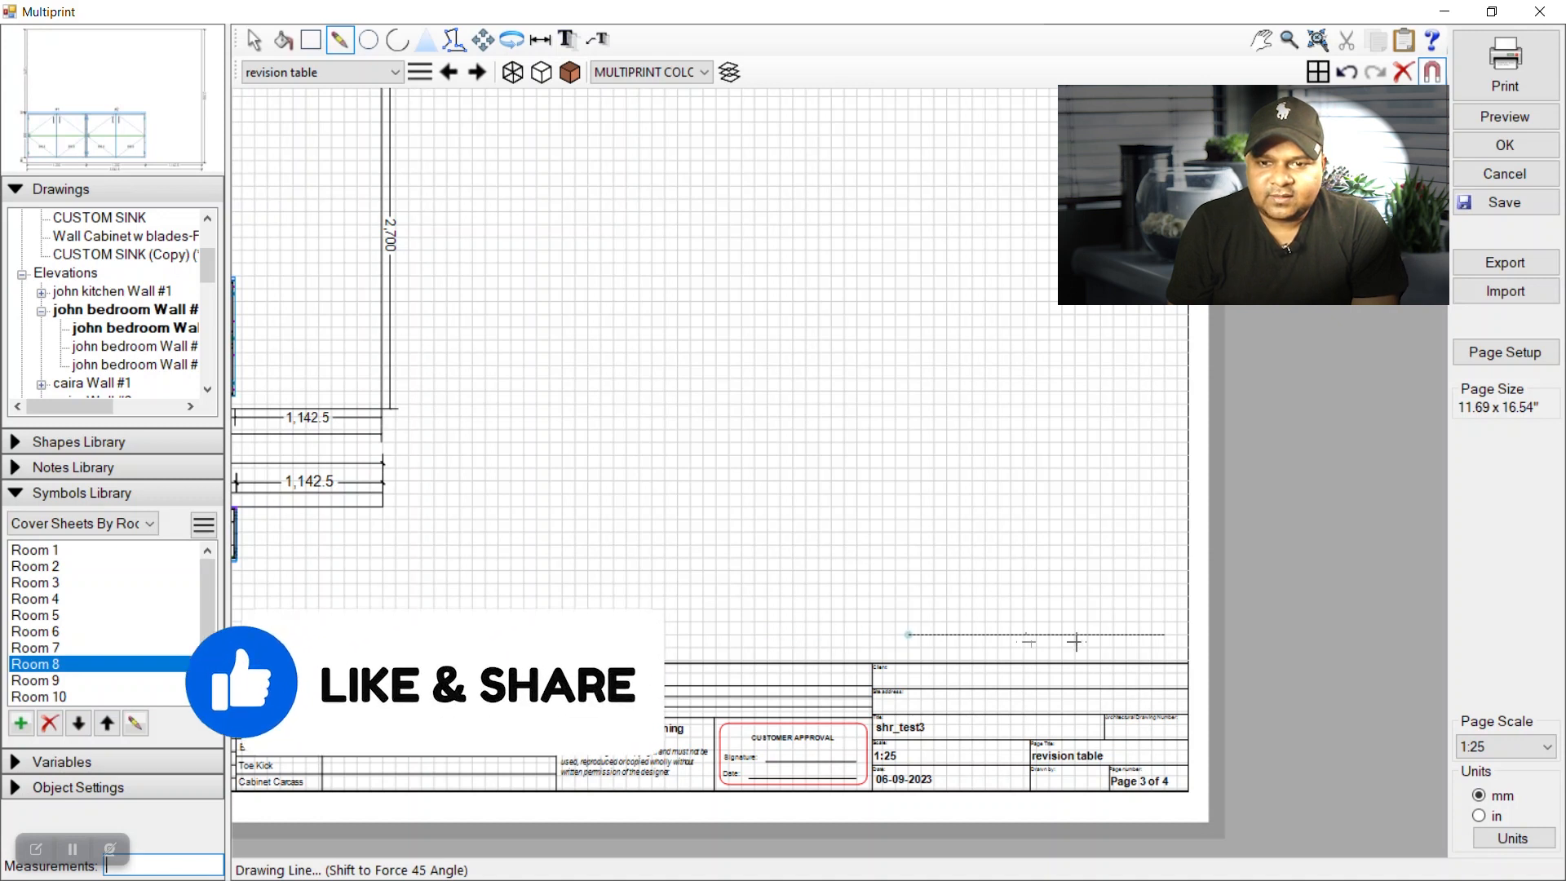
Scroll up on the revision table page to the area above the title block.
{"action": "scroll", "coordinate": [1160, 635], "scroll_direction": "up", "scroll_amount": 1}
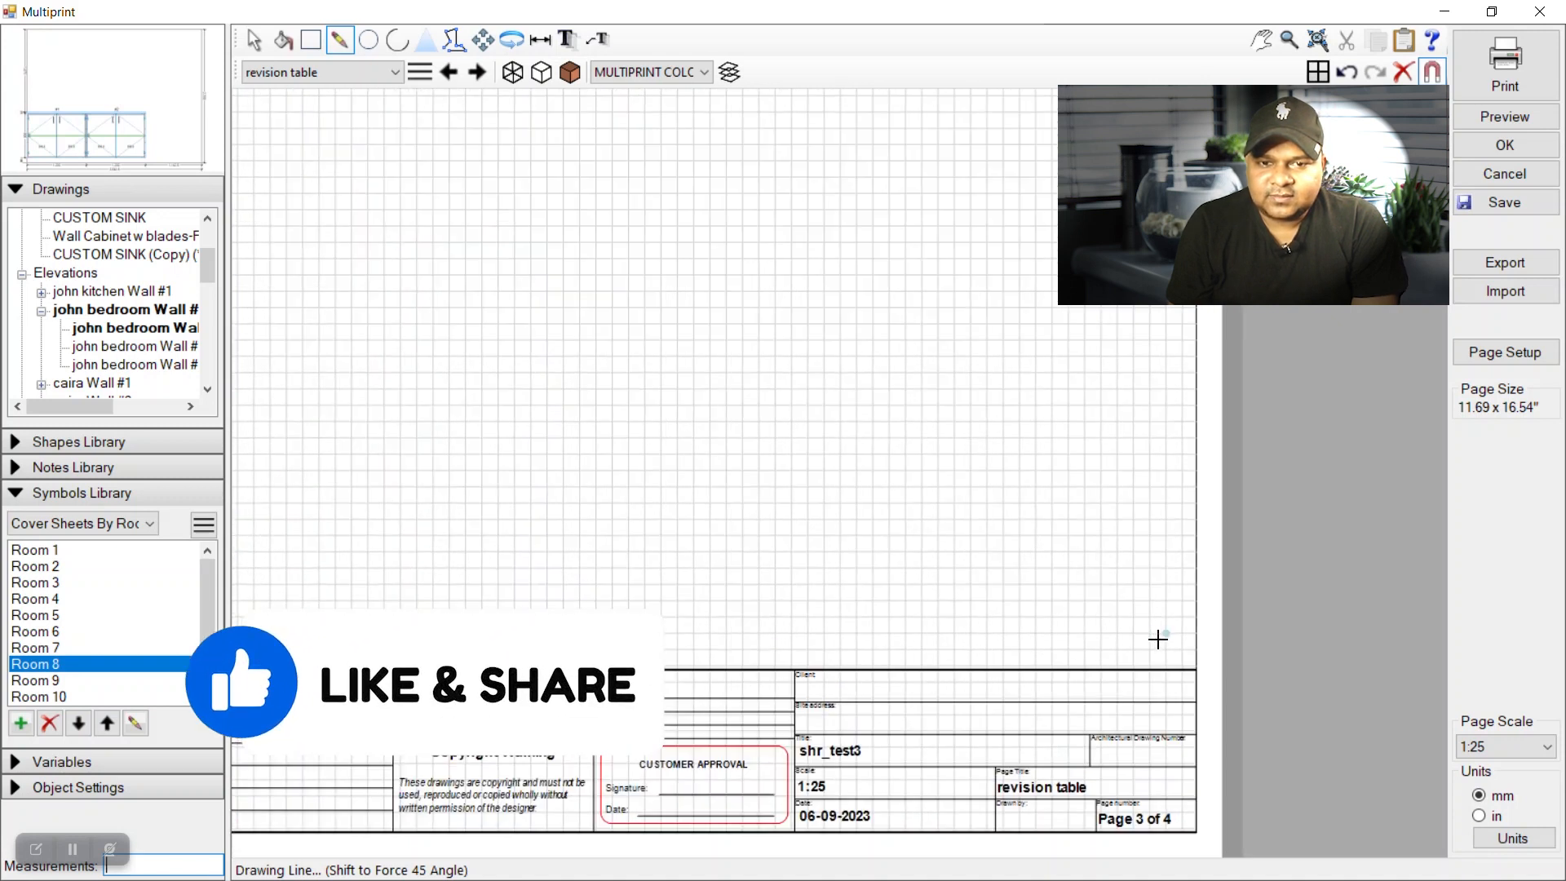
Draw the bottom, left, right and top edges of a closed rectangle above the title block.
{"action": "left_click", "coordinate": [773, 634]}
{"action": "left_click", "coordinate": [774, 633]}
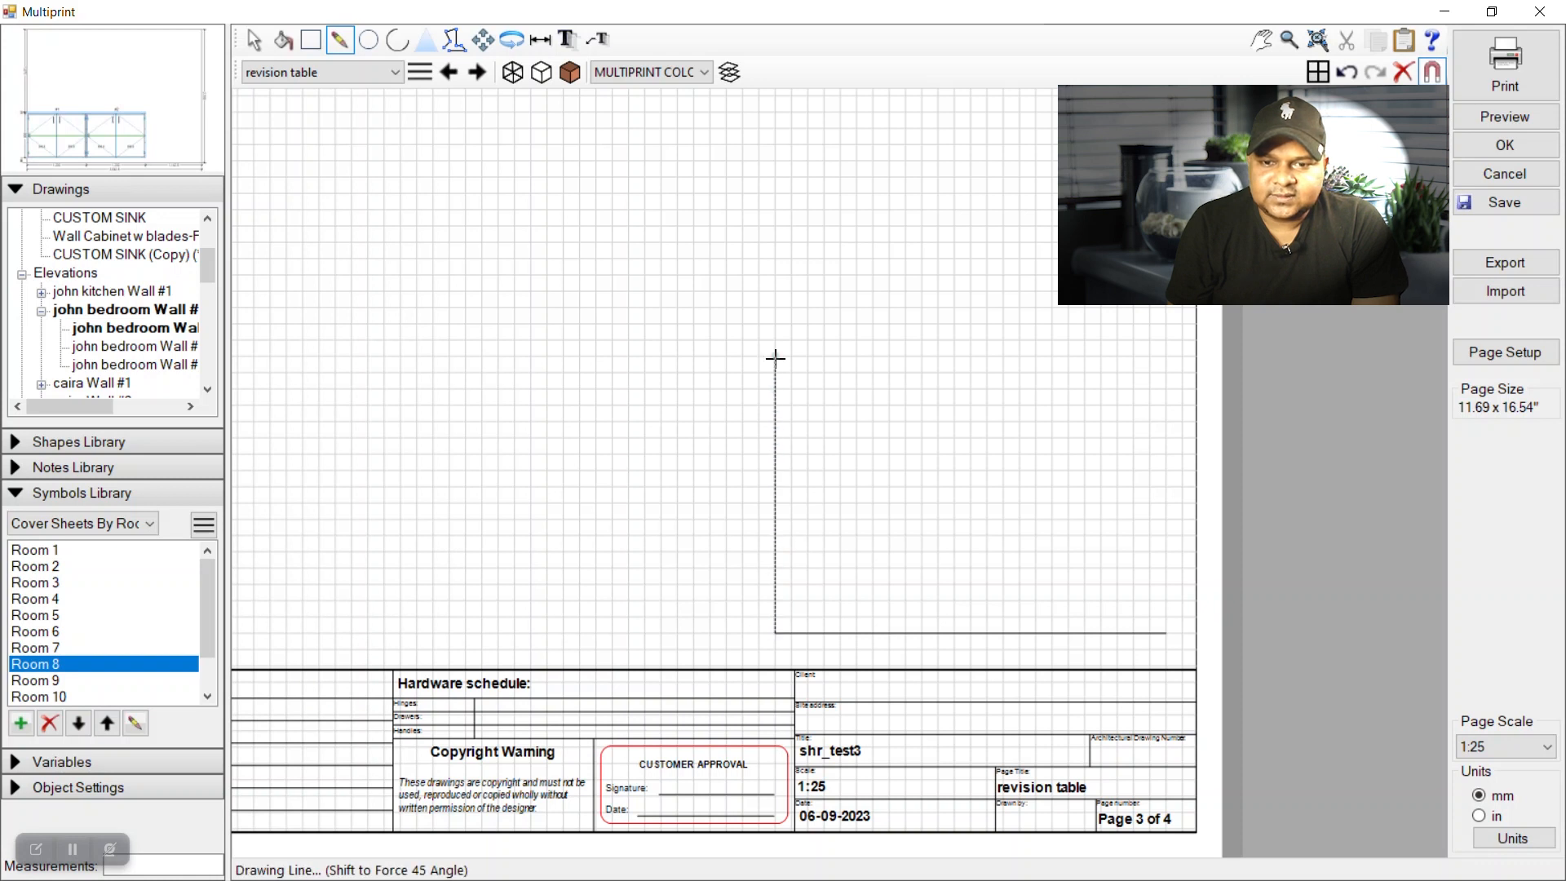
{"action": "left_click", "coordinate": [779, 446]}
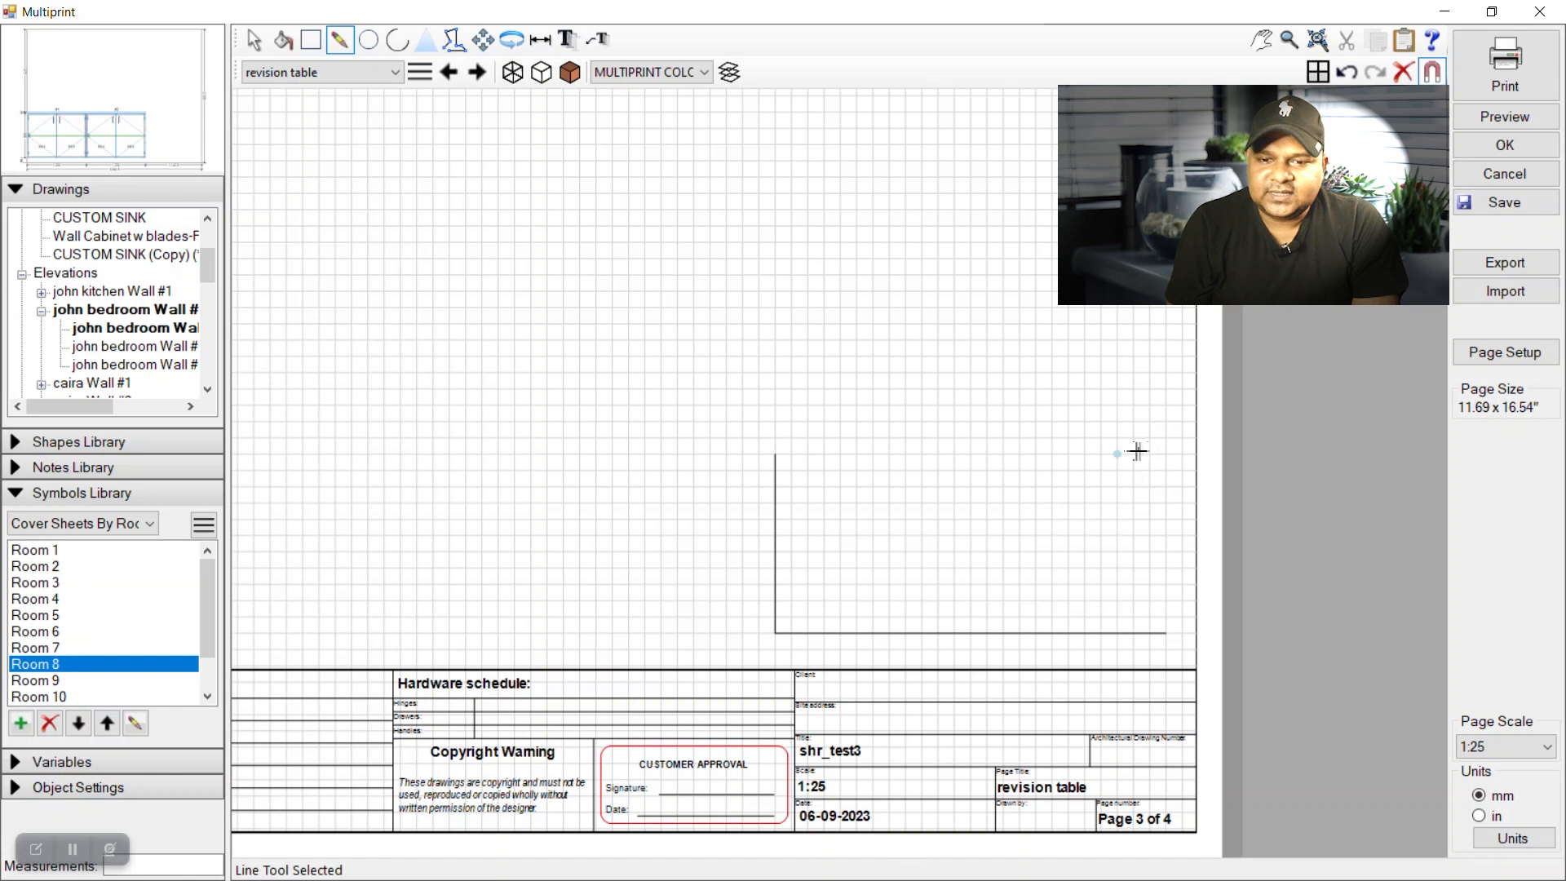
{"action": "left_click", "coordinate": [1166, 451]}
{"action": "left_click", "coordinate": [1166, 633]}
{"action": "left_click", "coordinate": [1166, 452]}
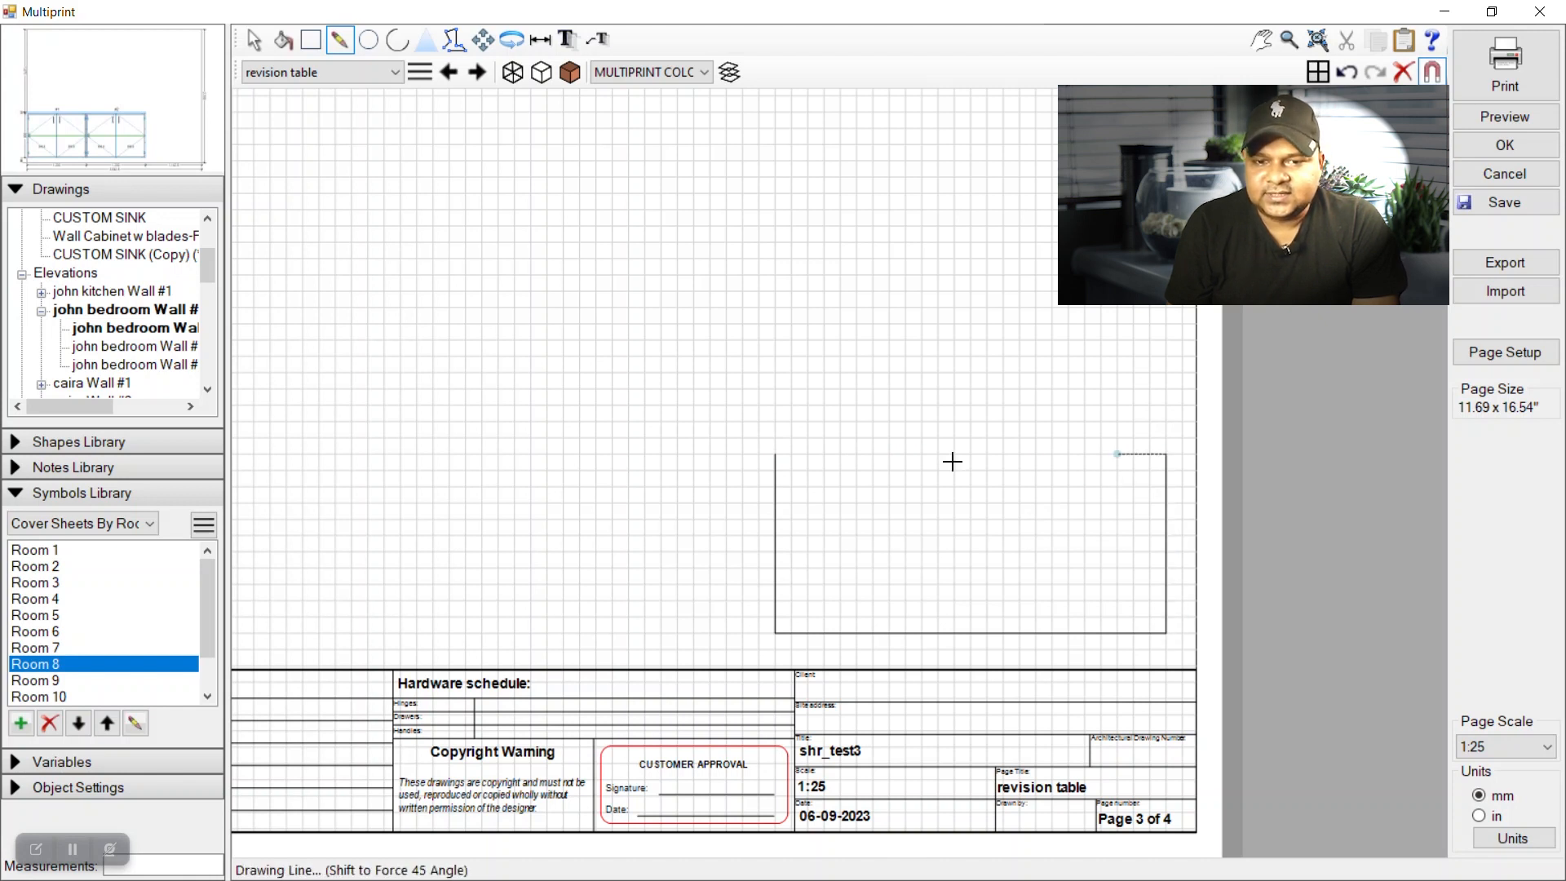
{"action": "left_click", "coordinate": [775, 454]}
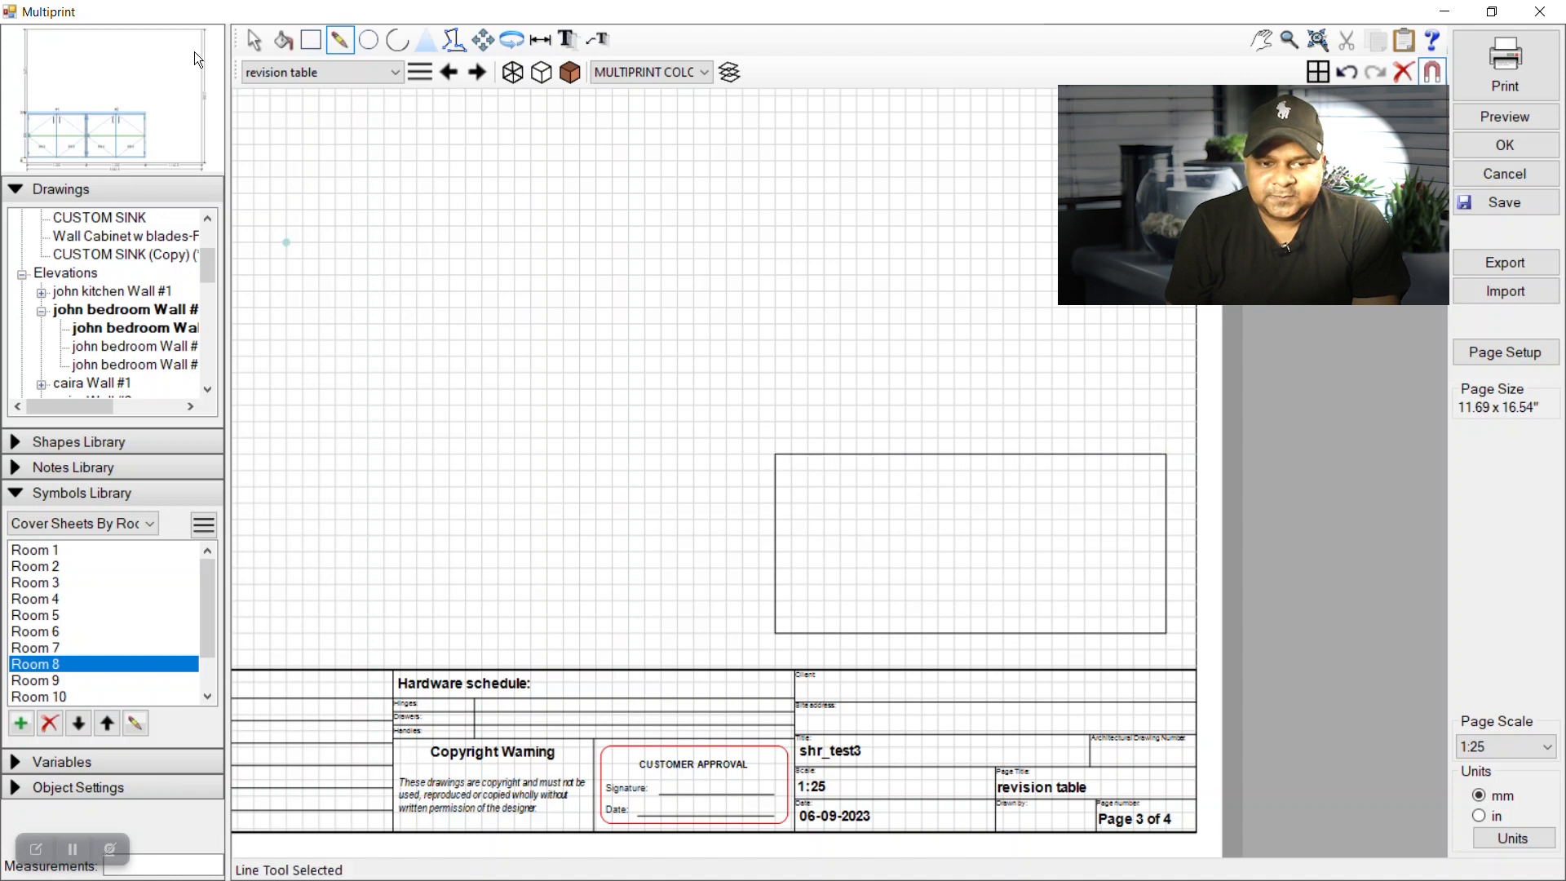
{"action": "left_click", "coordinate": [253, 41]}
{"action": "scroll", "coordinate": [1187, 545], "scroll_direction": "up", "scroll_amount": 2}
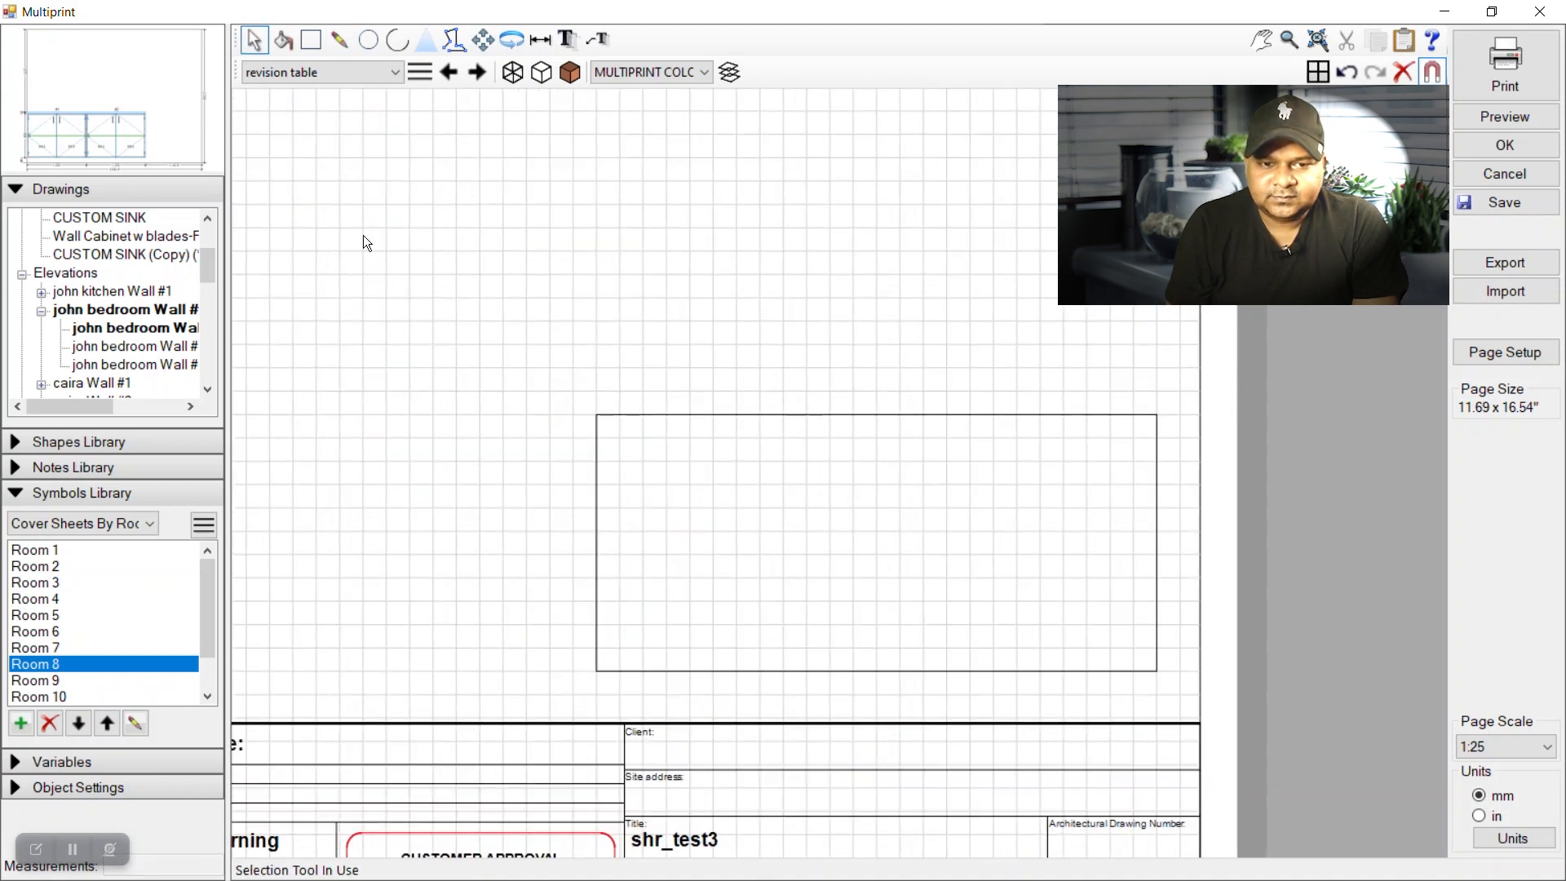
Draw two horizontal lines across the box near its bottom to form the bottom strip.
{"action": "left_click", "coordinate": [337, 45]}
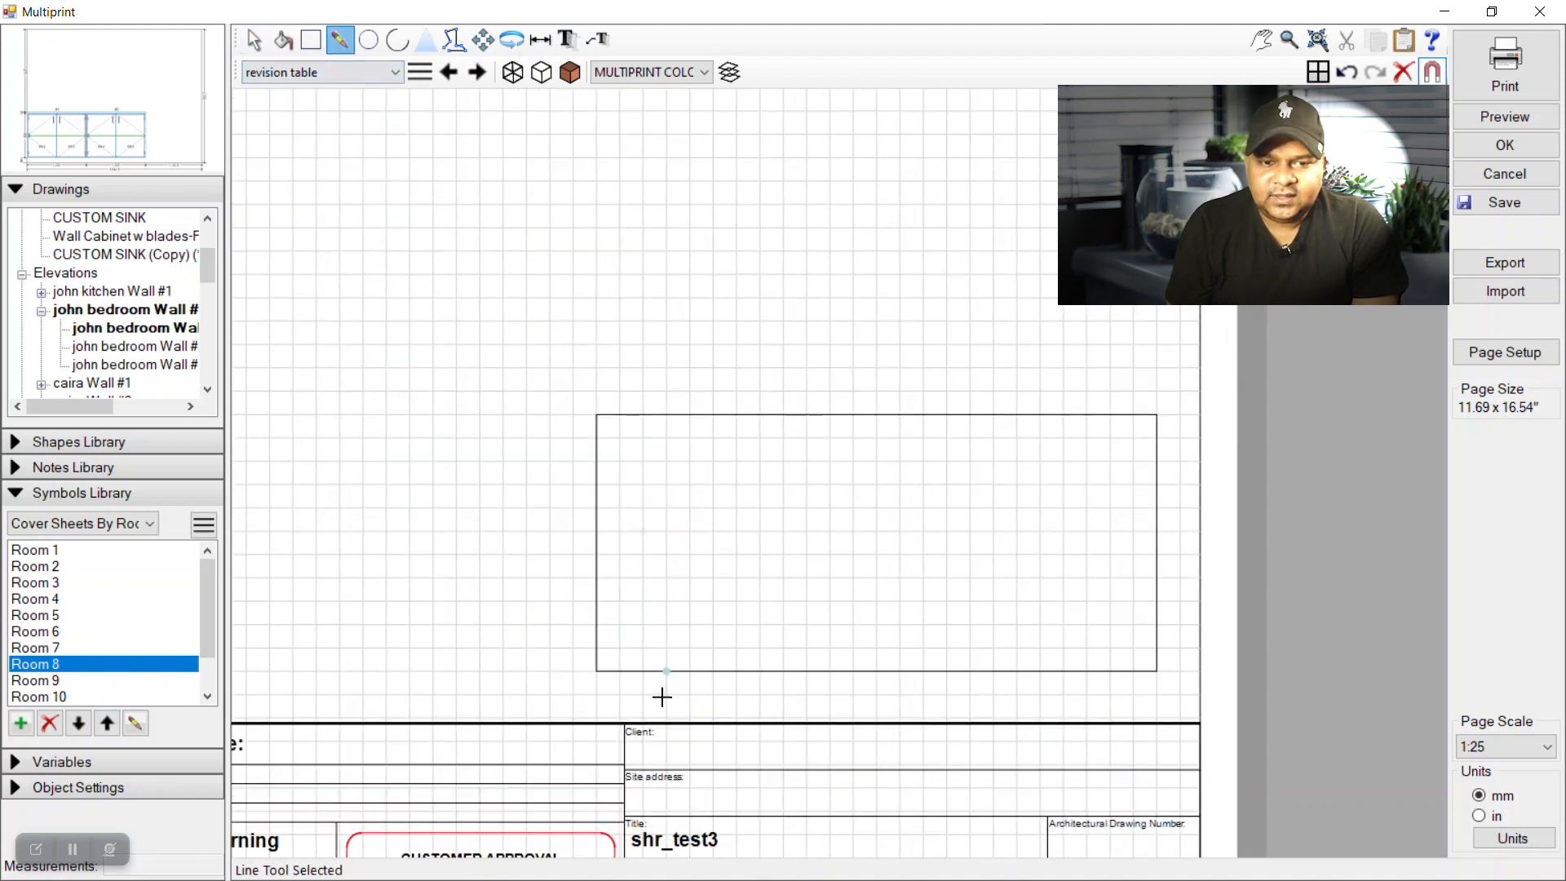
{"action": "left_click", "coordinate": [597, 627]}
{"action": "left_click", "coordinate": [1155, 626]}
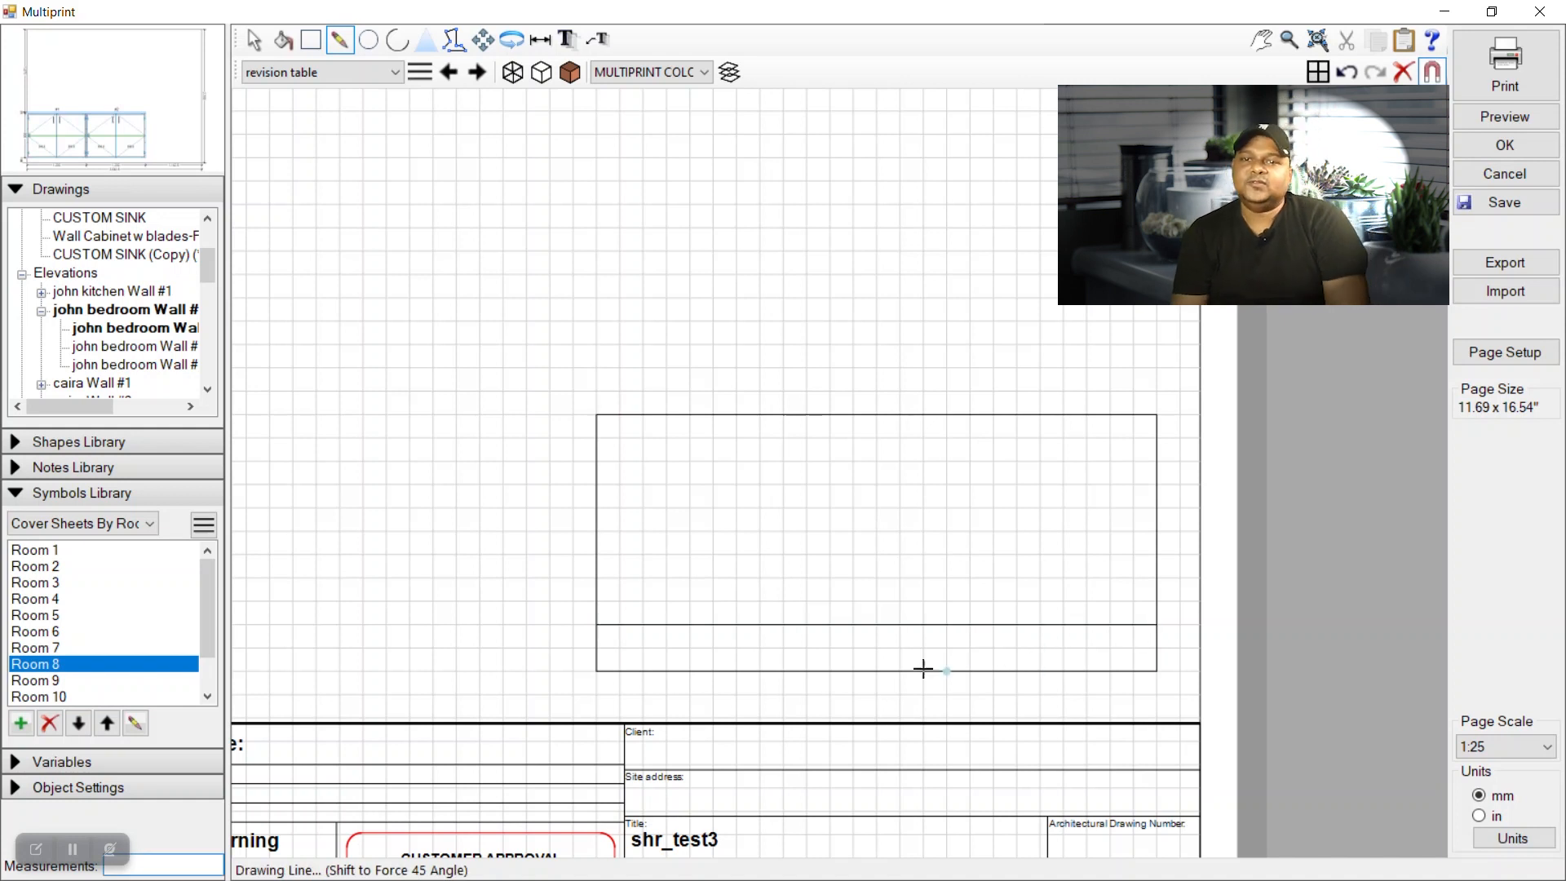
{"action": "key", "text": "Escape"}
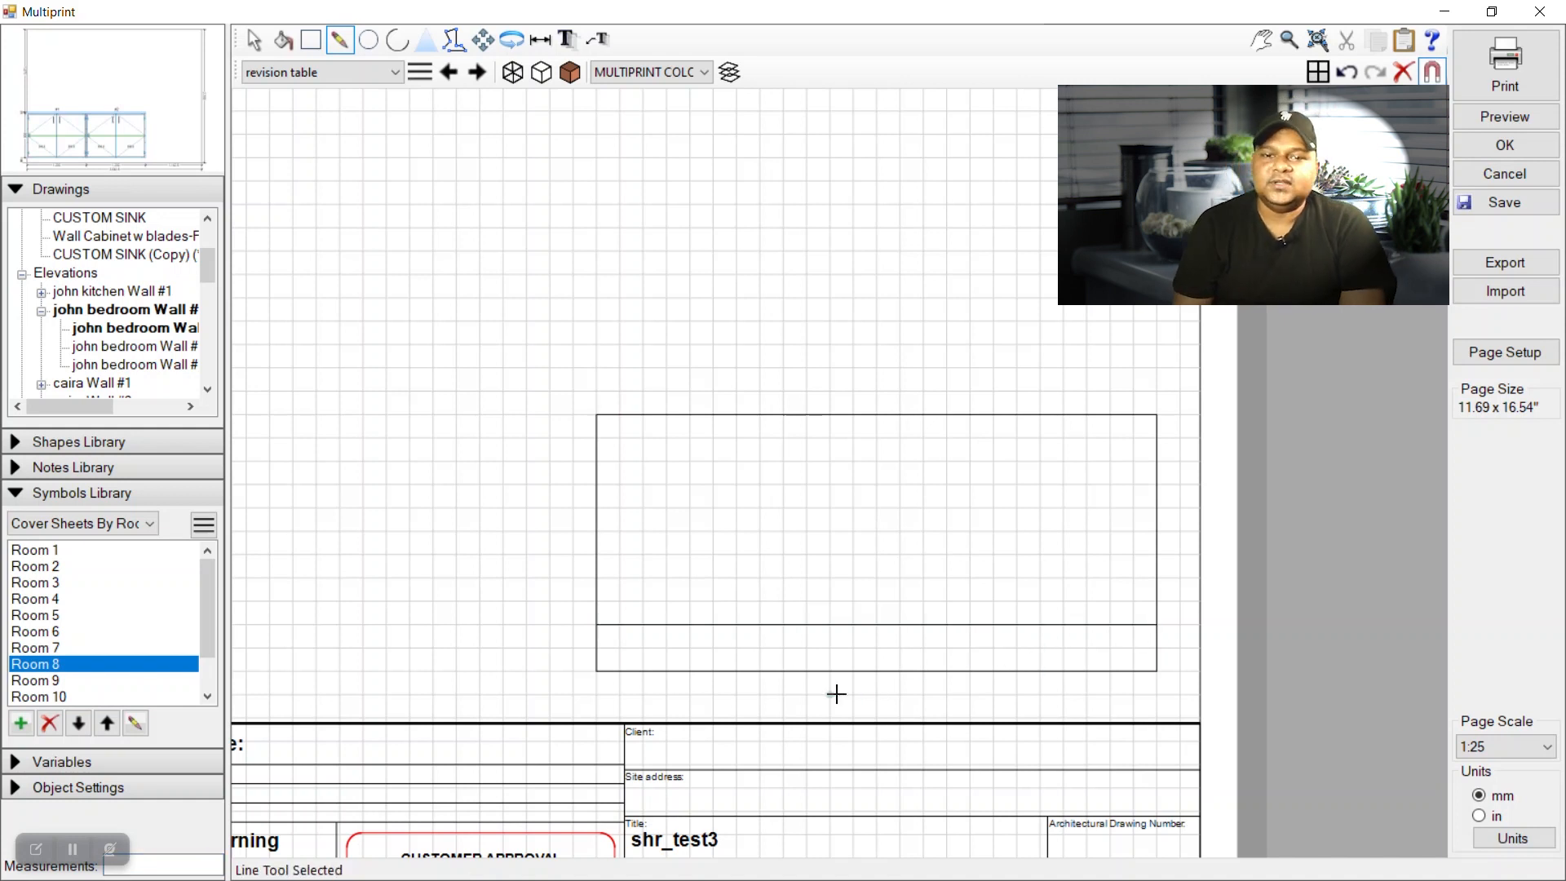
{"action": "left_click", "coordinate": [604, 651]}
{"action": "left_click", "coordinate": [1155, 648]}
{"action": "key", "text": "Escape"}
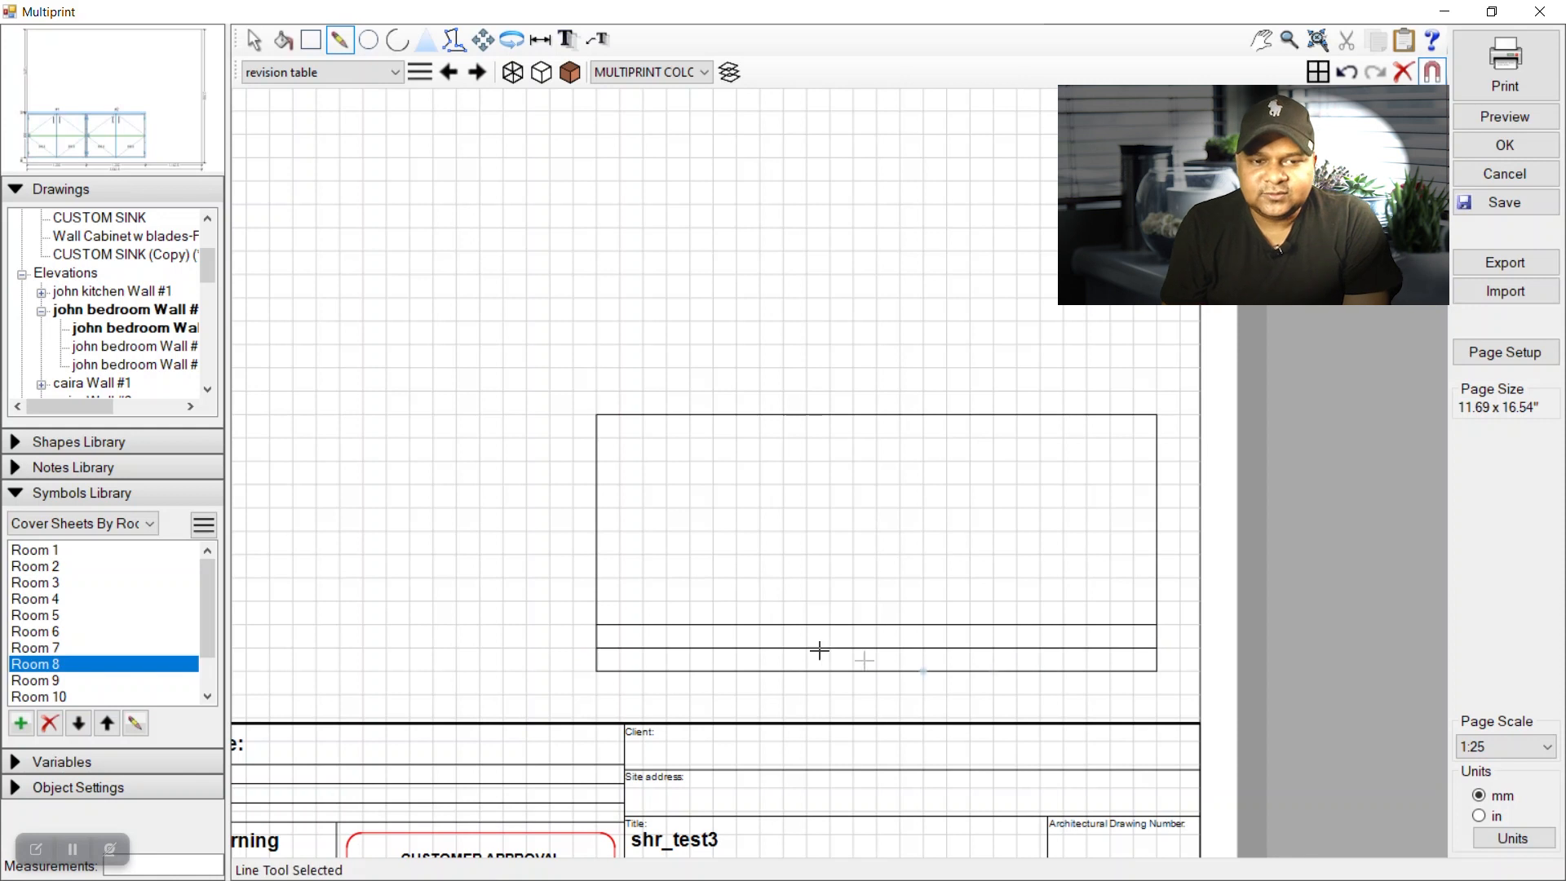
Add three vertical column dividers running from the bottom strip up to the top edge.
{"action": "left_click", "coordinate": [640, 649]}
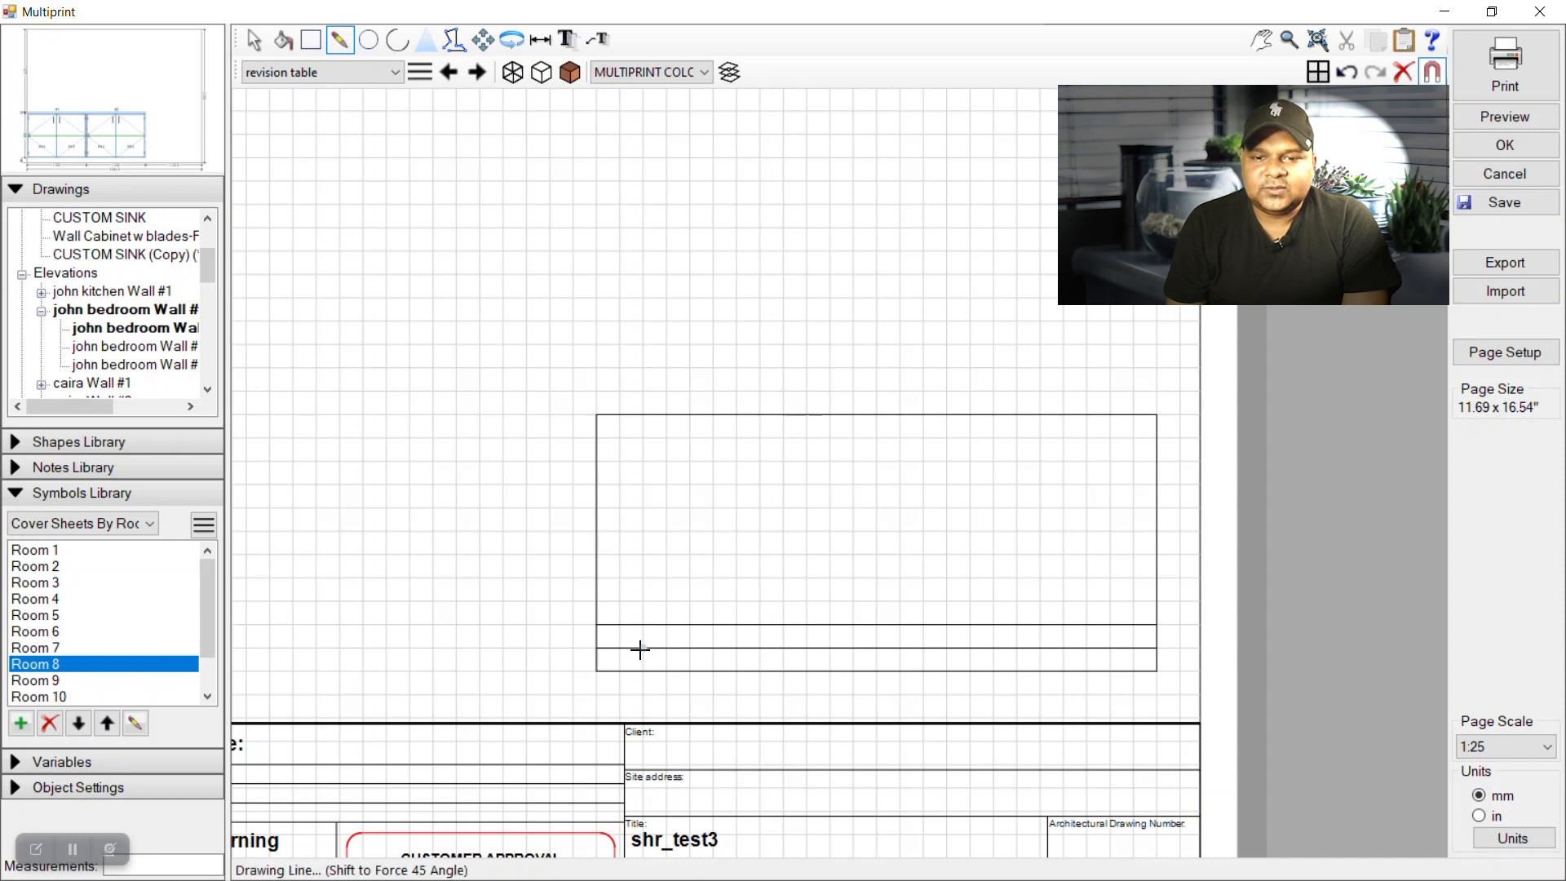
{"action": "left_click", "coordinate": [640, 418]}
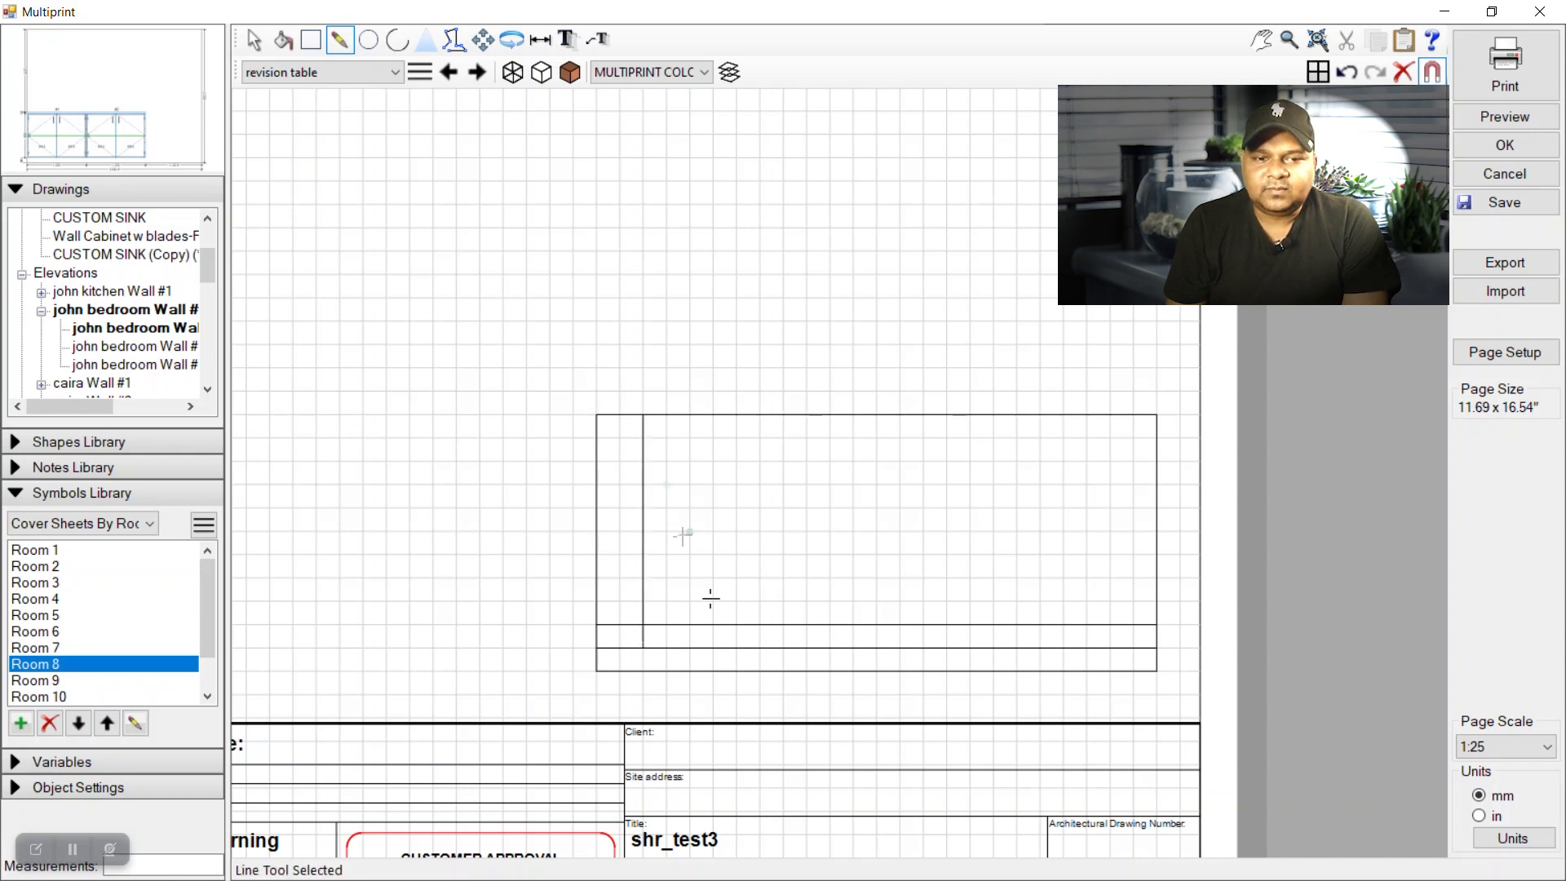
{"action": "left_click", "coordinate": [737, 648]}
{"action": "left_click", "coordinate": [738, 415]}
{"action": "left_click", "coordinate": [1089, 647]}
{"action": "left_click", "coordinate": [1086, 416]}
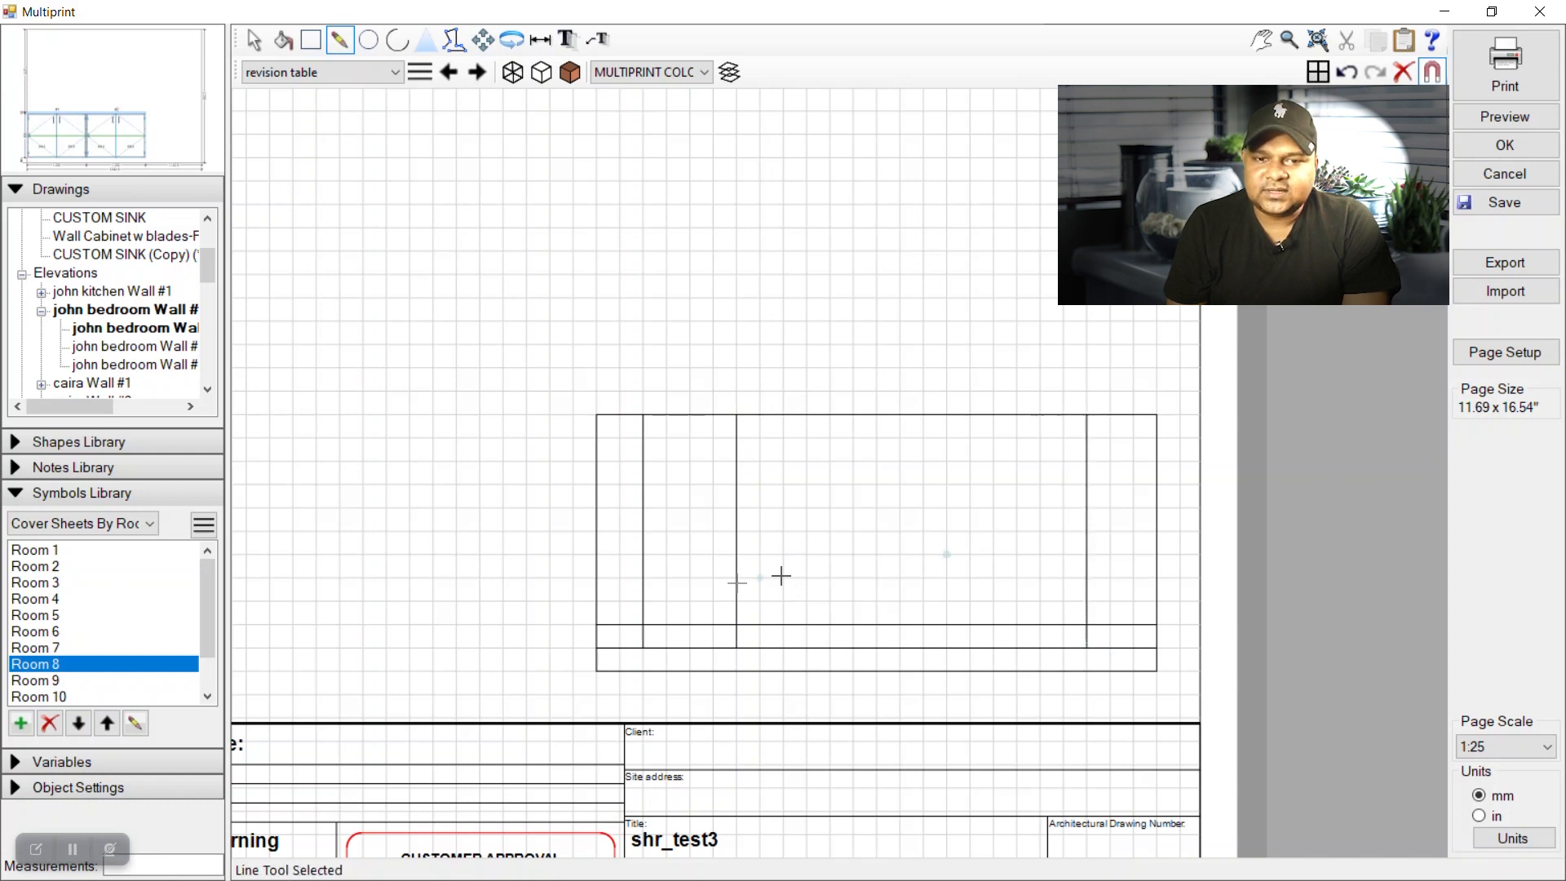
Draw the lower four horizontal row lines across the table.
{"action": "left_click", "coordinate": [599, 600]}
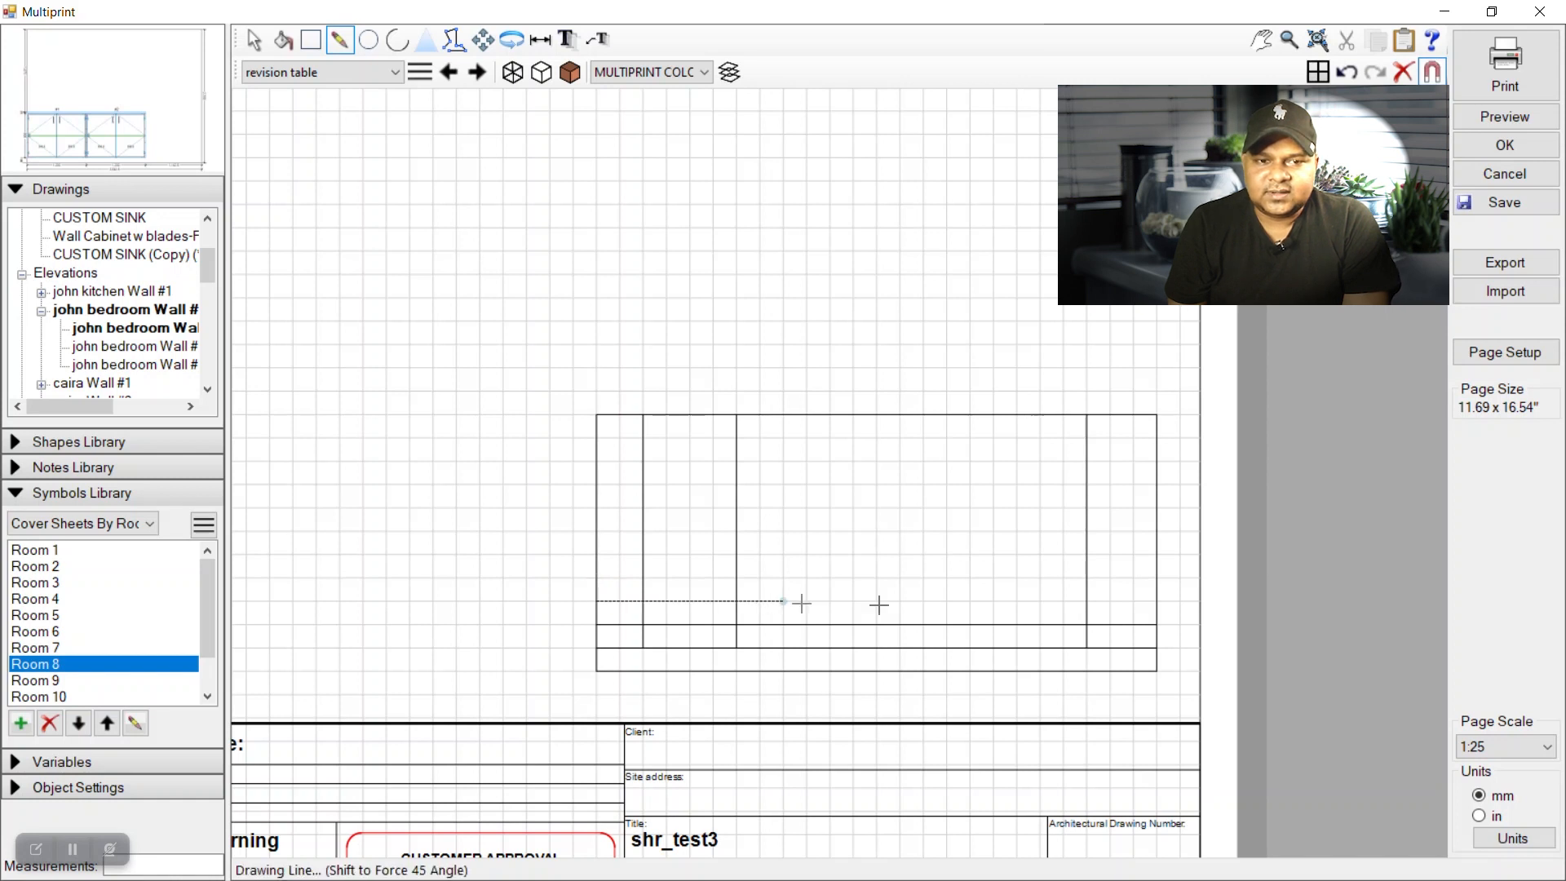
{"action": "left_click", "coordinate": [1156, 602]}
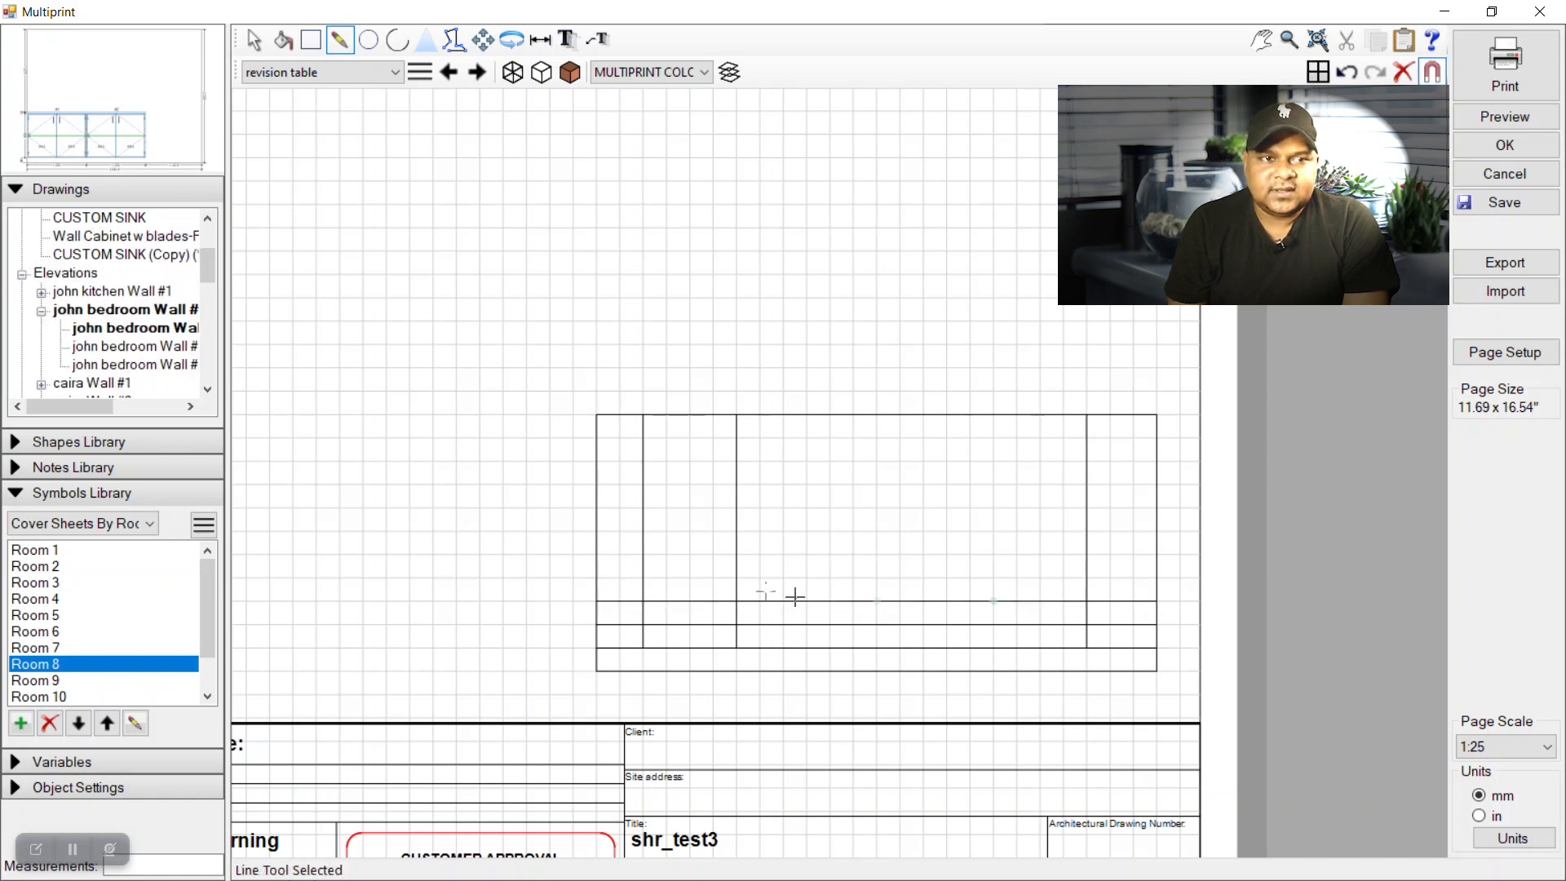
{"action": "left_click", "coordinate": [598, 577]}
{"action": "left_click", "coordinate": [1156, 578]}
{"action": "left_click", "coordinate": [1159, 558]}
{"action": "left_click", "coordinate": [596, 555]}
{"action": "left_click", "coordinate": [1158, 533]}
{"action": "left_click", "coordinate": [596, 532]}
Draw the upper four row lines across the table, finishing with the topmost one.
{"action": "left_click", "coordinate": [1154, 508]}
{"action": "left_click", "coordinate": [596, 507]}
{"action": "left_click", "coordinate": [1158, 483]}
{"action": "left_click", "coordinate": [596, 485]}
{"action": "left_click", "coordinate": [1157, 460]}
{"action": "left_click", "coordinate": [596, 460]}
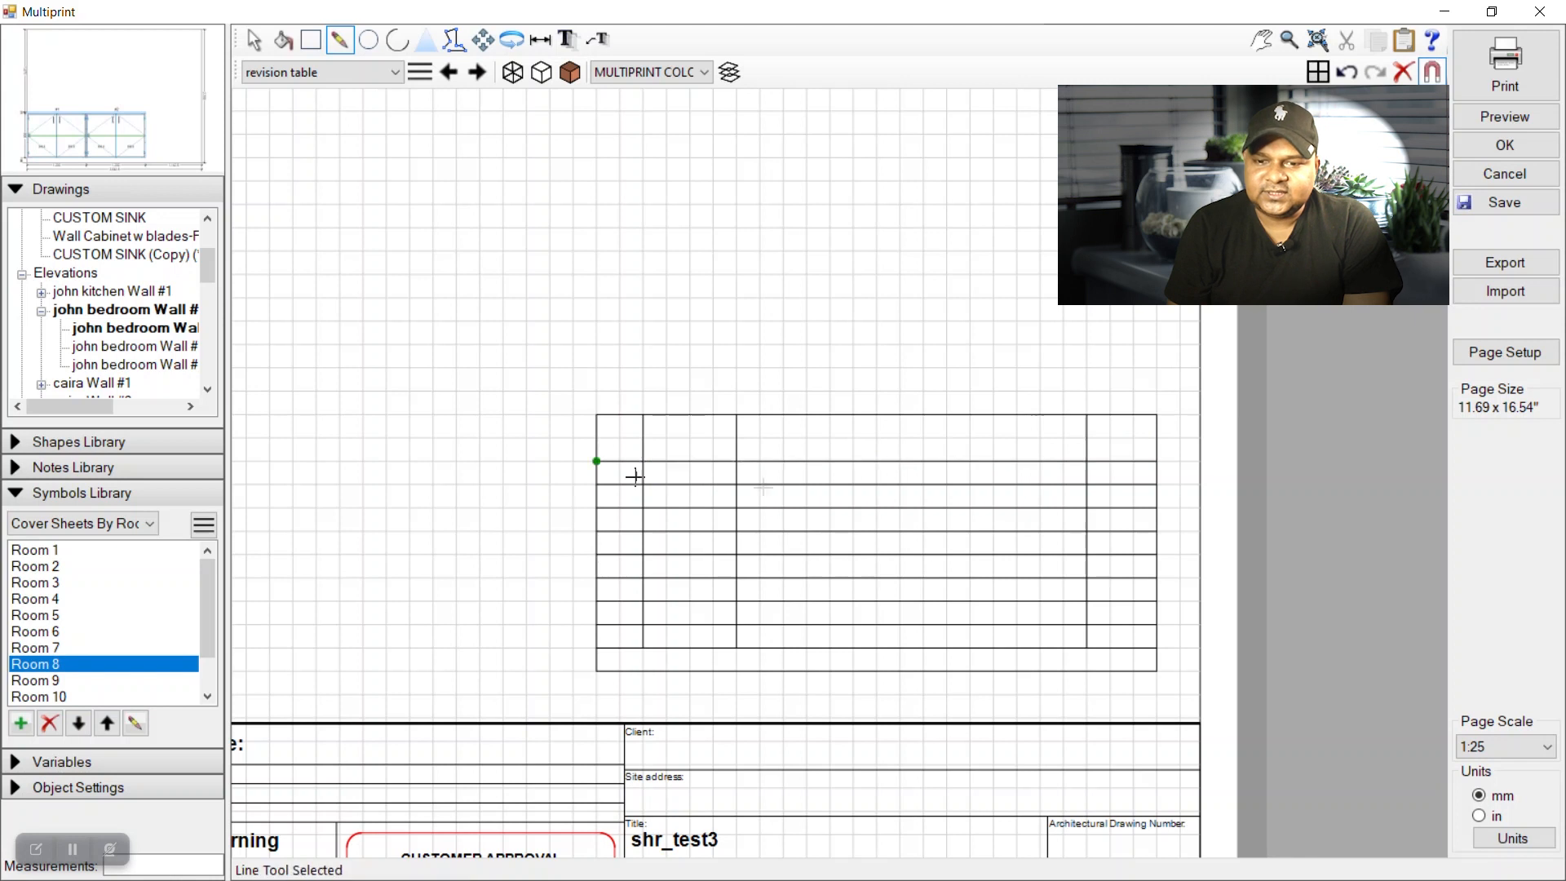
{"action": "left_click", "coordinate": [1153, 440]}
{"action": "left_click", "coordinate": [596, 438]}
{"action": "left_click", "coordinate": [252, 39]}
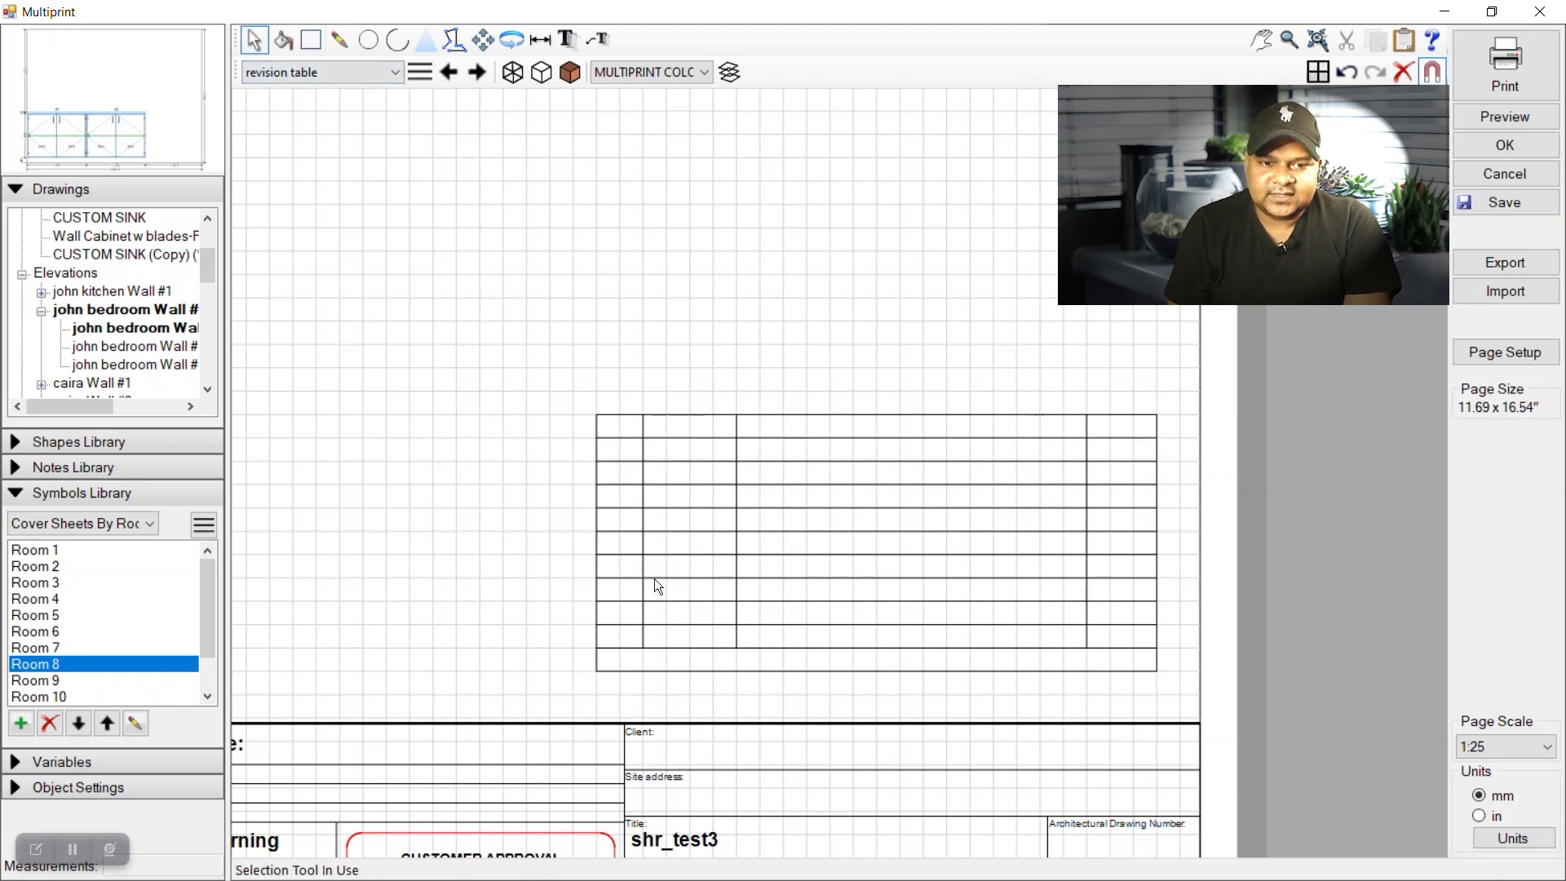
Add the text 'Revision Table' in a text box across the table's bottom strip.
{"action": "left_click", "coordinate": [565, 39]}
{"action": "left_click_drag", "start_coordinate": [596, 653], "coordinate": [1133, 681]}
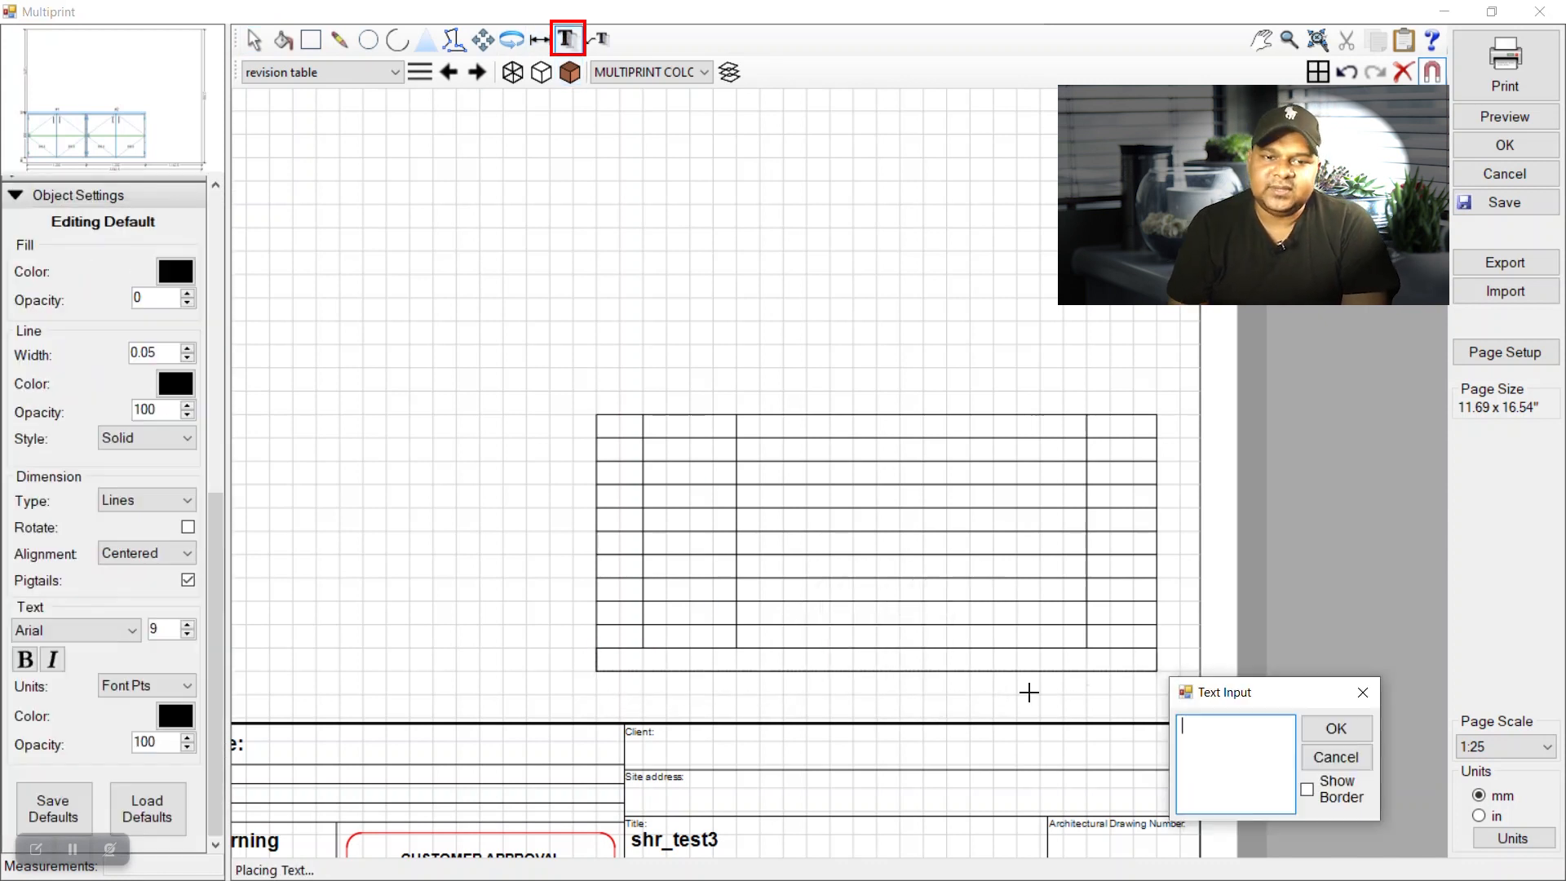
{"action": "type", "text": "Revision Table"}
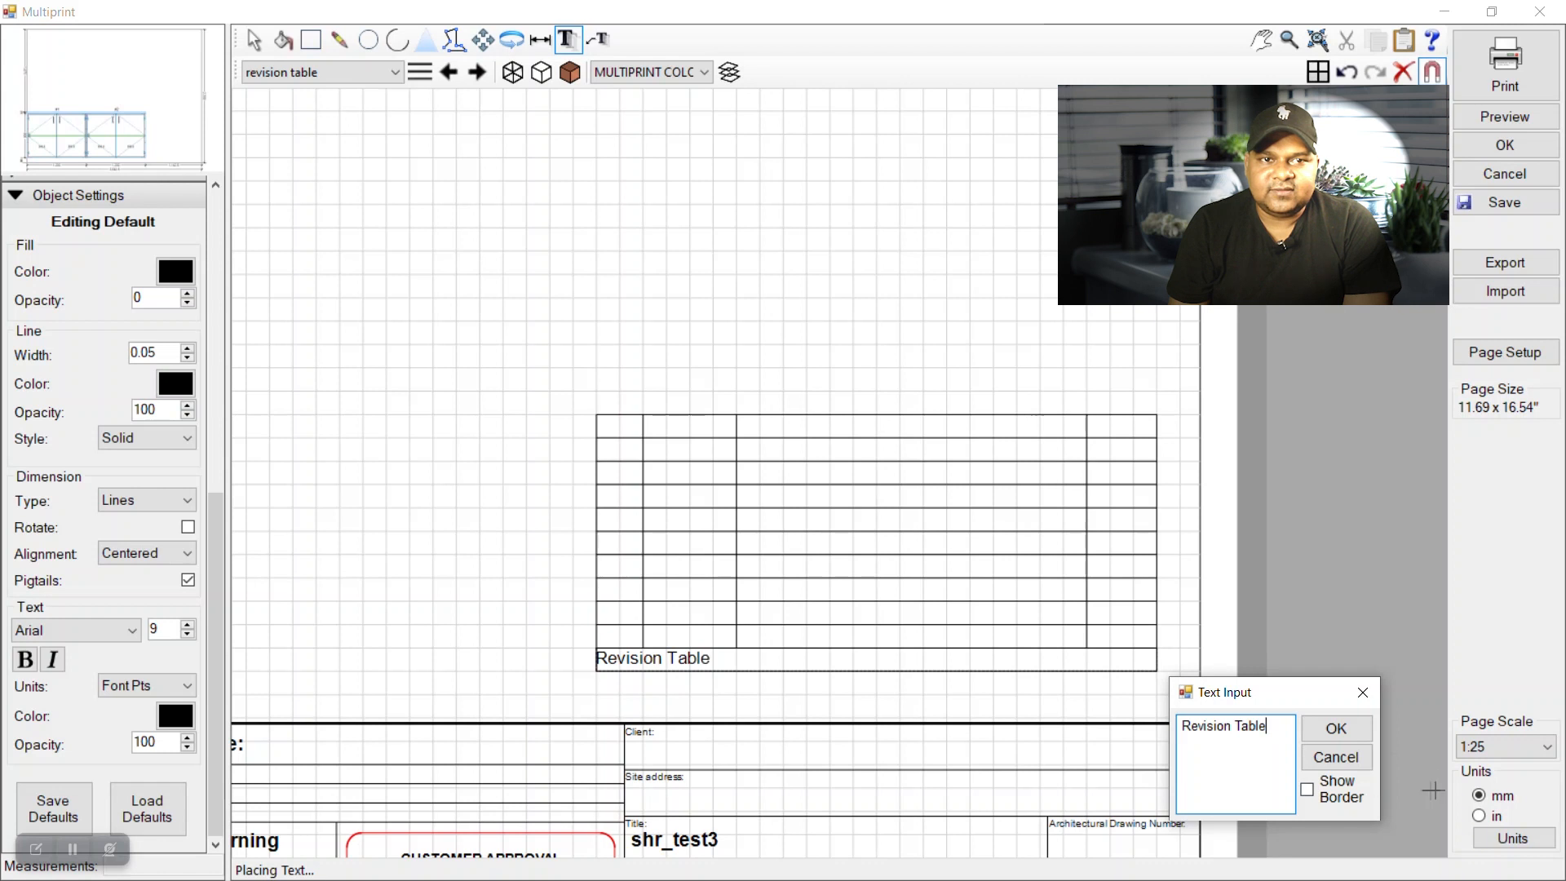
{"action": "left_click", "coordinate": [1351, 741]}
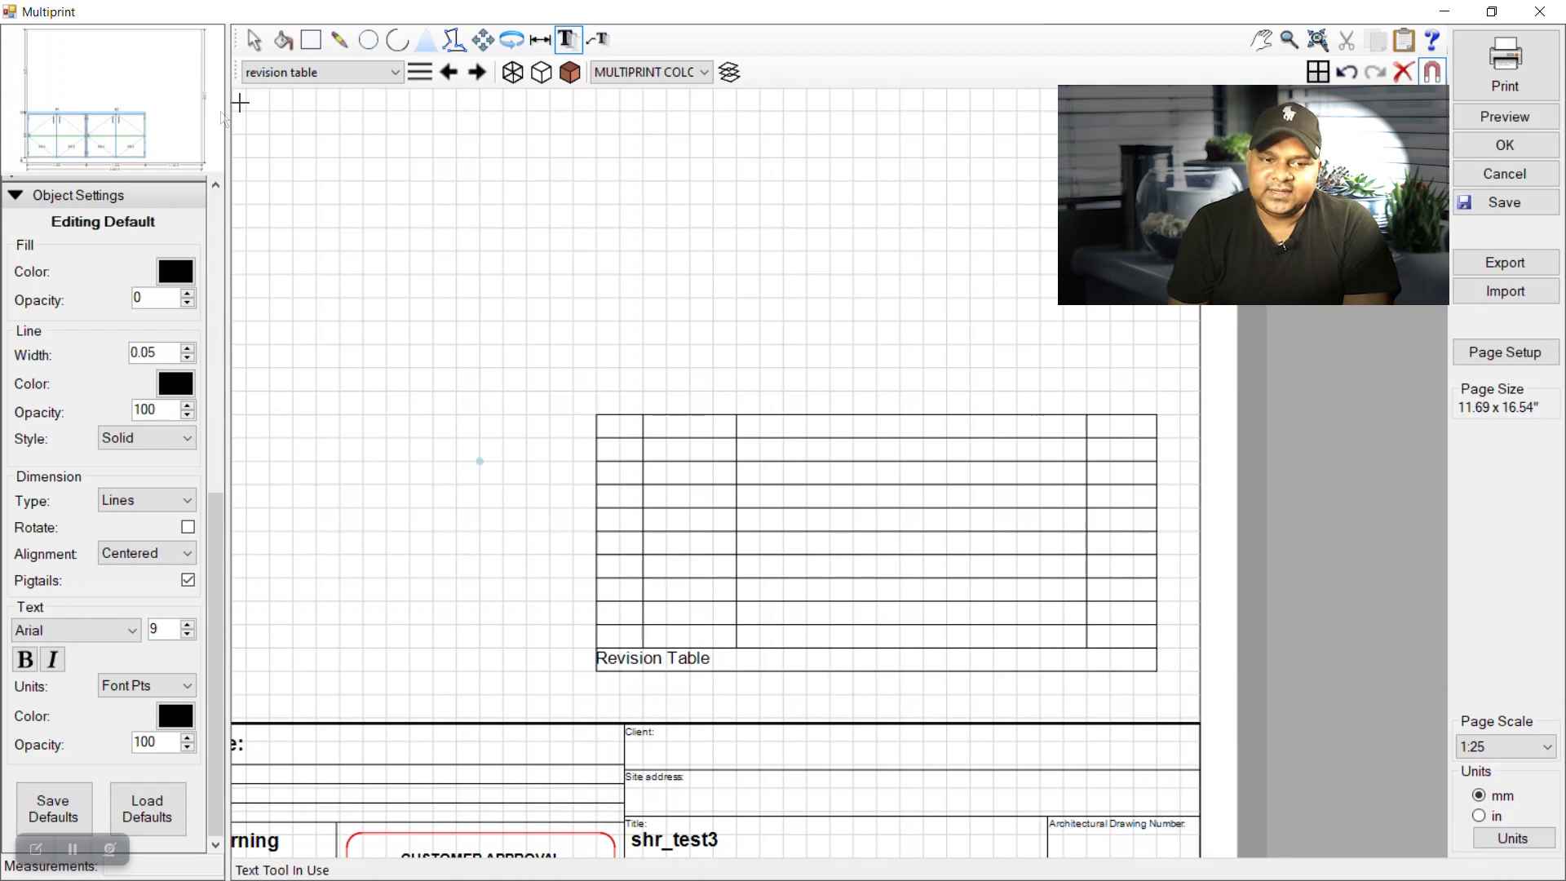
Set the Revision Table text's alignment to Center horizontally and Middle vertically.
{"action": "left_click", "coordinate": [252, 46]}
{"action": "left_click", "coordinate": [697, 666]}
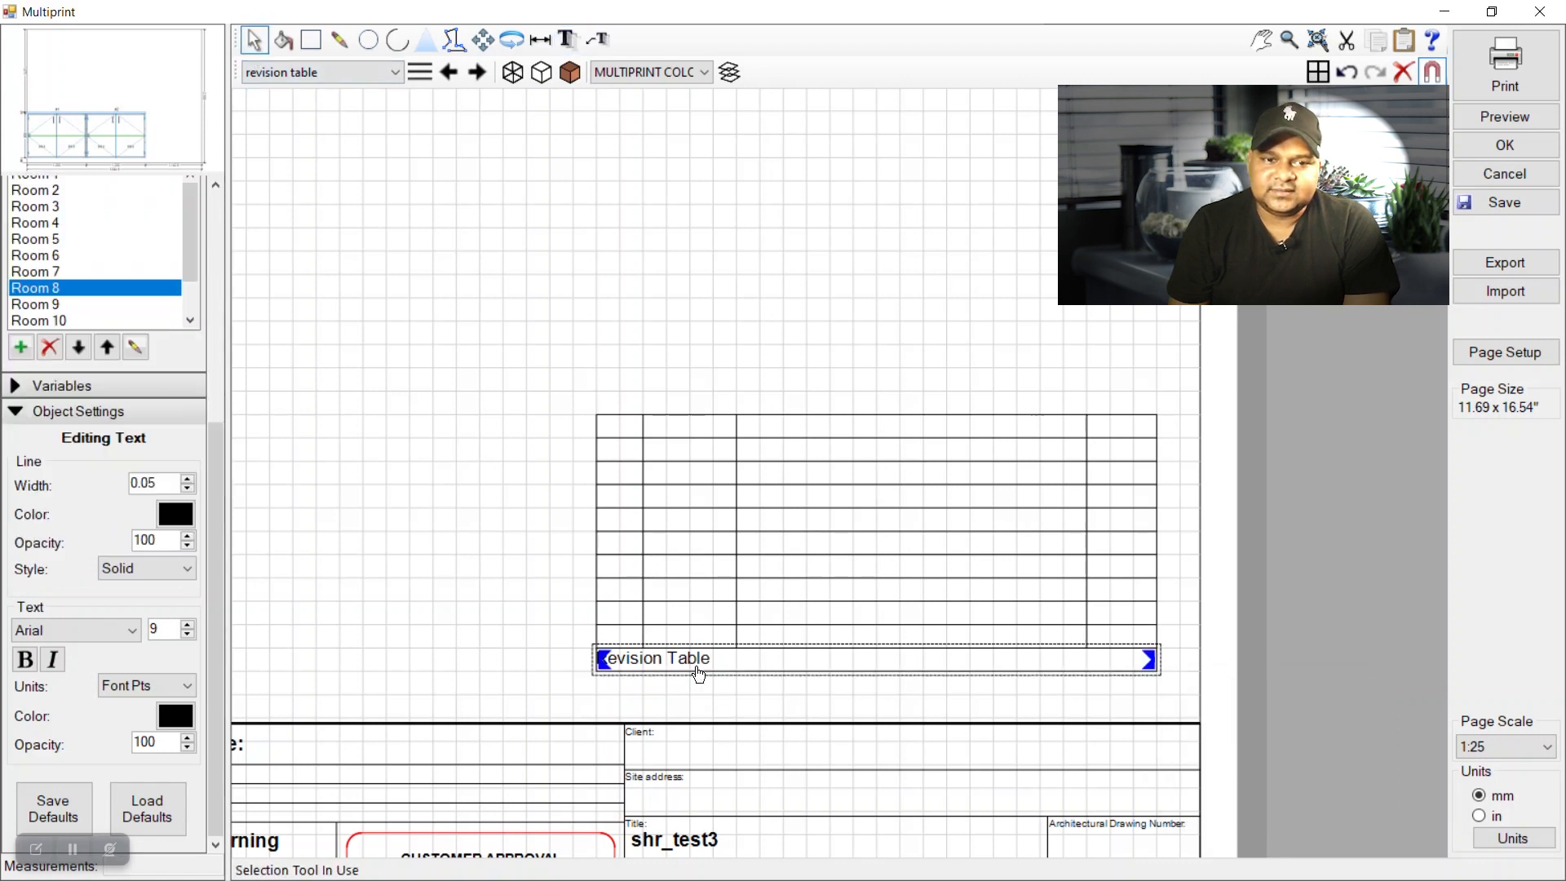
{"action": "right_click", "coordinate": [697, 665]}
{"action": "left_click", "coordinate": [780, 701]}
{"action": "left_click", "coordinate": [845, 445]}
{"action": "left_click", "coordinate": [796, 486]}
{"action": "left_click", "coordinate": [795, 487]}
{"action": "left_click", "coordinate": [796, 520]}
{"action": "left_click", "coordinate": [894, 418]}
Make the Revision Table heading bold and raise its font size to 10.
{"action": "left_click", "coordinate": [34, 663]}
{"action": "left_click", "coordinate": [187, 625]}
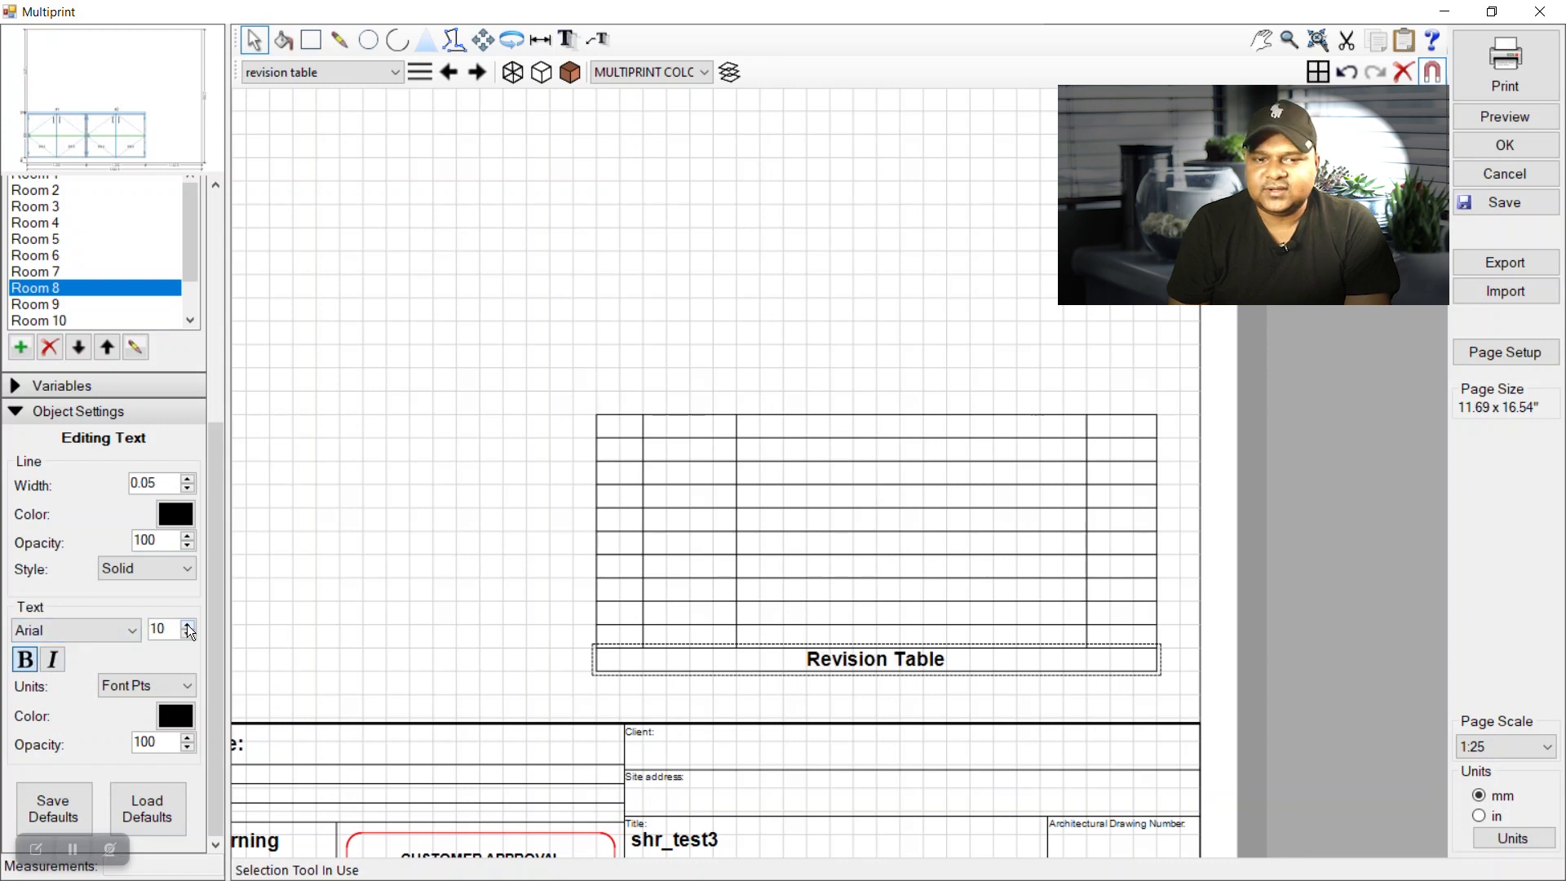
{"action": "left_click", "coordinate": [188, 625]}
{"action": "left_click", "coordinate": [418, 623]}
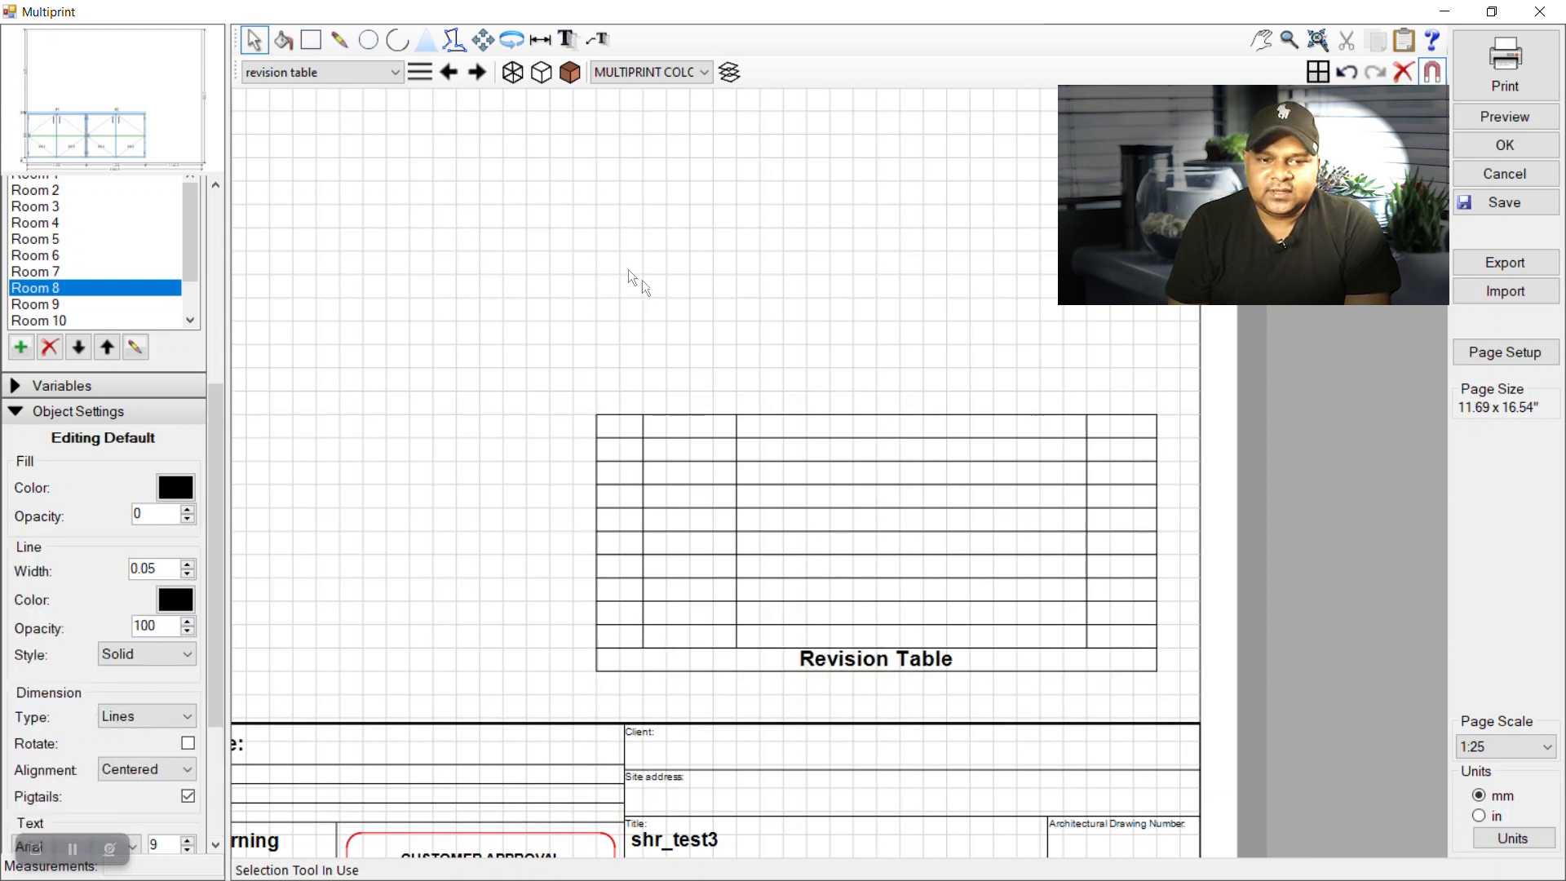
{"action": "left_click", "coordinate": [569, 40]}
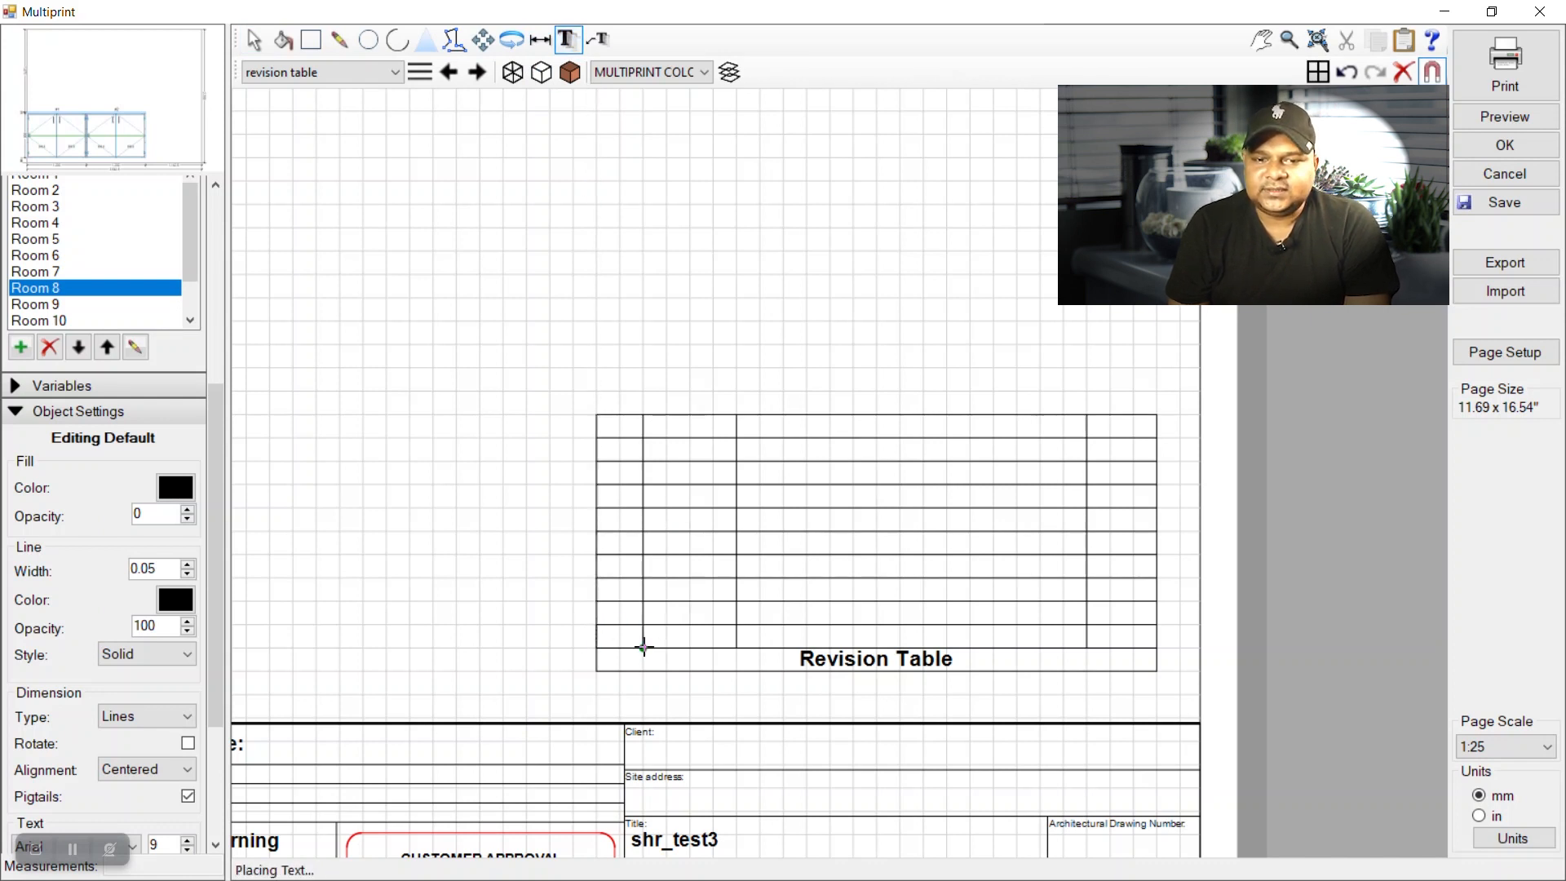
Add the ID and DATE column headings in the first two header cells.
{"action": "left_click", "coordinate": [643, 647]}
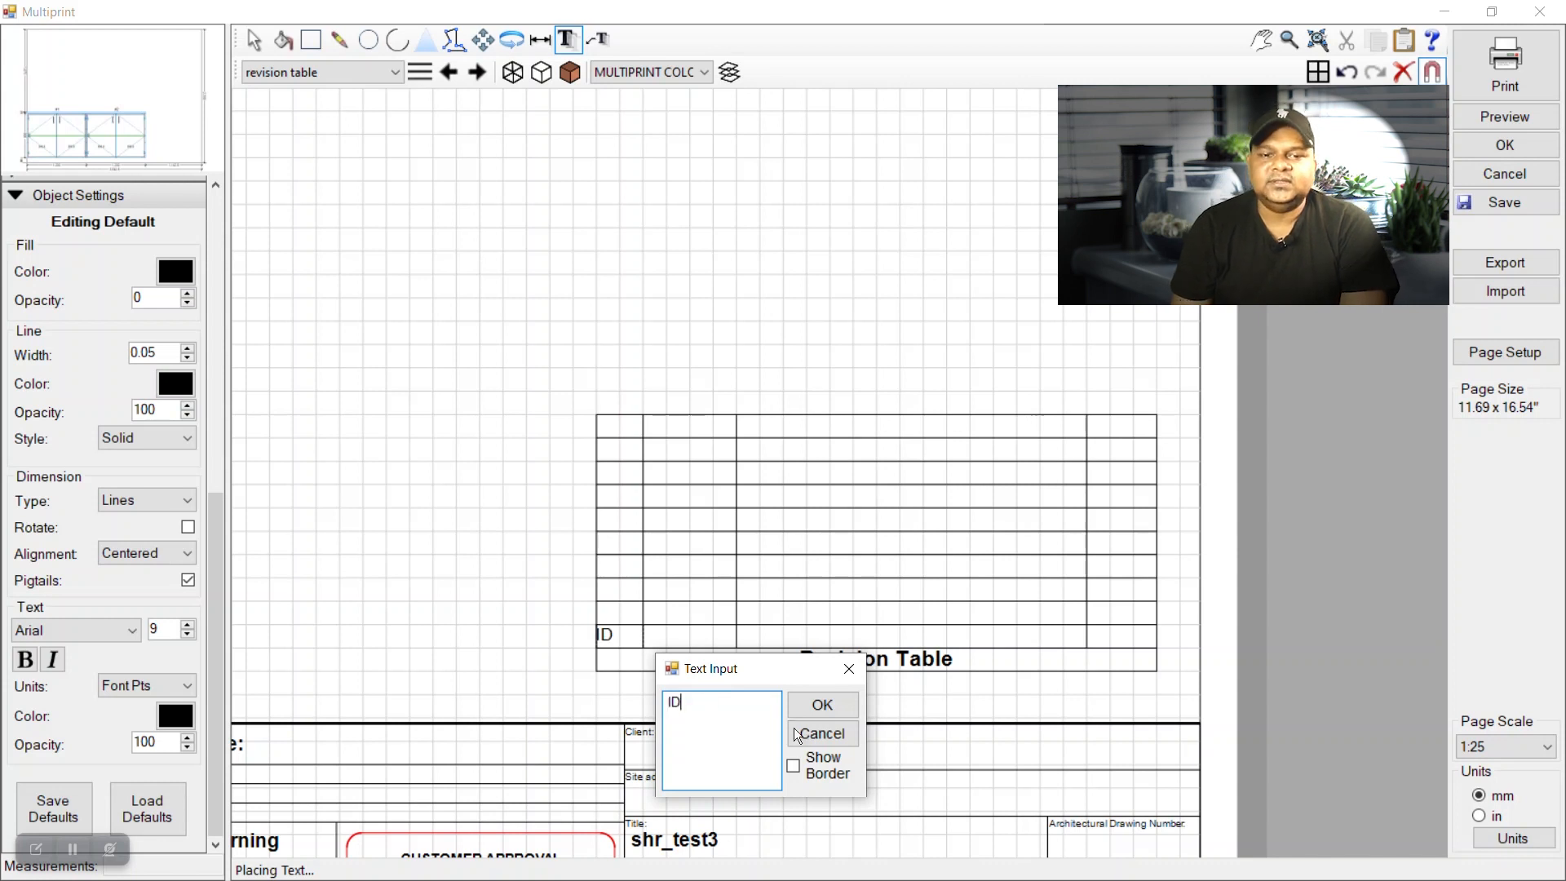
{"action": "left_click", "coordinate": [809, 707]}
{"action": "left_click", "coordinate": [257, 44]}
{"action": "left_click", "coordinate": [565, 40]}
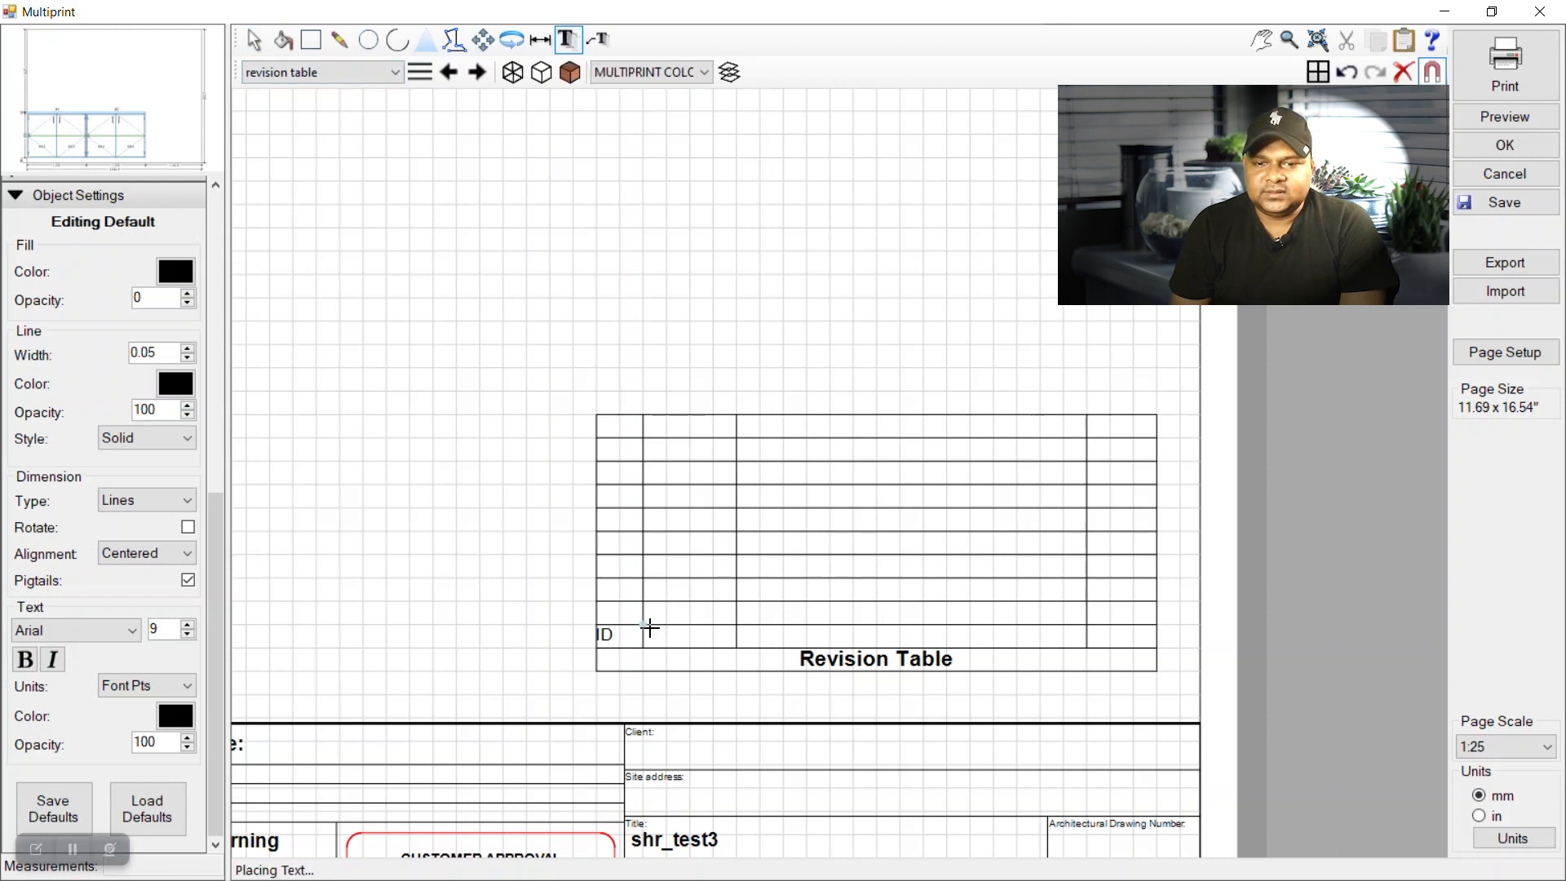
{"action": "left_click", "coordinate": [733, 651]}
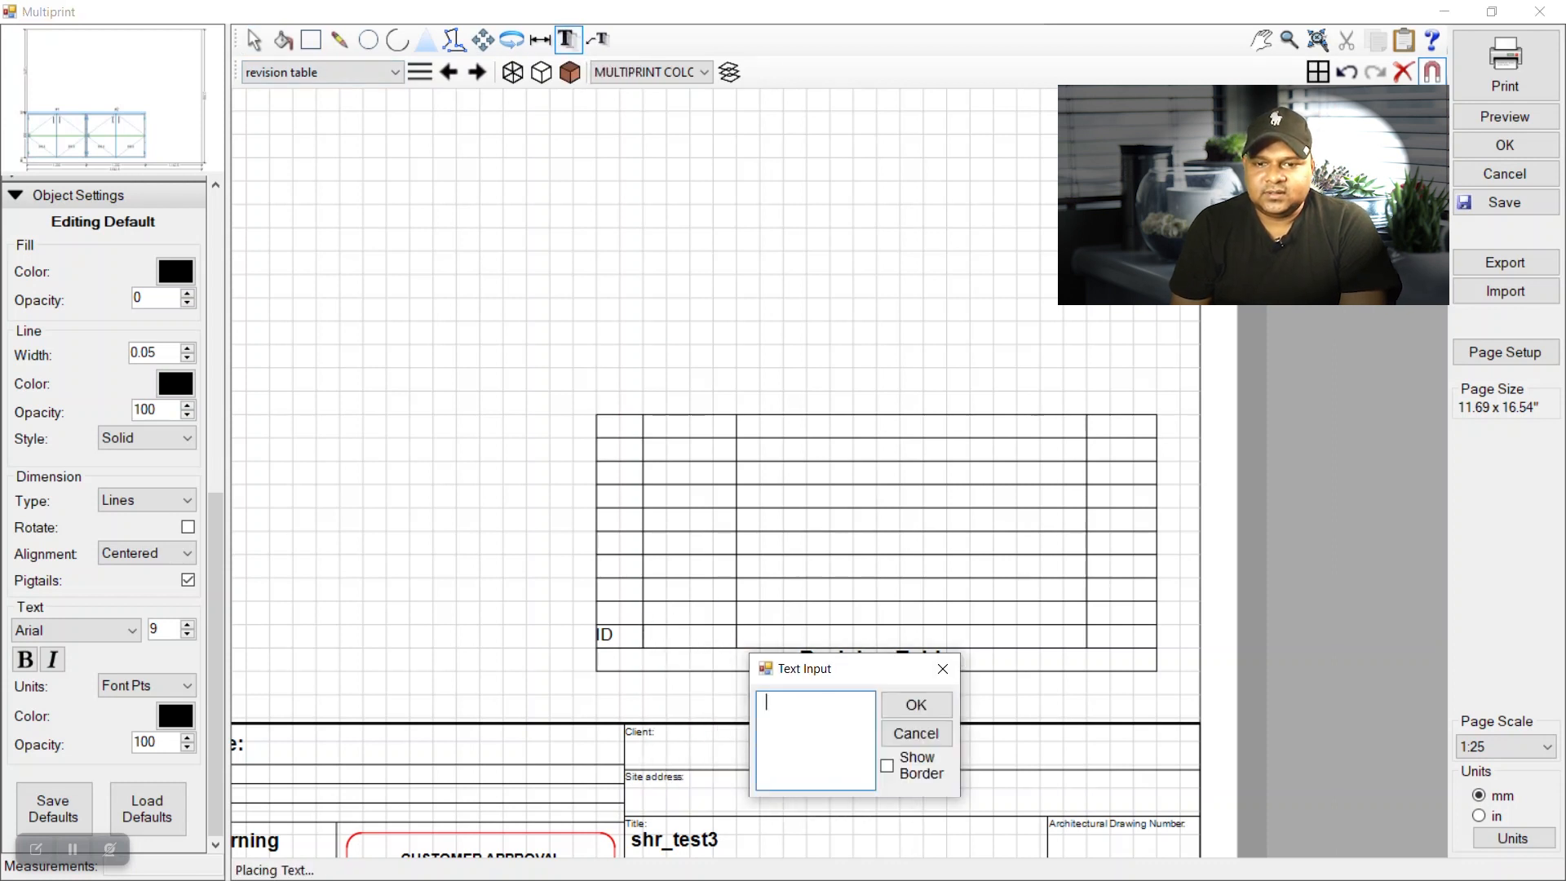
{"action": "type", "text": "DATE"}
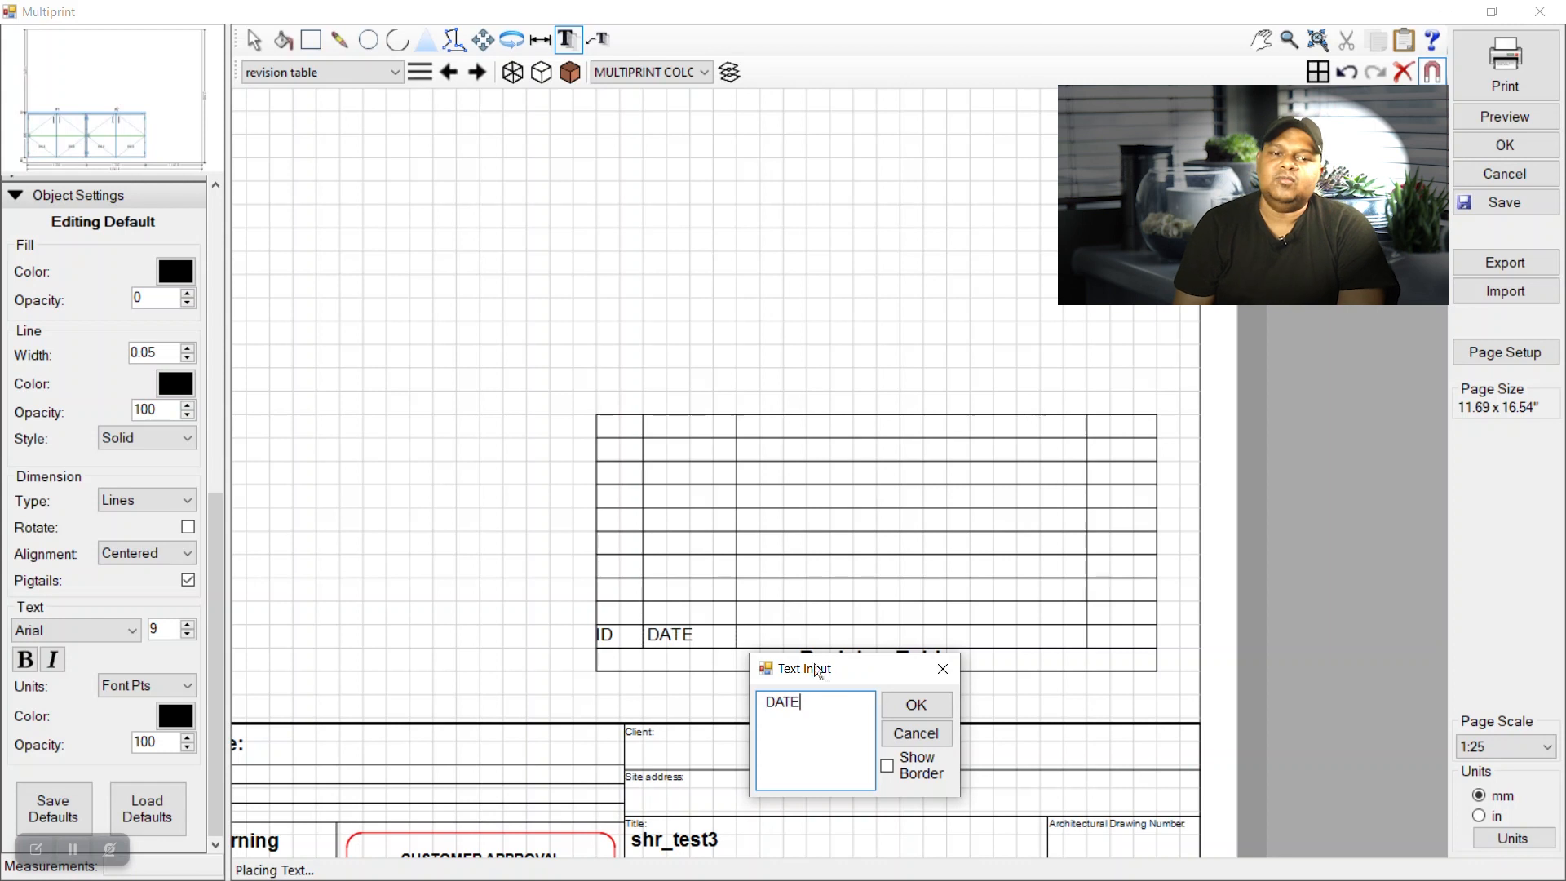
{"action": "left_click", "coordinate": [915, 704]}
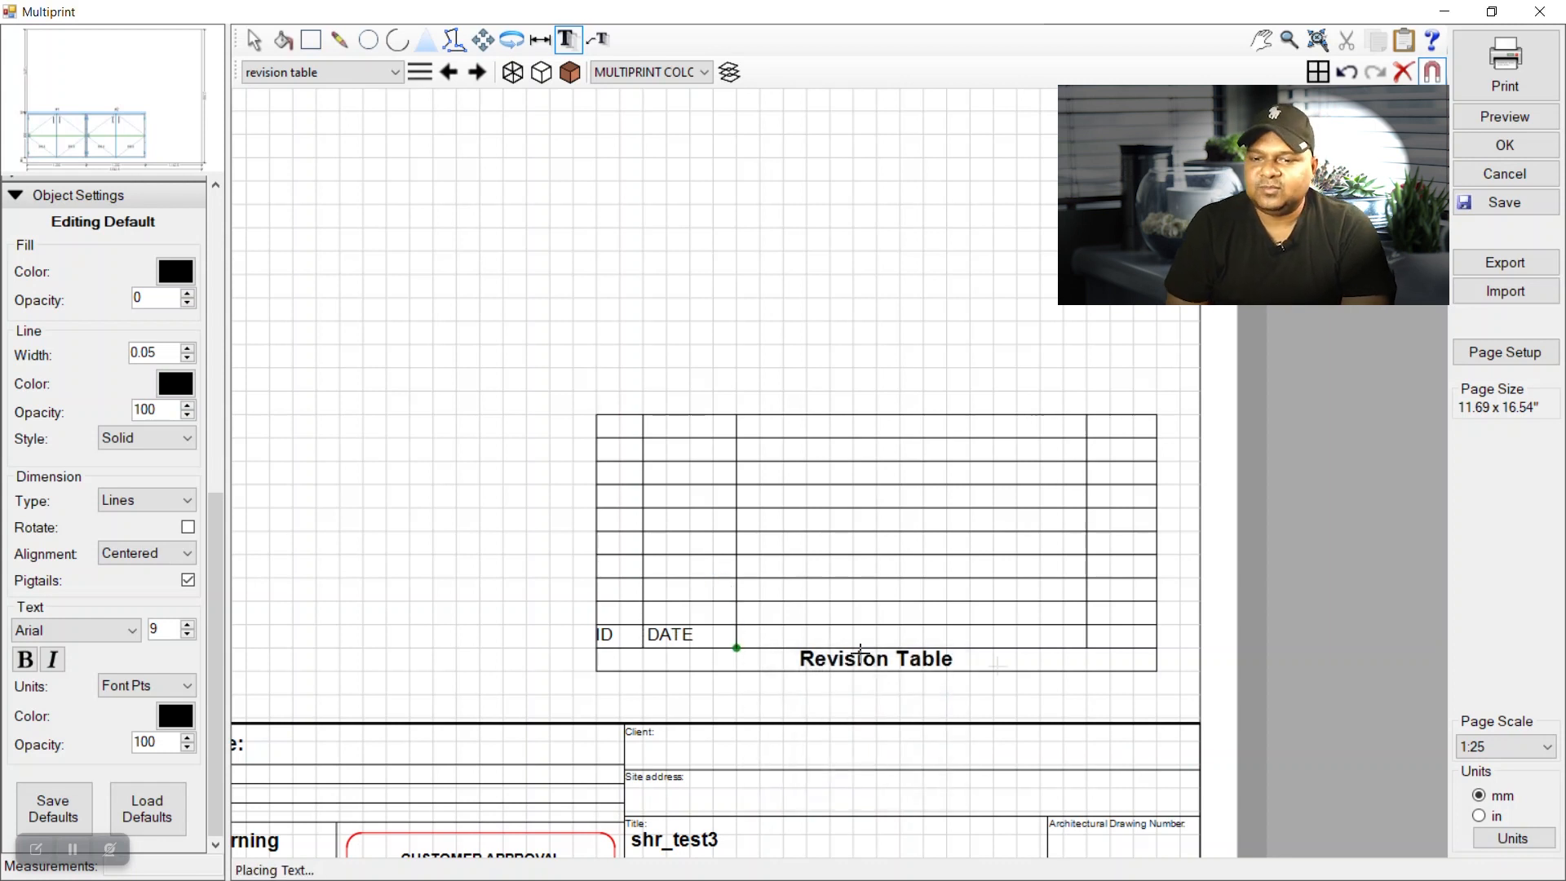
Add the DESCRIPTIONS and BY column headings in the remaining header cells.
{"action": "left_click", "coordinate": [1078, 653]}
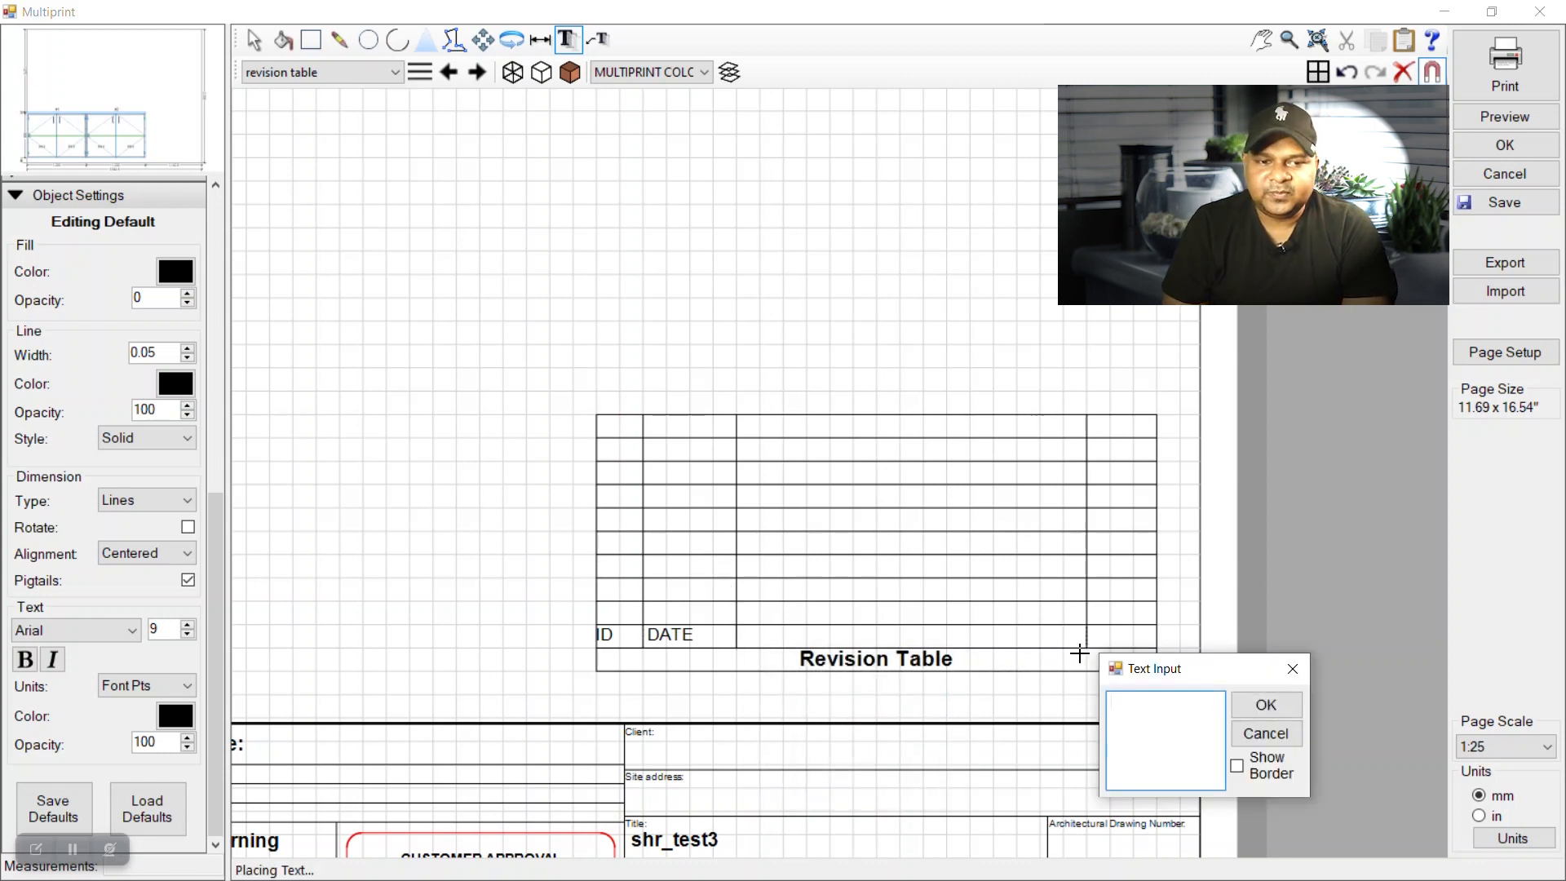
{"action": "type", "text": "DESCRIPTIO"}
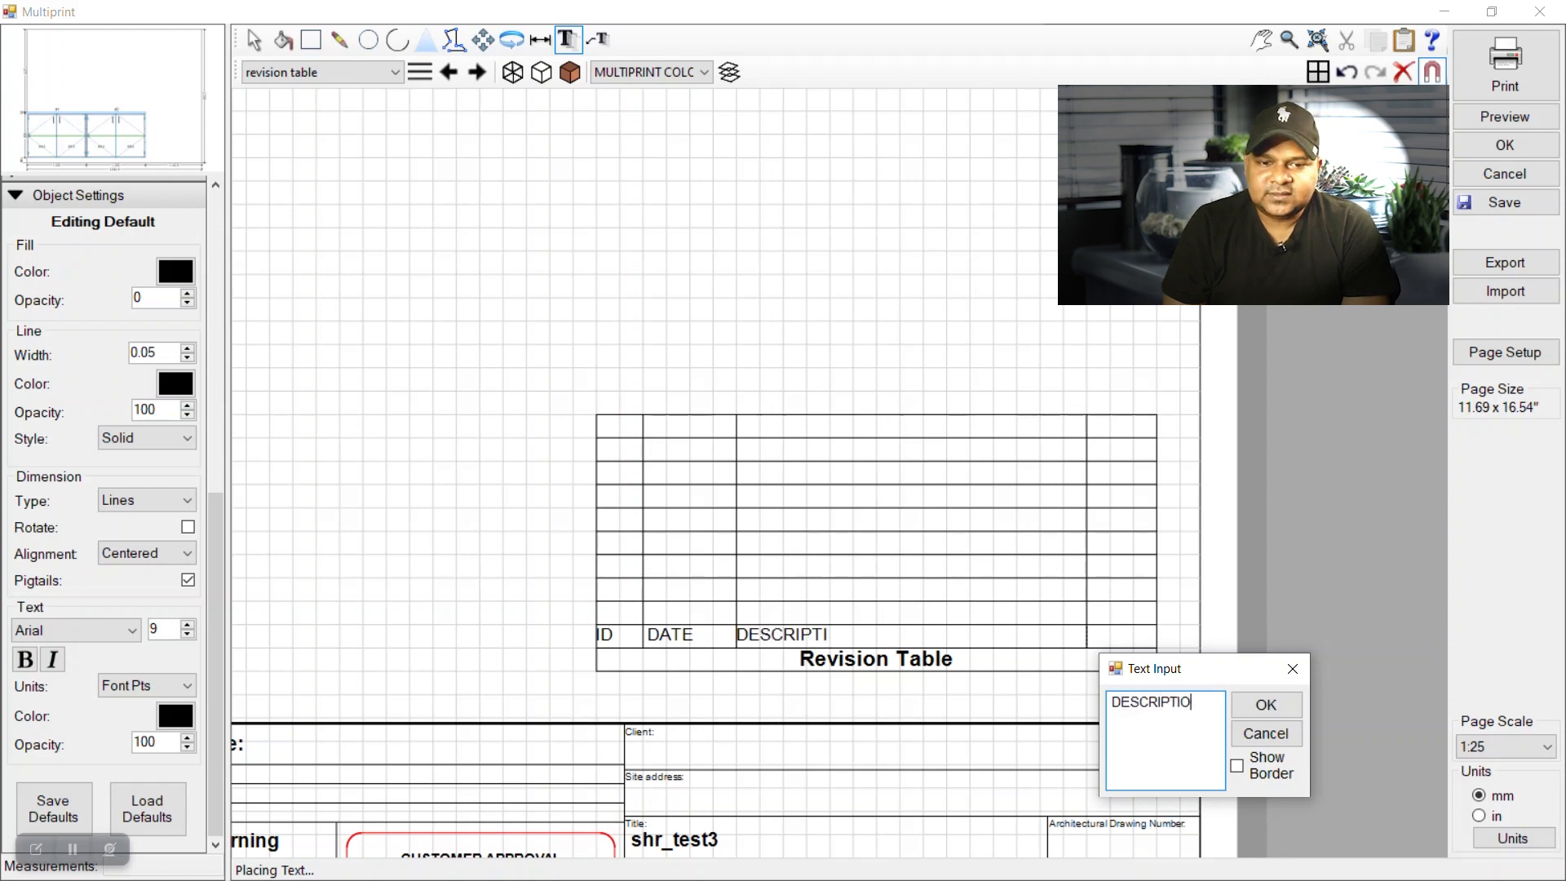
{"action": "type", "text": "NS"}
{"action": "left_click", "coordinate": [1114, 703]}
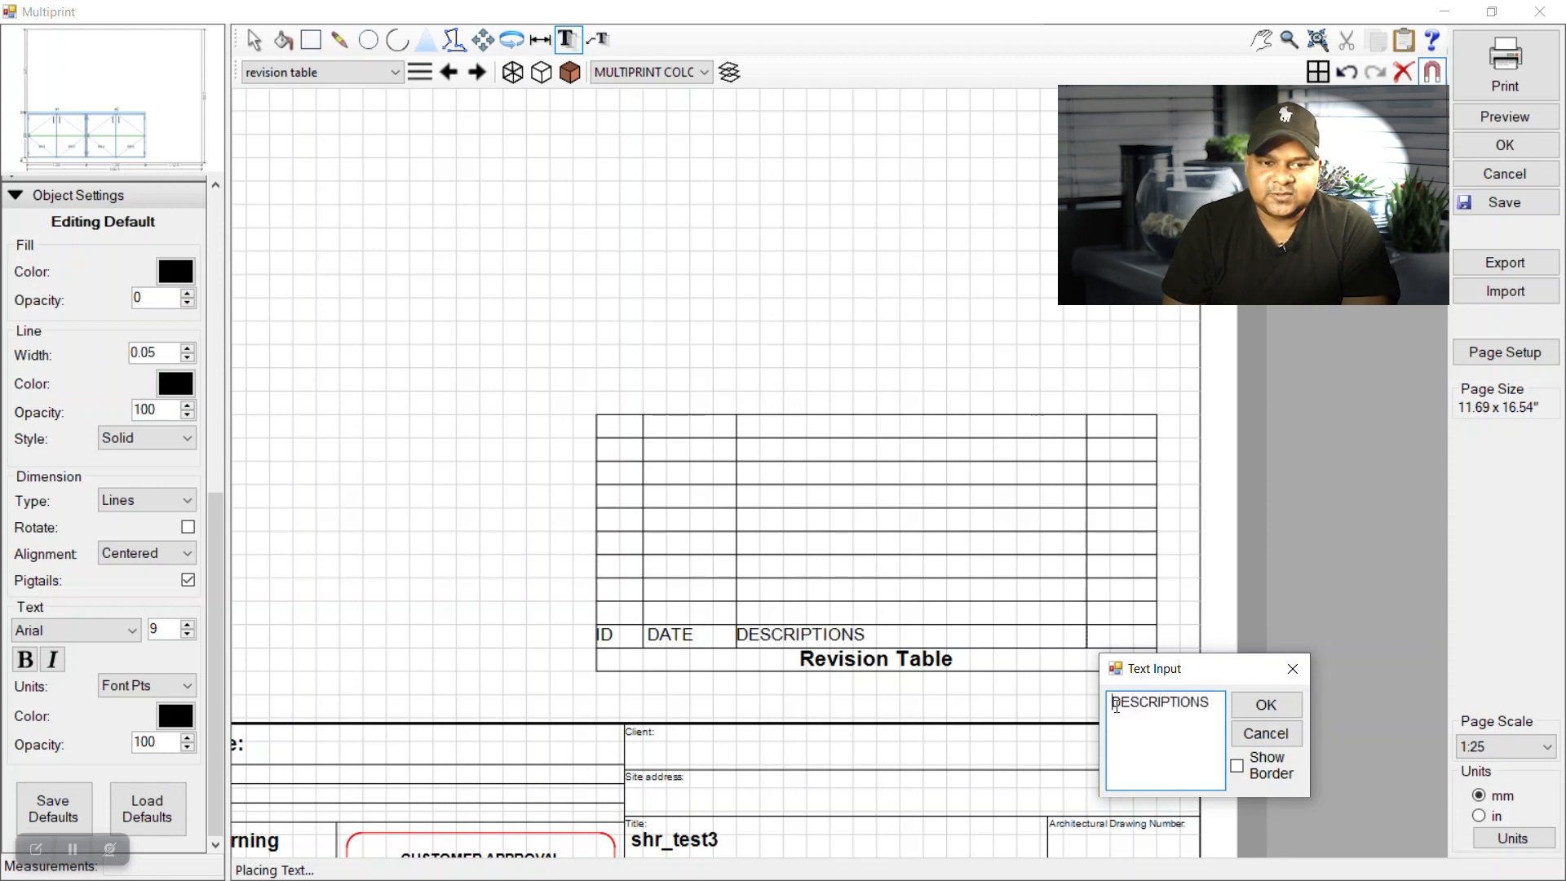
{"action": "left_click", "coordinate": [1253, 714]}
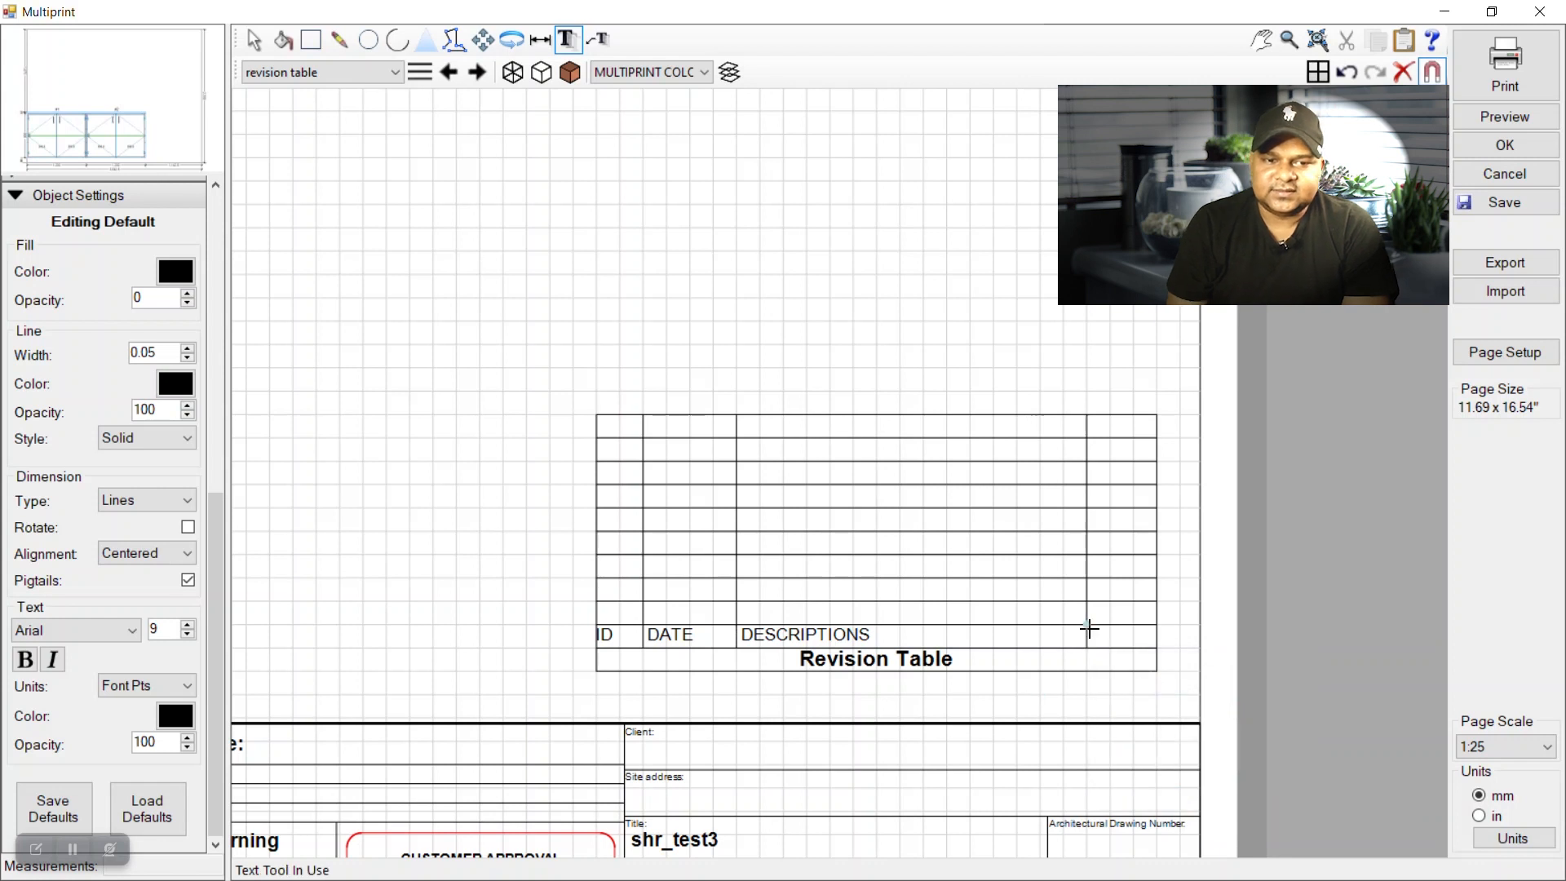
{"action": "left_click", "coordinate": [1151, 648]}
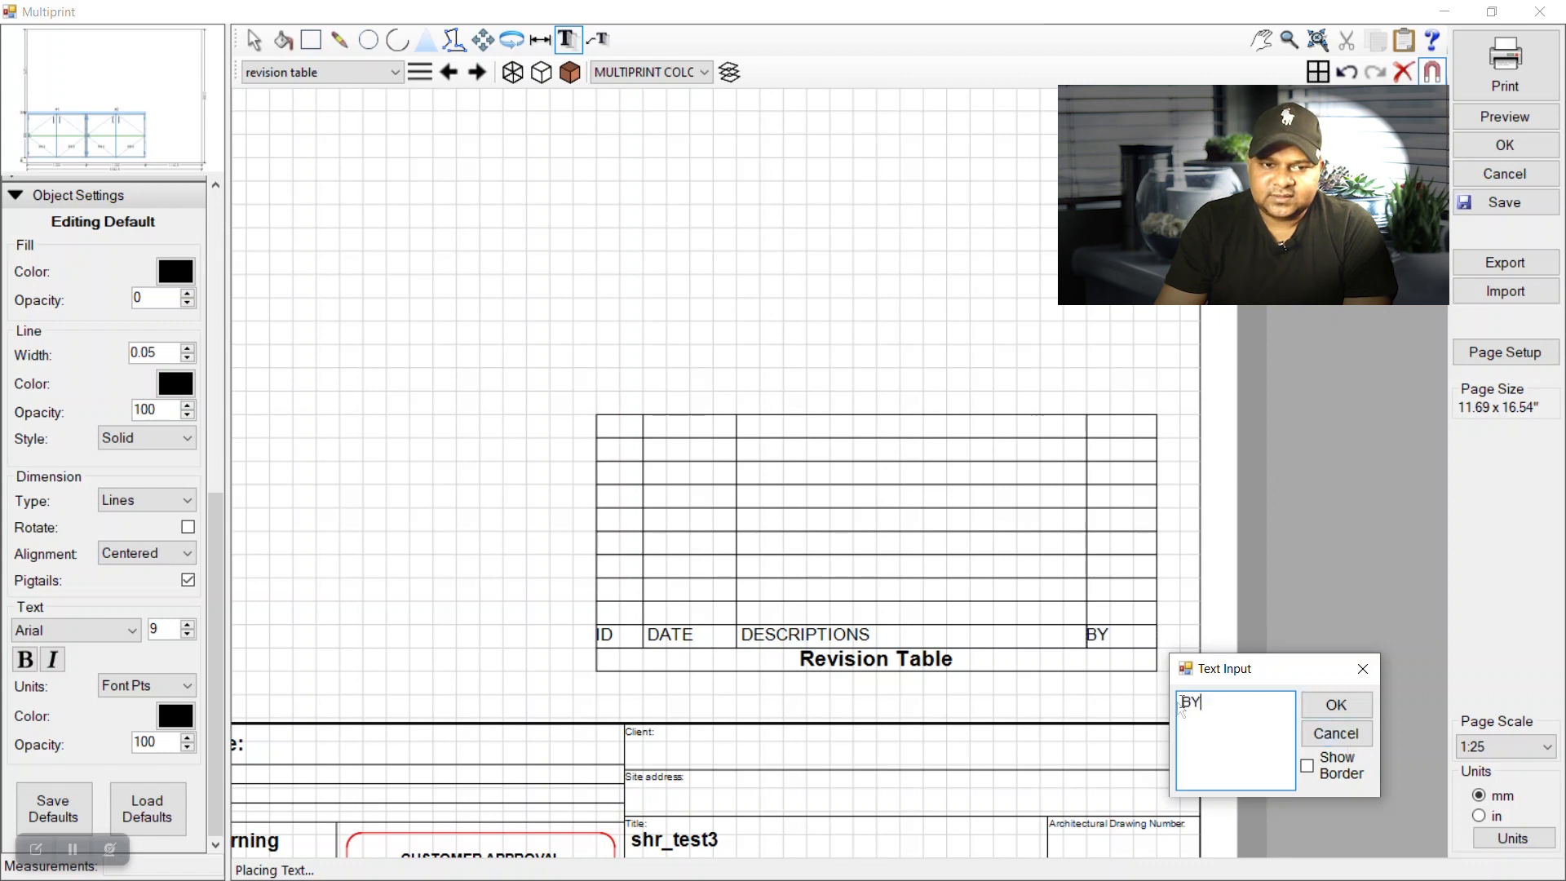
{"action": "left_click", "coordinate": [1336, 704]}
{"action": "key", "text": "Escape"}
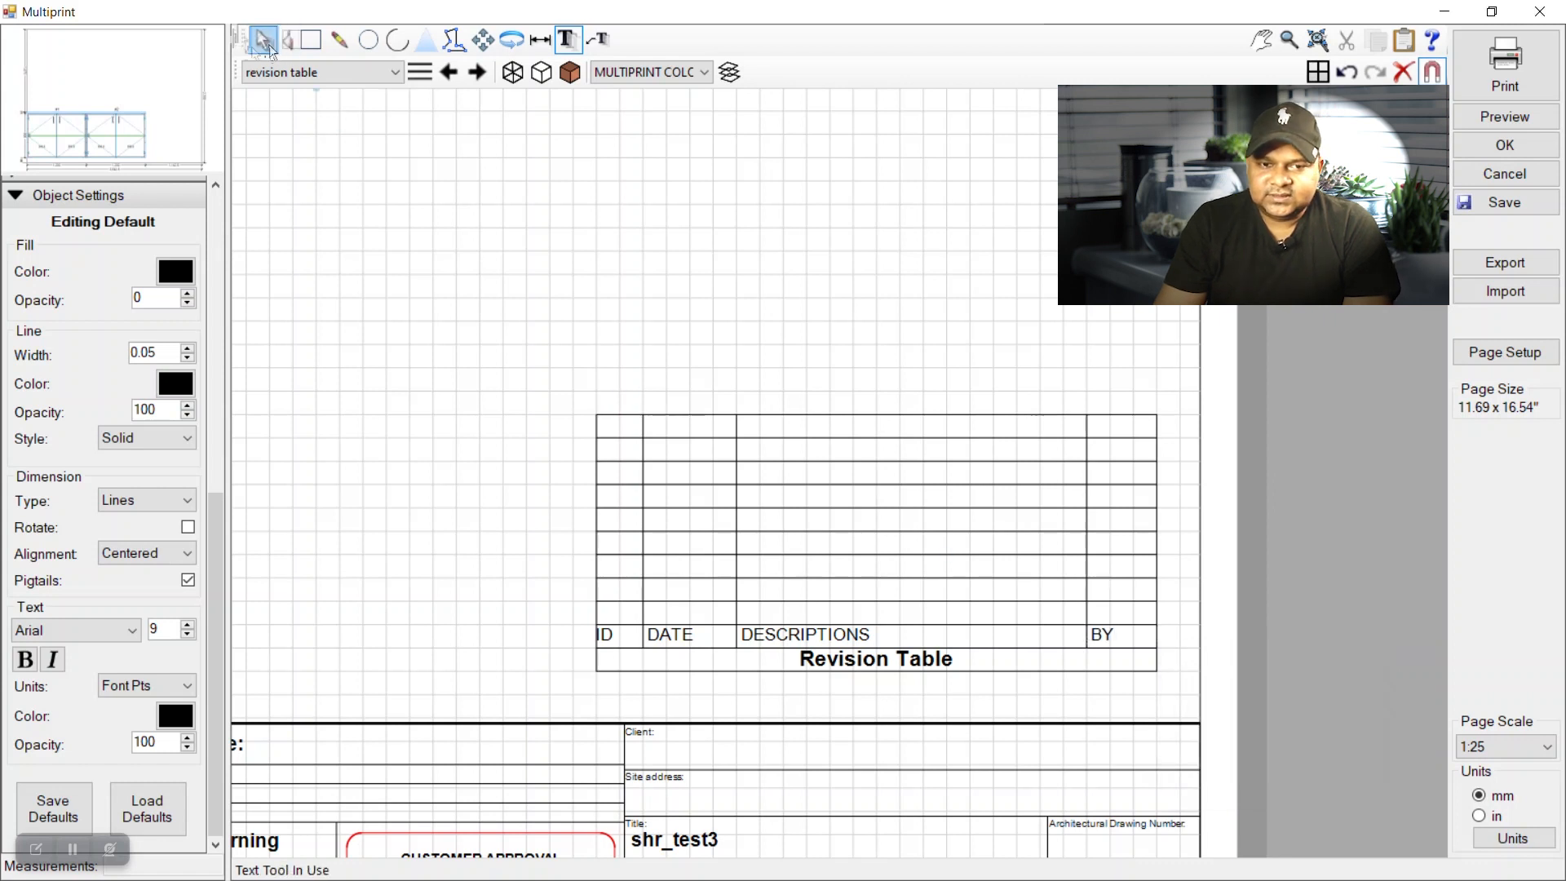
Add a leading space to the ID heading and centre it vertically in its cell.
{"action": "double_click", "coordinate": [611, 635]}
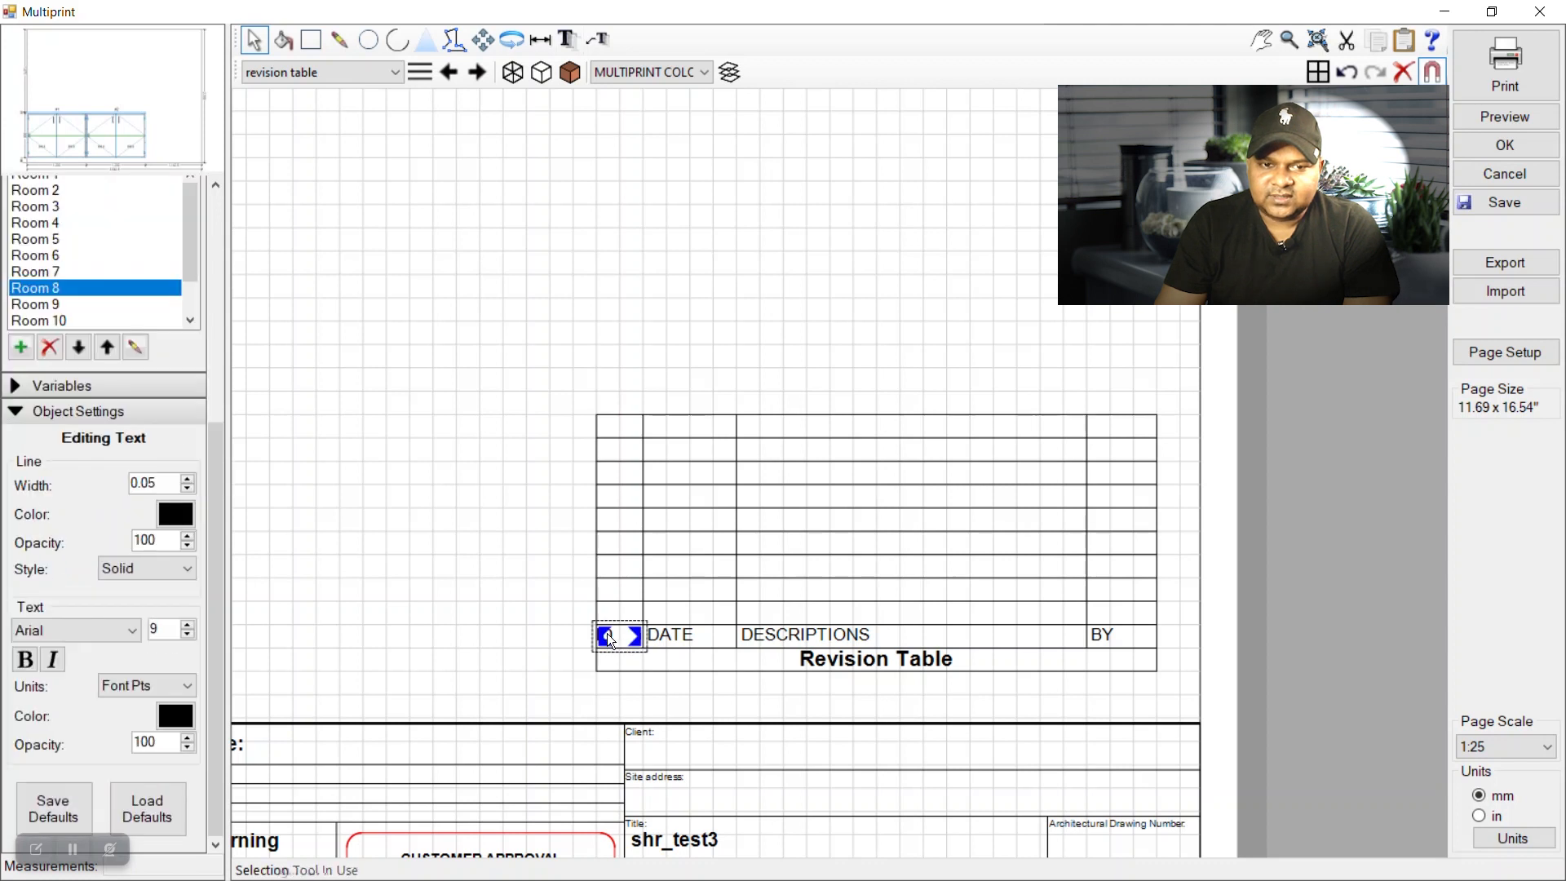
{"action": "left_click", "coordinate": [669, 703]}
{"action": "left_click", "coordinate": [827, 707]}
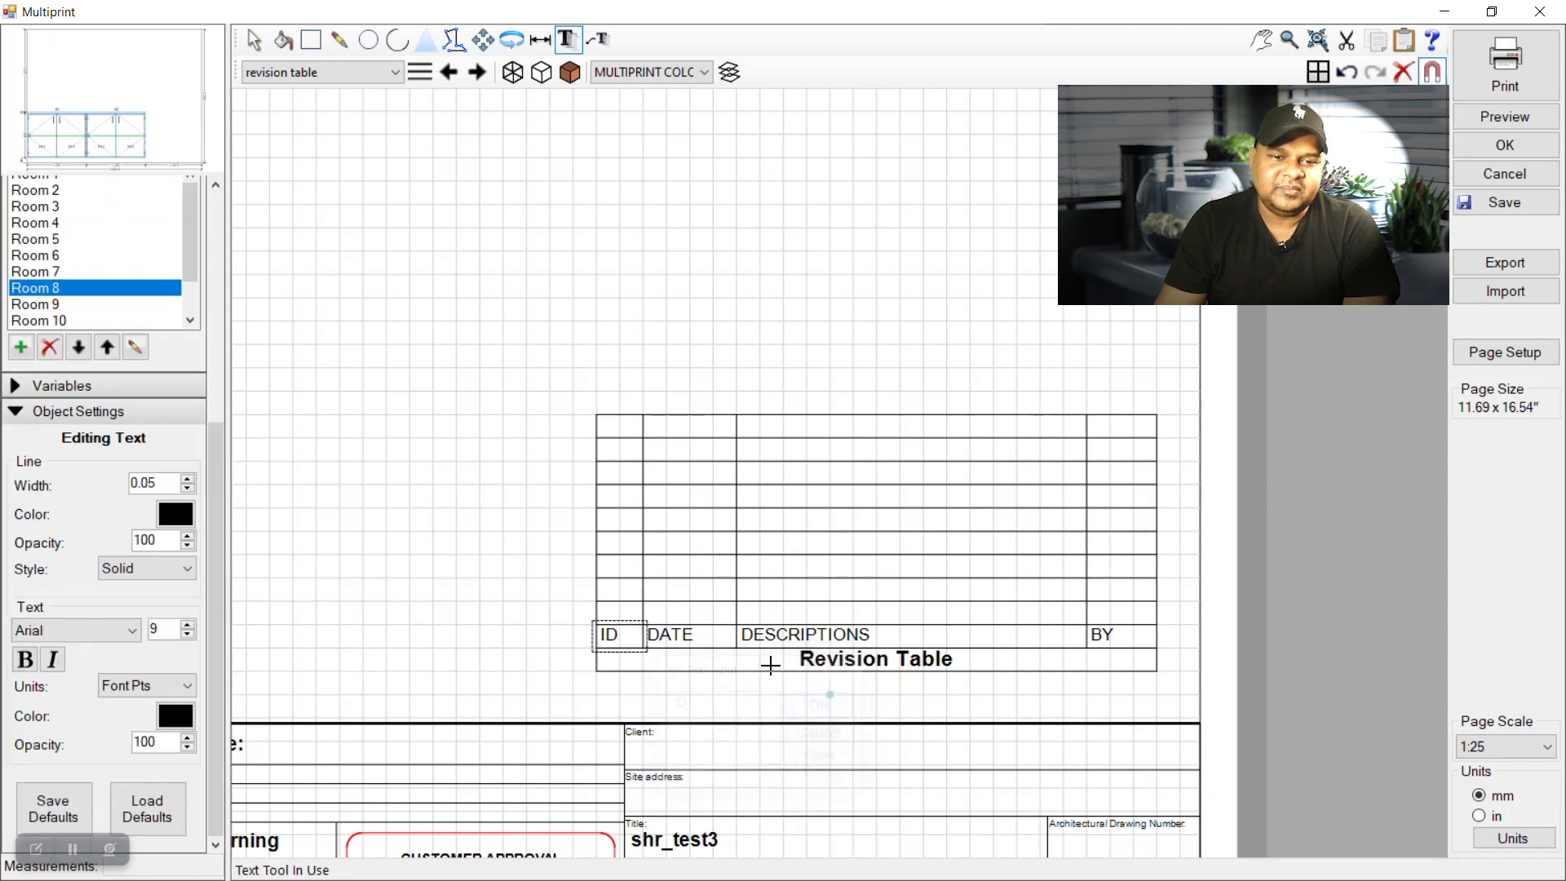
{"action": "key", "text": "Escape"}
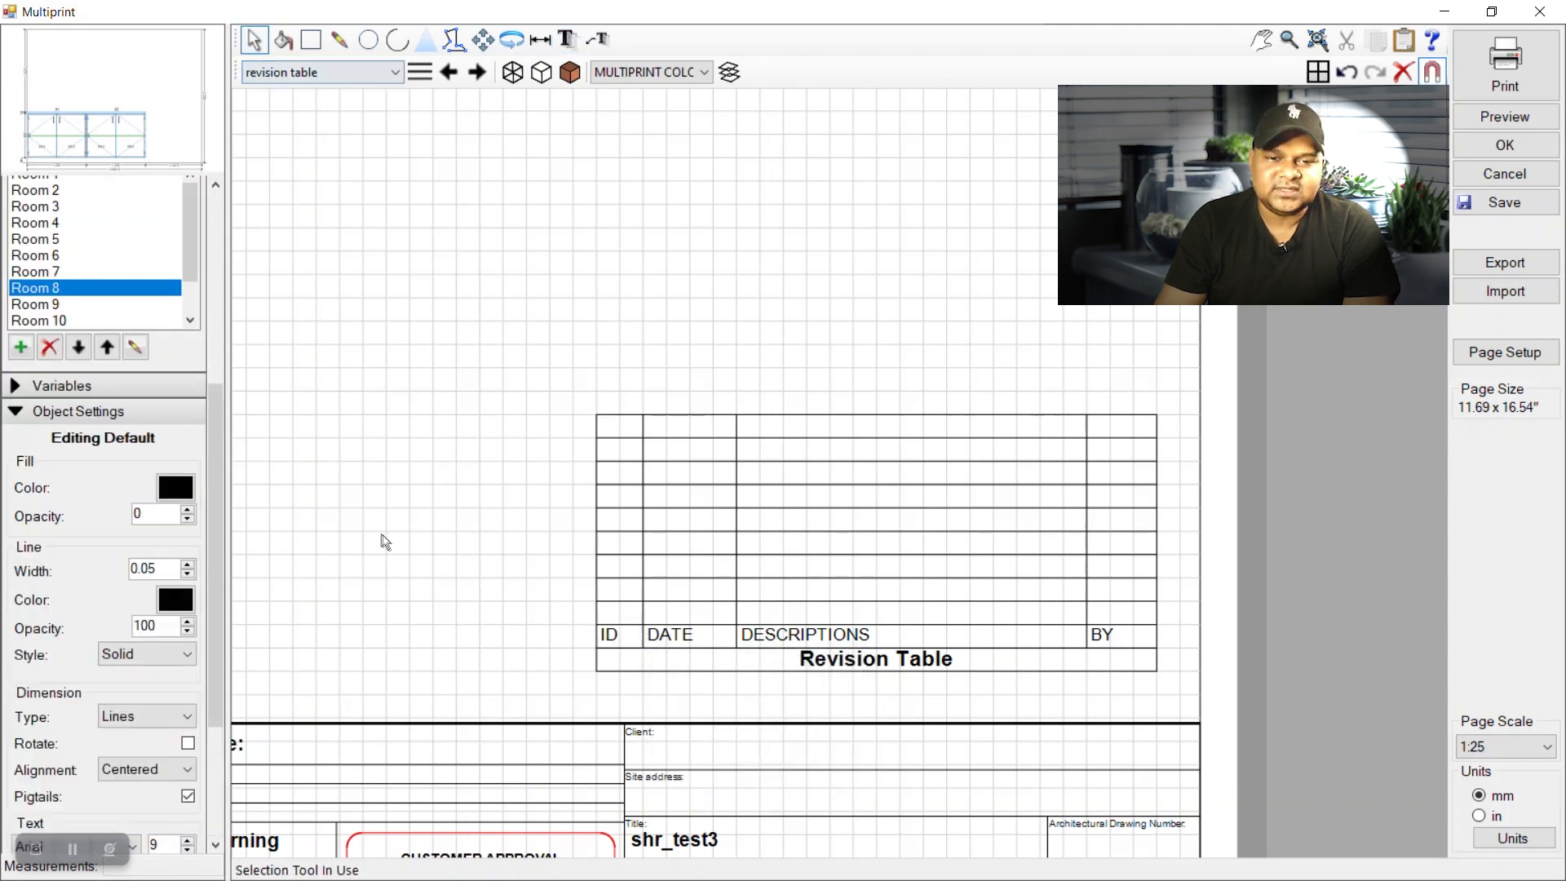
{"action": "left_click", "coordinate": [618, 635]}
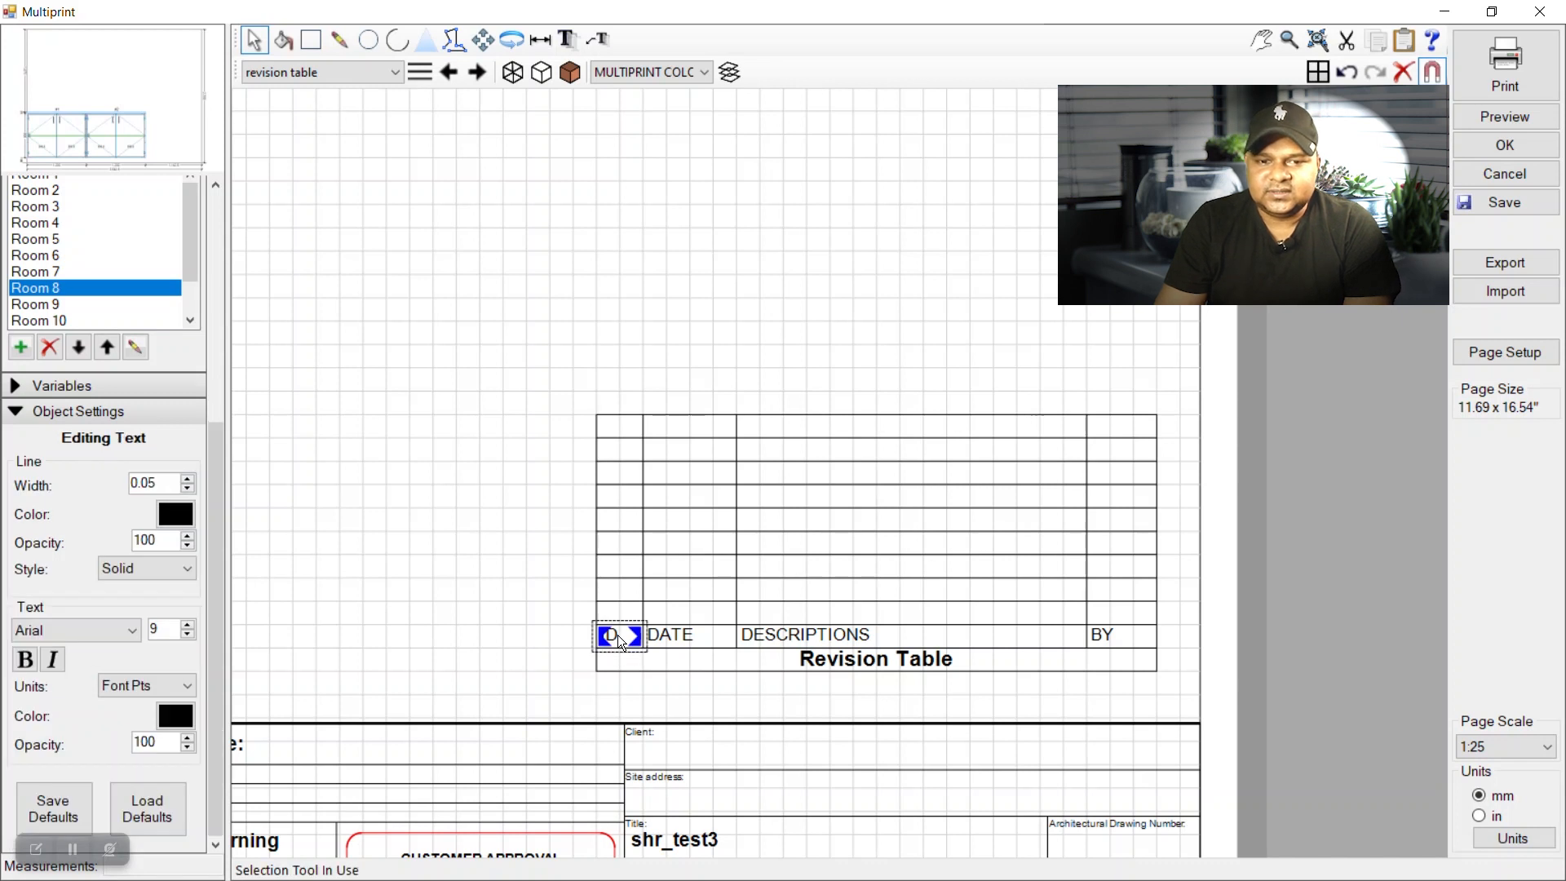
{"action": "right_click", "coordinate": [619, 634]}
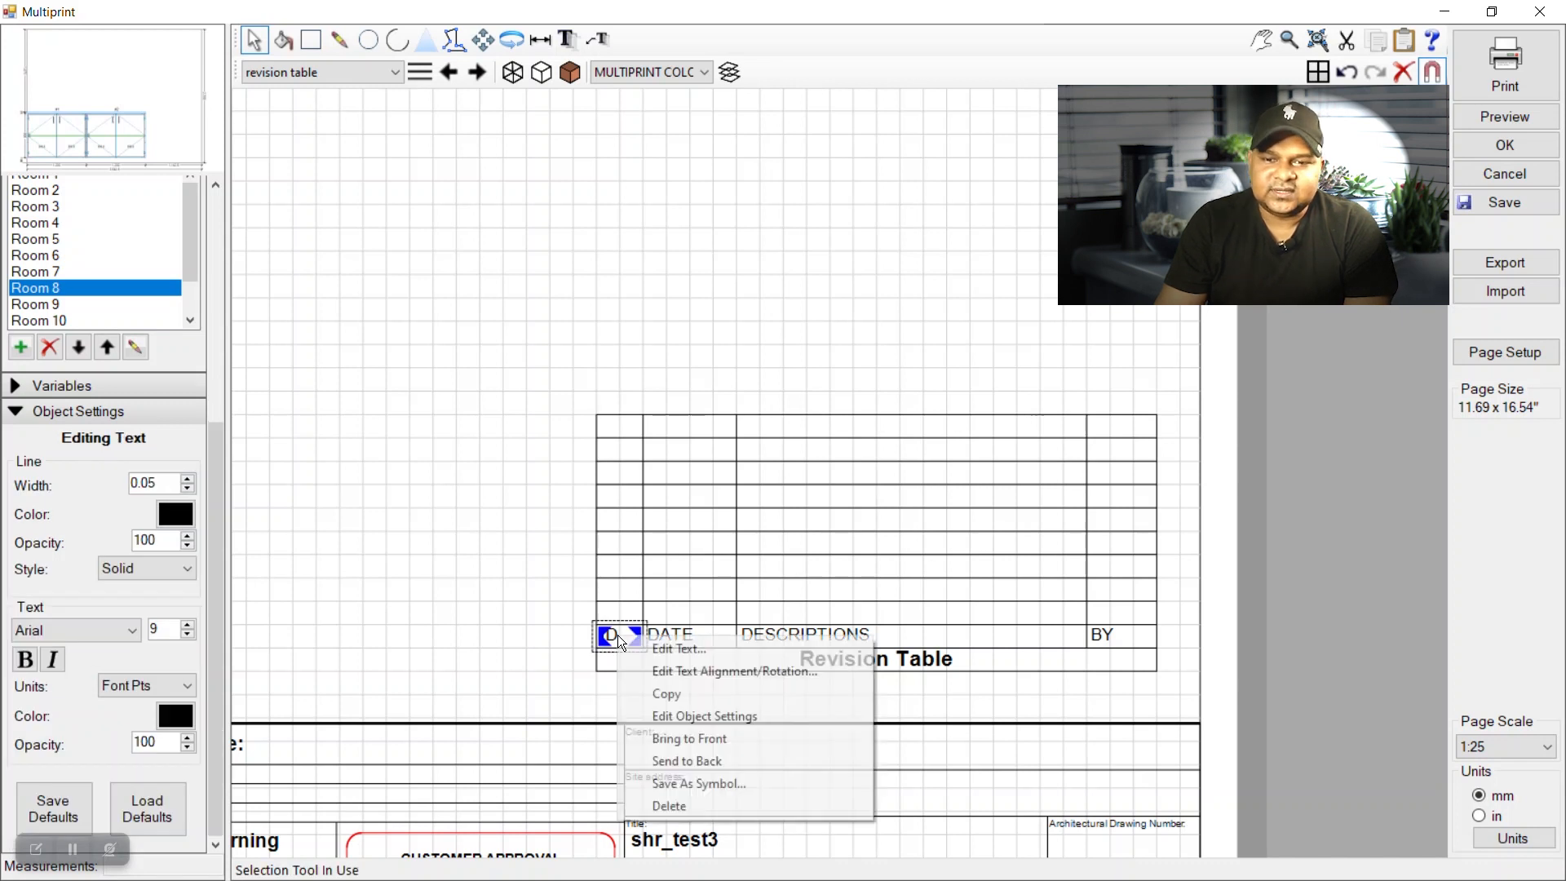
{"action": "left_click", "coordinate": [697, 666]}
{"action": "left_click", "coordinate": [798, 516]}
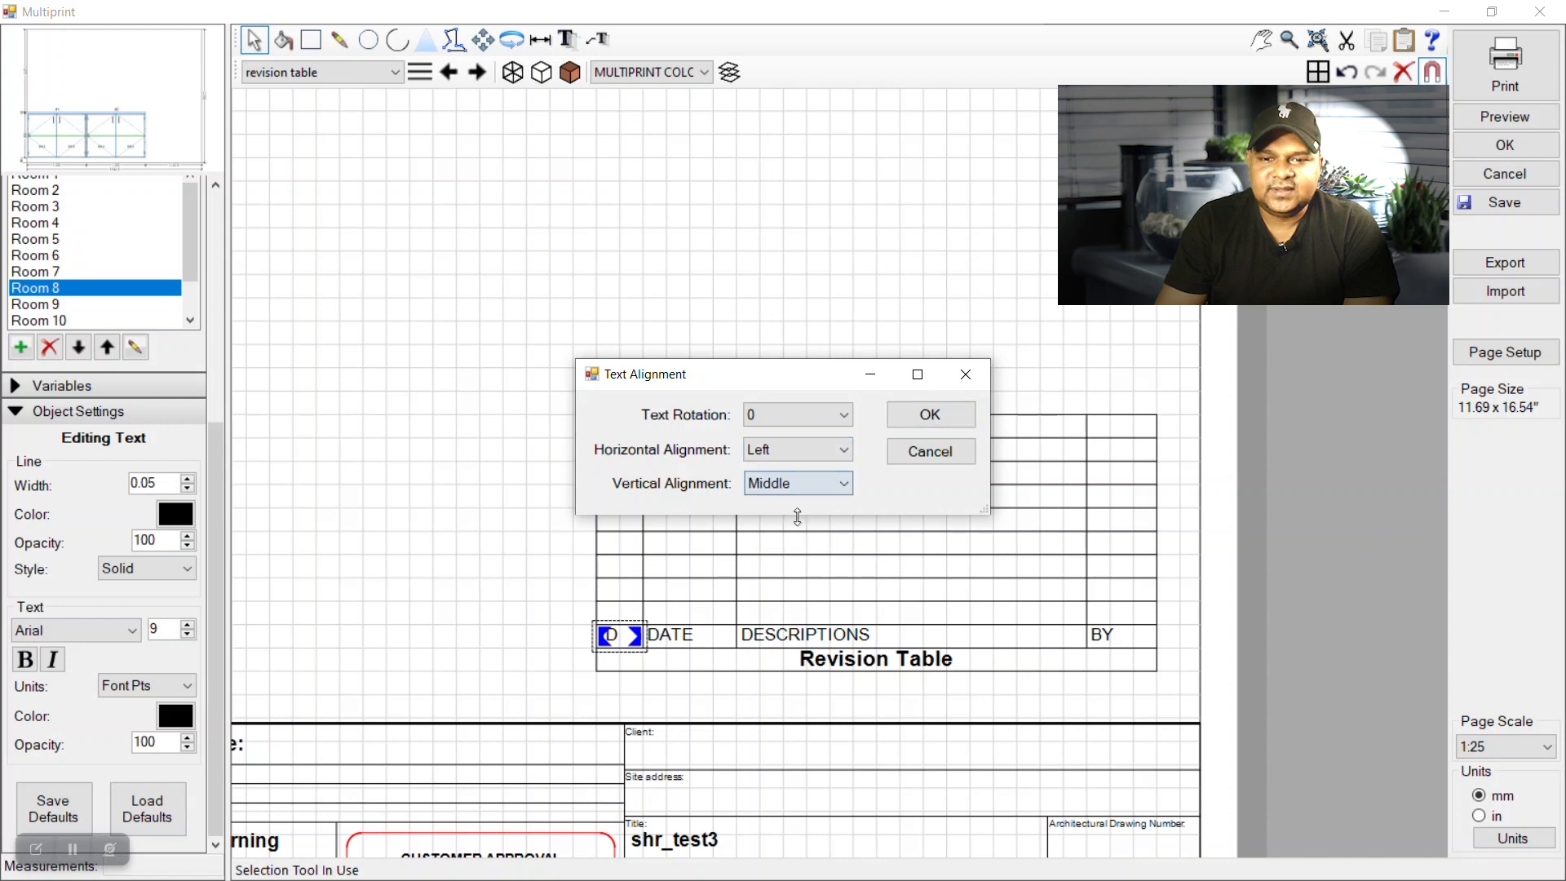
{"action": "left_click", "coordinate": [923, 451]}
Set the DATE and DESCRIPTIONS headings to Middle vertical alignment.
{"action": "right_click", "coordinate": [670, 638]}
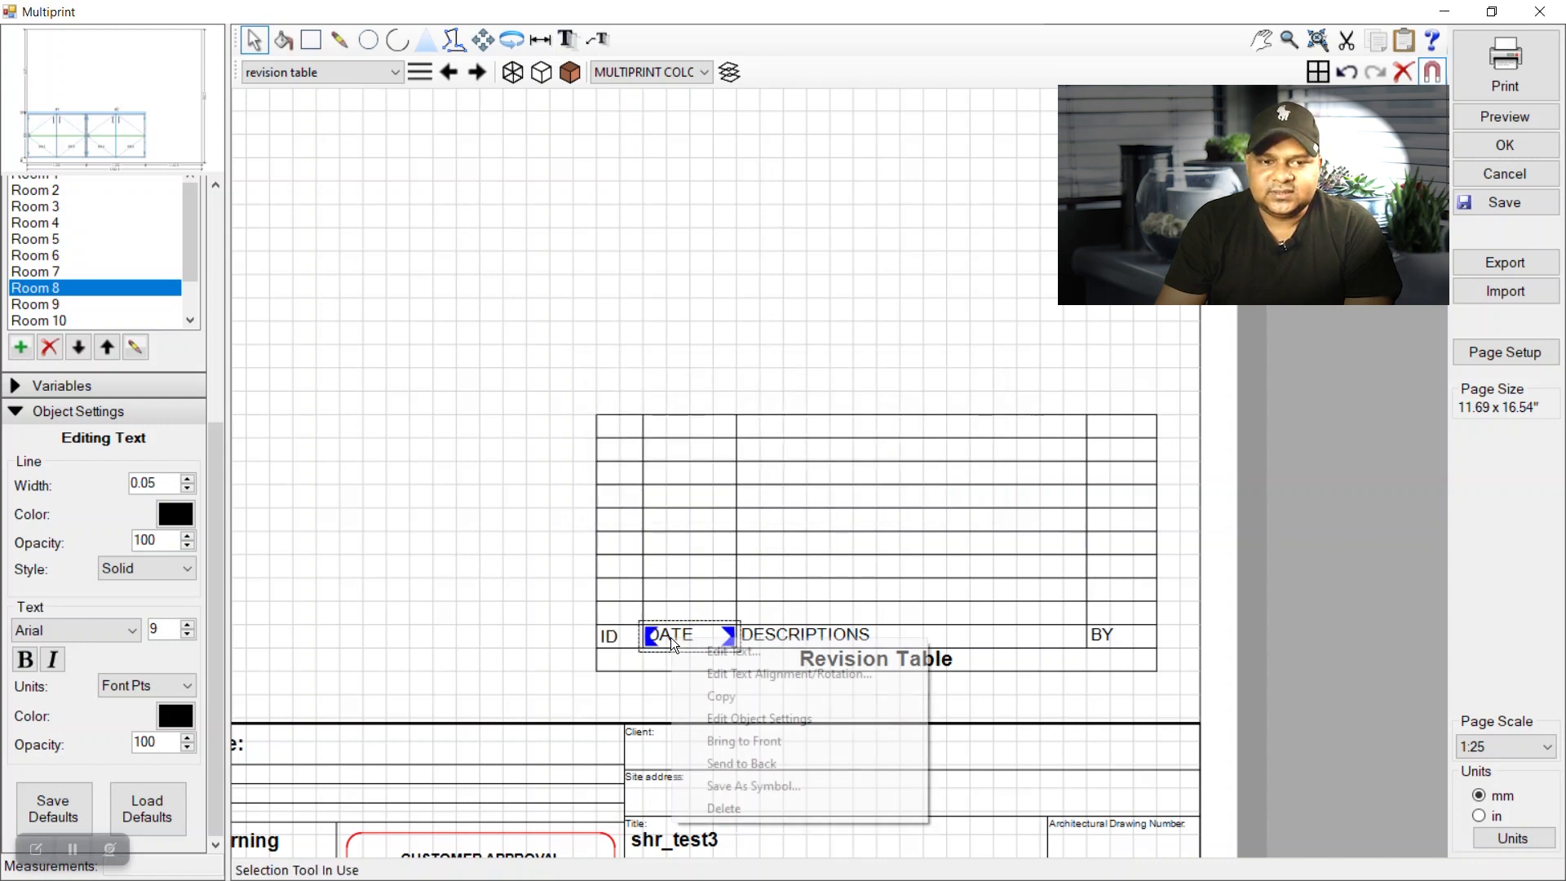
{"action": "left_click", "coordinate": [722, 674]}
{"action": "left_click", "coordinate": [774, 481]}
{"action": "left_click", "coordinate": [778, 514]}
{"action": "left_click", "coordinate": [909, 417]}
{"action": "right_click", "coordinate": [805, 634]}
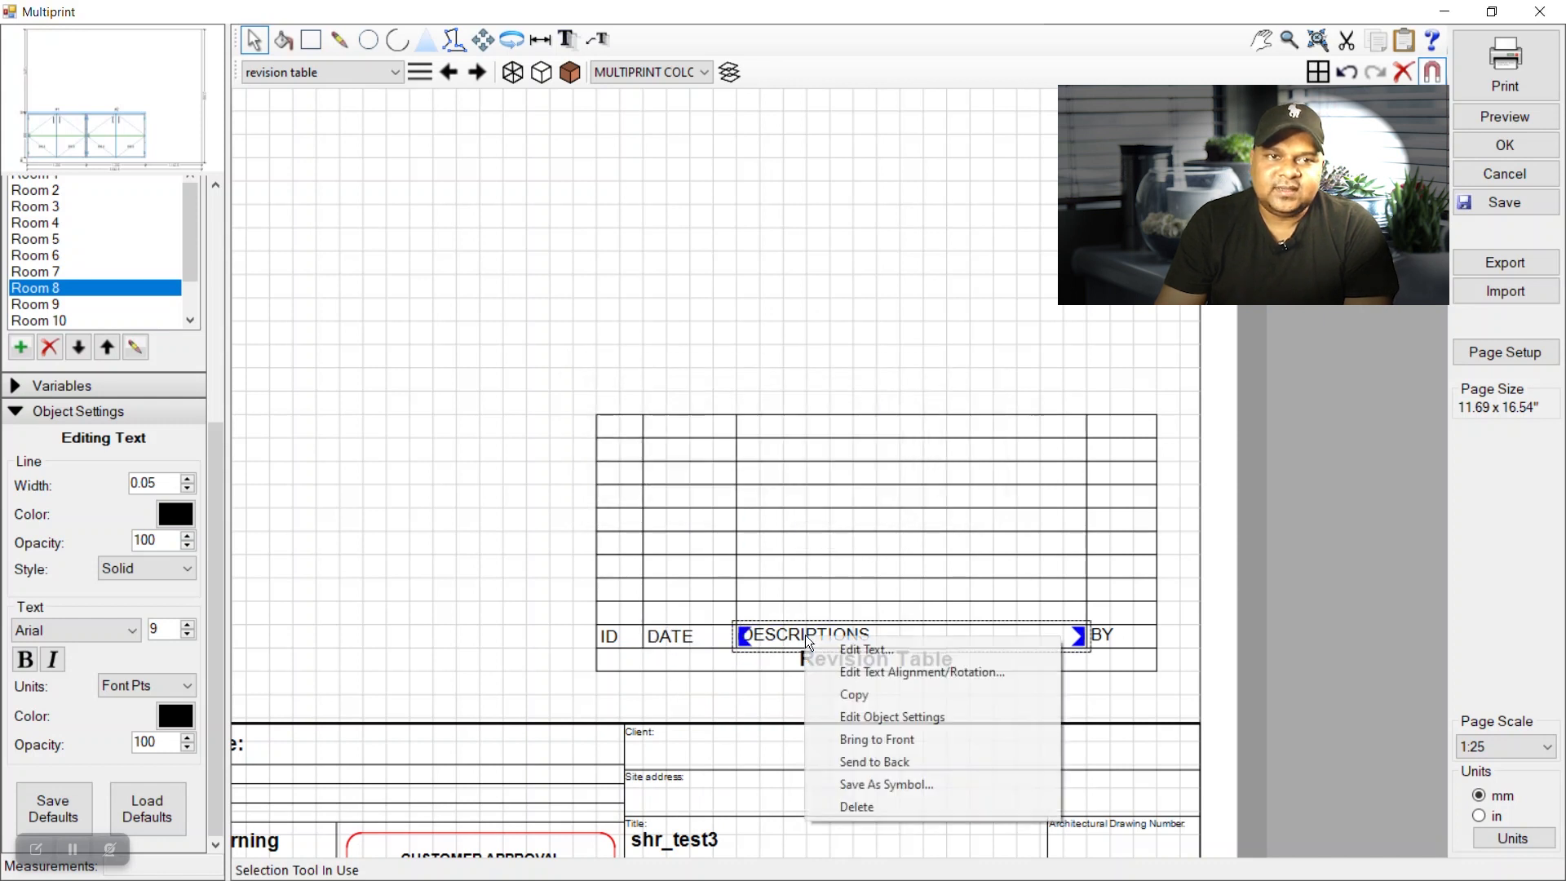
{"action": "left_click", "coordinate": [904, 671]}
{"action": "left_click", "coordinate": [819, 484]}
{"action": "left_click", "coordinate": [795, 509]}
{"action": "left_click", "coordinate": [930, 415]}
Set the BY heading to Middle vertical alignment.
{"action": "left_click", "coordinate": [1108, 634]}
{"action": "right_click", "coordinate": [1108, 635]}
{"action": "left_click", "coordinate": [1171, 671]}
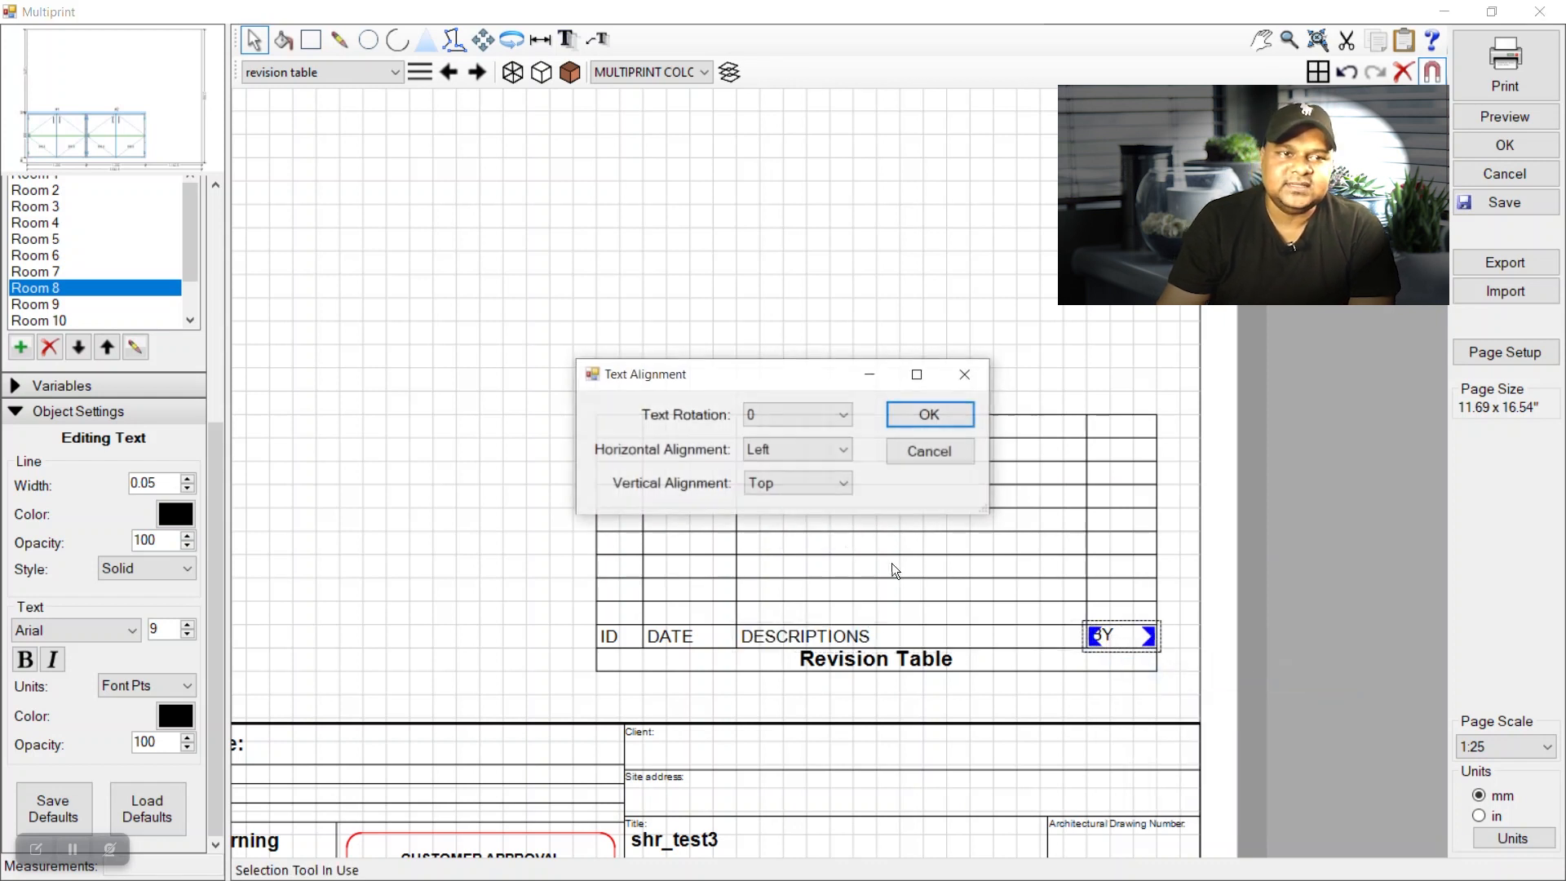
{"action": "left_click", "coordinate": [773, 483]}
{"action": "left_click", "coordinate": [783, 519]}
{"action": "left_click", "coordinate": [899, 421]}
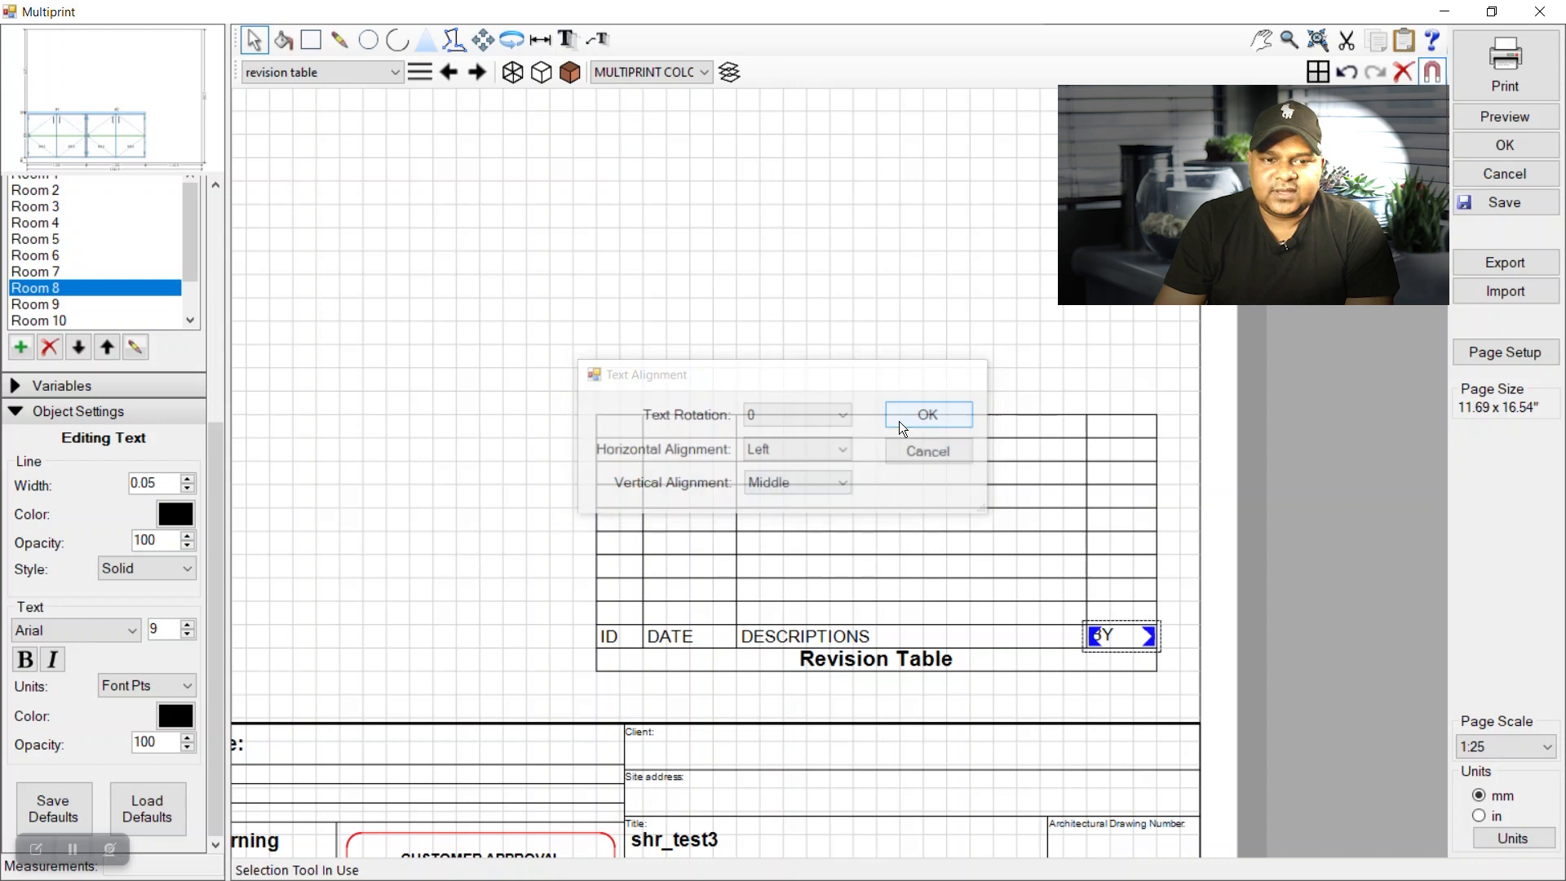
{"action": "left_click", "coordinate": [1047, 340]}
{"action": "scroll", "coordinate": [807, 581], "scroll_direction": "up", "scroll_amount": 1}
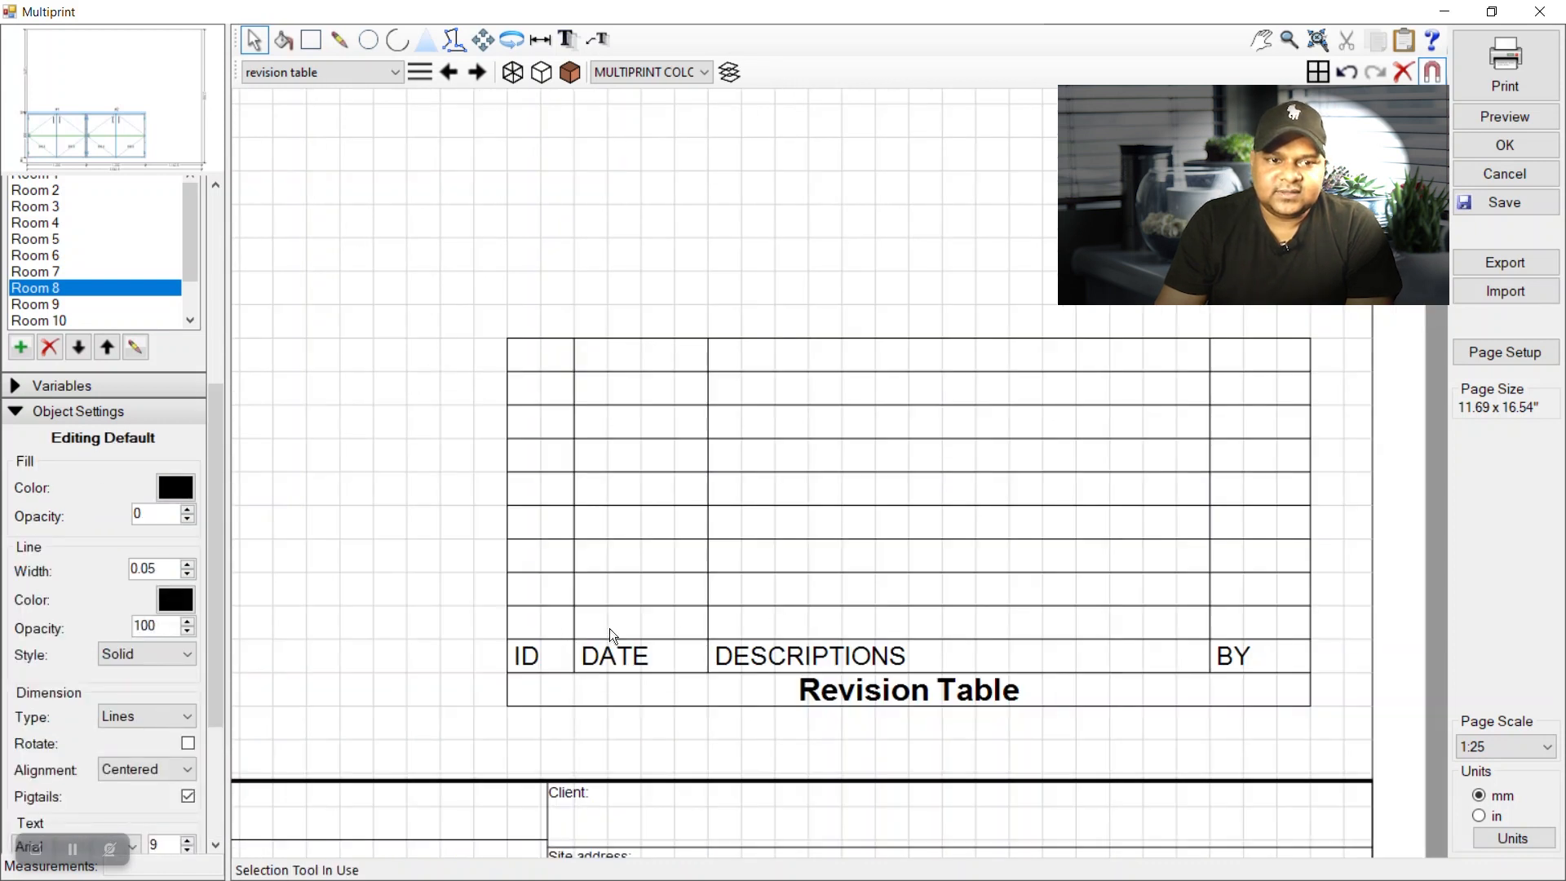
{"action": "left_click", "coordinate": [614, 662]}
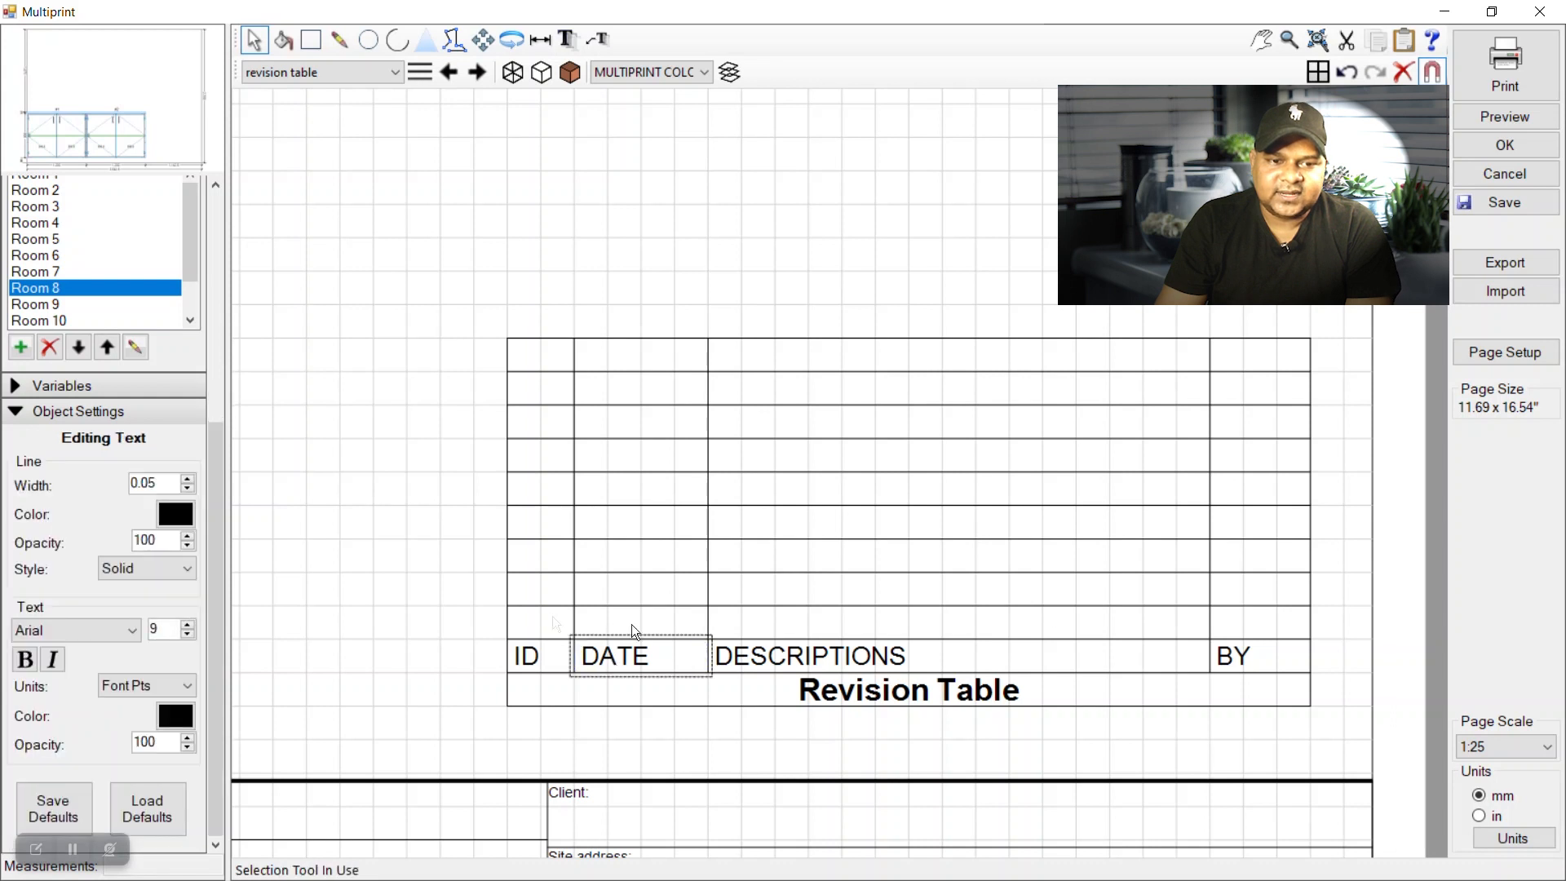
{"action": "left_click", "coordinate": [483, 39]}
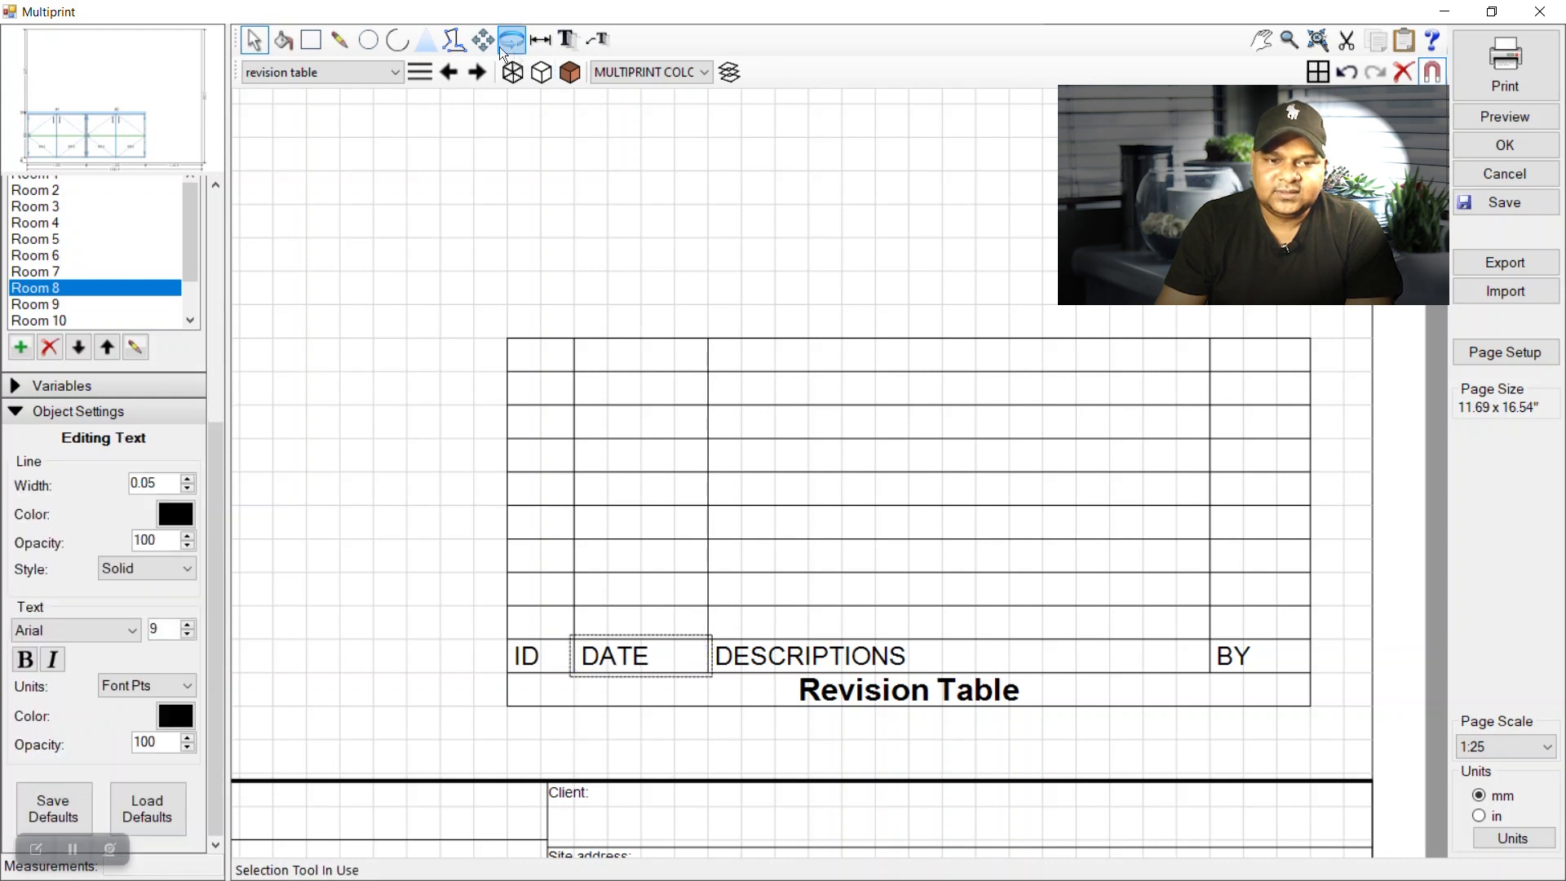
{"action": "mouse_move", "coordinate": [580, 683]}
{"action": "left_mouse_down"}
{"action": "mouse_move", "coordinate": [576, 646]}
{"action": "mouse_move", "coordinate": [578, 678]}
{"action": "left_mouse_up"}
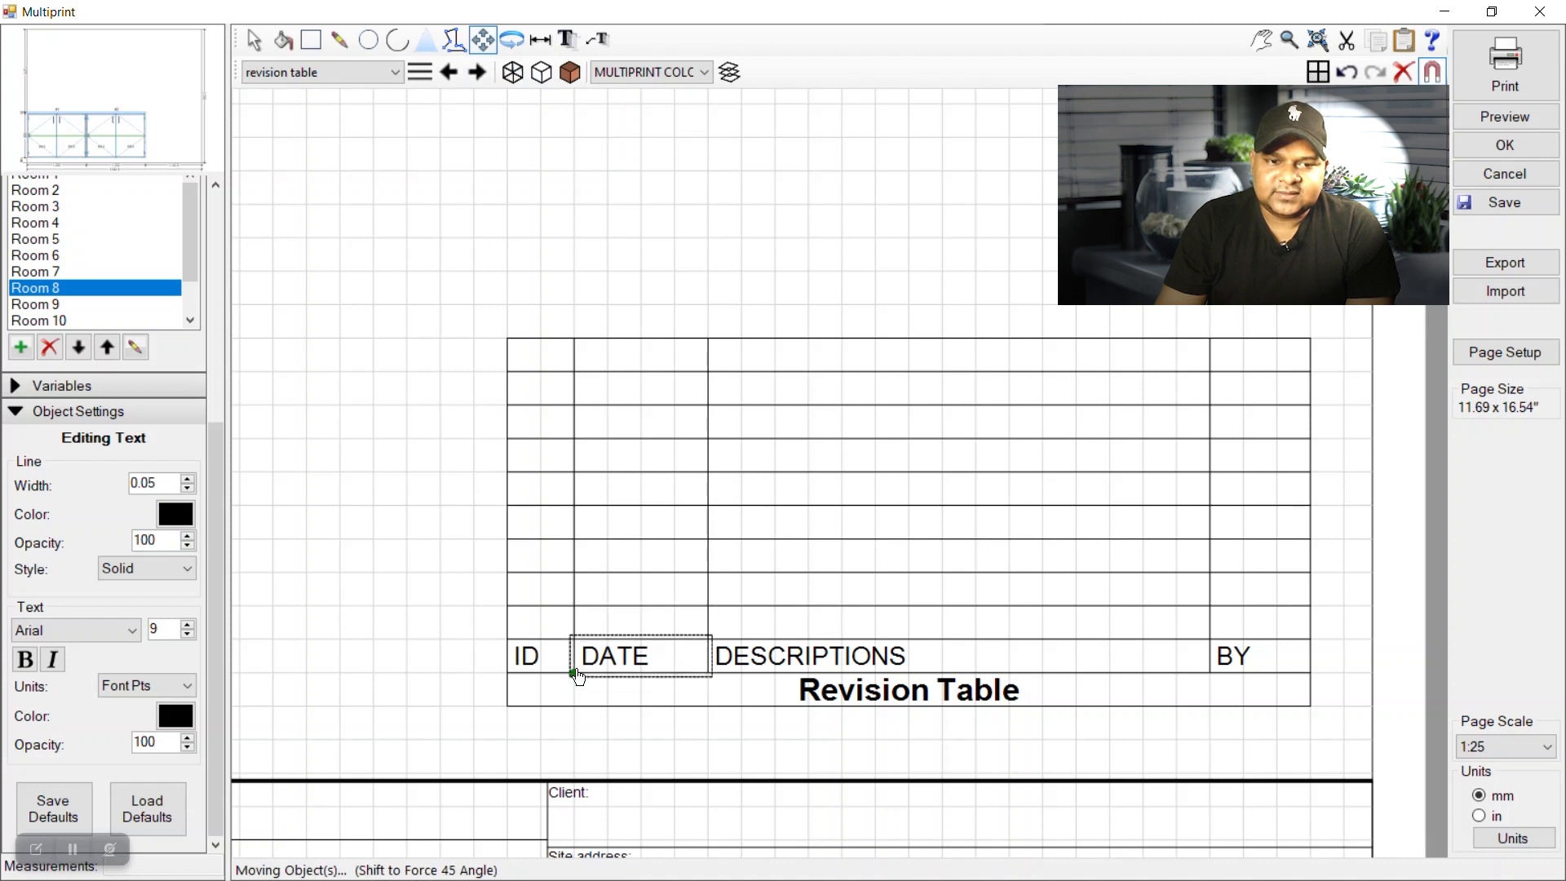
{"action": "left_click", "coordinate": [575, 674]}
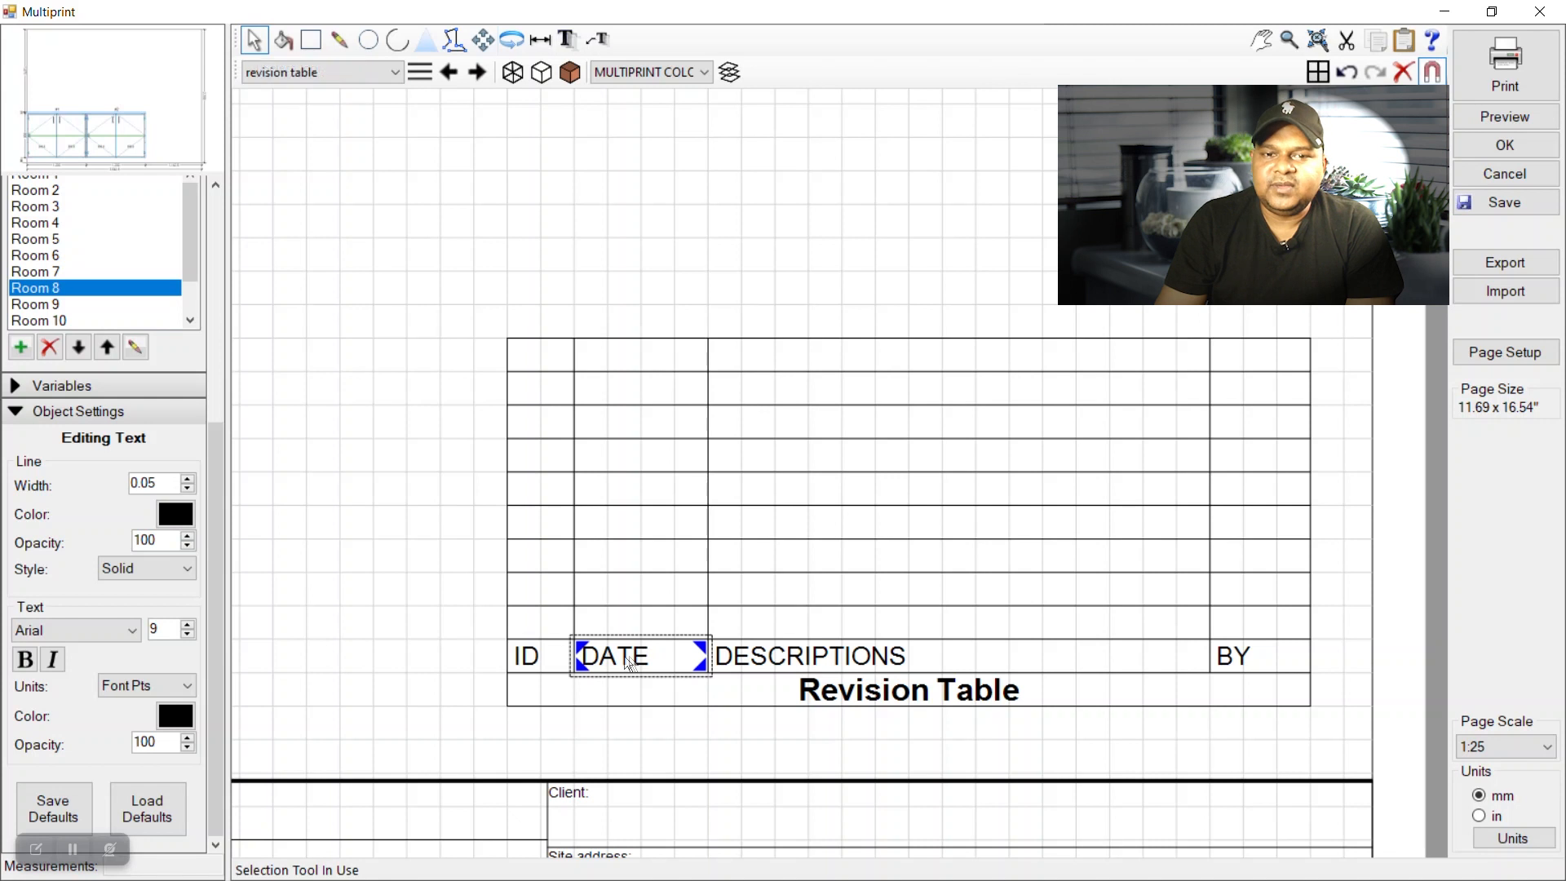
{"action": "left_click", "coordinate": [406, 559]}
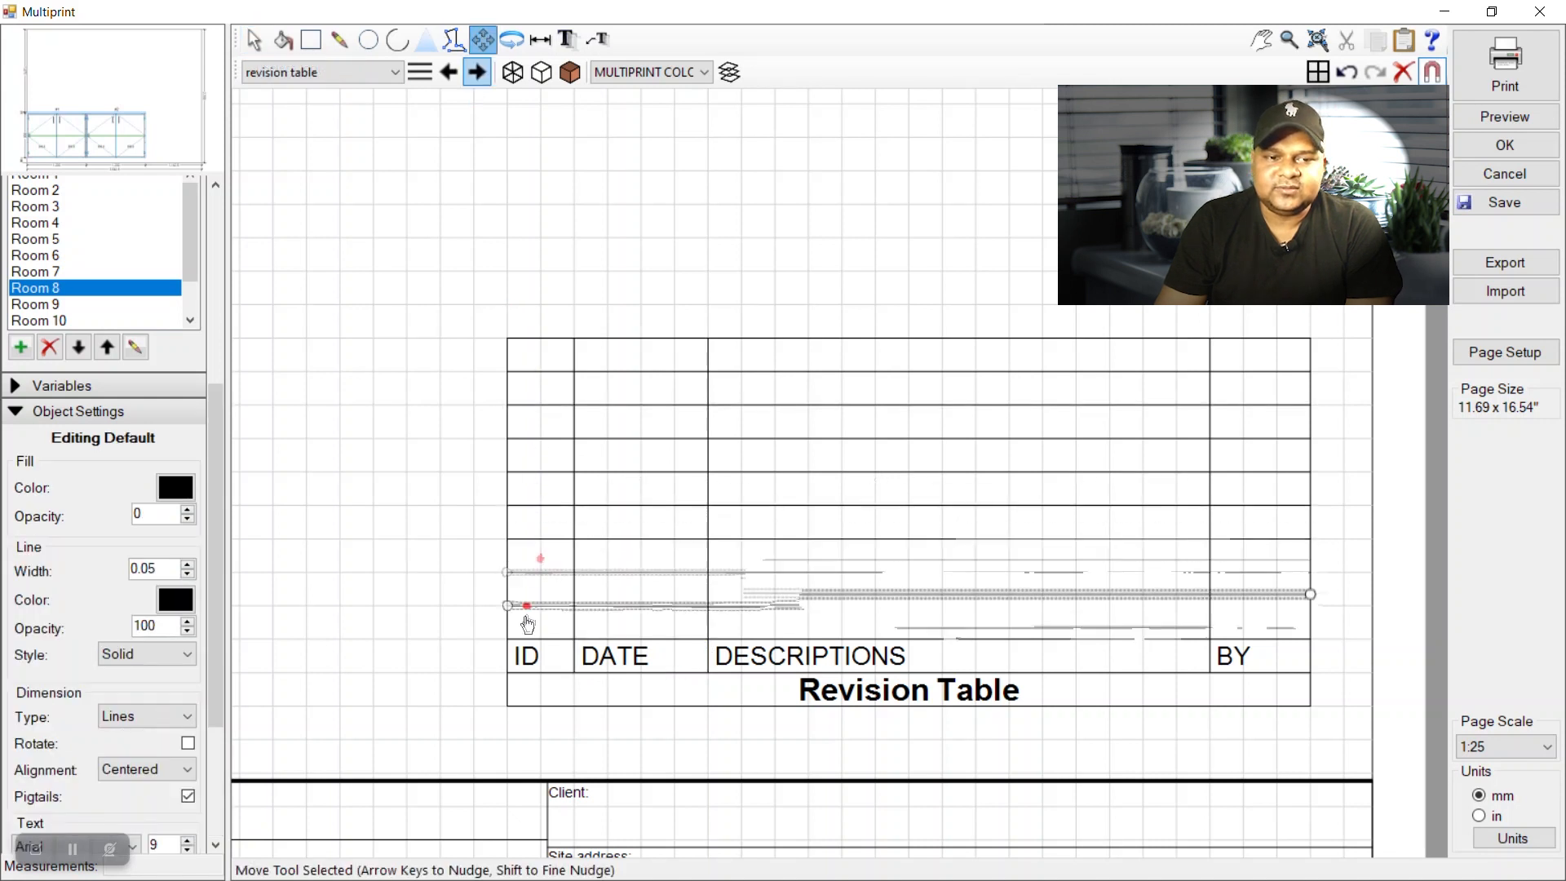
{"action": "left_click", "coordinate": [567, 39]}
{"action": "left_click", "coordinate": [509, 607]}
Enter revision number 1 in the ID cell and centre it horizontally and vertically.
{"action": "left_click", "coordinate": [563, 614]}
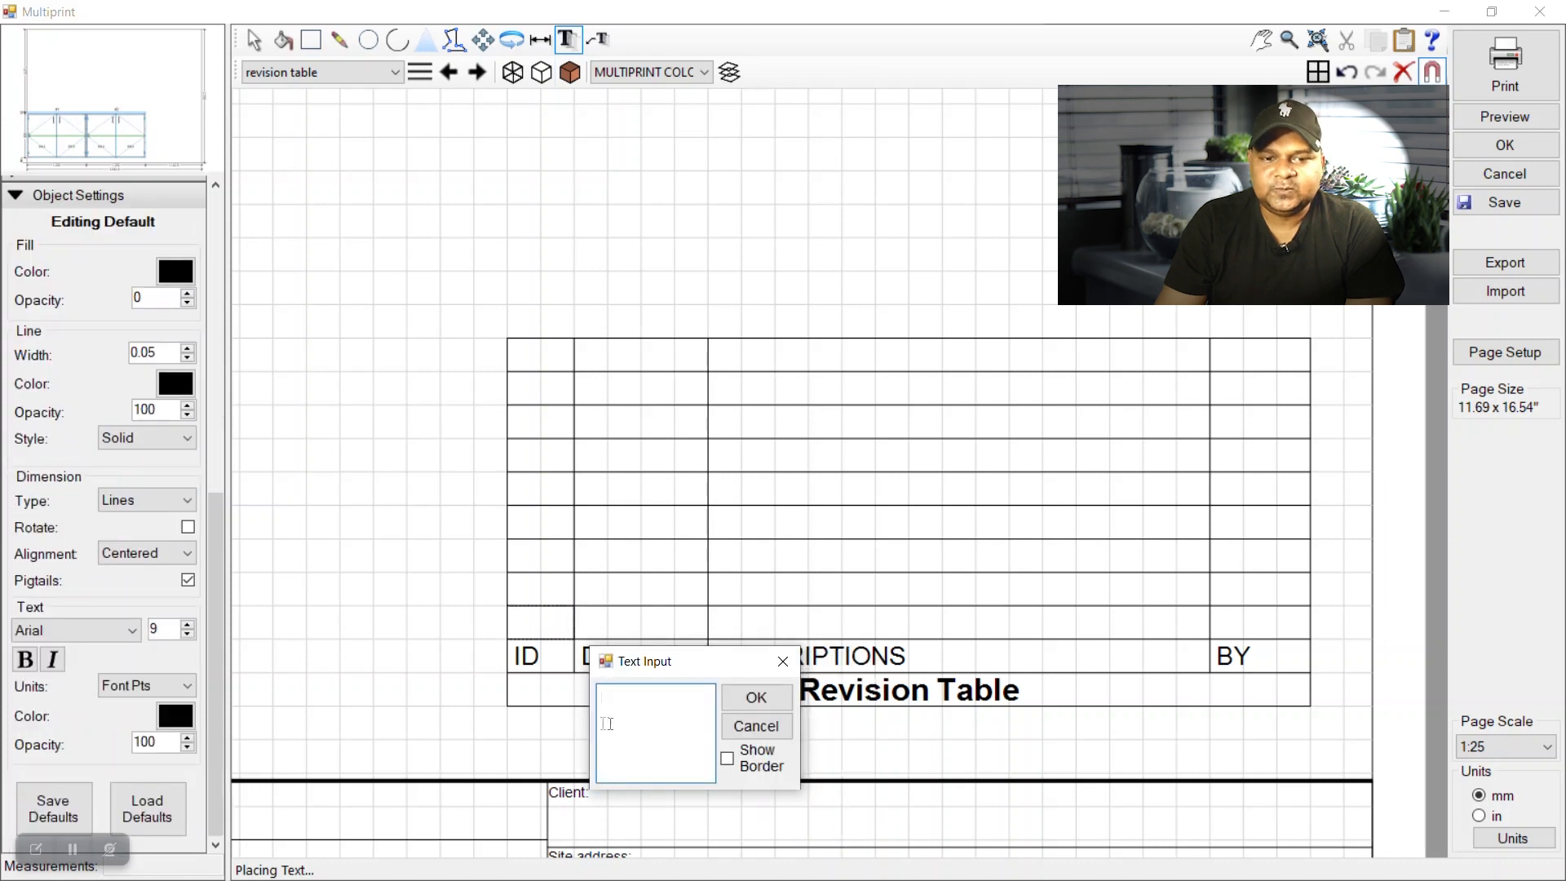
{"action": "left_click", "coordinate": [756, 698]}
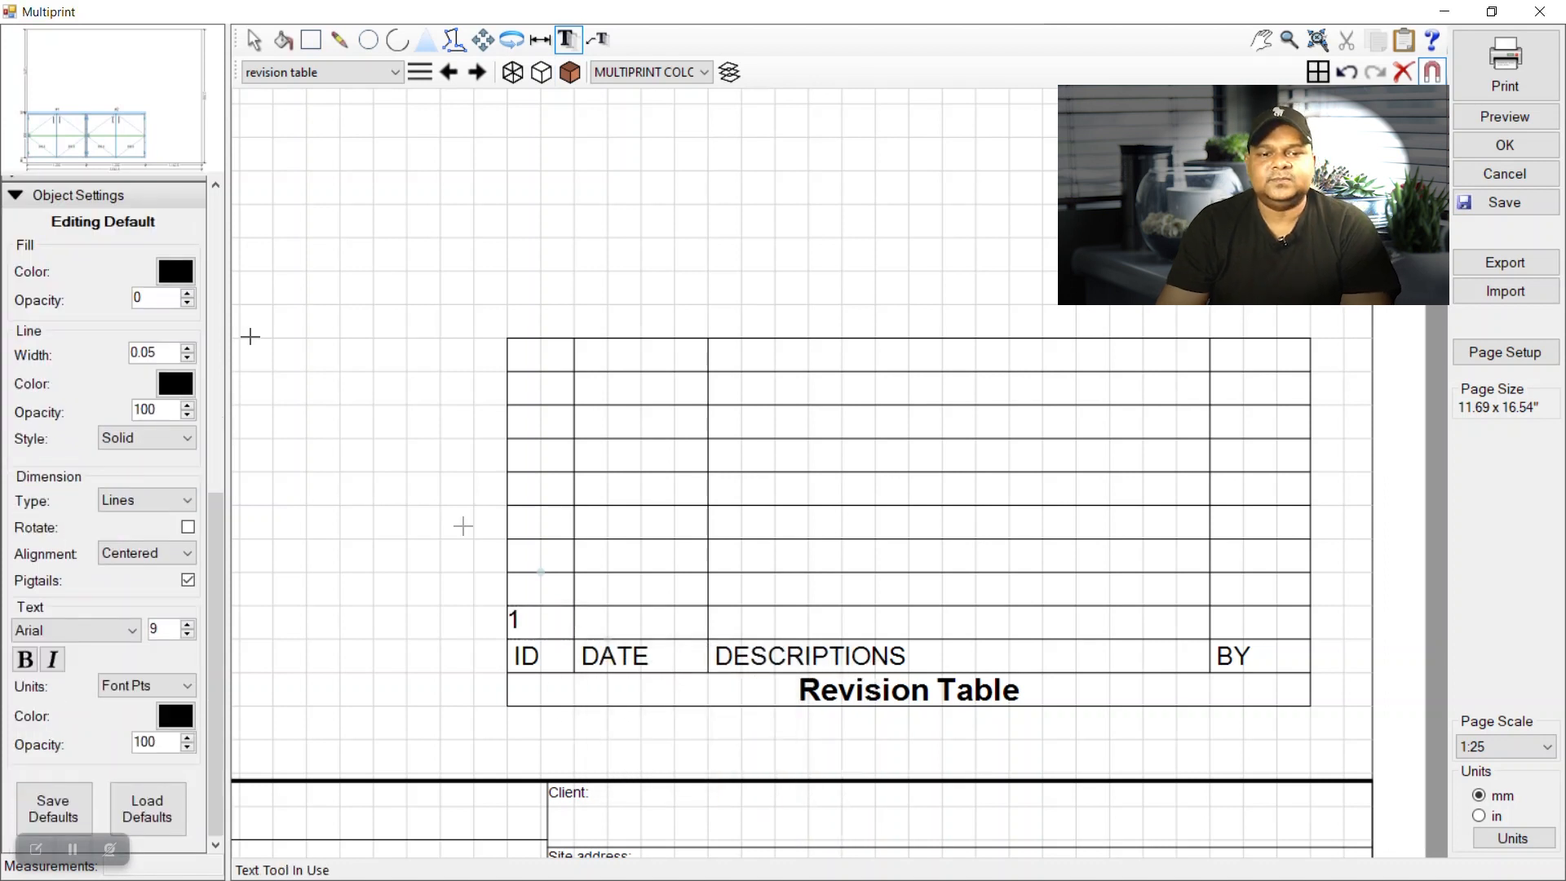
{"action": "key", "text": "Escape"}
{"action": "left_click", "coordinate": [516, 620]}
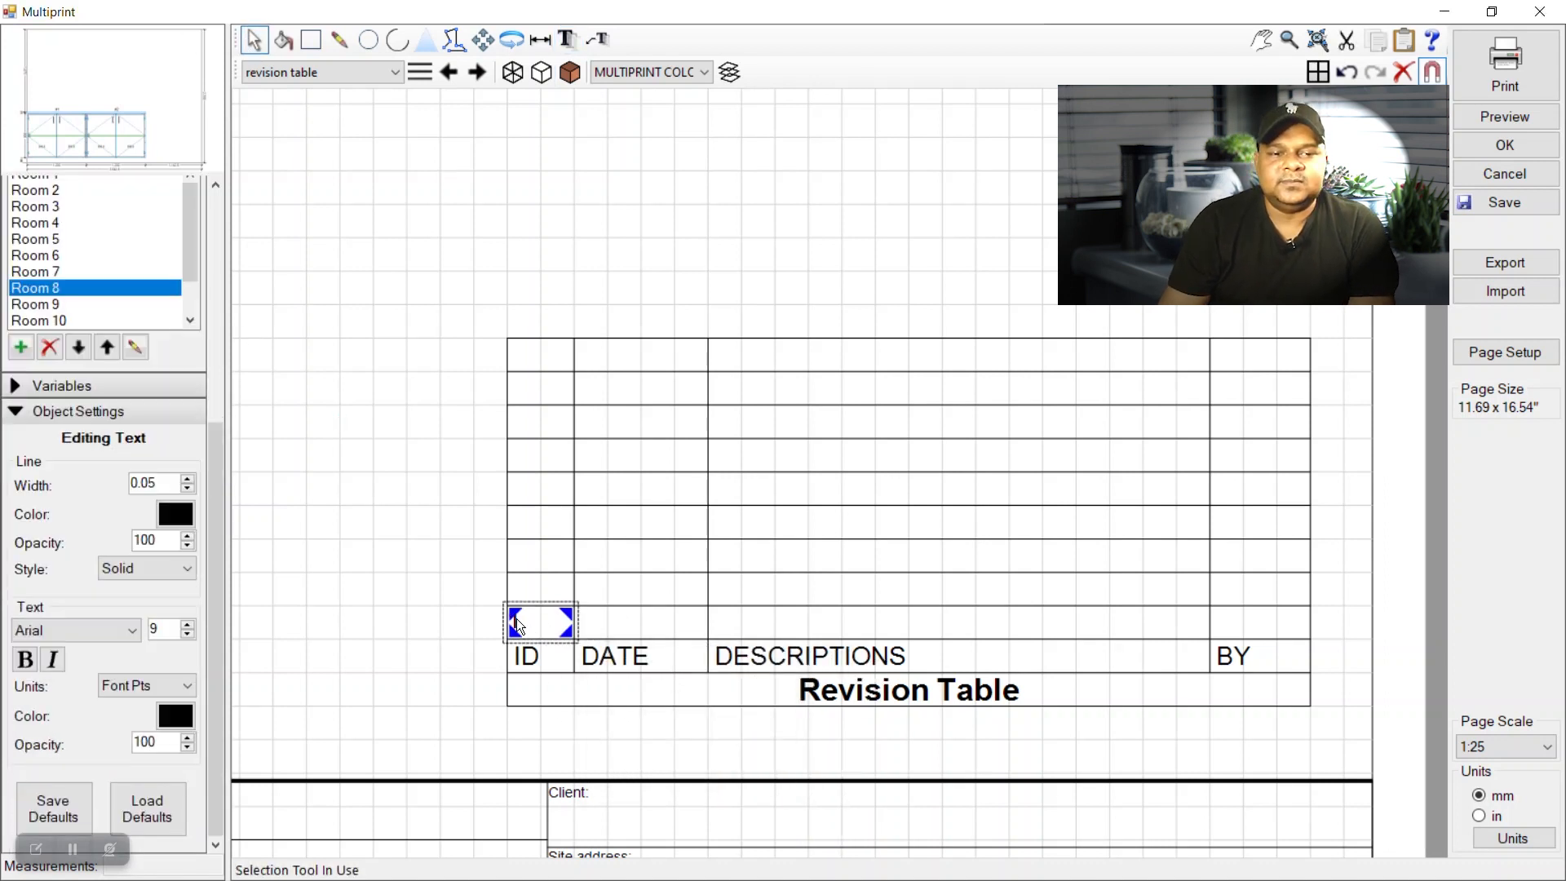
{"action": "right_click", "coordinate": [516, 619]}
{"action": "left_click", "coordinate": [653, 650]}
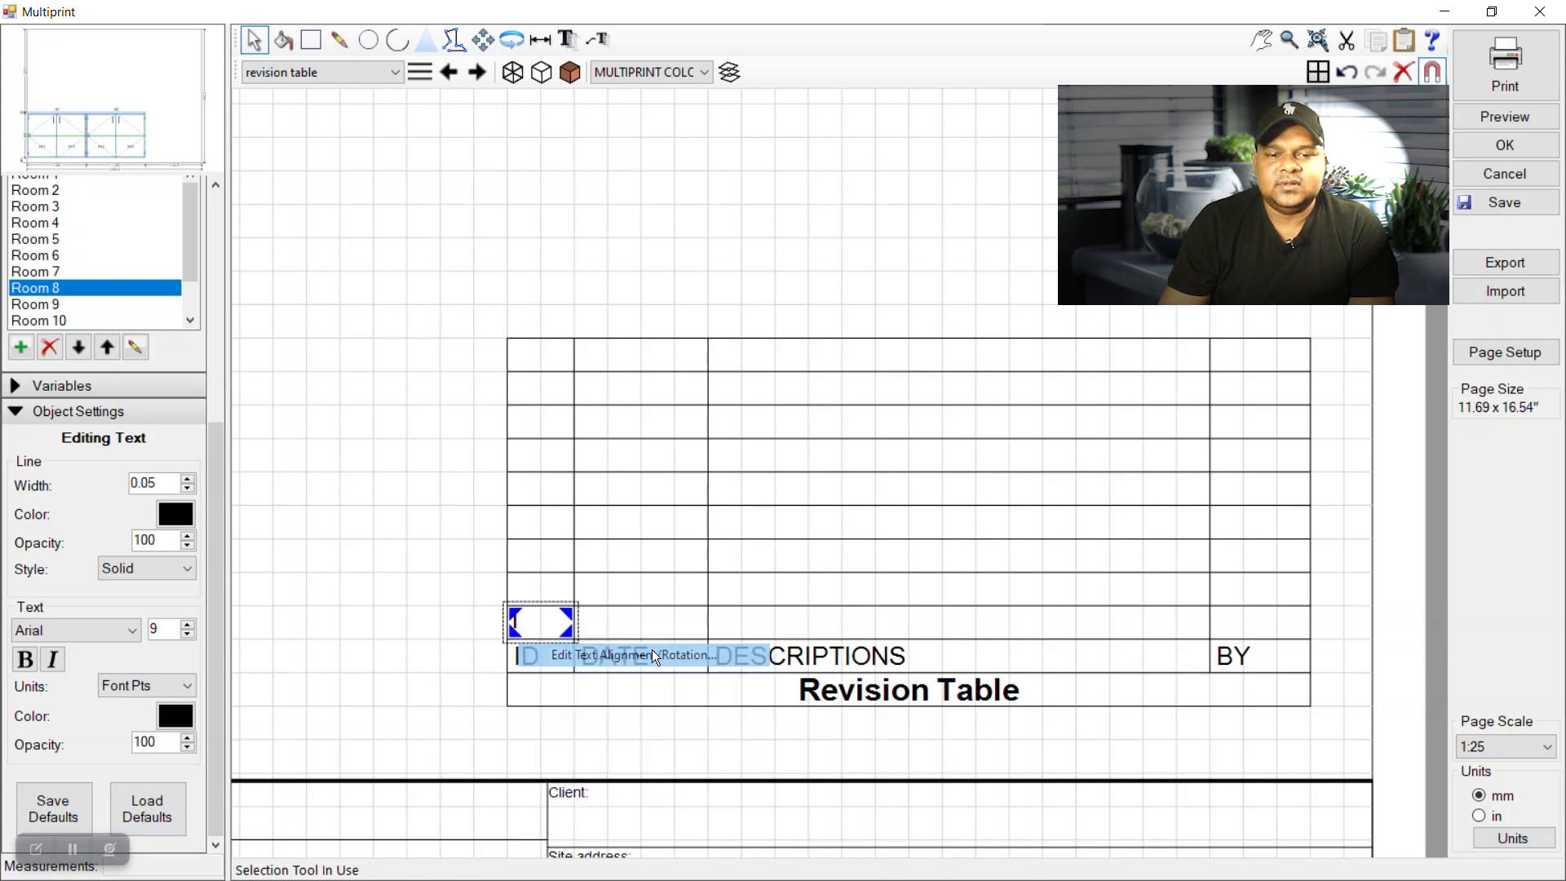
{"action": "left_click", "coordinate": [787, 483]}
{"action": "left_click", "coordinate": [791, 512]}
{"action": "left_click", "coordinate": [779, 448]}
{"action": "left_click", "coordinate": [783, 482]}
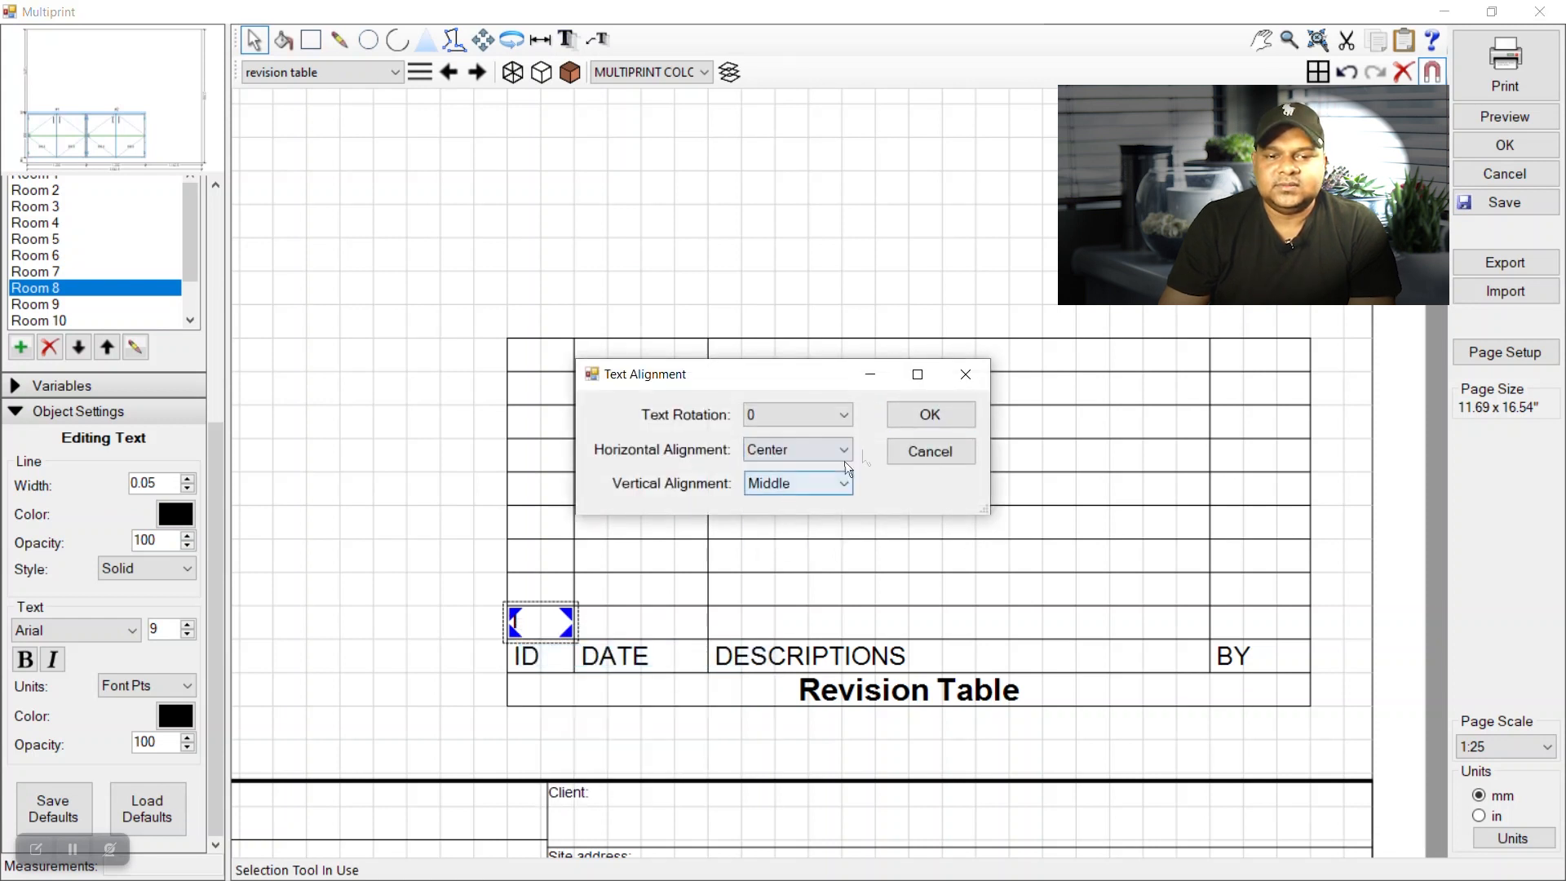
{"action": "left_click", "coordinate": [908, 416]}
Mark out a text box in the row-1 DATE cell.
{"action": "left_click", "coordinate": [341, 603]}
{"action": "left_click", "coordinate": [568, 39]}
{"action": "left_click_drag", "start_coordinate": [578, 611], "coordinate": [706, 643]}
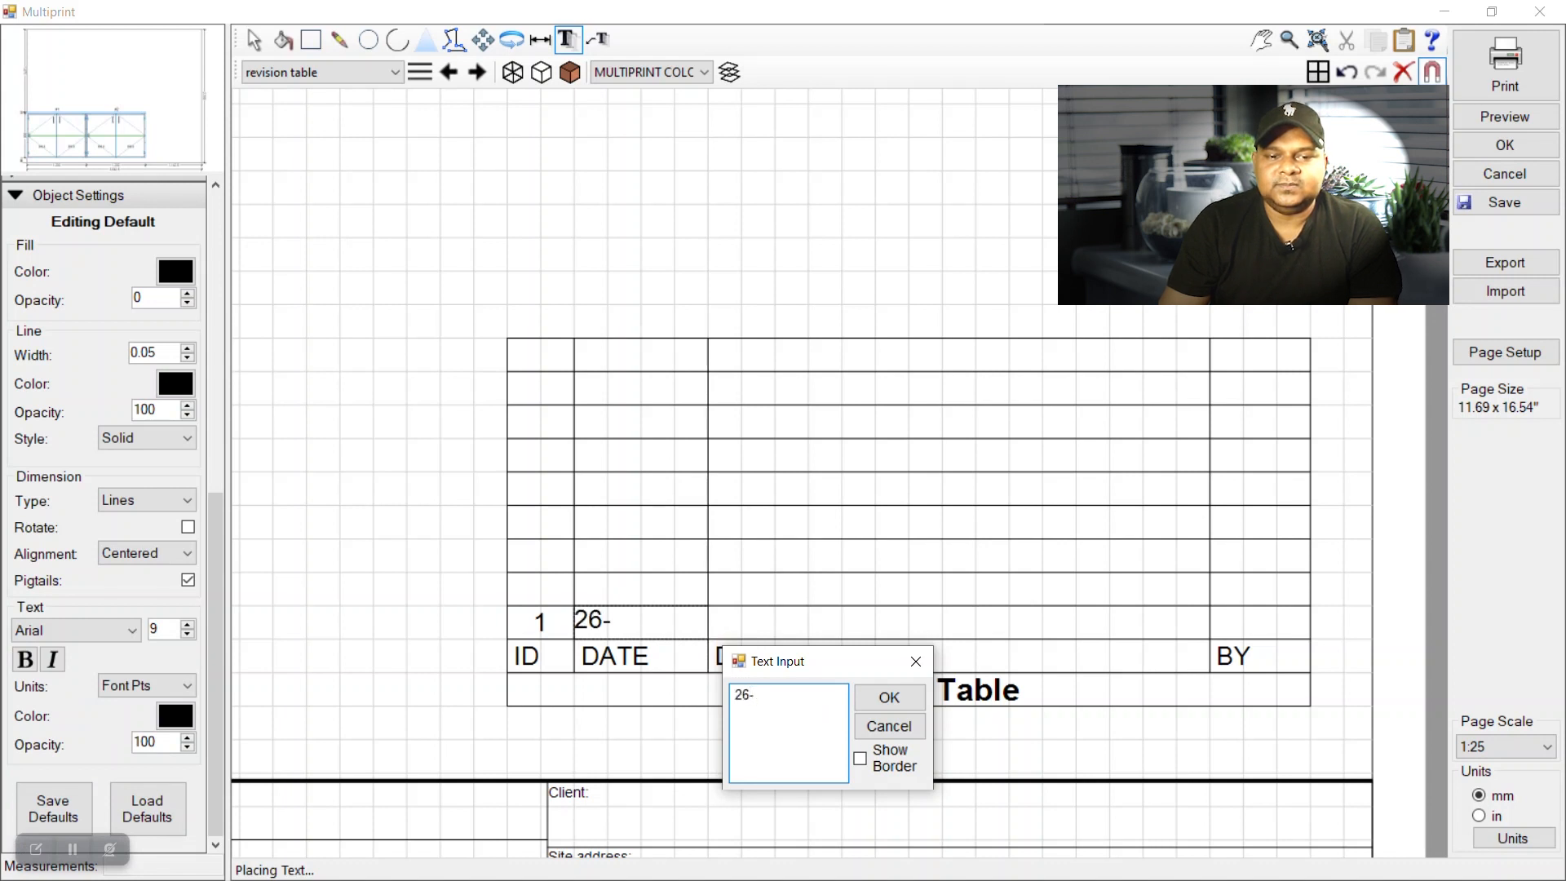
Correct the row-1 date entry to read 26-JAN-23 and confirm it.
{"action": "type", "text": "NE-23"}
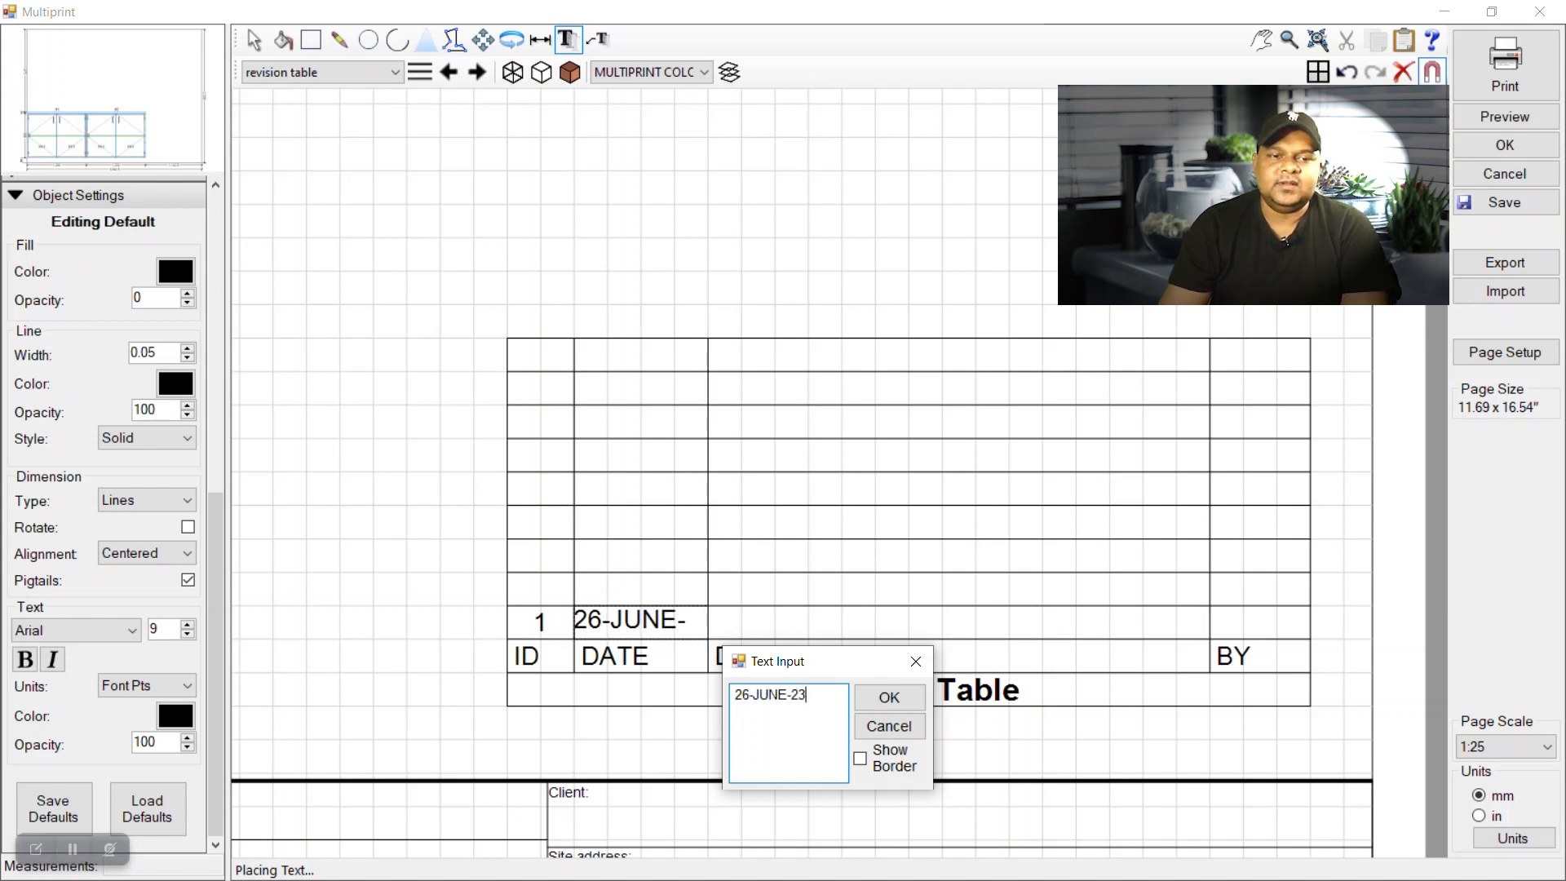
{"action": "double_click", "coordinate": [738, 697]}
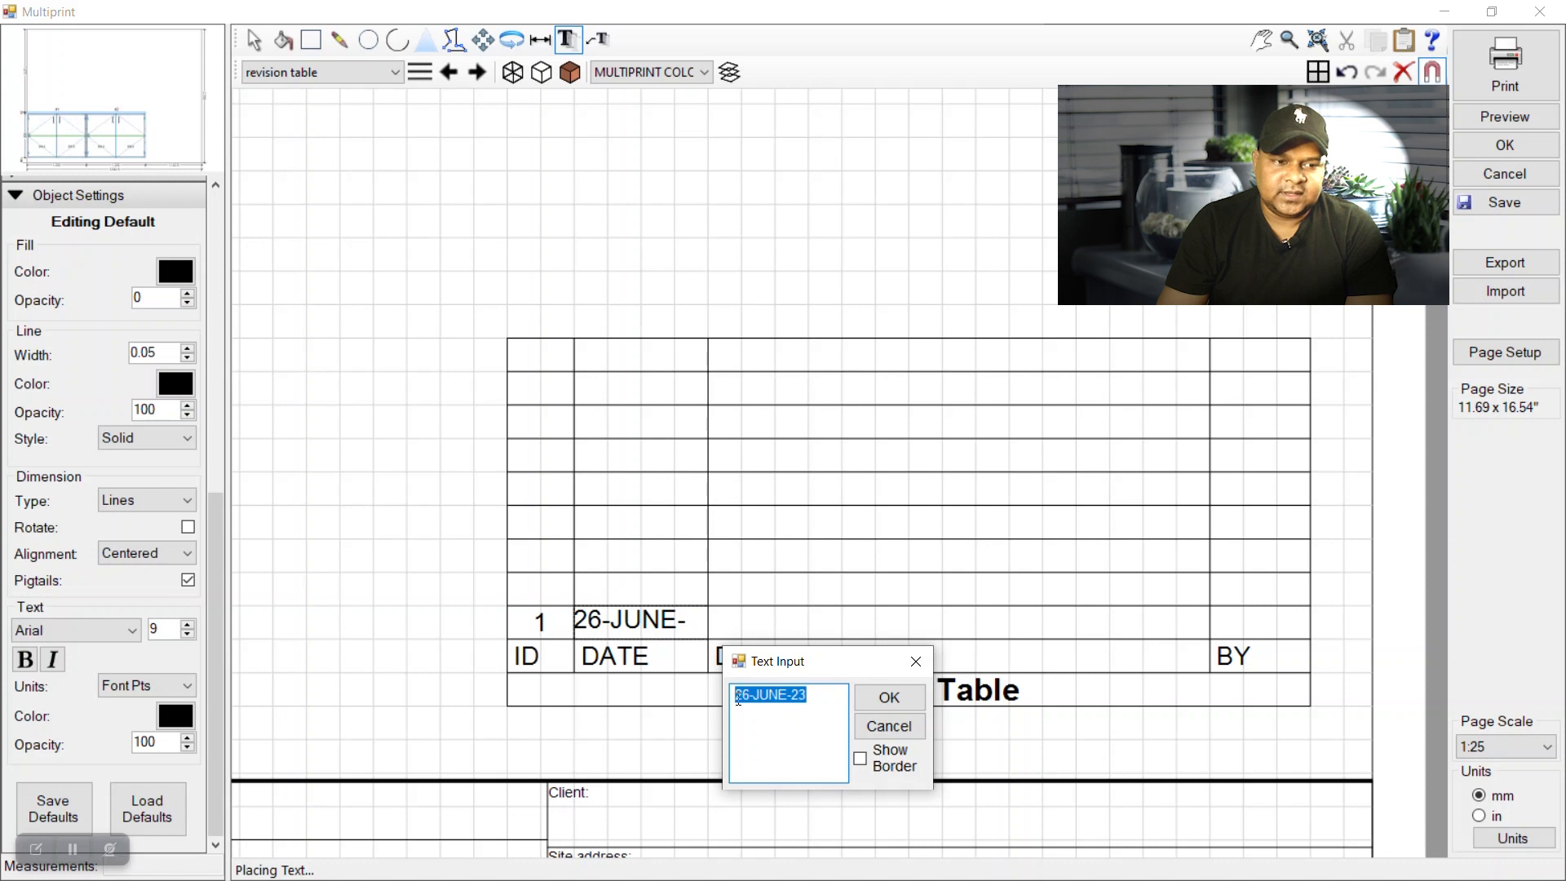
{"action": "type", "text": "26"}
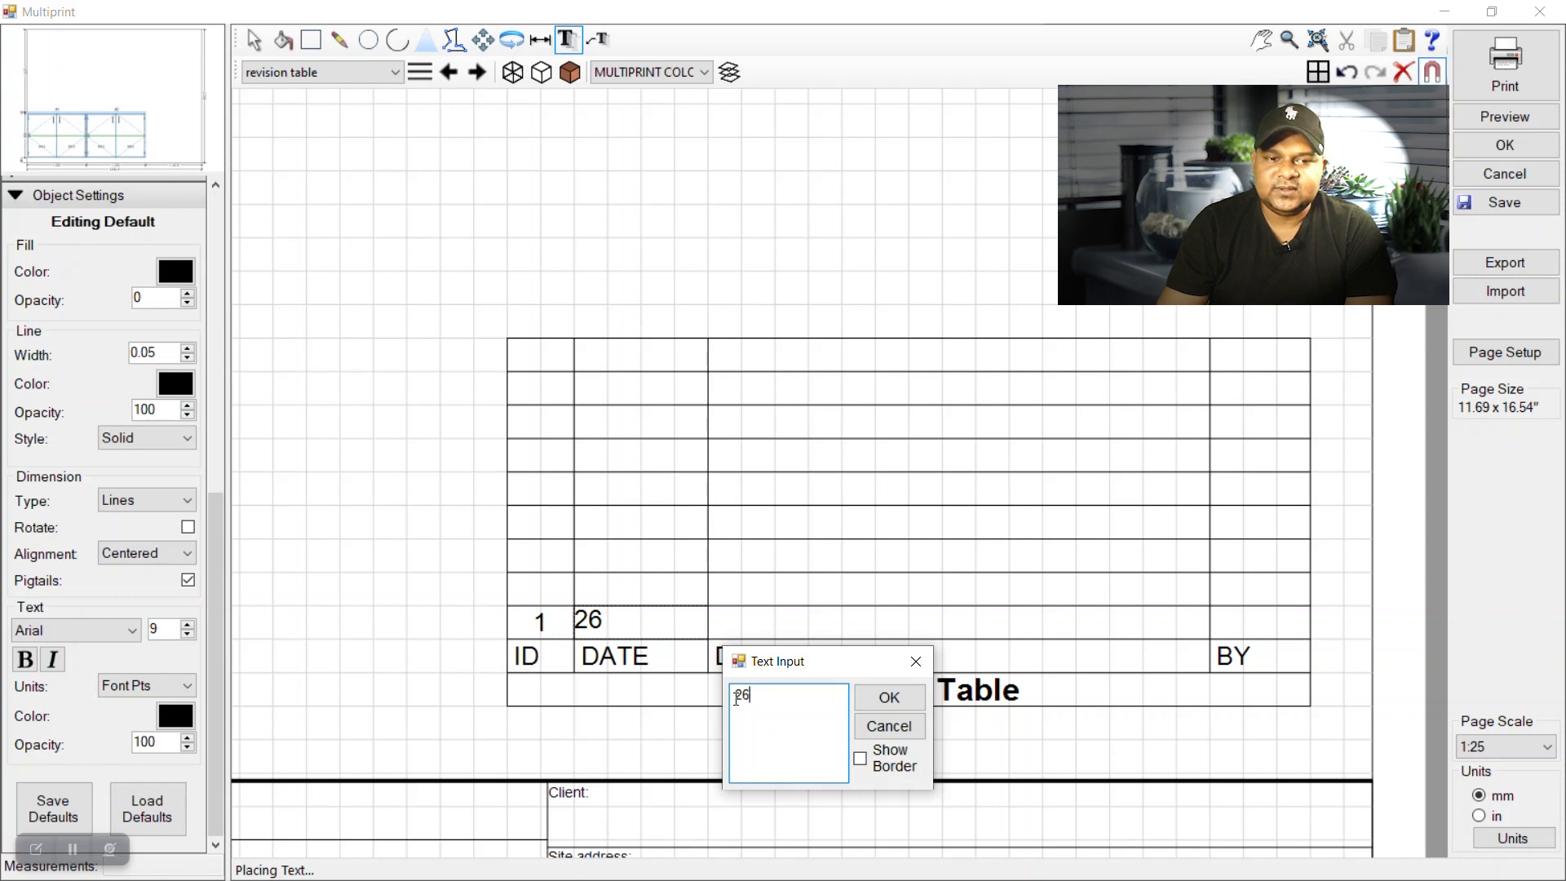
{"action": "type", "text": "-JAN-23"}
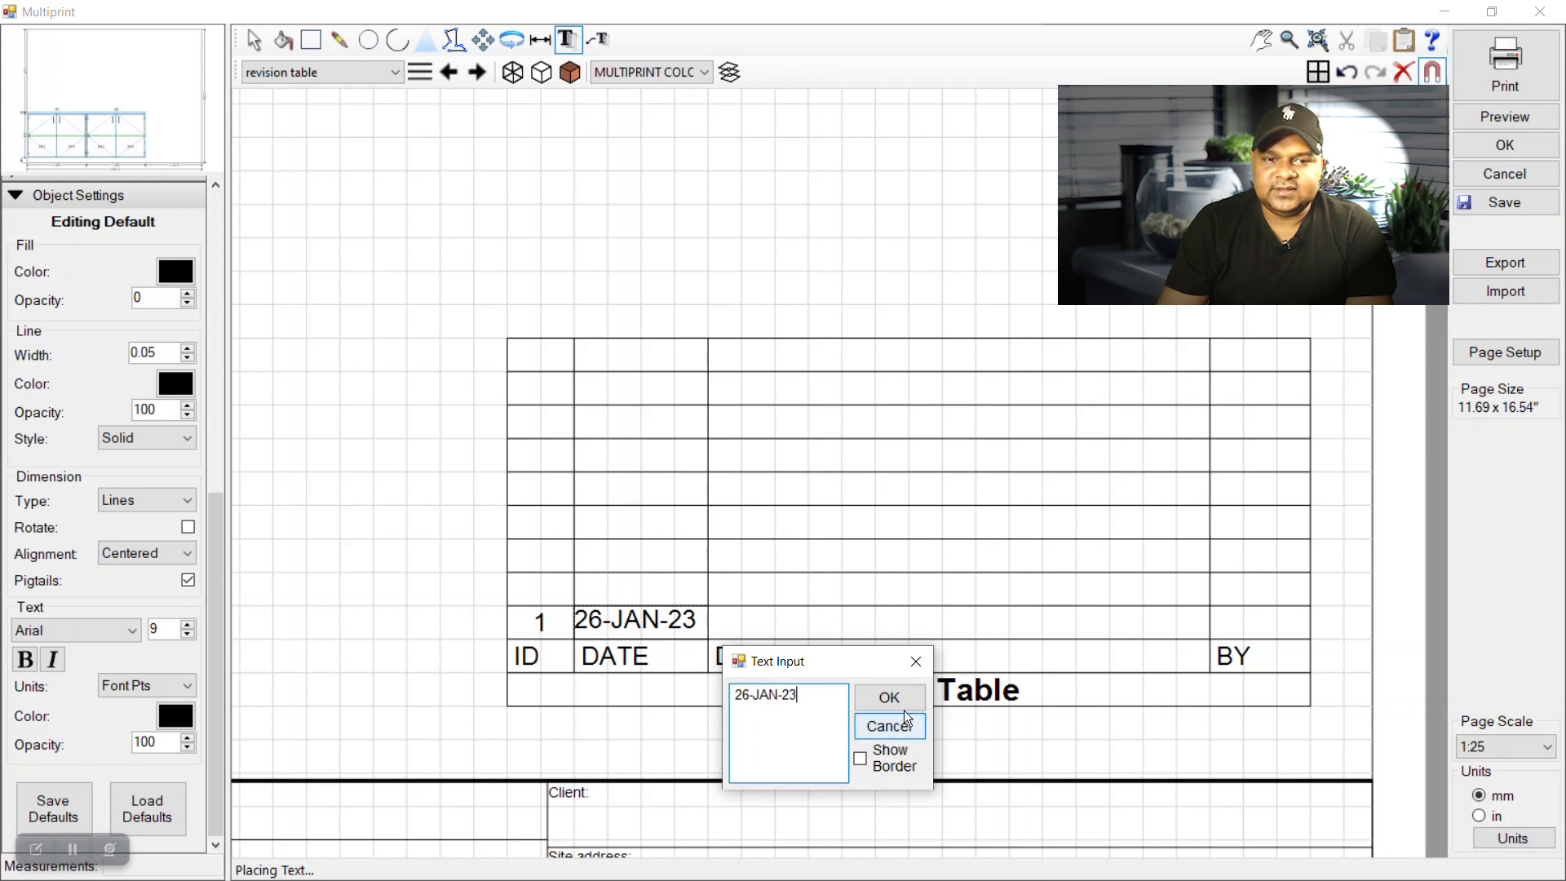
{"action": "left_click", "coordinate": [891, 699]}
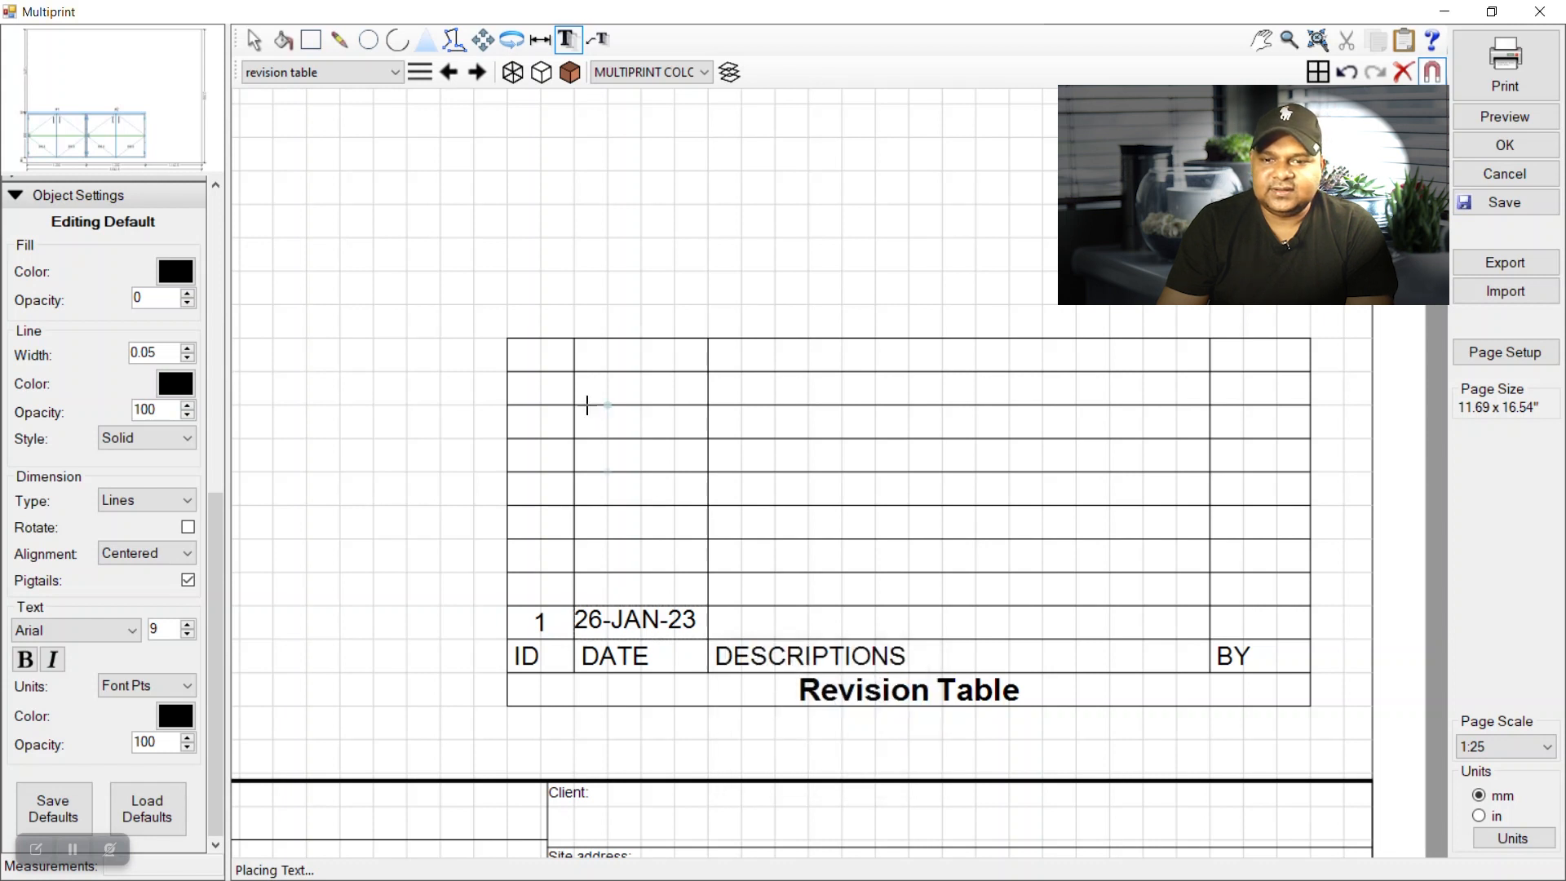
{"action": "left_click", "coordinate": [254, 39]}
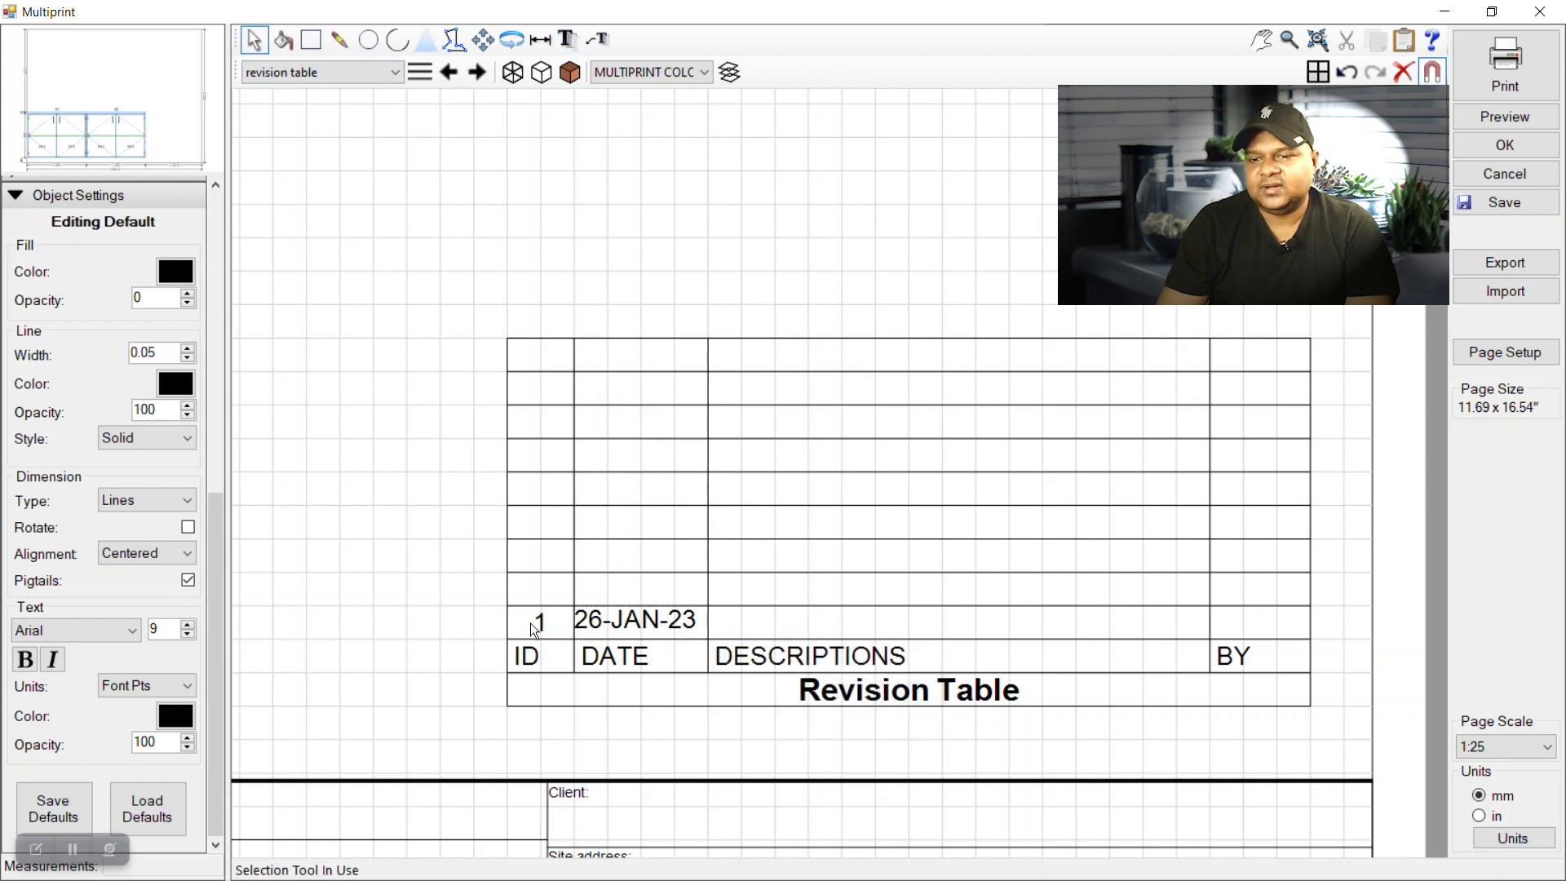
Lower the 26-JAN-23 date and revision number 1 from 9 to 8 point.
{"action": "left_click", "coordinate": [616, 618]}
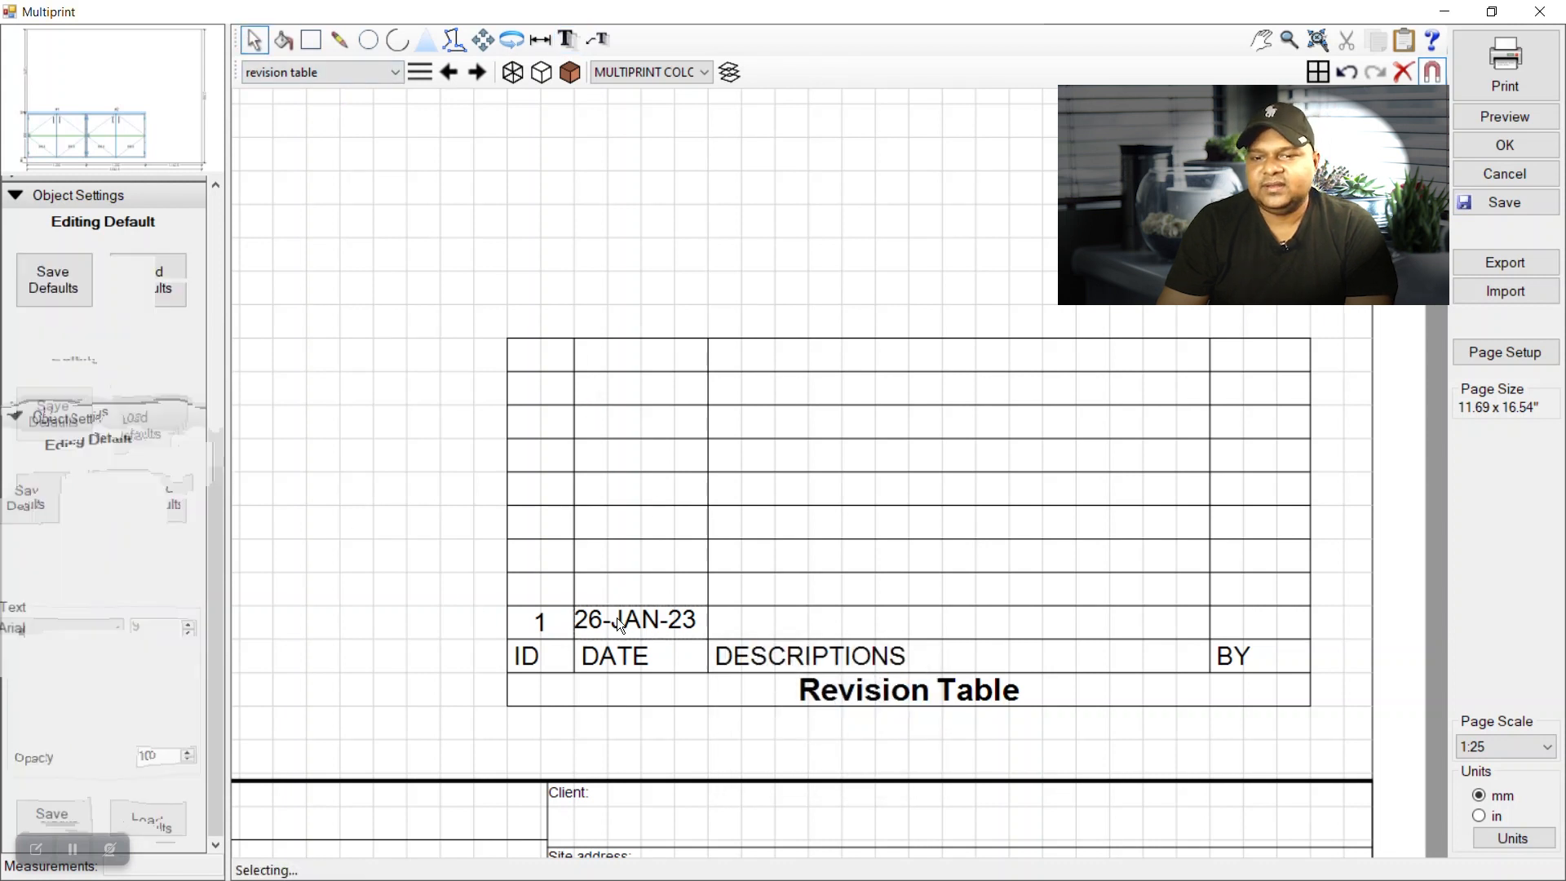
{"action": "left_click", "coordinate": [188, 636]}
{"action": "left_click", "coordinate": [537, 627]}
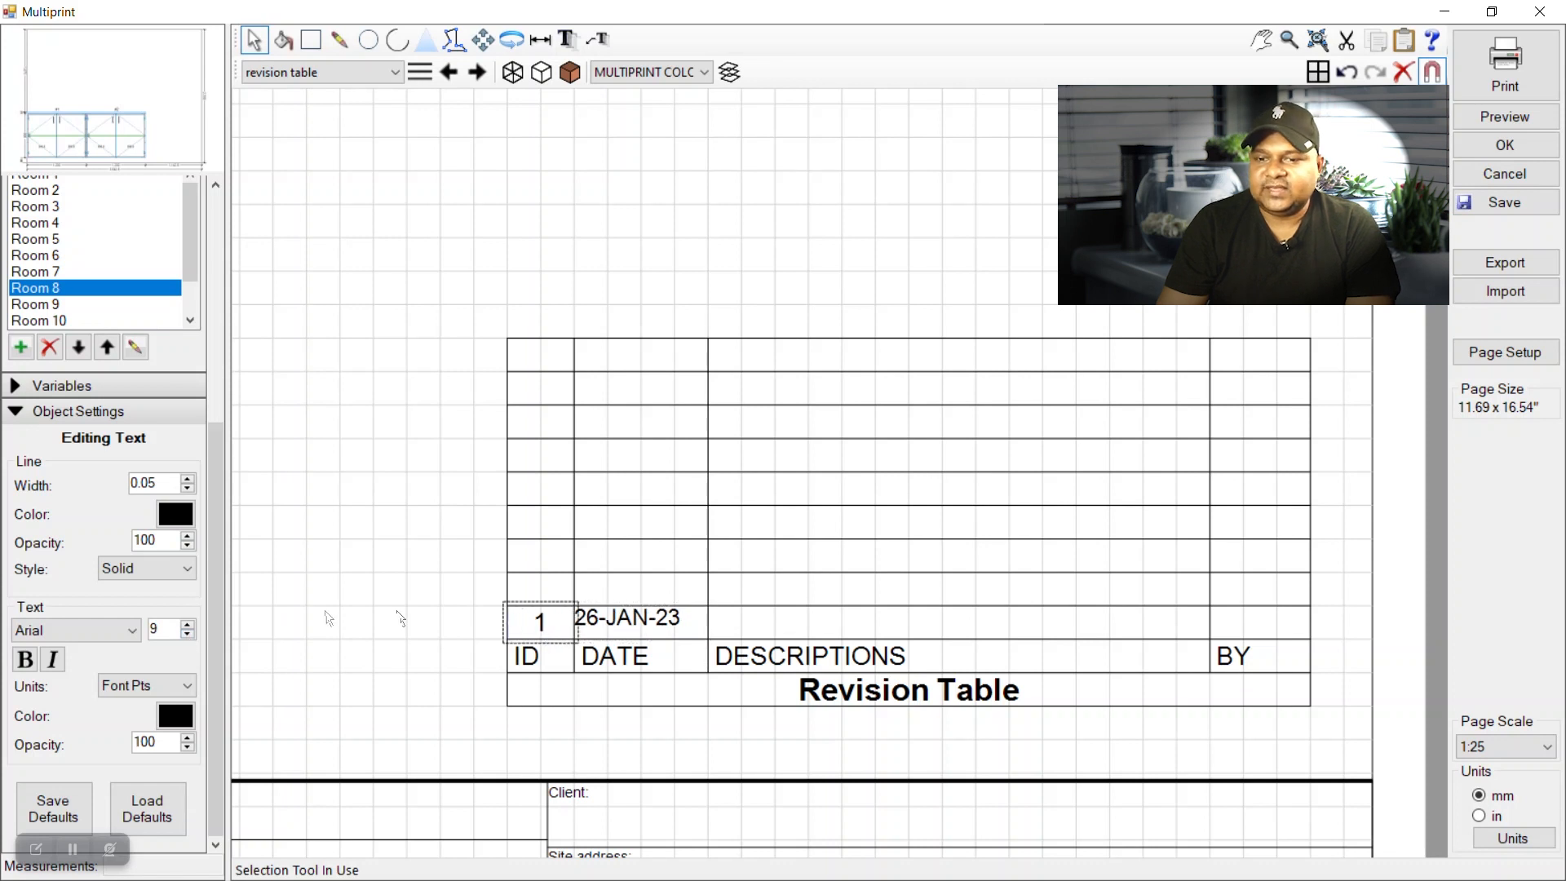
{"action": "left_click", "coordinate": [188, 625]}
{"action": "left_click", "coordinate": [312, 659]}
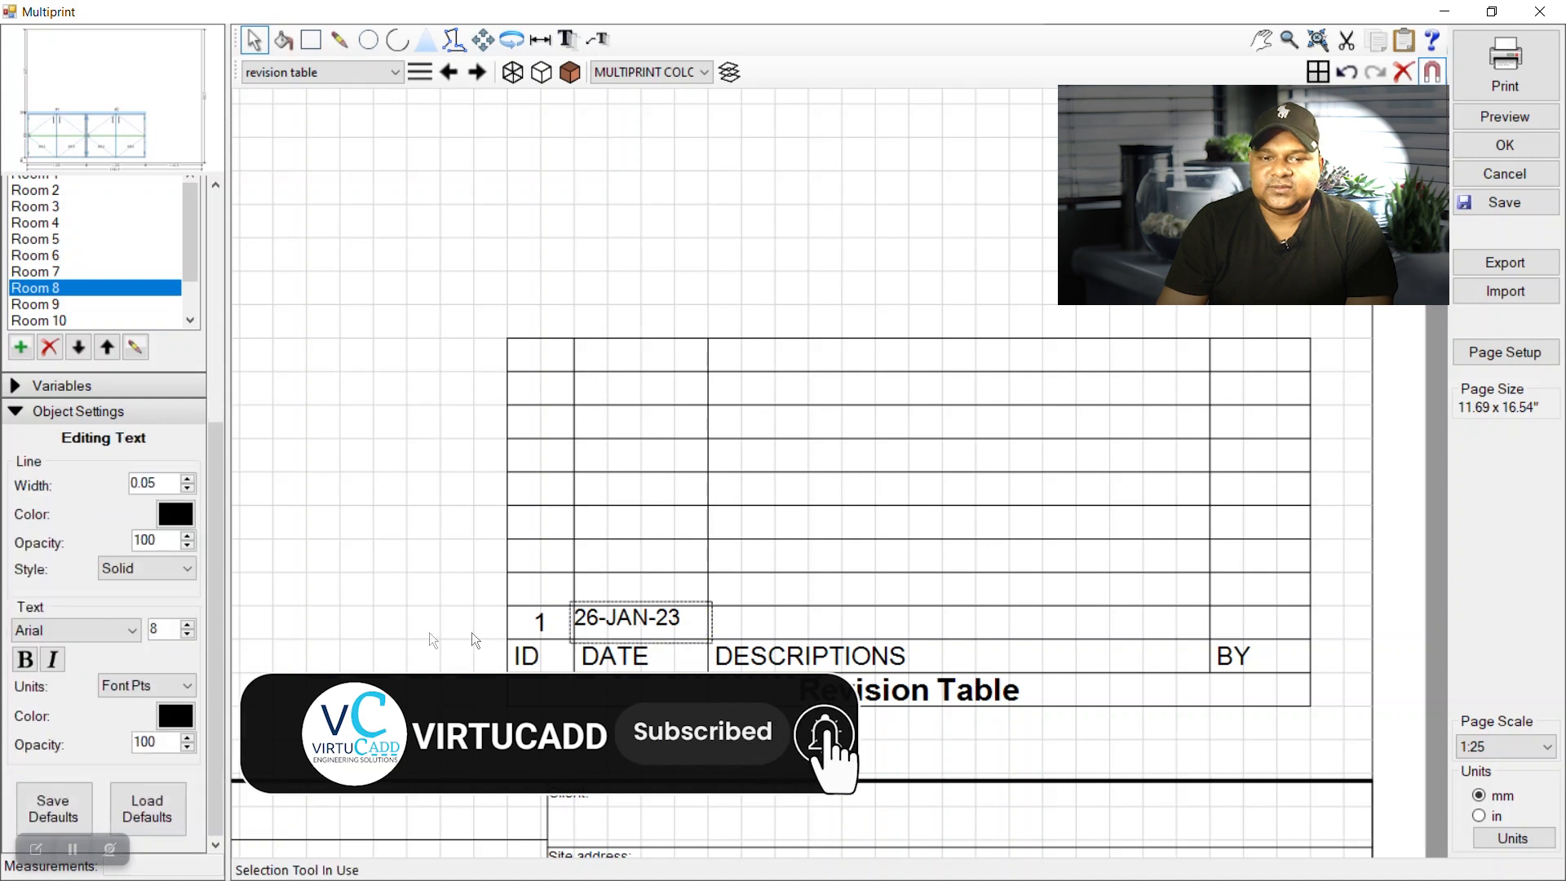
{"action": "left_click", "coordinate": [547, 624]}
{"action": "left_click", "coordinate": [189, 633]}
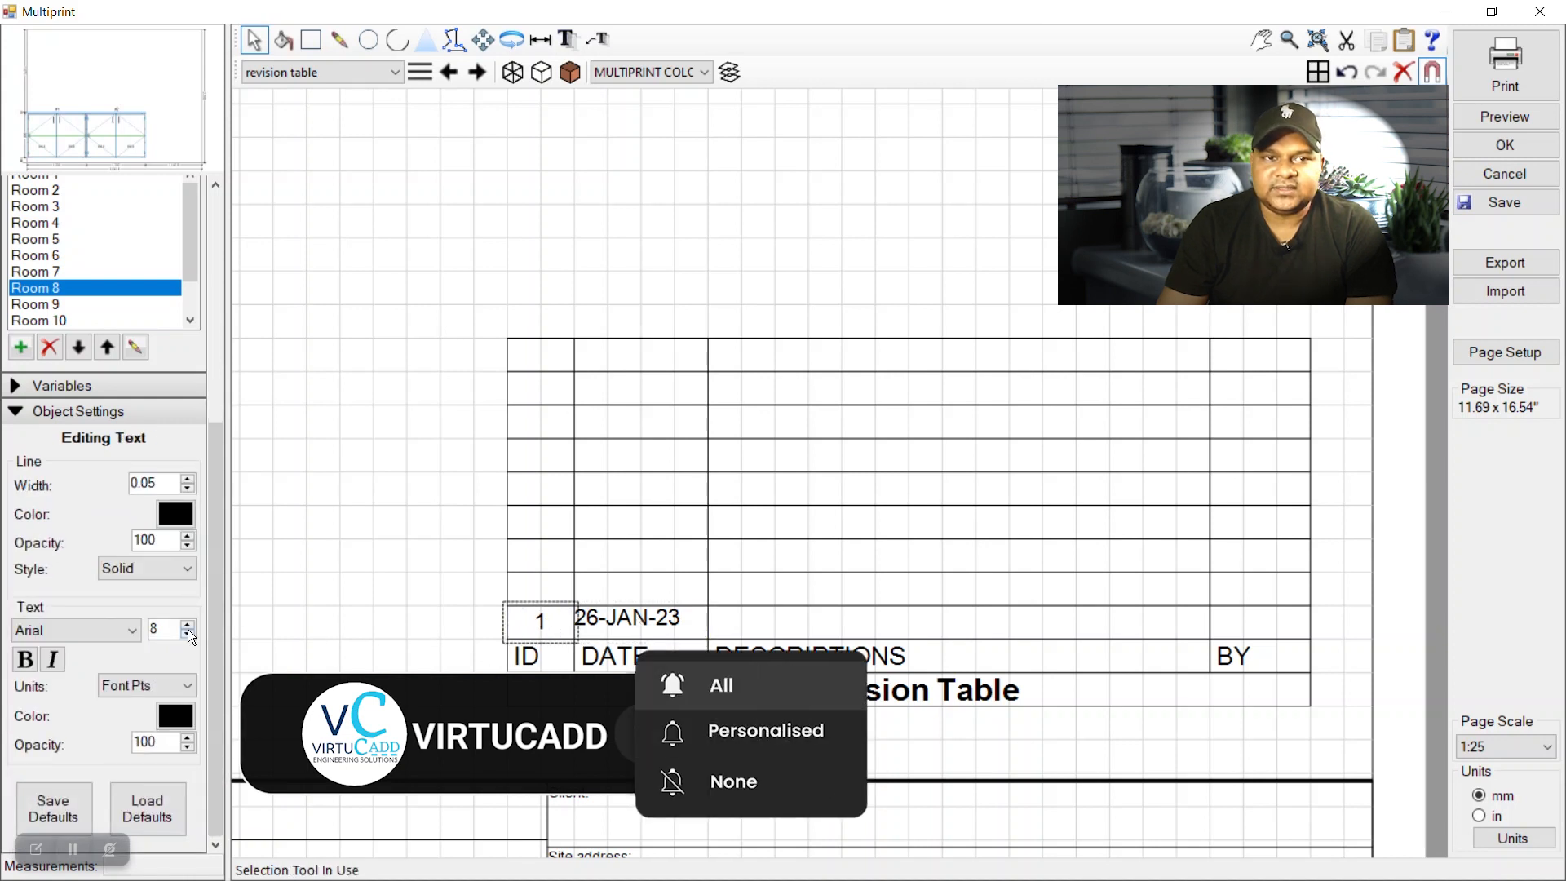
{"action": "left_click", "coordinate": [697, 561]}
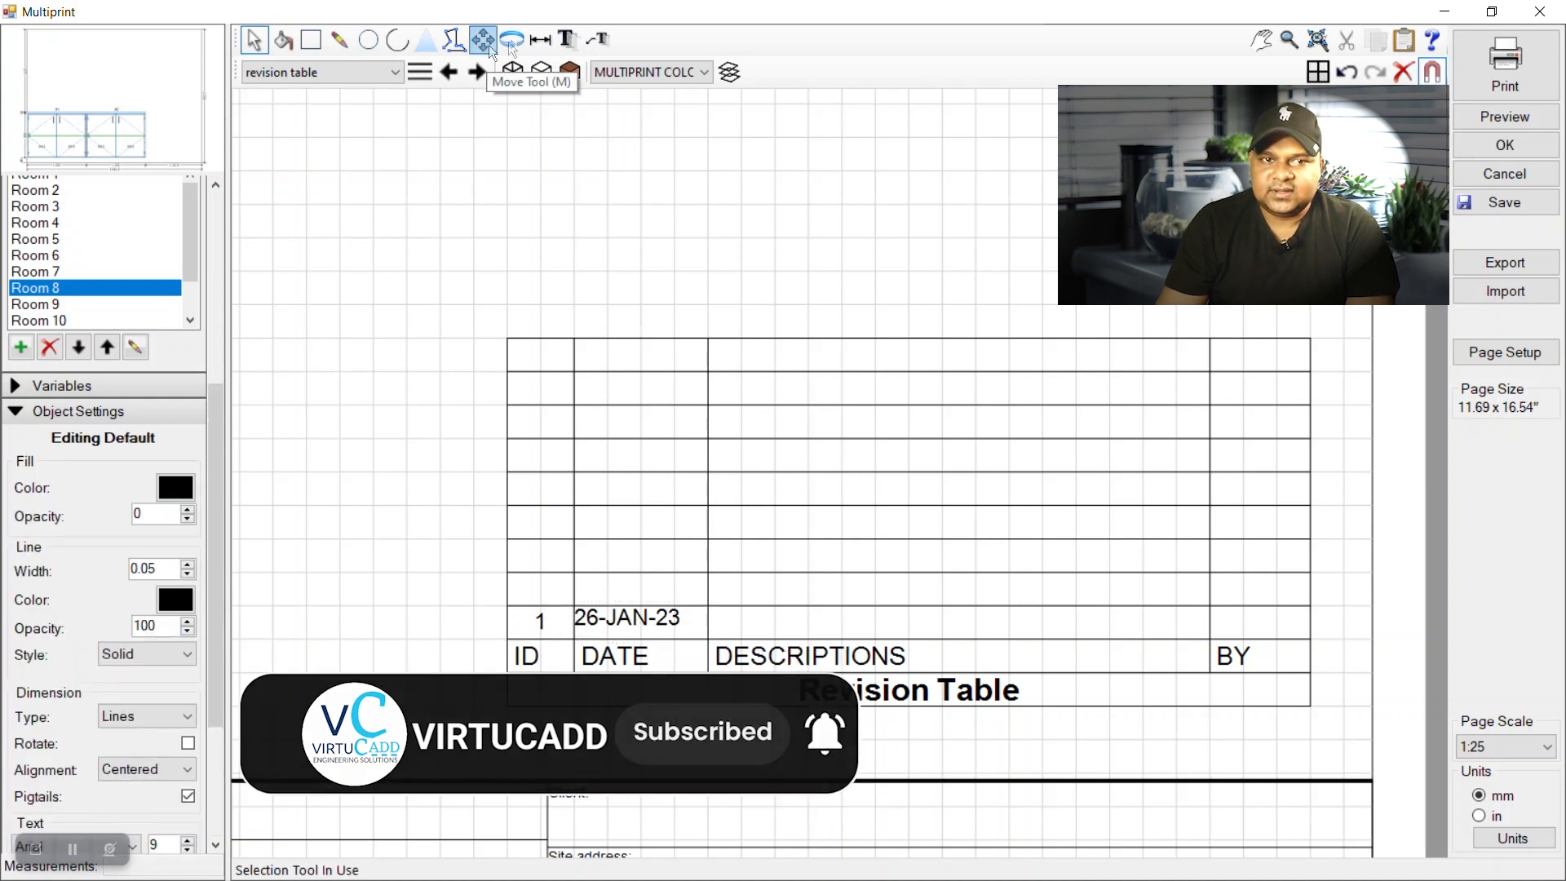
Draw a text box across the row-1 DESCRIPTIONS cell and clear its placeholder text to leave it empty.
{"action": "left_click", "coordinate": [567, 39]}
{"action": "left_click_drag", "start_coordinate": [708, 606], "coordinate": [1209, 635]}
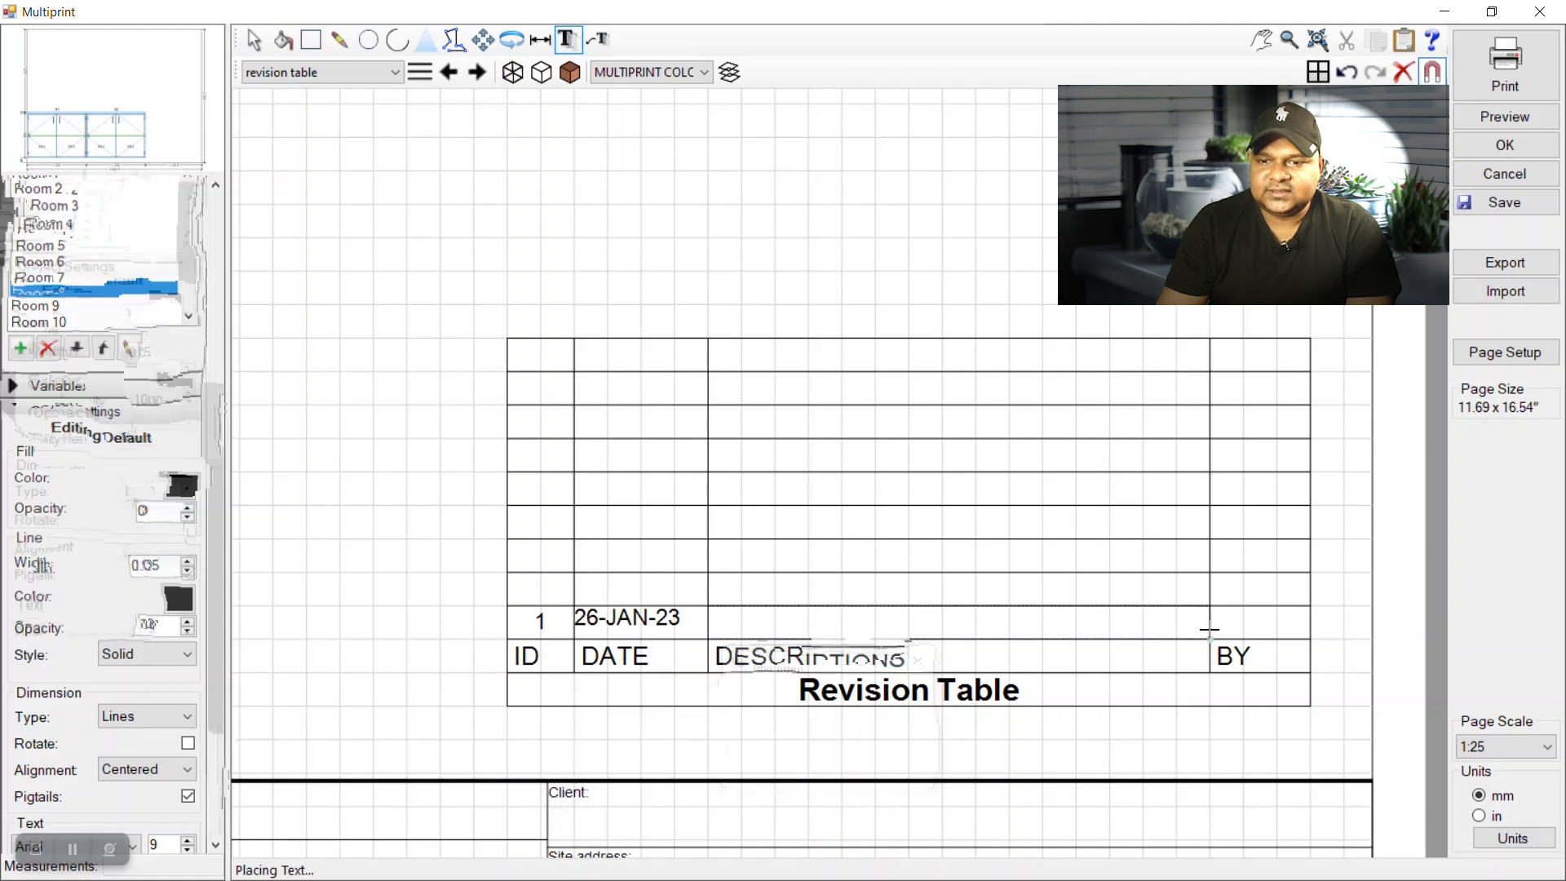
{"action": "type", "text": "DDDDNDND"}
{"action": "key", "text": "Return"}
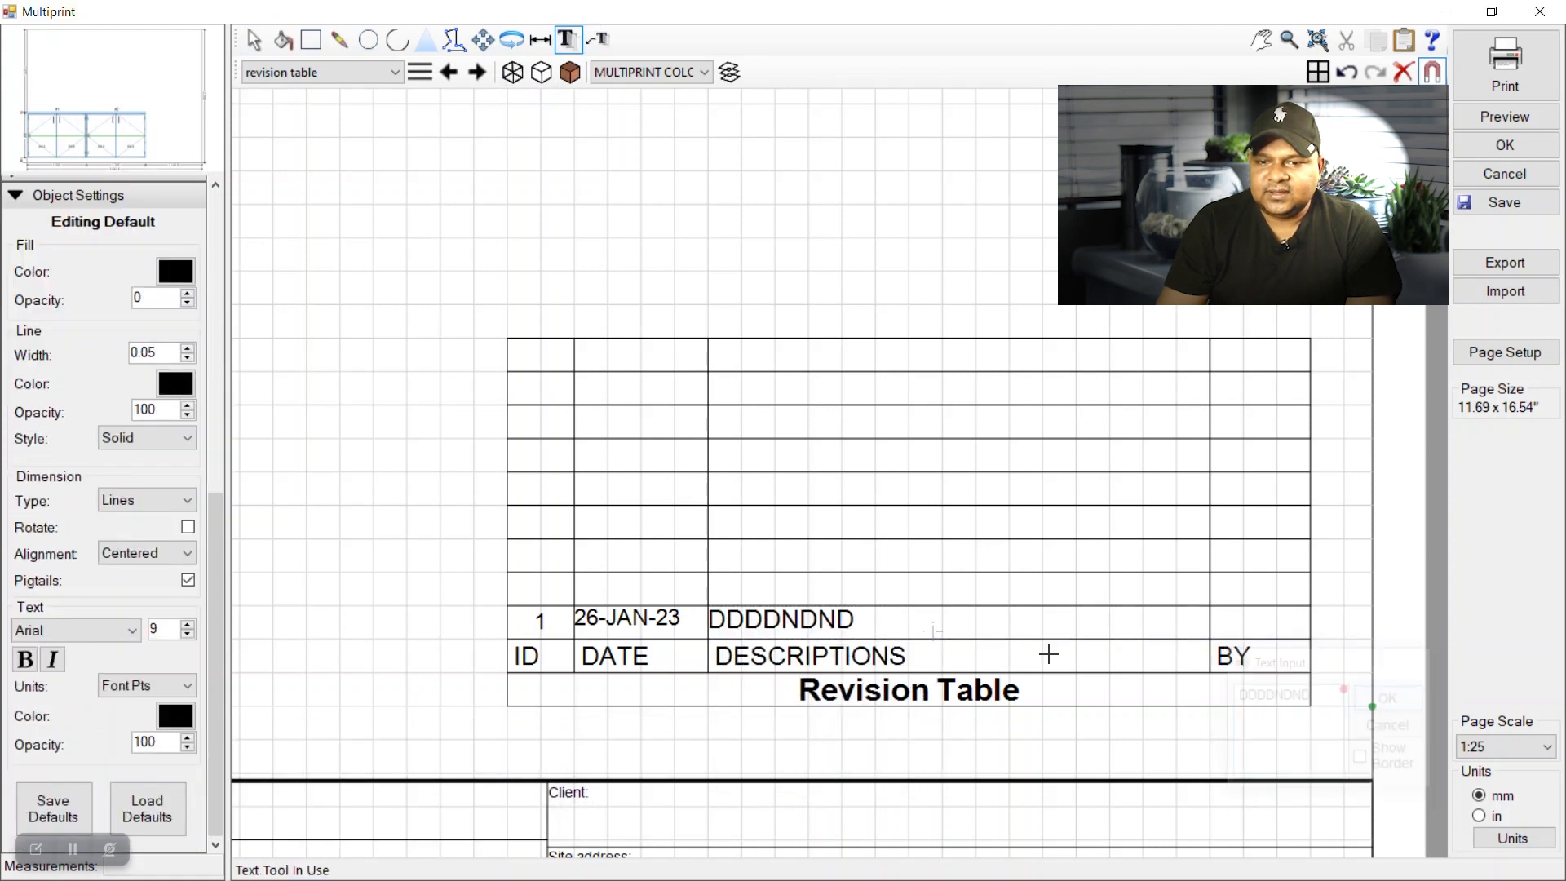
{"action": "left_click", "coordinate": [254, 40]}
{"action": "double_click", "coordinate": [844, 613]}
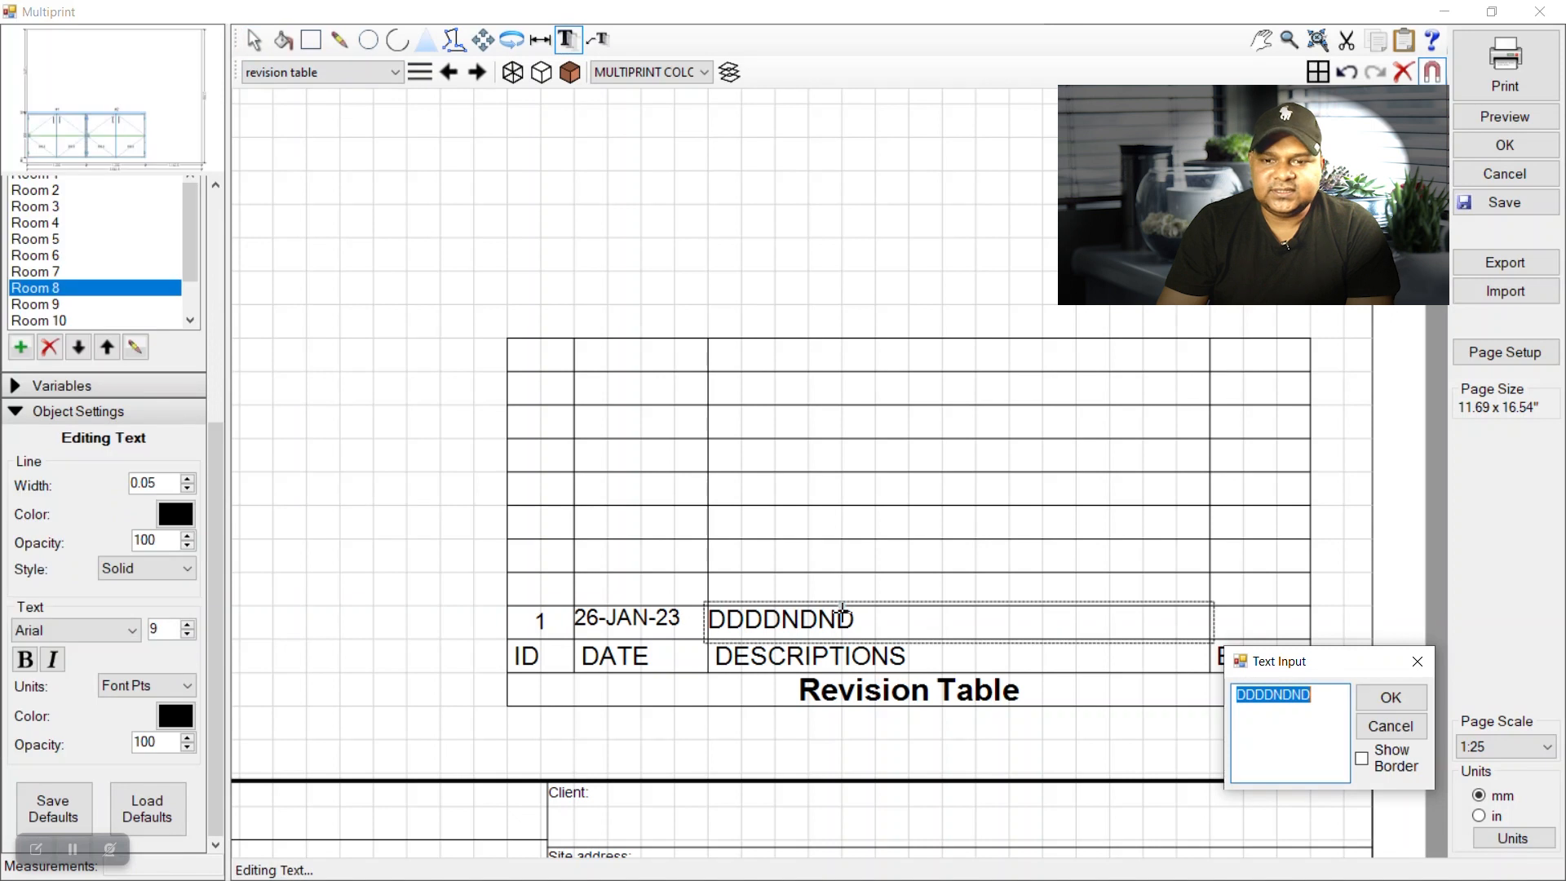
{"action": "key", "text": "BackSpace"}
{"action": "left_click", "coordinate": [1391, 698]}
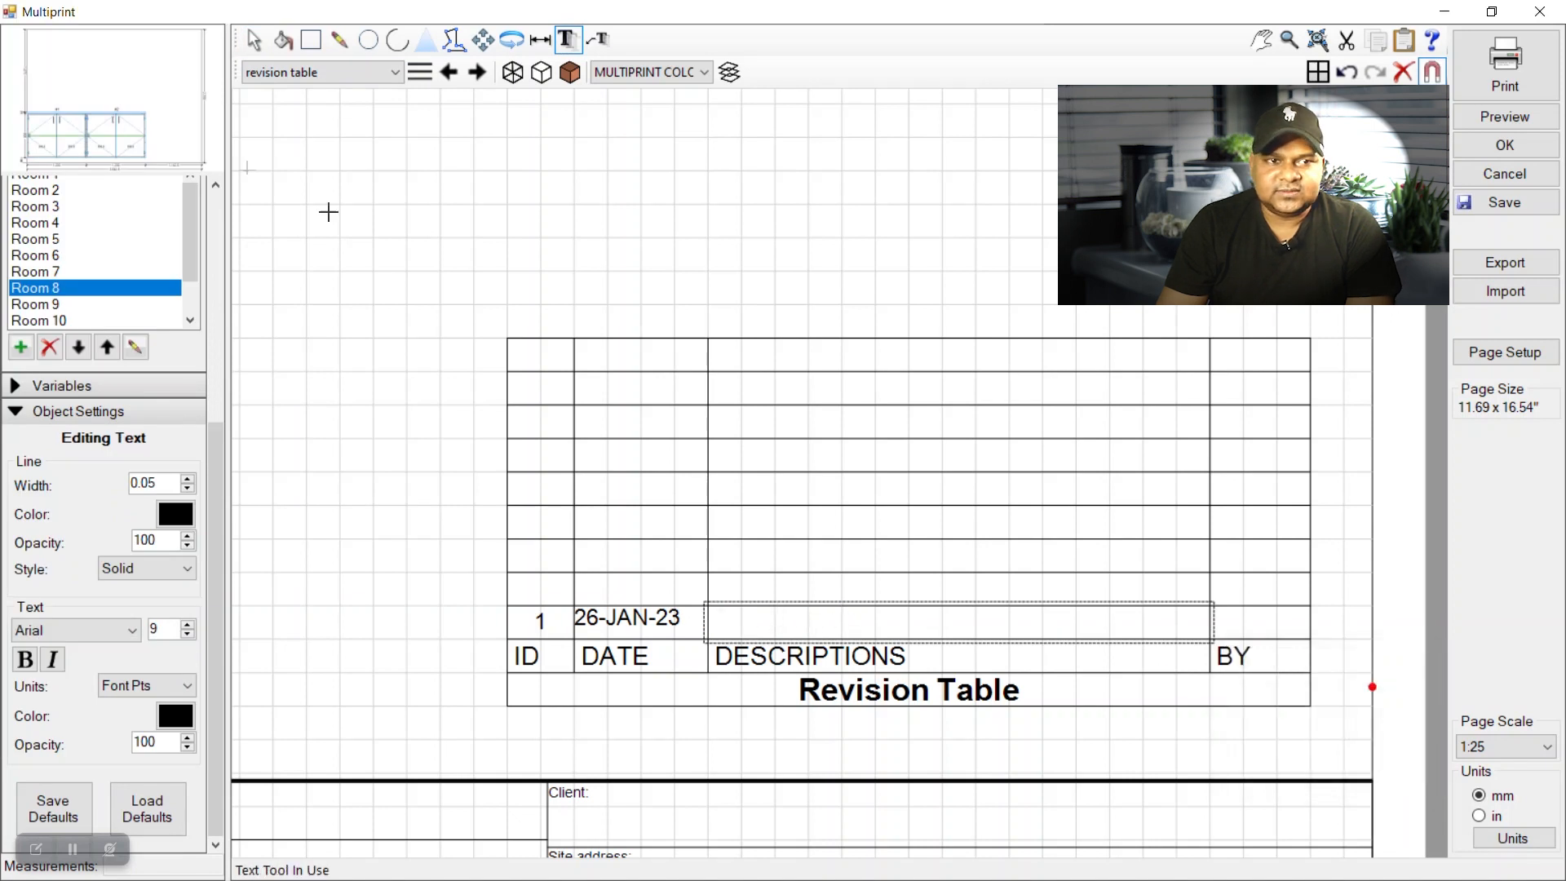
{"action": "left_click", "coordinate": [253, 42]}
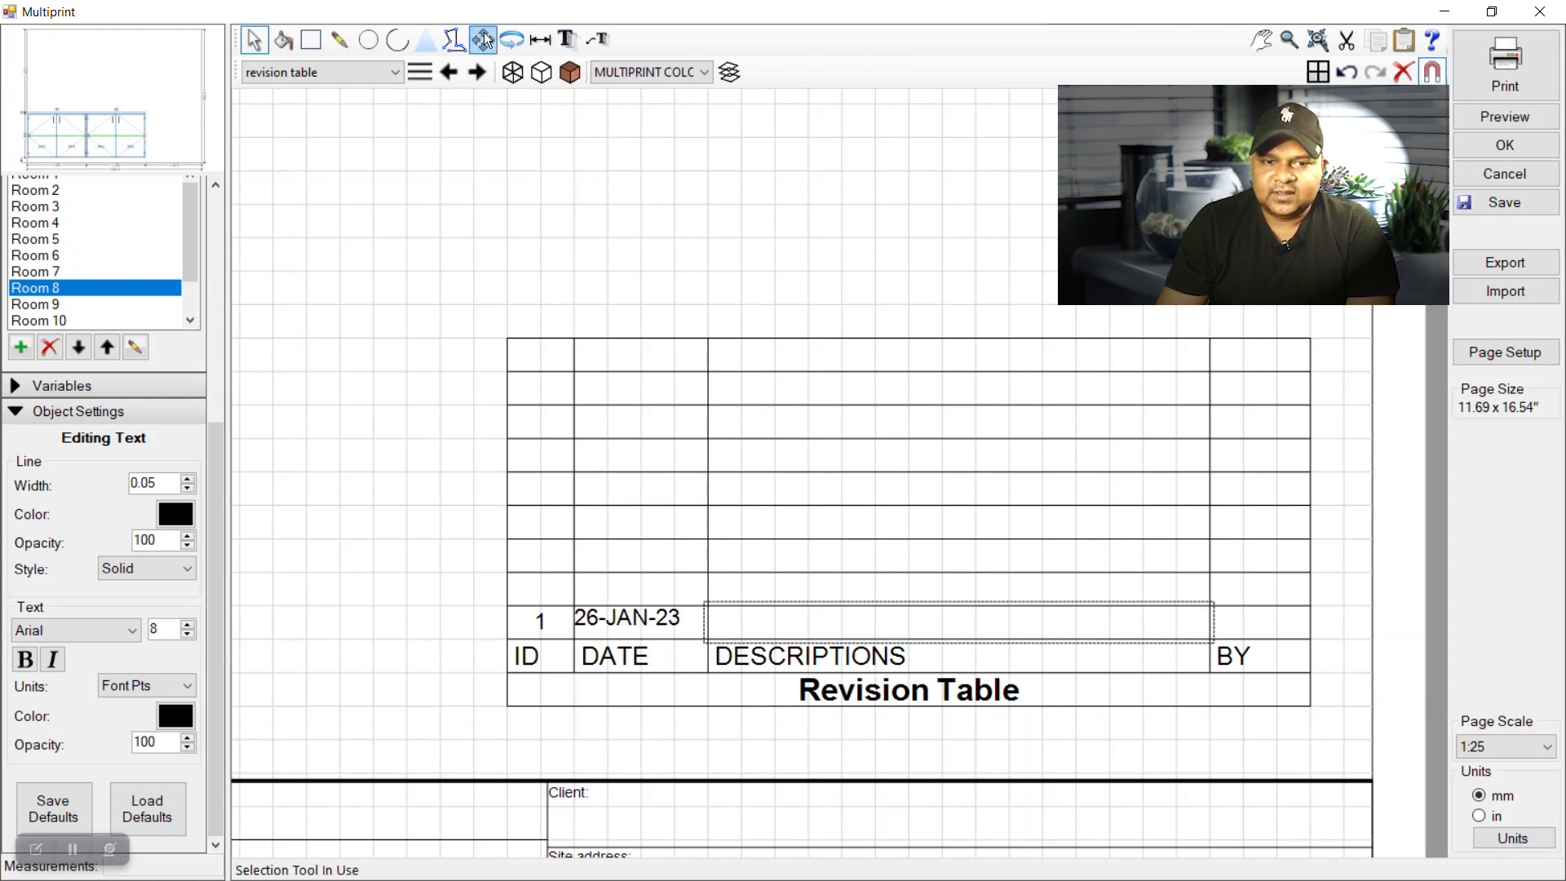
Add a text box with the reviser's initials in the row-1 BY cell.
{"action": "left_click", "coordinate": [563, 41]}
{"action": "left_click", "coordinate": [1215, 606]}
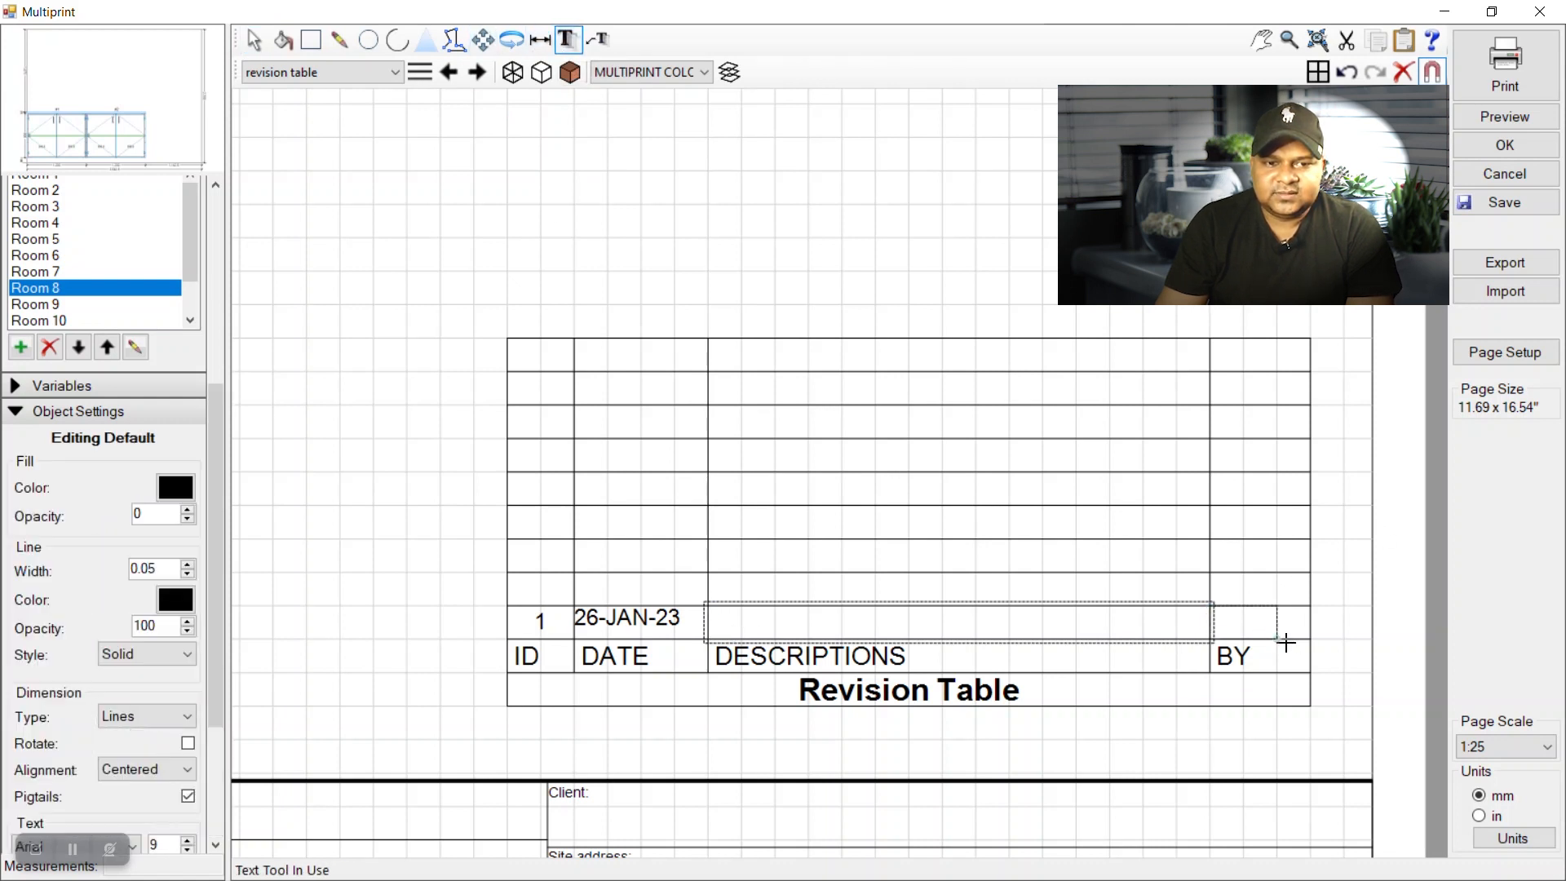
{"action": "left_click", "coordinate": [1301, 642]}
{"action": "type", "text": "SLR"}
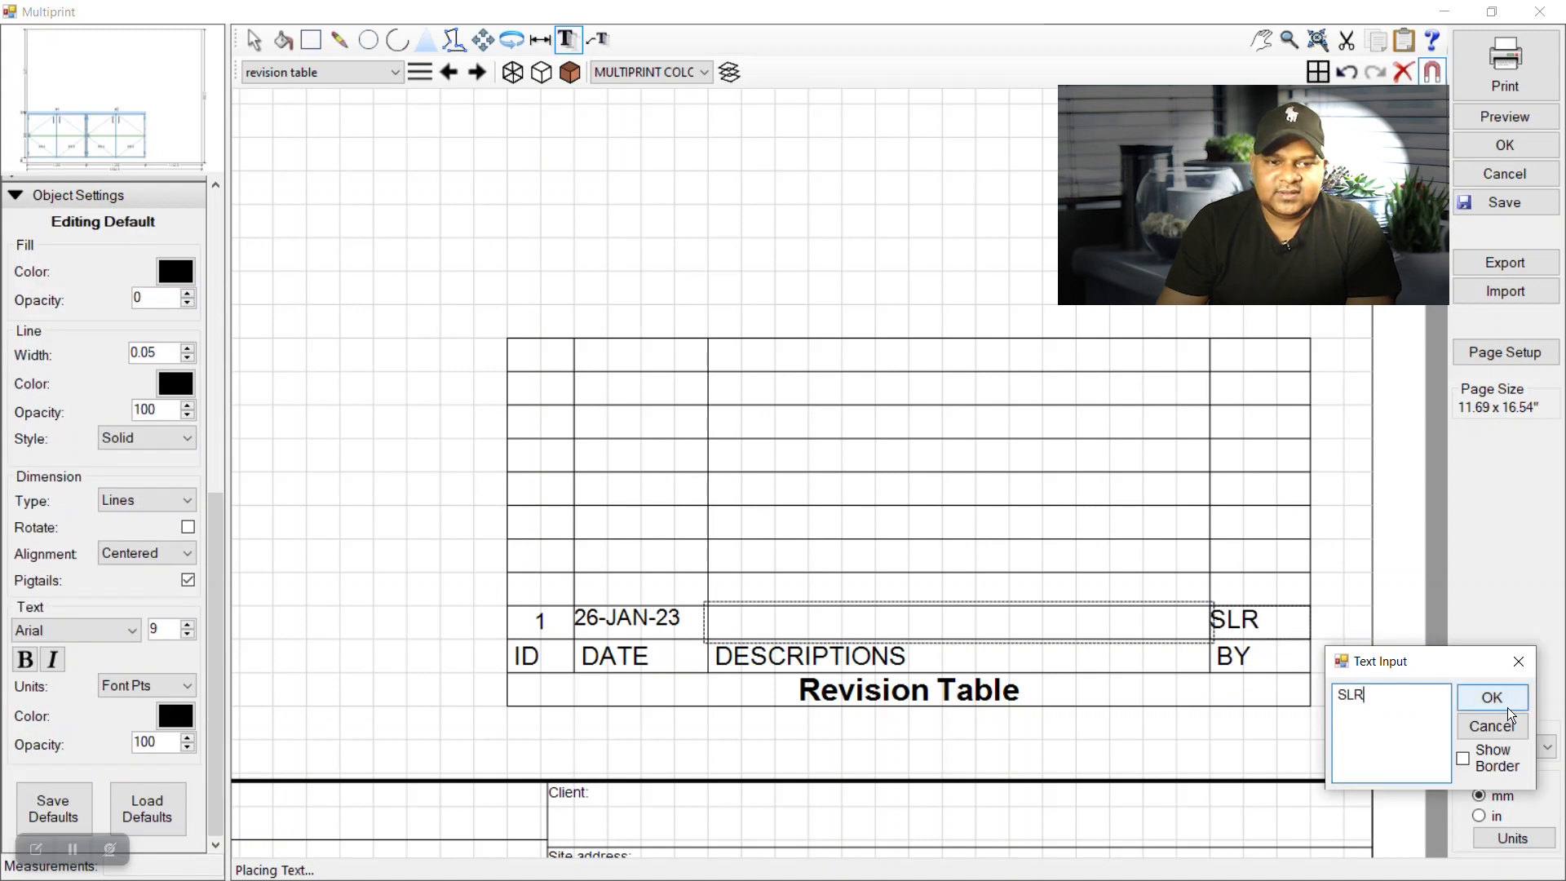
{"action": "left_click", "coordinate": [1506, 708]}
{"action": "key", "text": "Escape"}
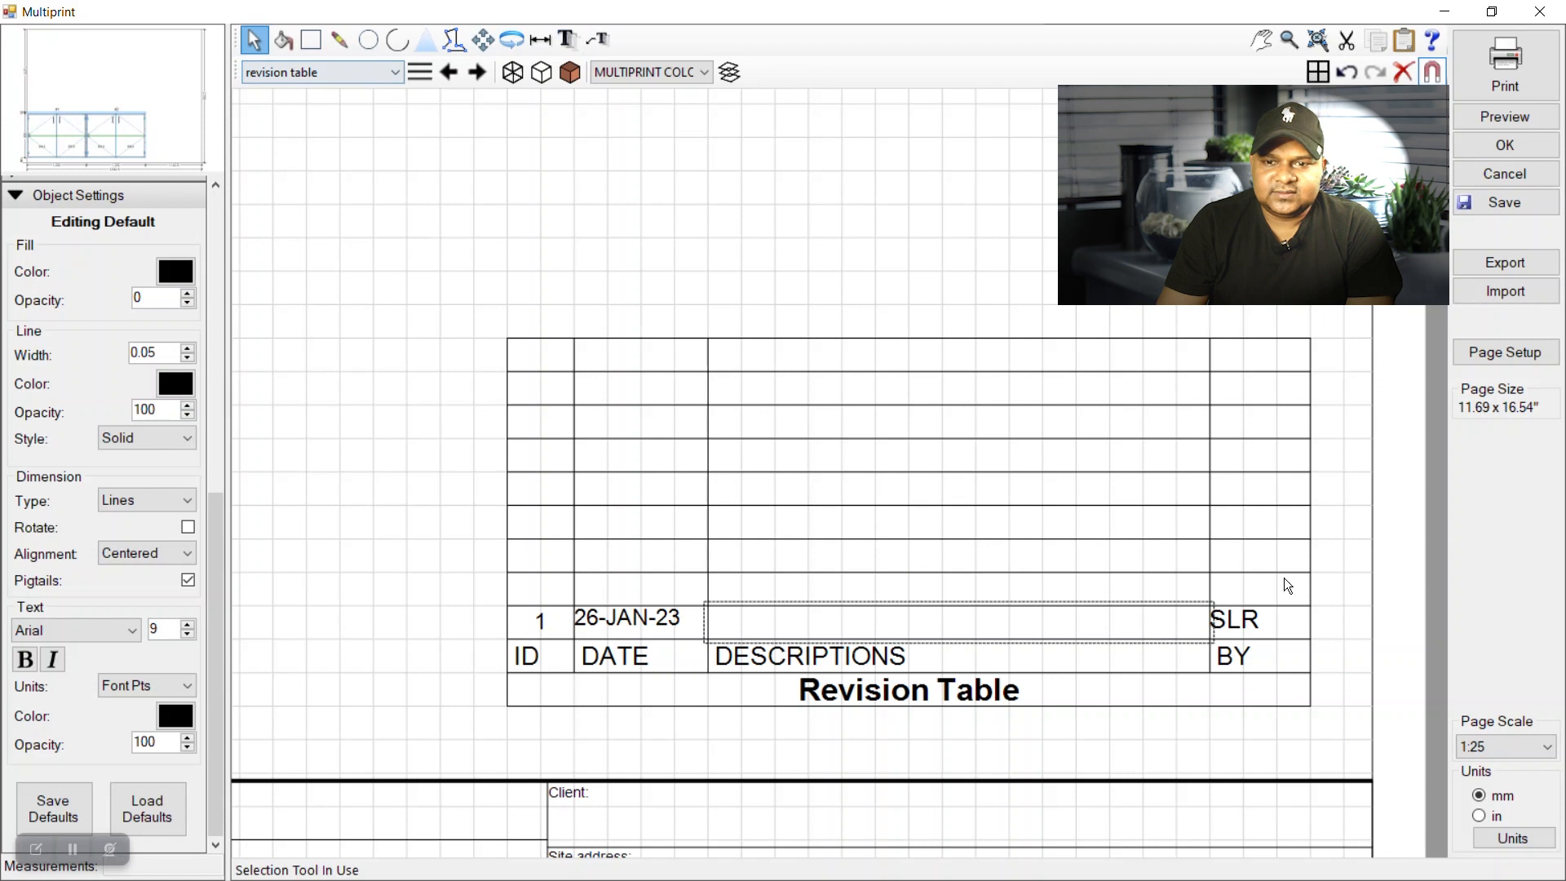
Set the initials text to size 8 with middle vertical alignment.
{"action": "left_click", "coordinate": [1261, 623]}
{"action": "left_click", "coordinate": [187, 635]}
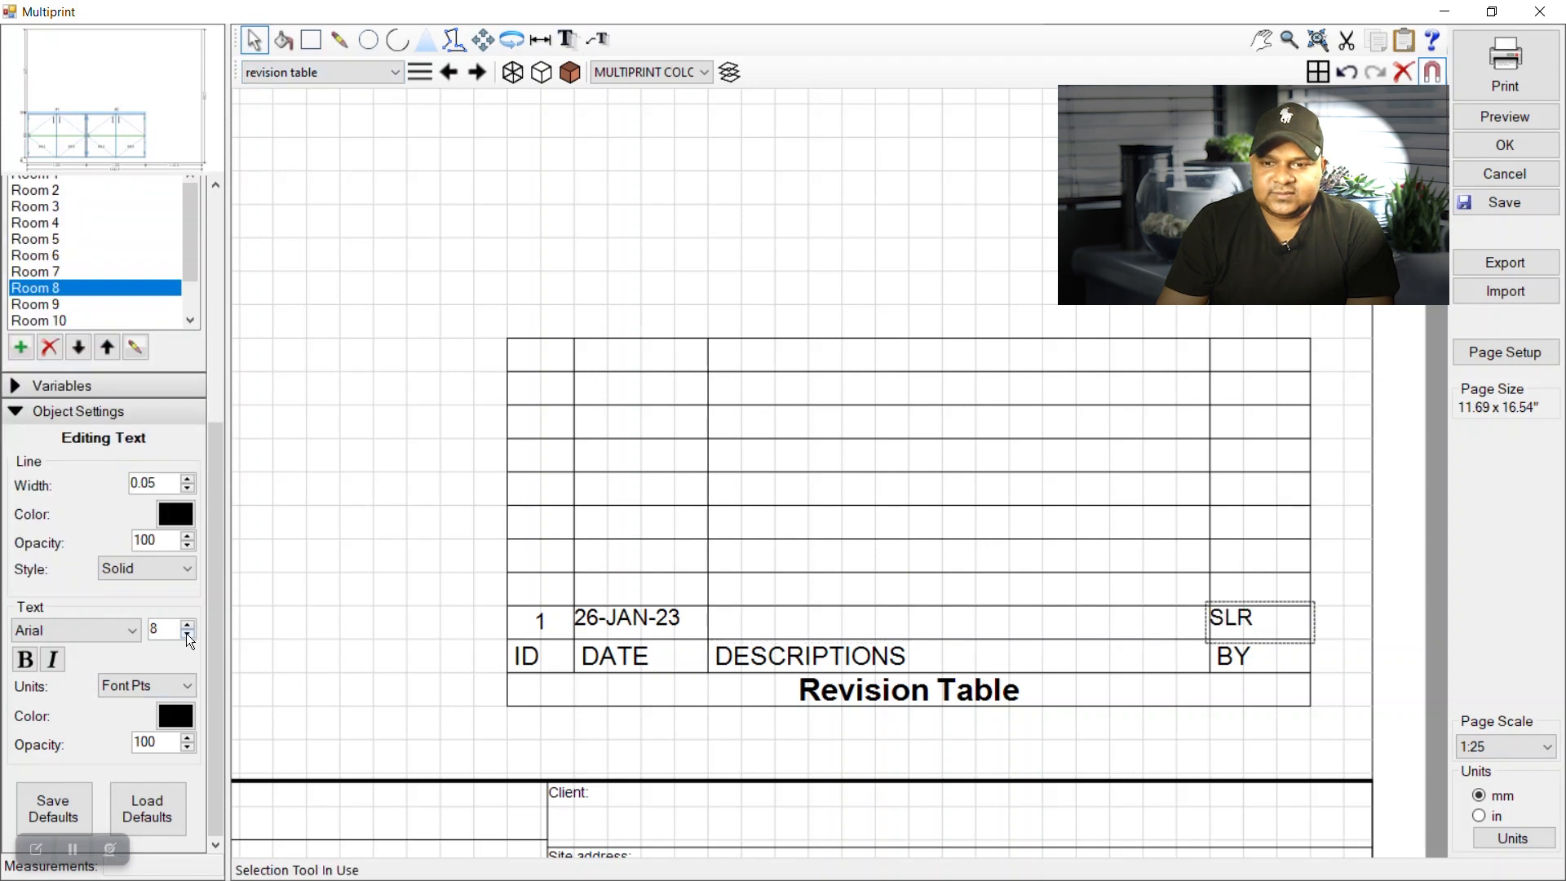
{"action": "right_click", "coordinate": [1245, 614]}
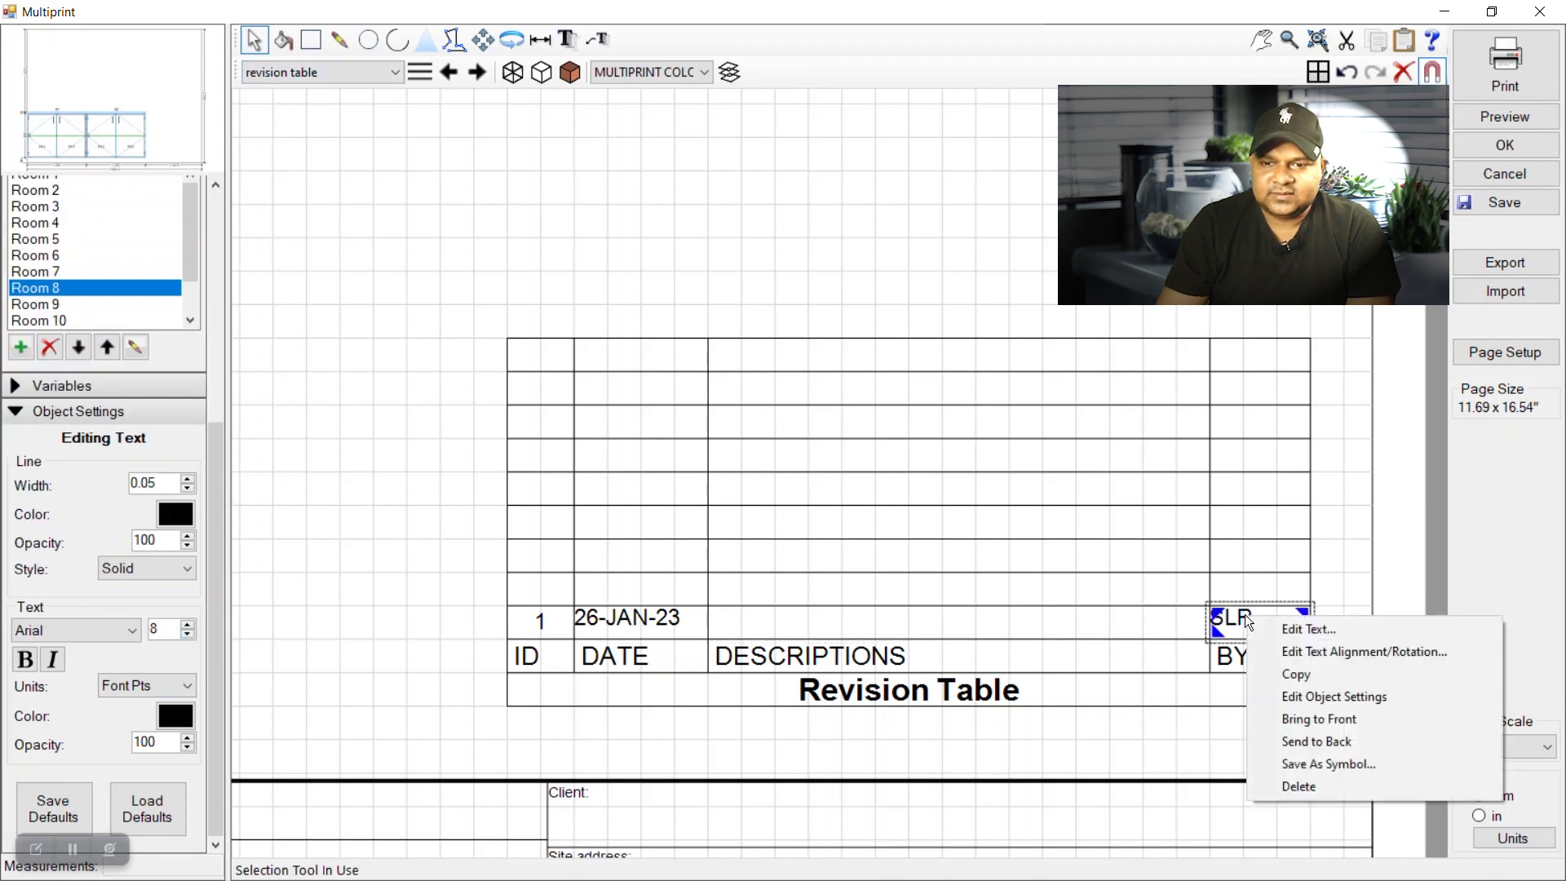
{"action": "left_click", "coordinate": [1324, 651]}
{"action": "left_click", "coordinate": [835, 490]}
{"action": "left_click", "coordinate": [795, 517]}
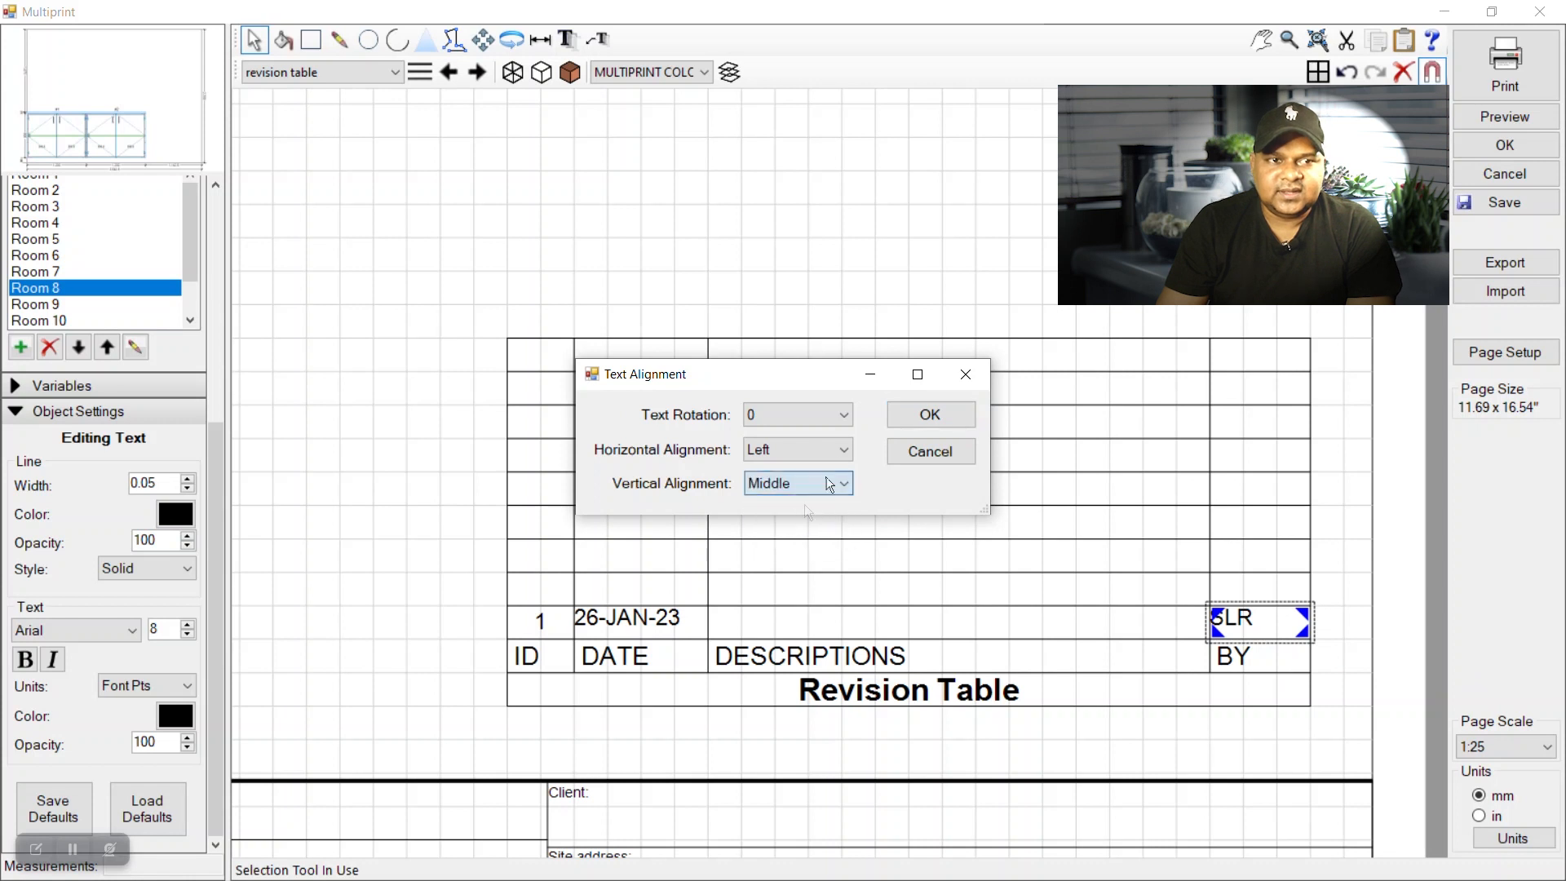
{"action": "left_click", "coordinate": [928, 415]}
{"action": "left_click", "coordinate": [1360, 598]}
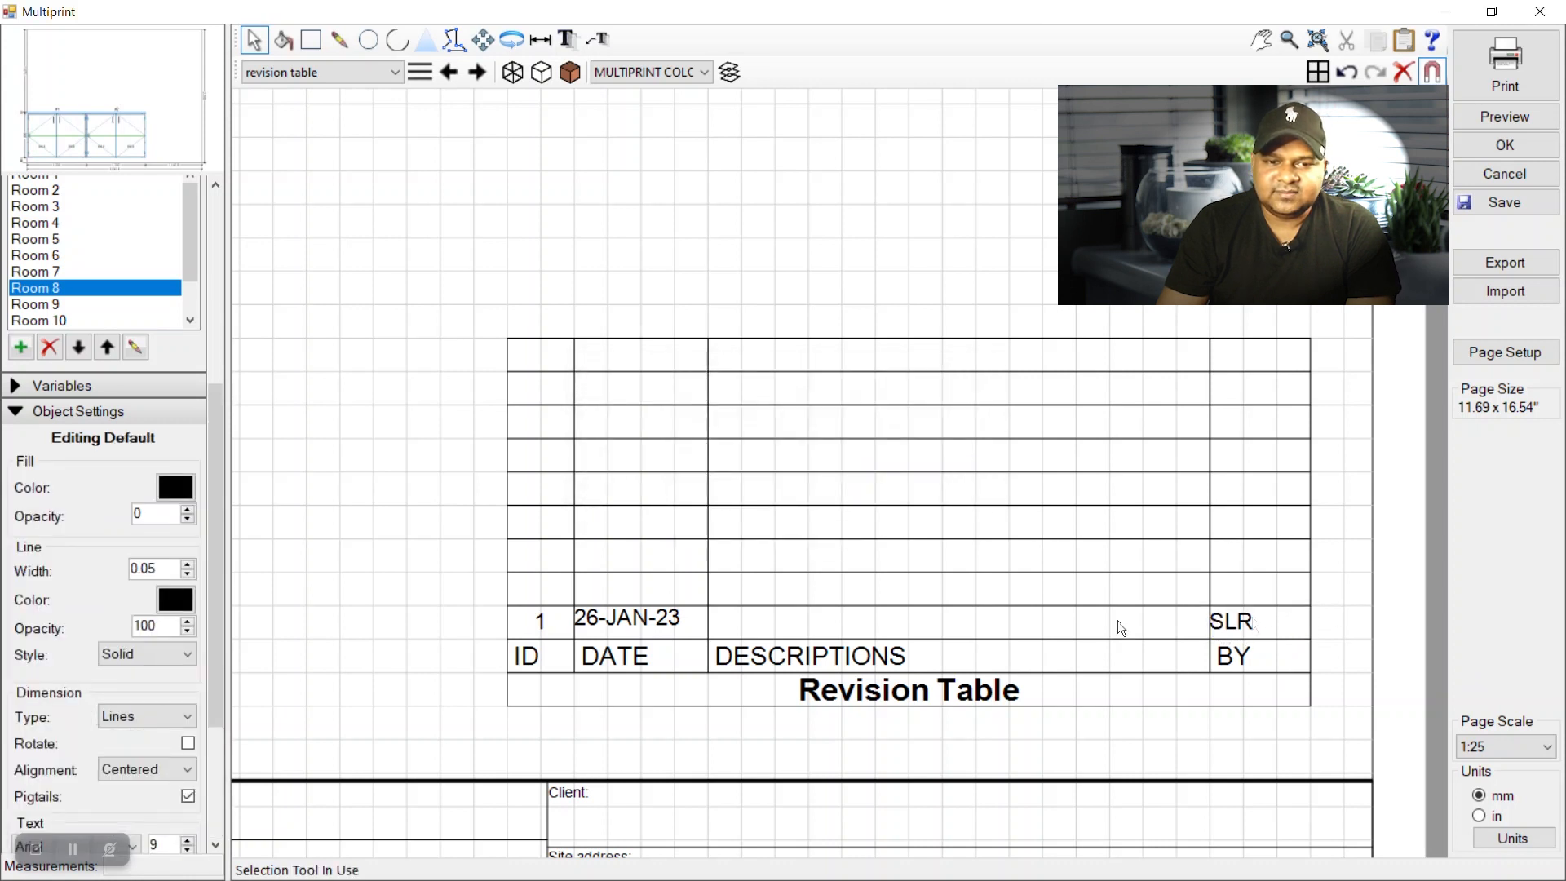
Add a leading space before the 26-JAN-23 date and before the initials.
{"action": "left_click", "coordinate": [624, 625]}
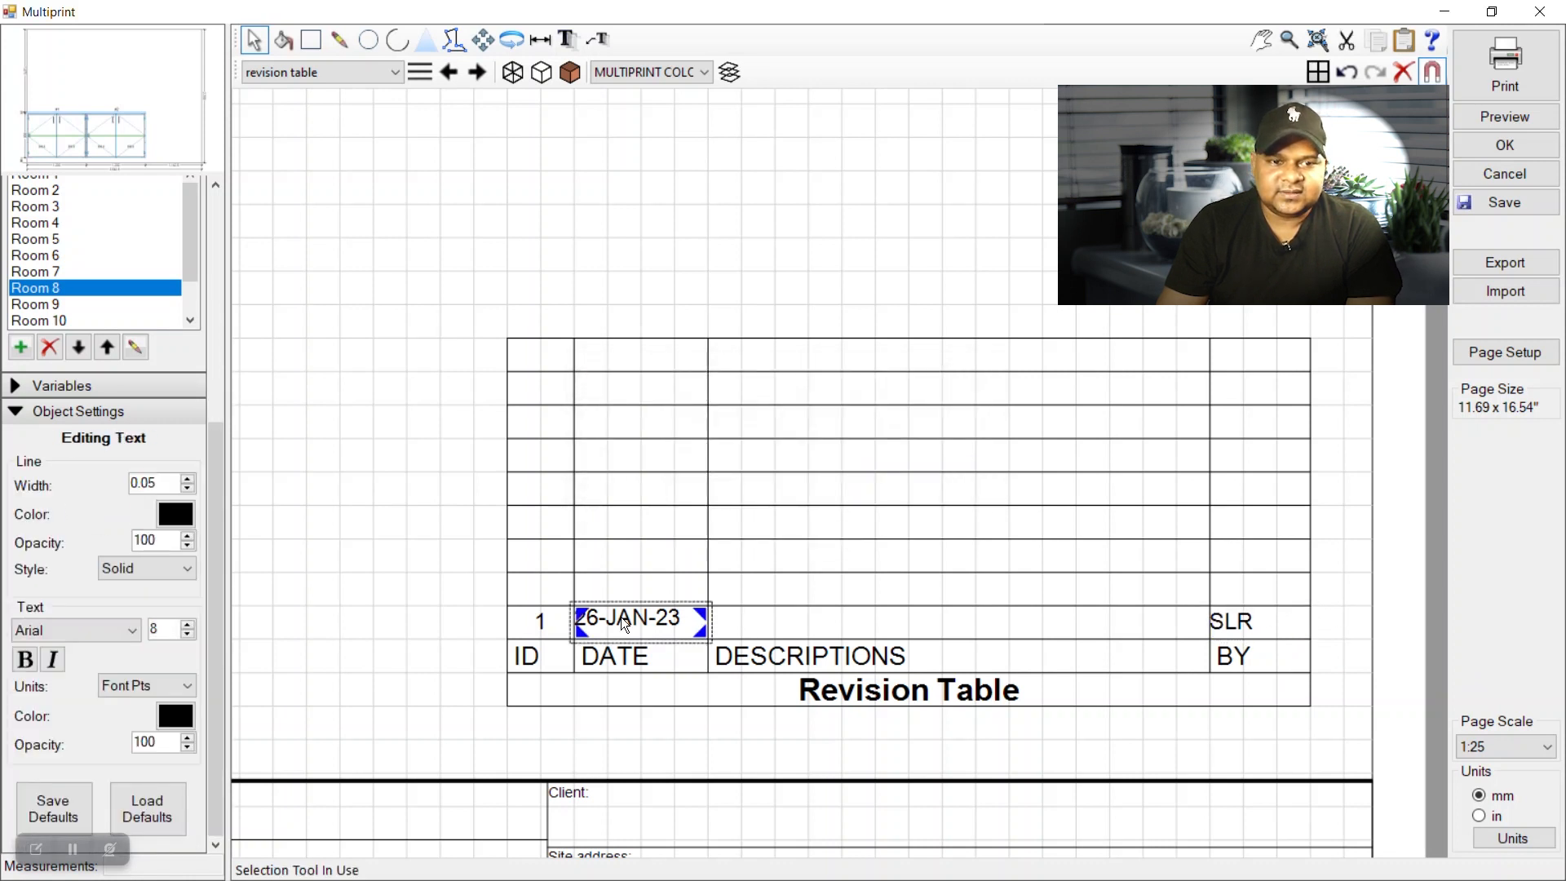
{"action": "double_click", "coordinate": [624, 621]}
{"action": "left_click", "coordinate": [736, 696]}
{"action": "left_click", "coordinate": [875, 698]}
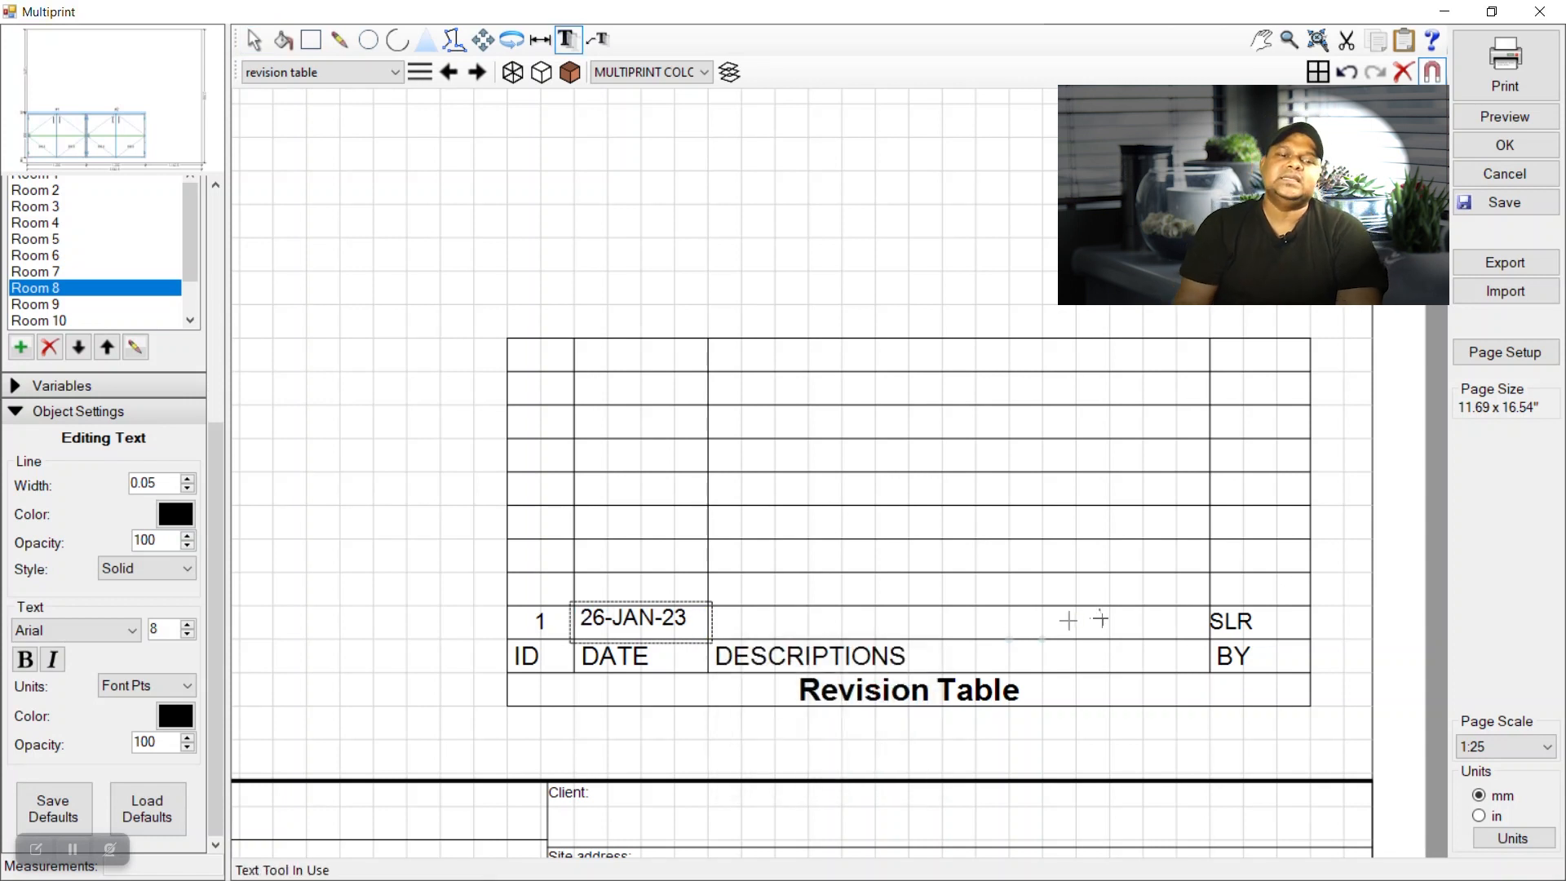
{"action": "left_click", "coordinate": [253, 40]}
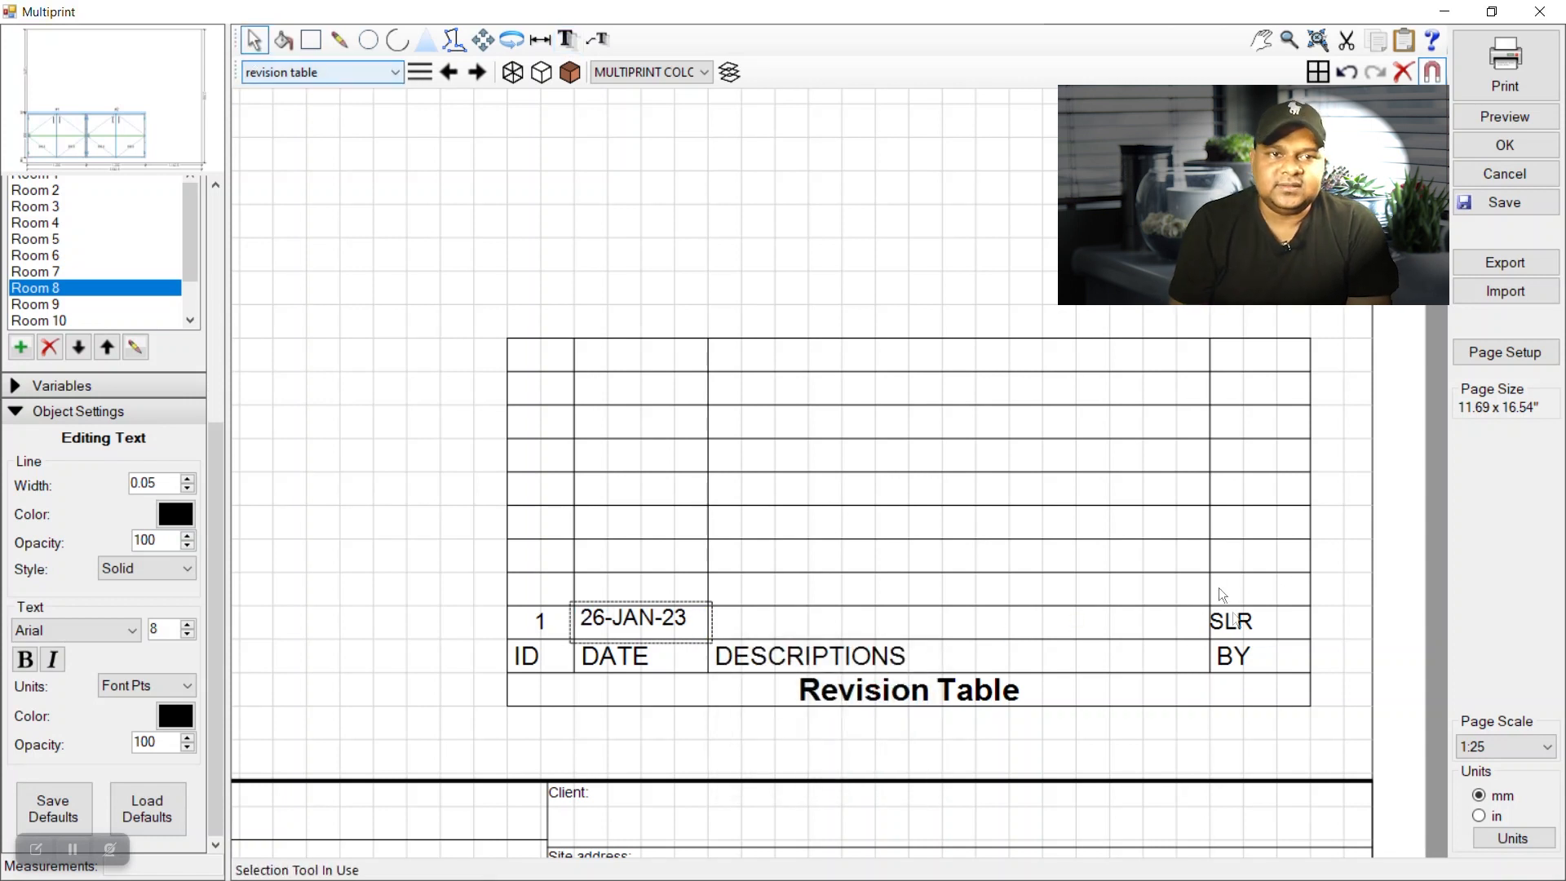
{"action": "double_click", "coordinate": [1245, 640]}
{"action": "left_click", "coordinate": [1337, 695]}
Clear the initials and the 26-JAN-23 date from revision row 1.
{"action": "key", "text": "ctrl+a"}
{"action": "key", "text": "BackSpace"}
{"action": "left_click", "coordinate": [1510, 706]}
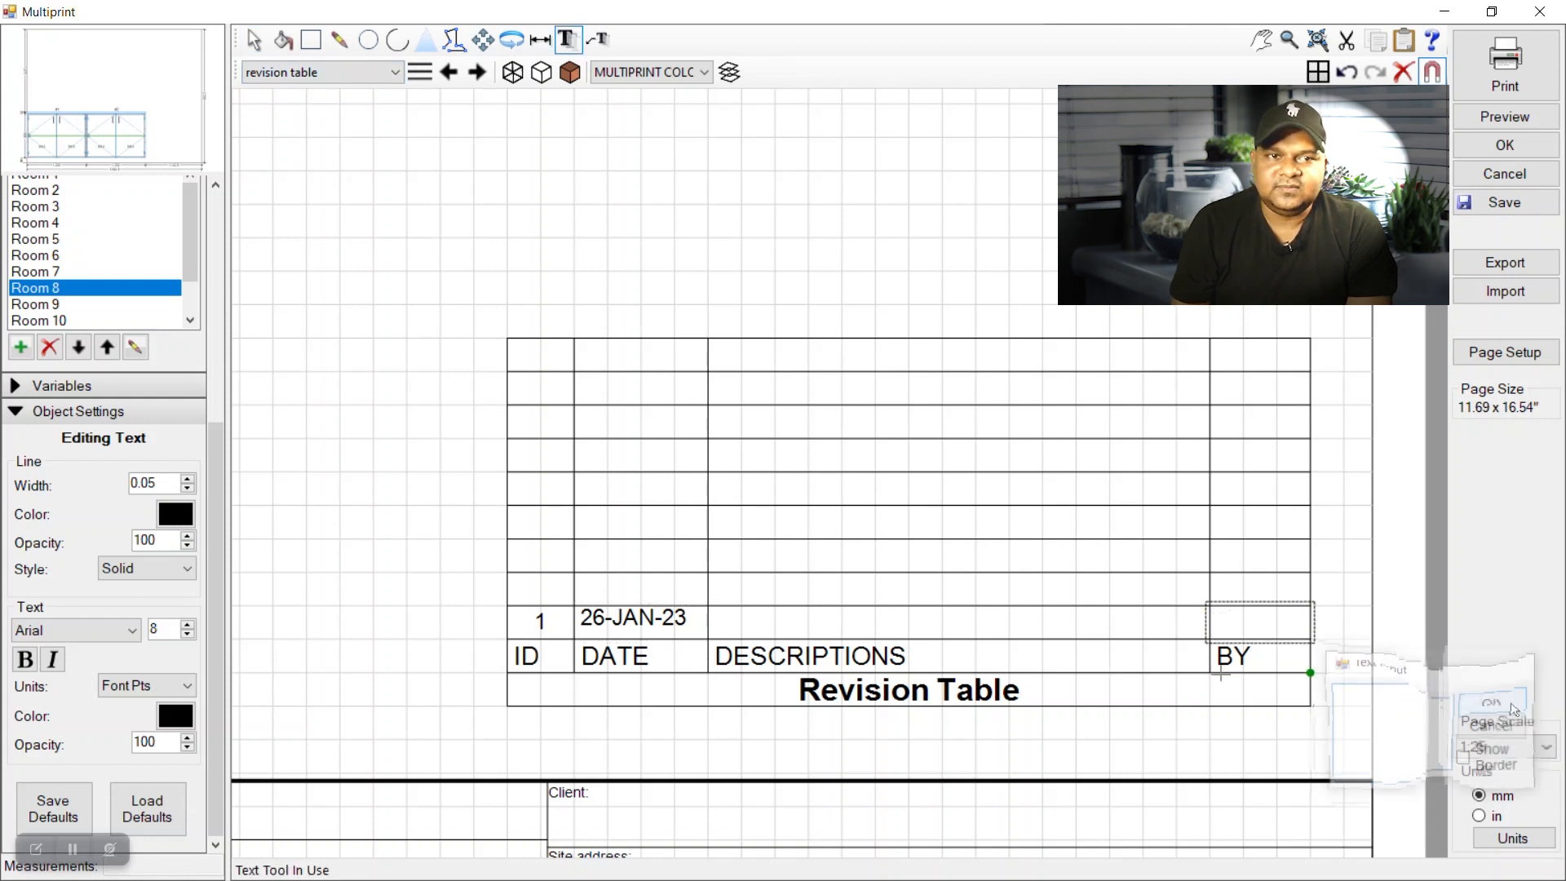
{"action": "left_click", "coordinate": [240, 38]}
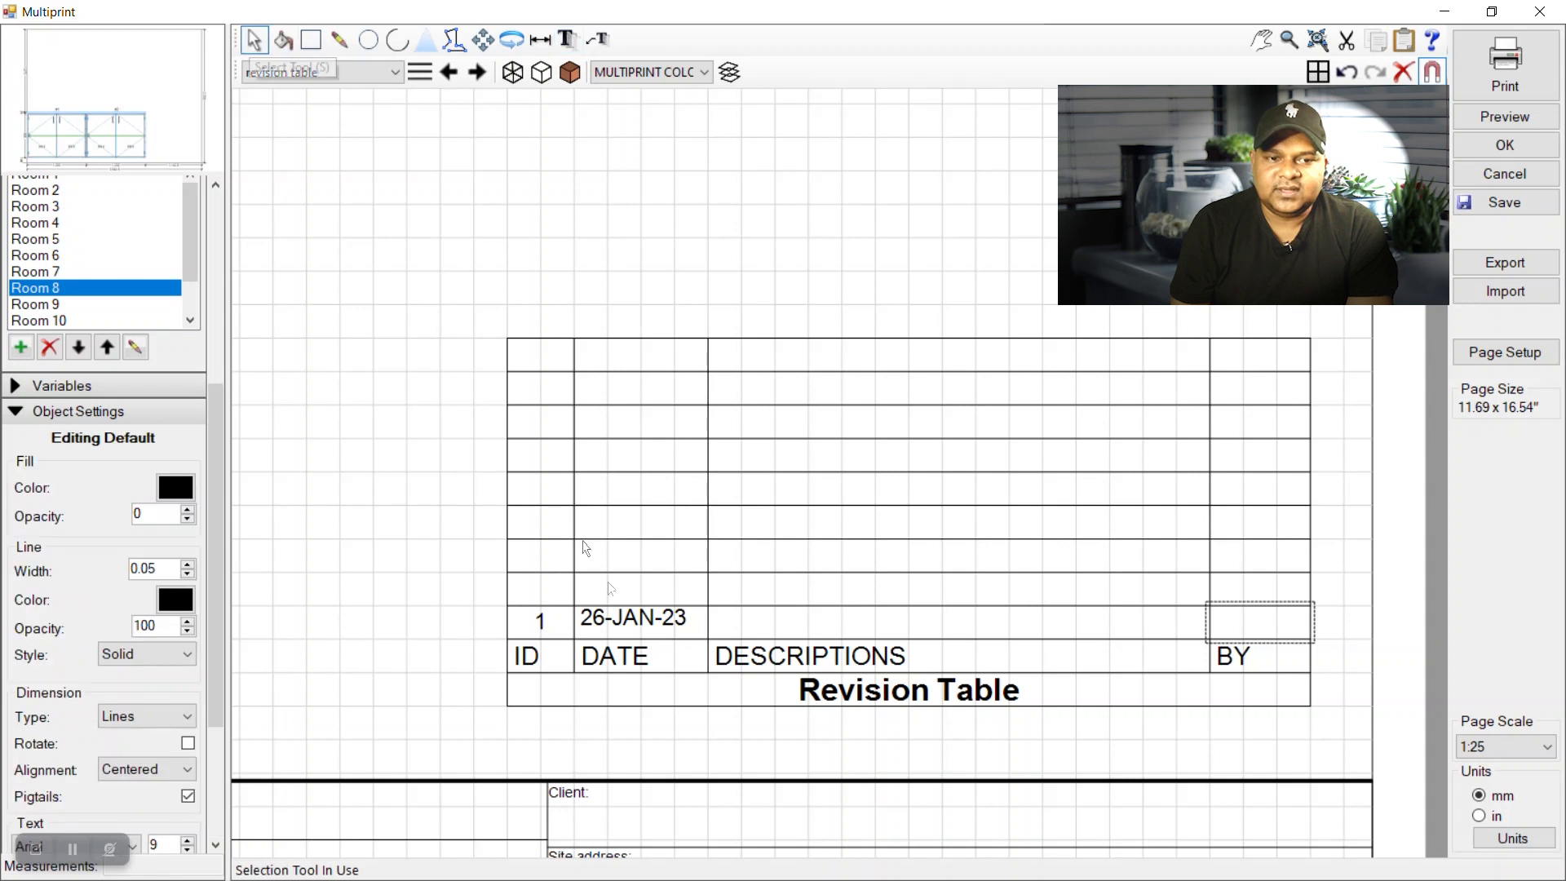
{"action": "double_click", "coordinate": [626, 616]}
{"action": "key", "text": "BackSpace"}
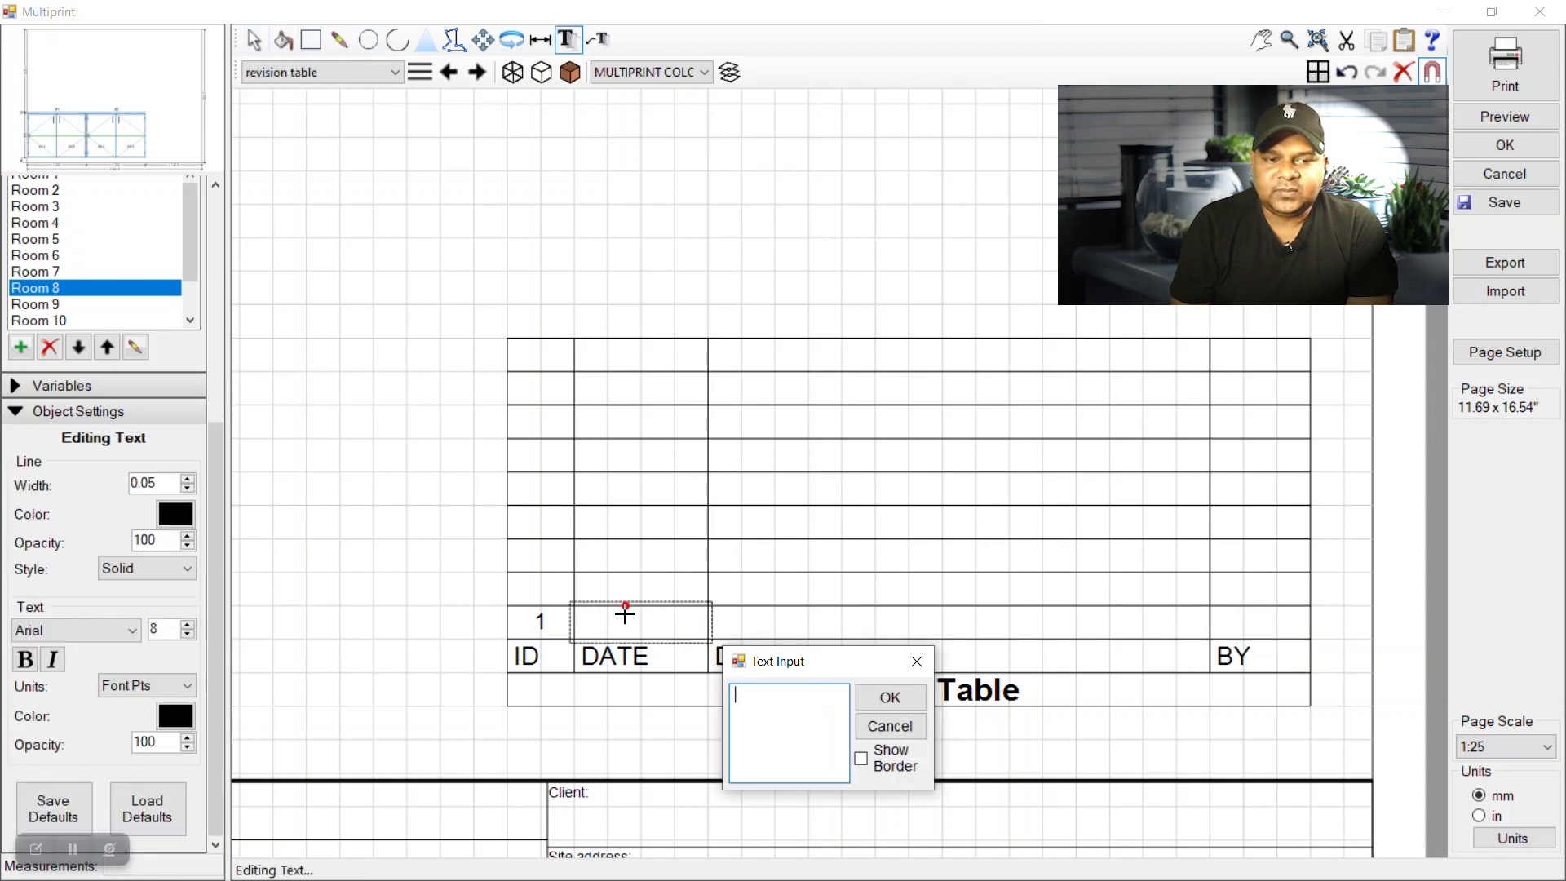
{"action": "left_click", "coordinate": [888, 697]}
Move the ID 1 text up one row in the revision table.
{"action": "left_click", "coordinate": [249, 46]}
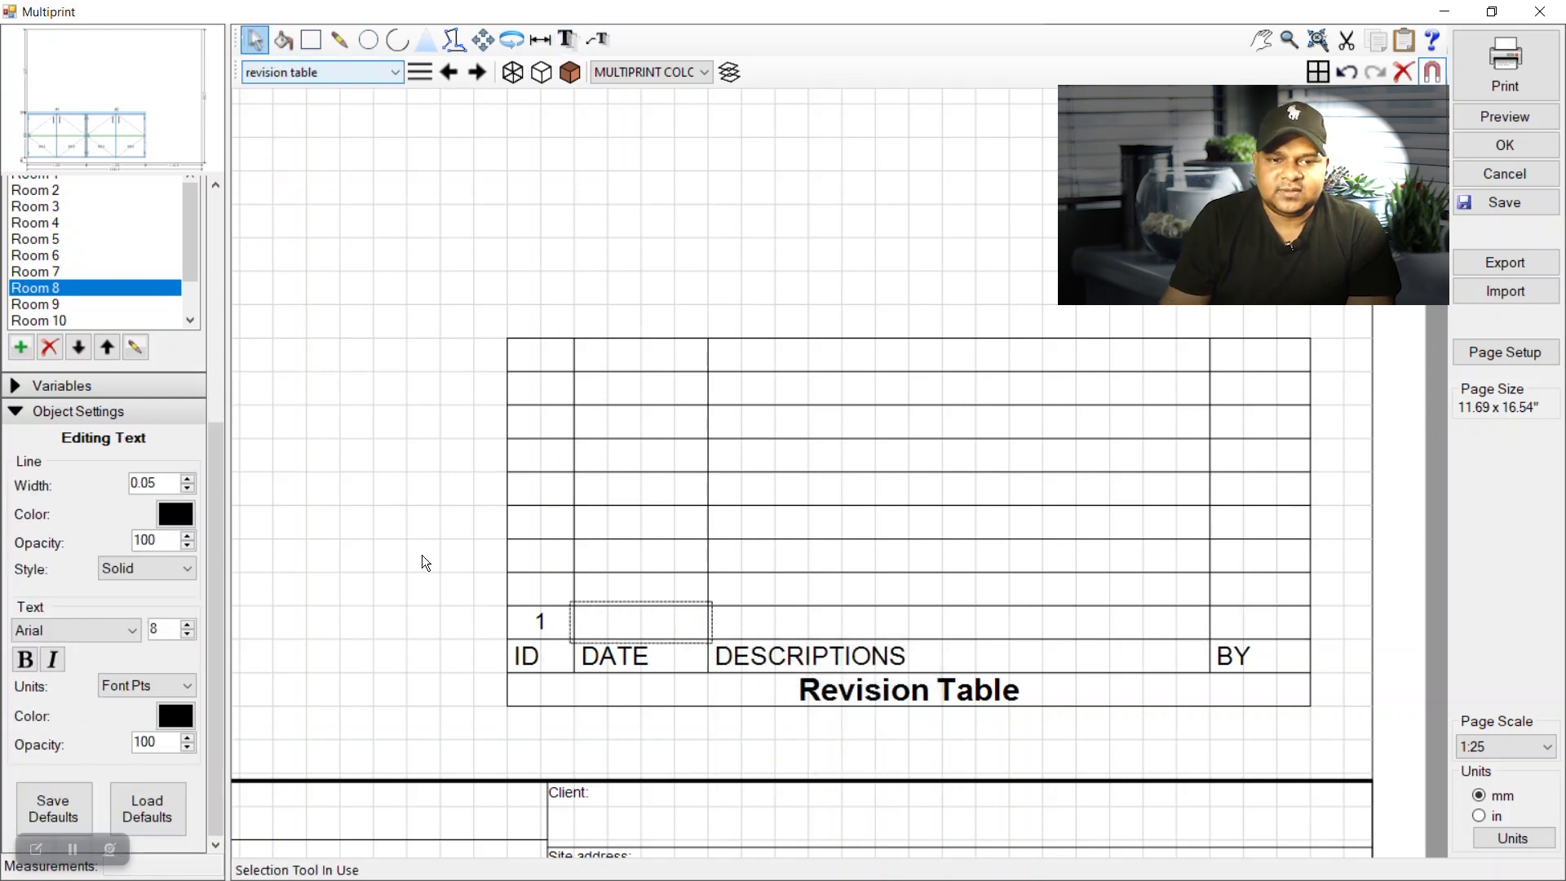
{"action": "left_click", "coordinate": [544, 626]}
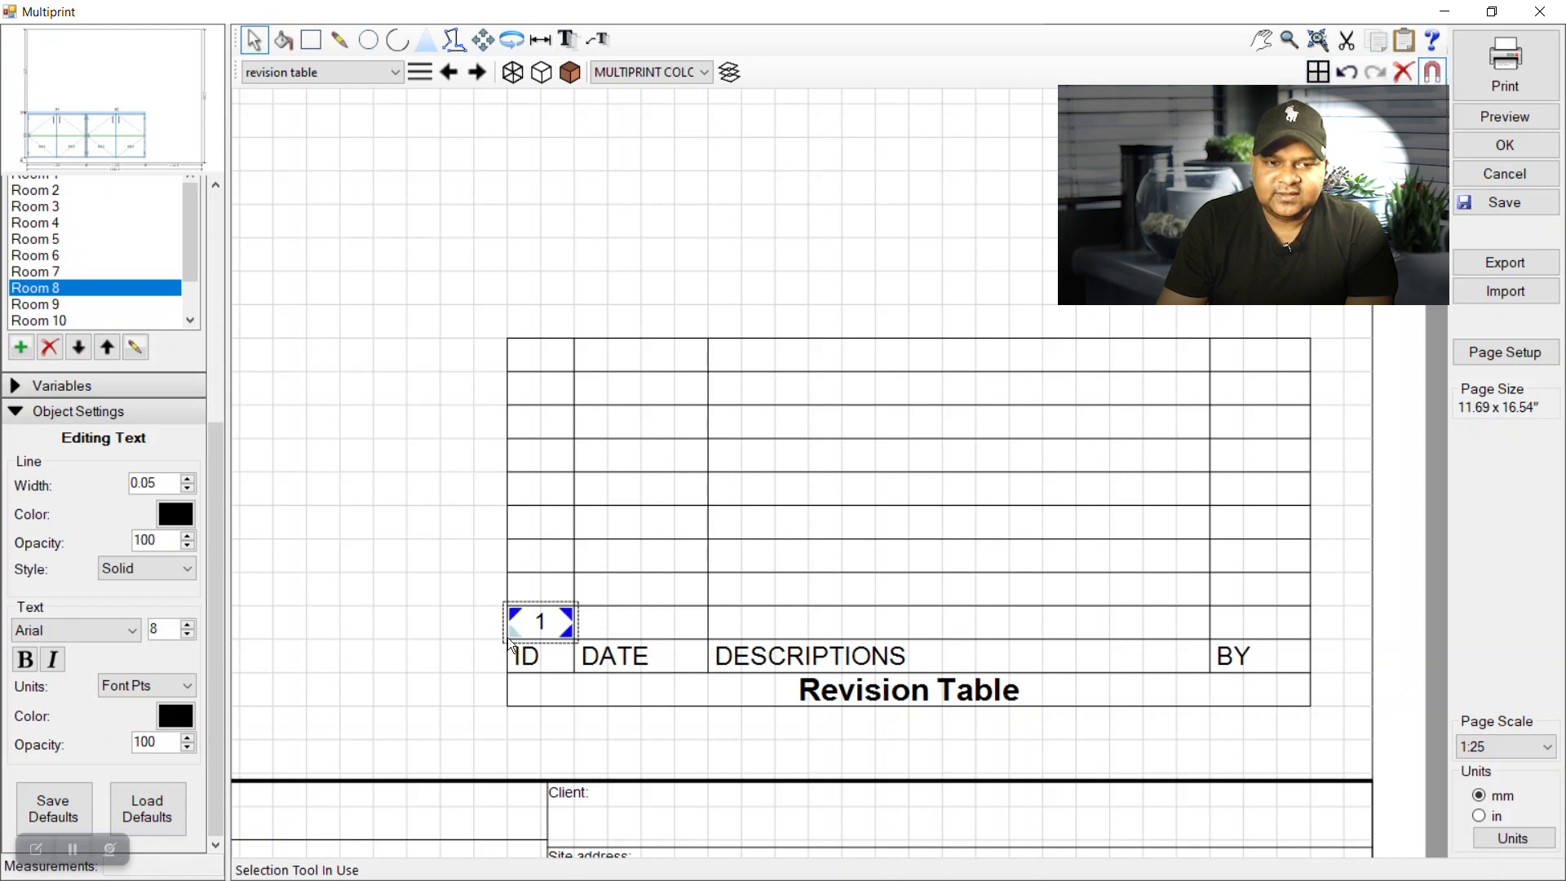
{"action": "left_click", "coordinate": [483, 39]}
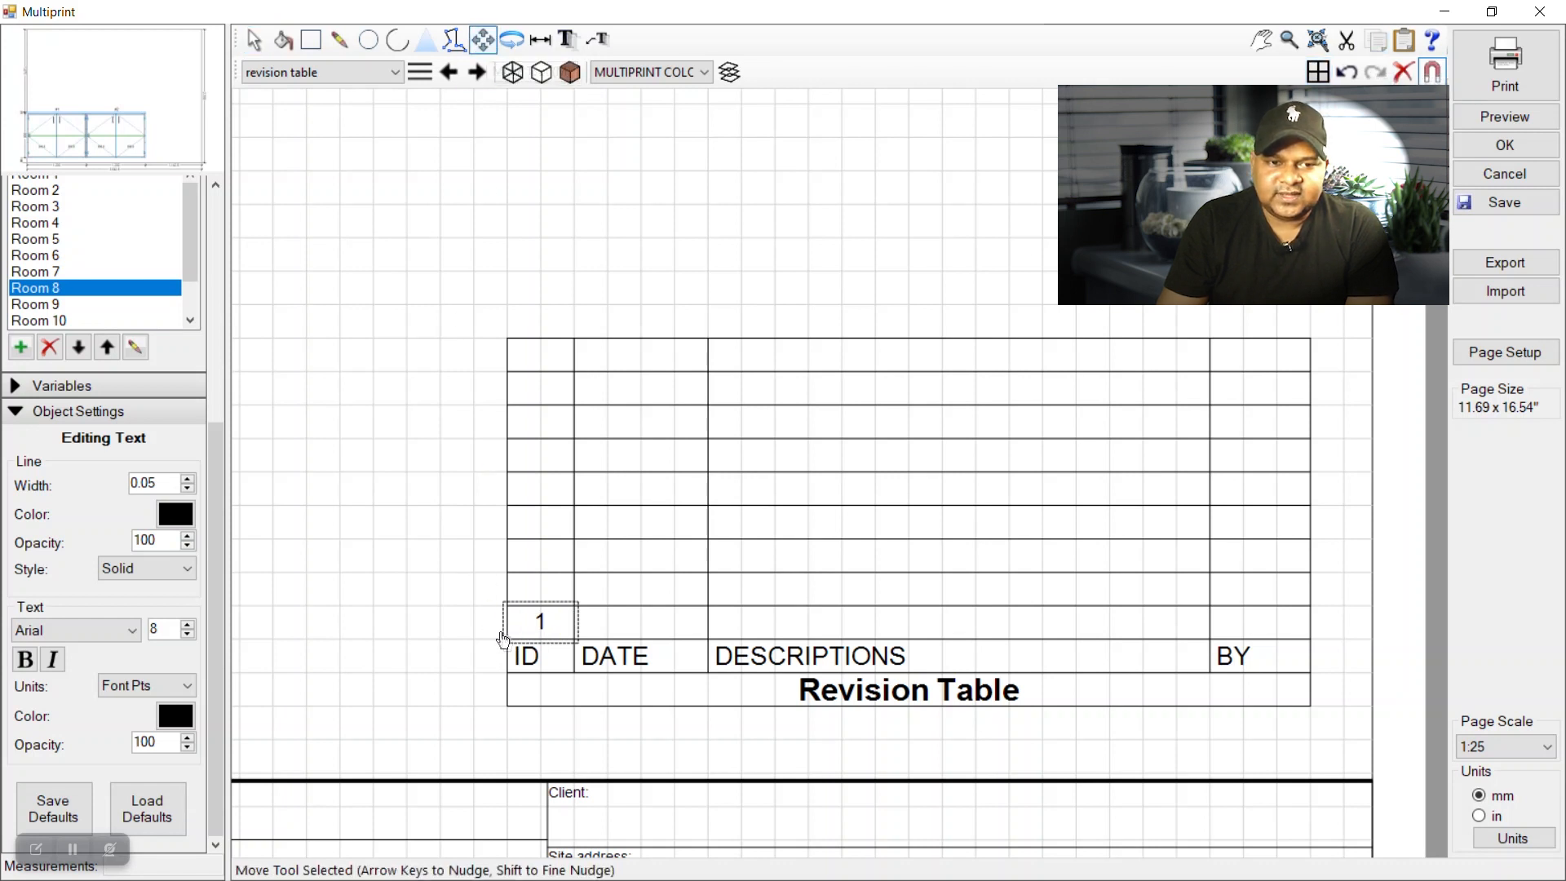
{"action": "left_click_drag", "start_coordinate": [503, 639], "coordinate": [510, 628]}
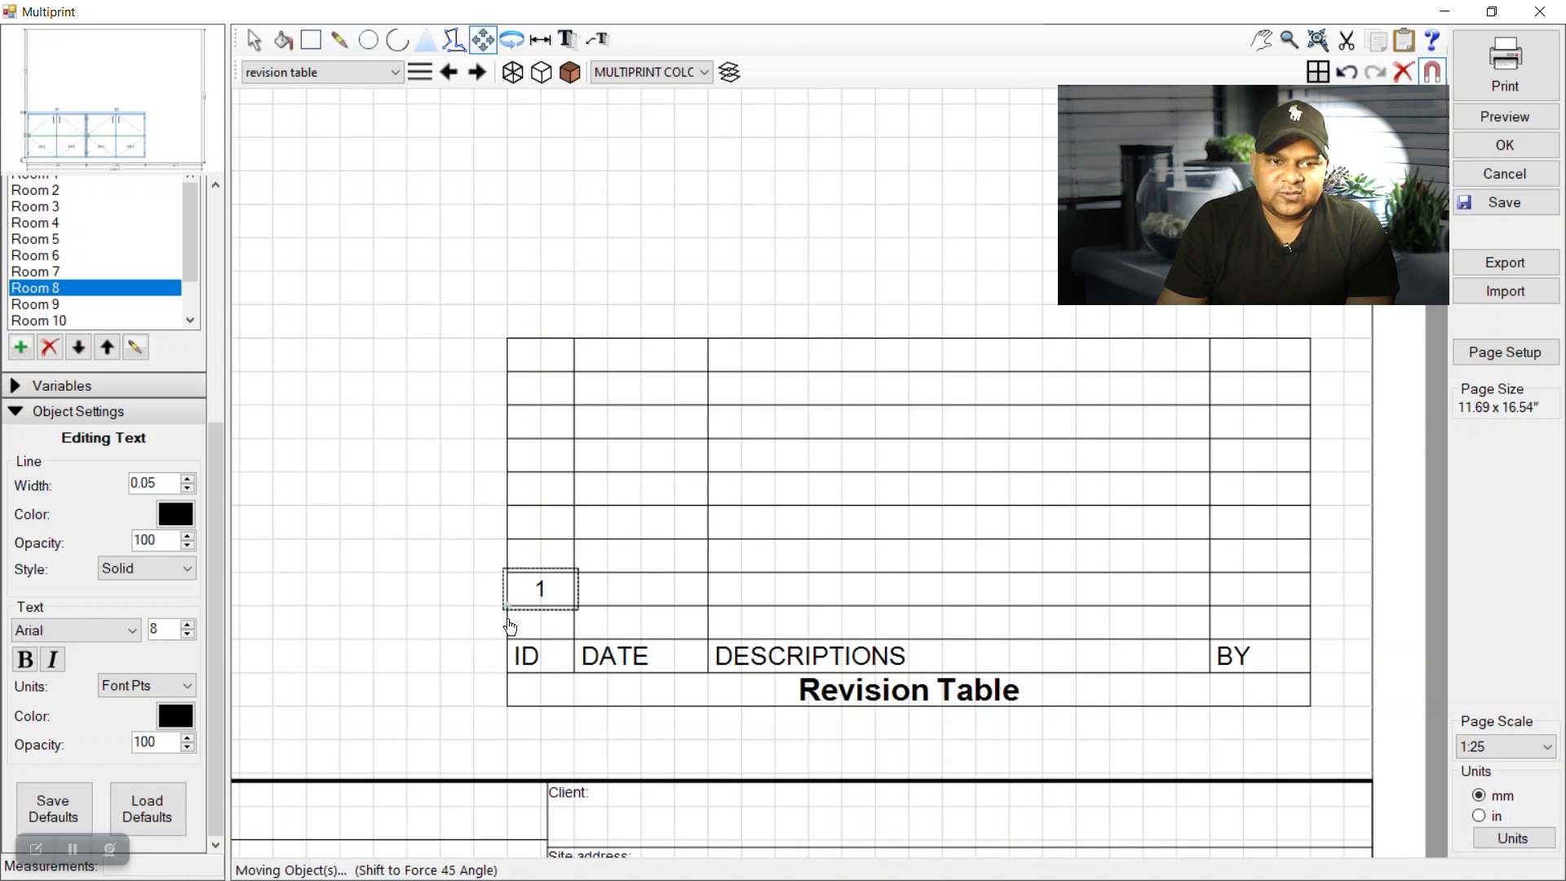
{"action": "mouse_move", "coordinate": [510, 608]}
{"action": "left_mouse_down"}
{"action": "mouse_move", "coordinate": [511, 563]}
{"action": "mouse_move", "coordinate": [509, 608]}
{"action": "left_mouse_up"}
{"action": "left_click", "coordinate": [455, 623]}
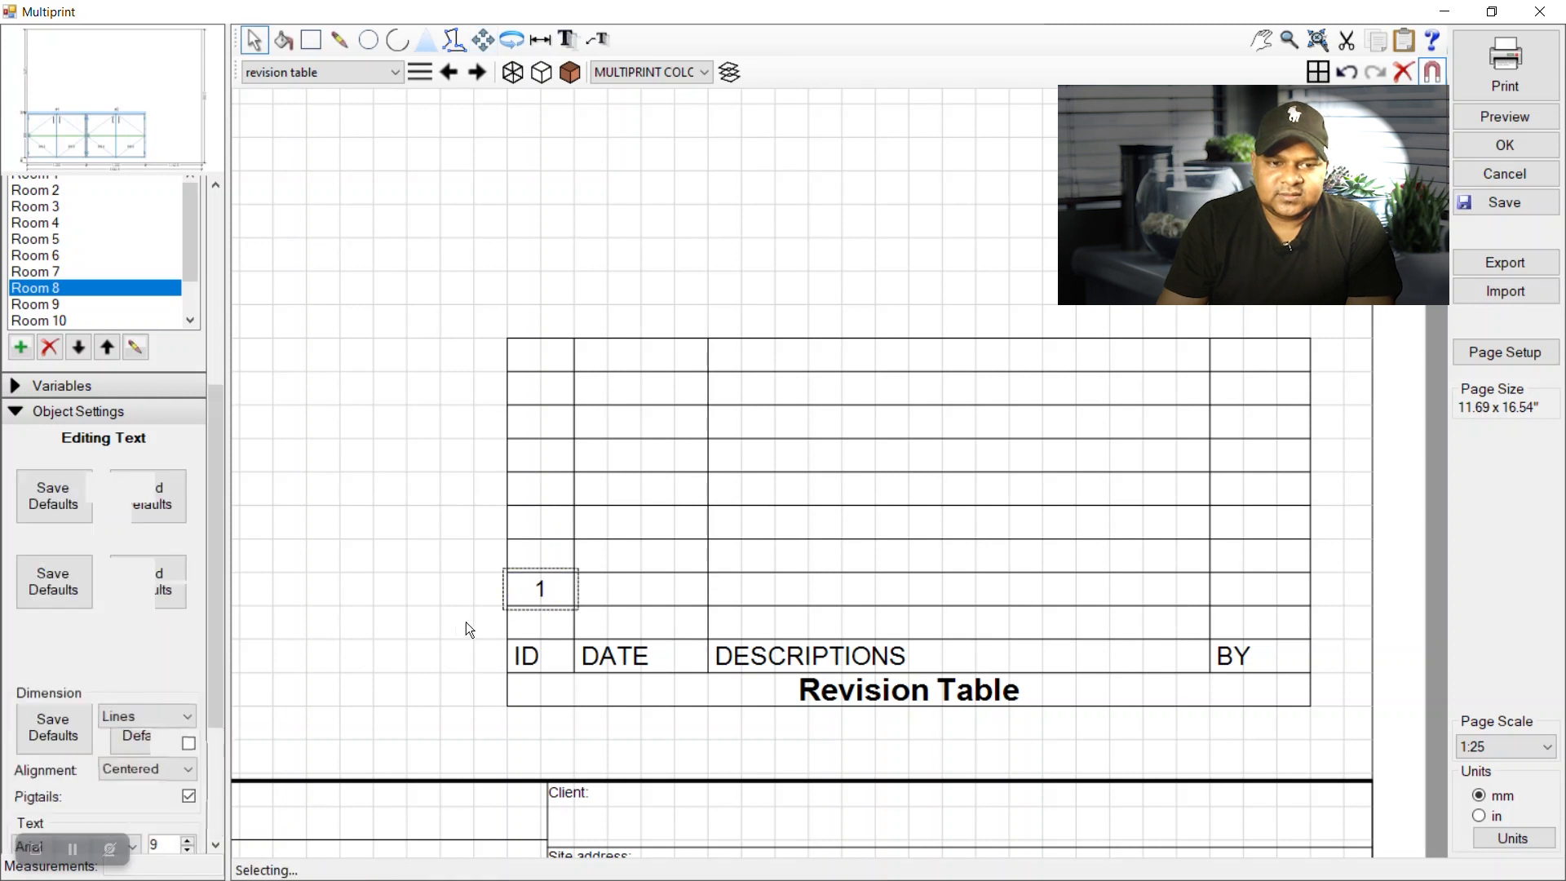
Paste two copies of the ID 1 text into the other two ID cells.
{"action": "scroll", "coordinate": [586, 615], "scroll_direction": "up", "scroll_amount": 1}
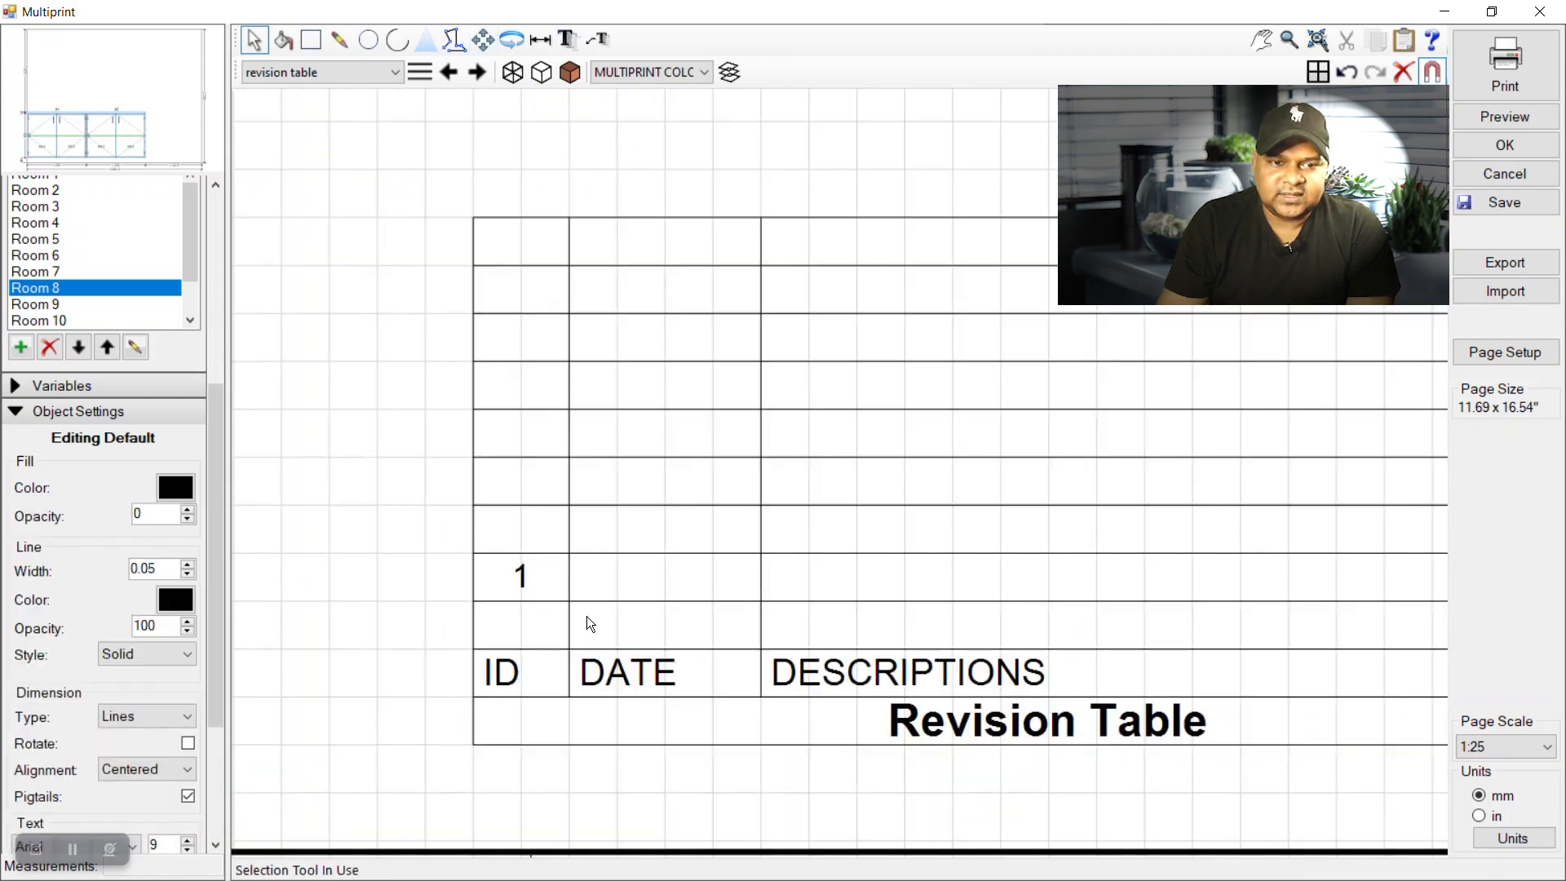
{"action": "left_click", "coordinate": [526, 574]}
{"action": "right_click", "coordinate": [526, 574]}
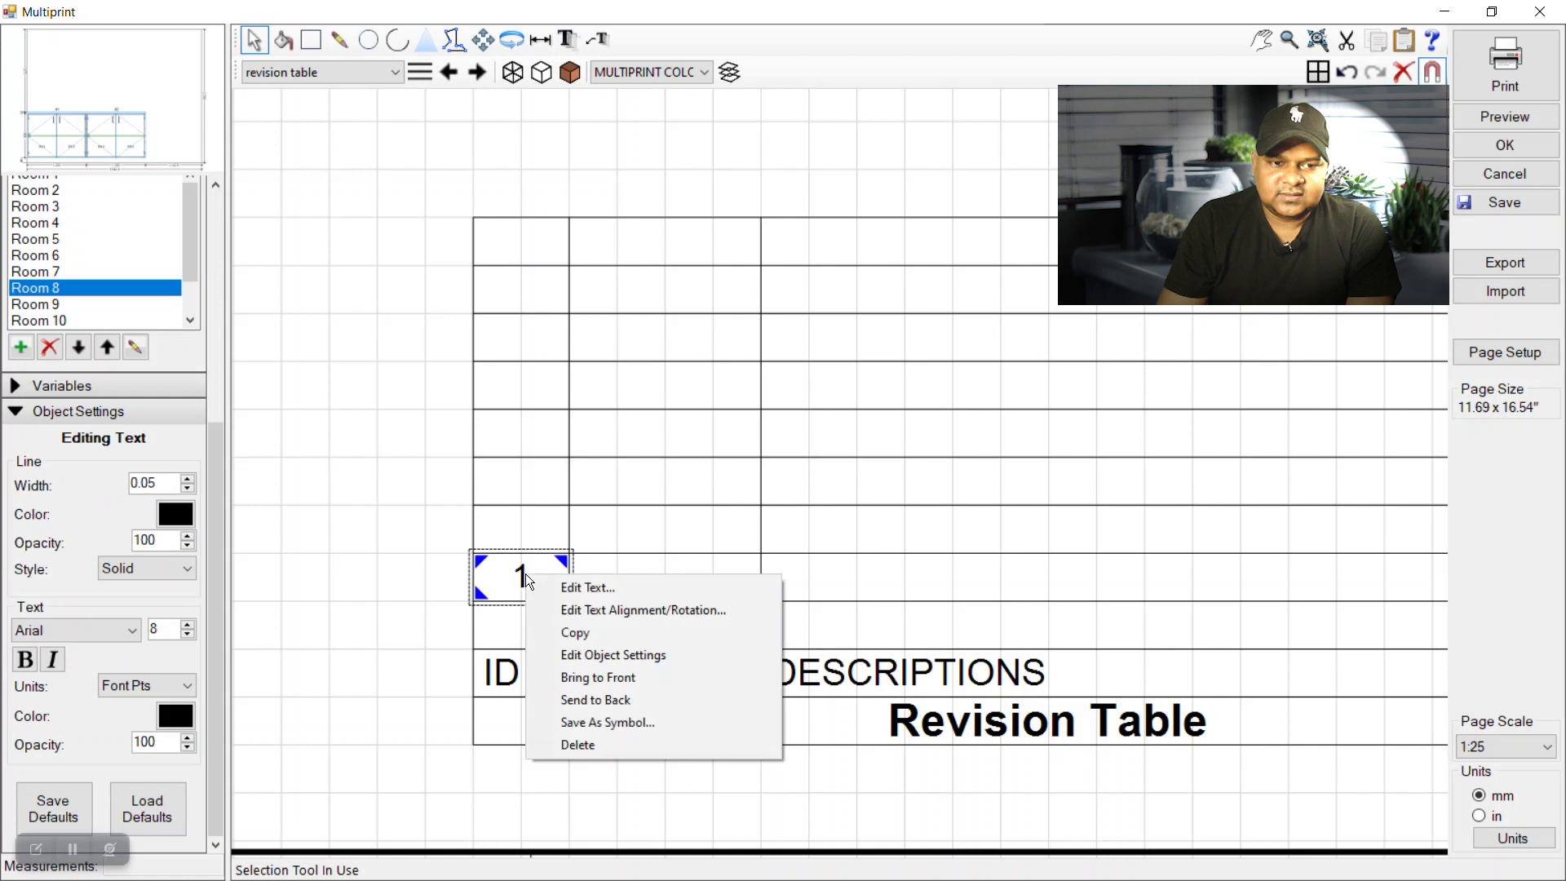
{"action": "left_click", "coordinate": [594, 628]}
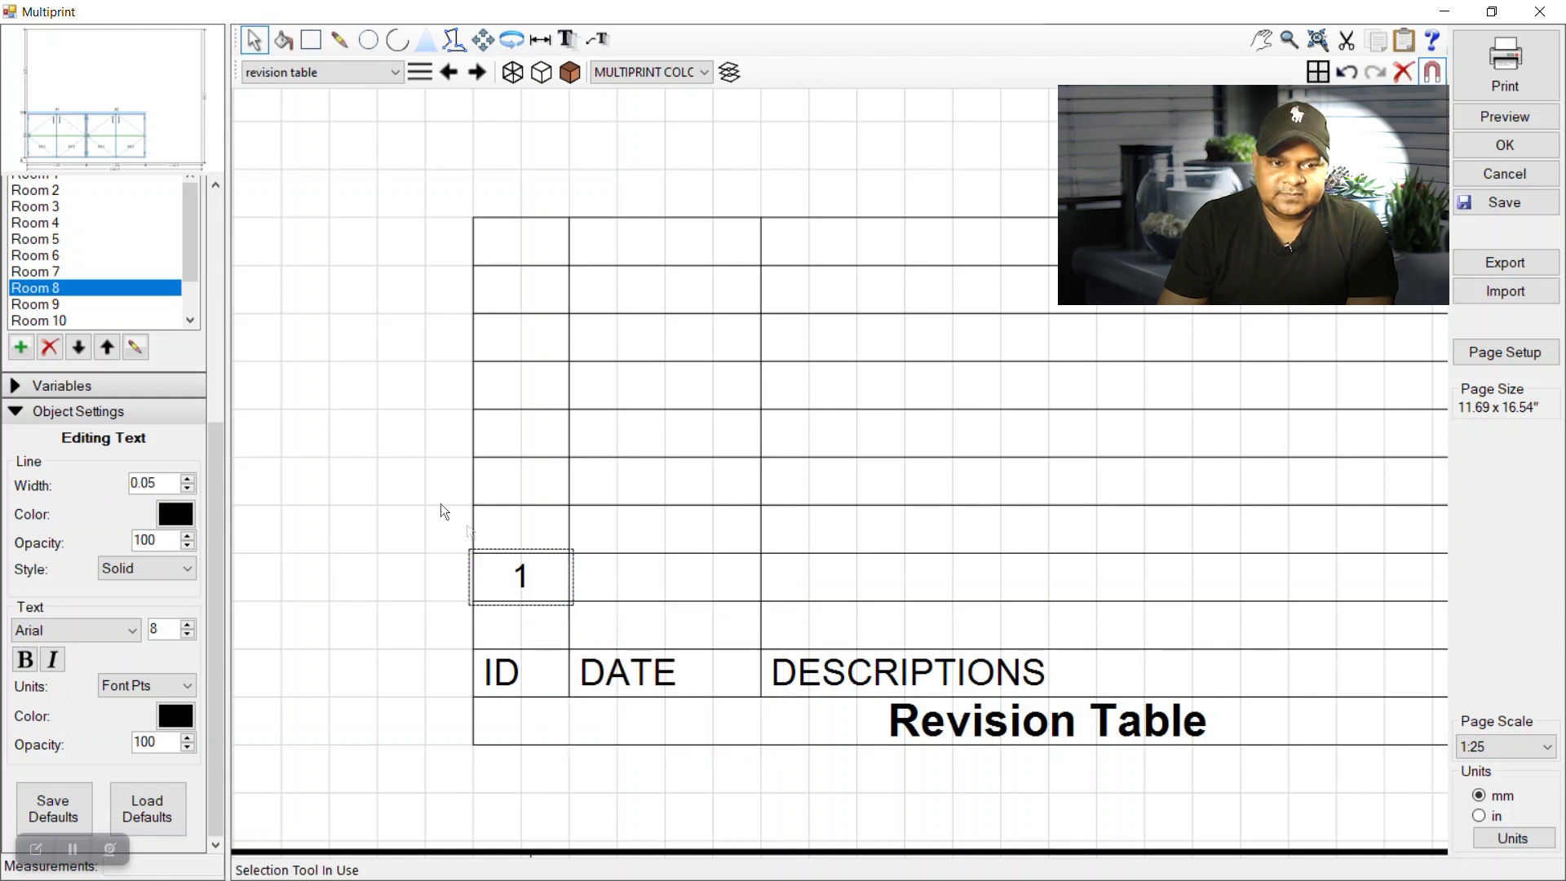
{"action": "right_click", "coordinate": [522, 530]}
{"action": "left_click", "coordinate": [560, 555]}
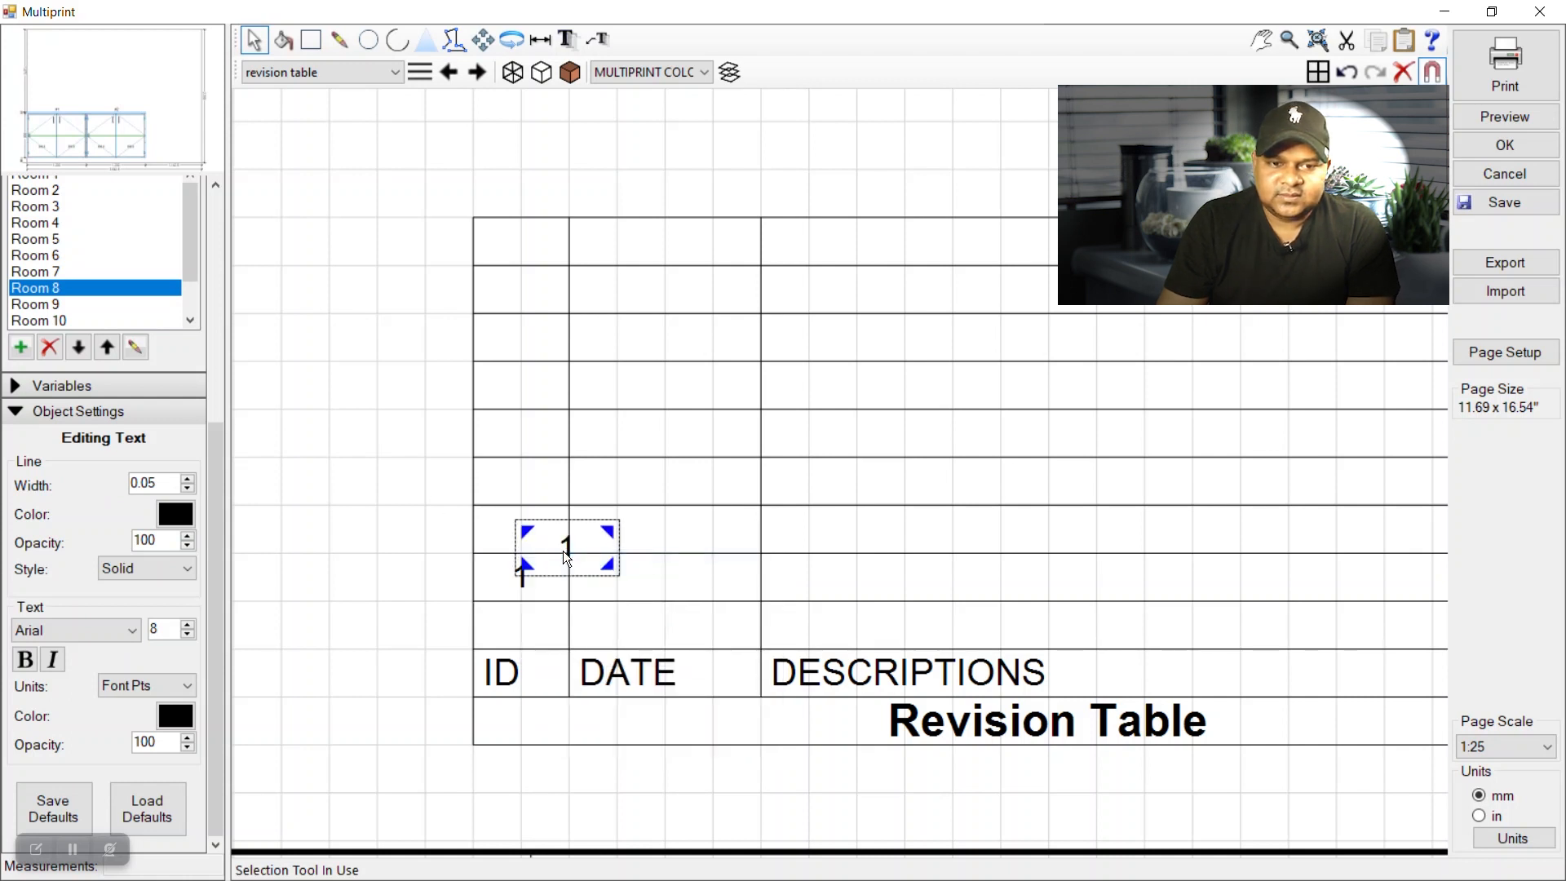
{"action": "left_click", "coordinate": [483, 40]}
{"action": "left_click_drag", "start_coordinate": [588, 553], "coordinate": [535, 543]}
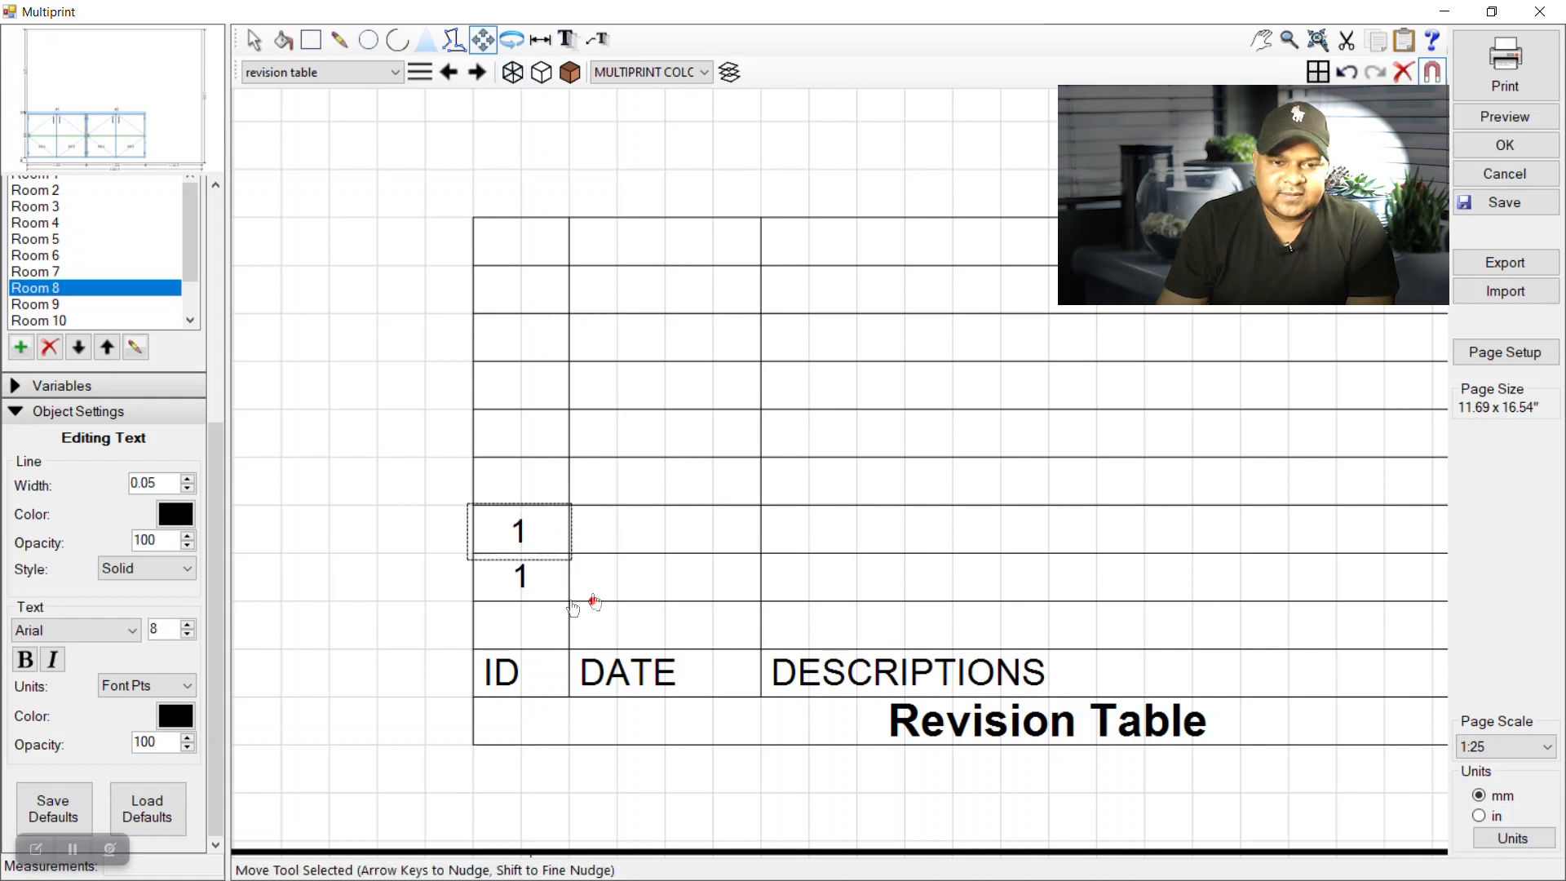
{"action": "left_click", "coordinate": [253, 39]}
{"action": "left_click", "coordinate": [408, 640]}
{"action": "right_click", "coordinate": [523, 628]}
{"action": "left_click", "coordinate": [590, 667]}
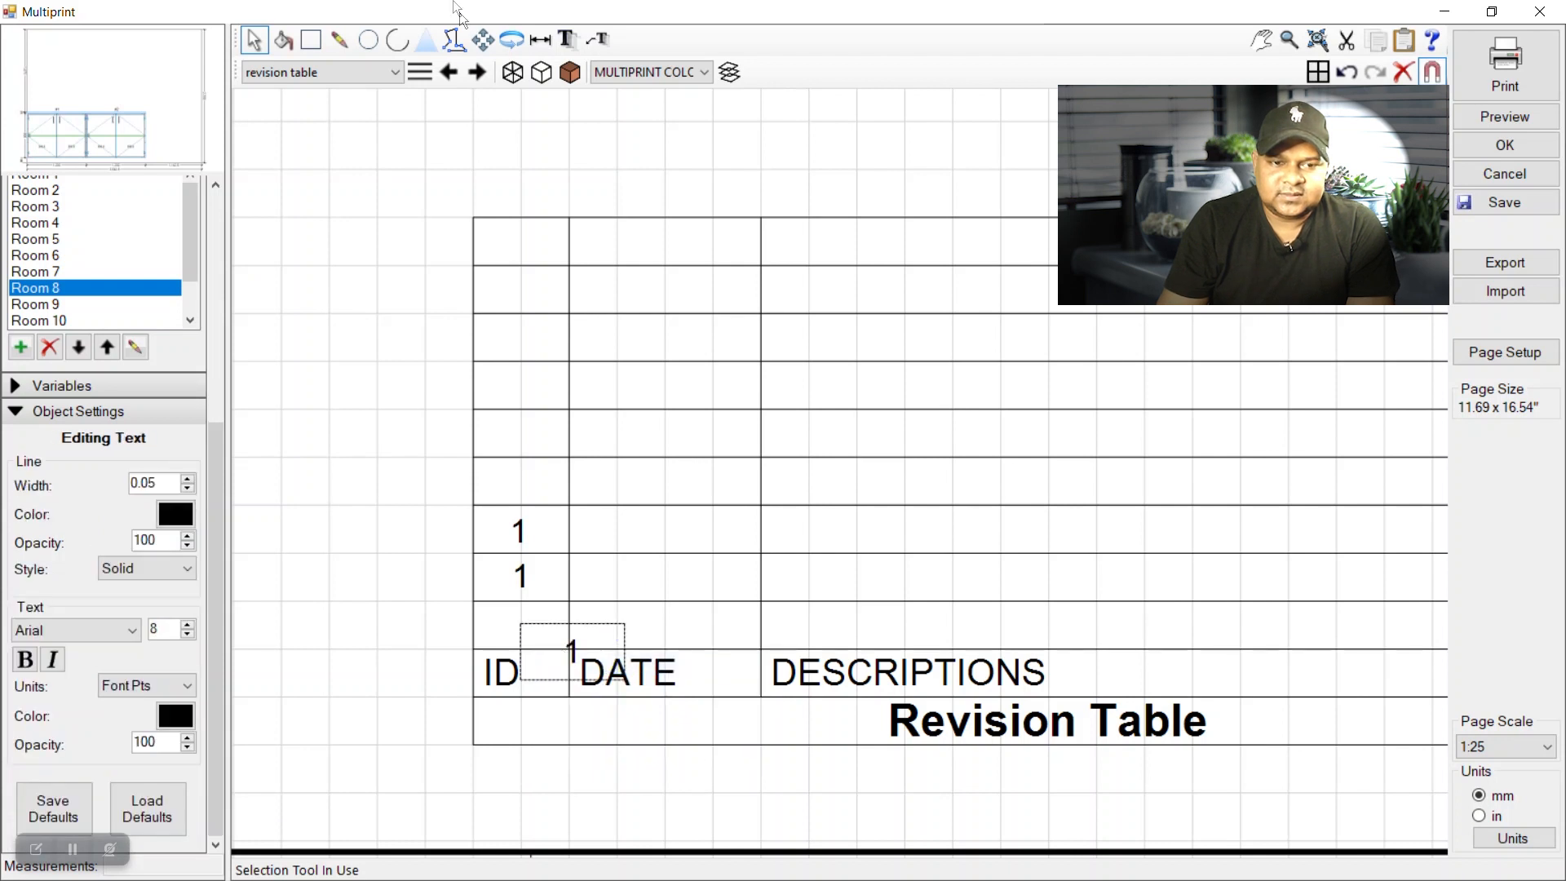
{"action": "left_click", "coordinate": [483, 39]}
{"action": "left_click_drag", "start_coordinate": [552, 648], "coordinate": [498, 628]}
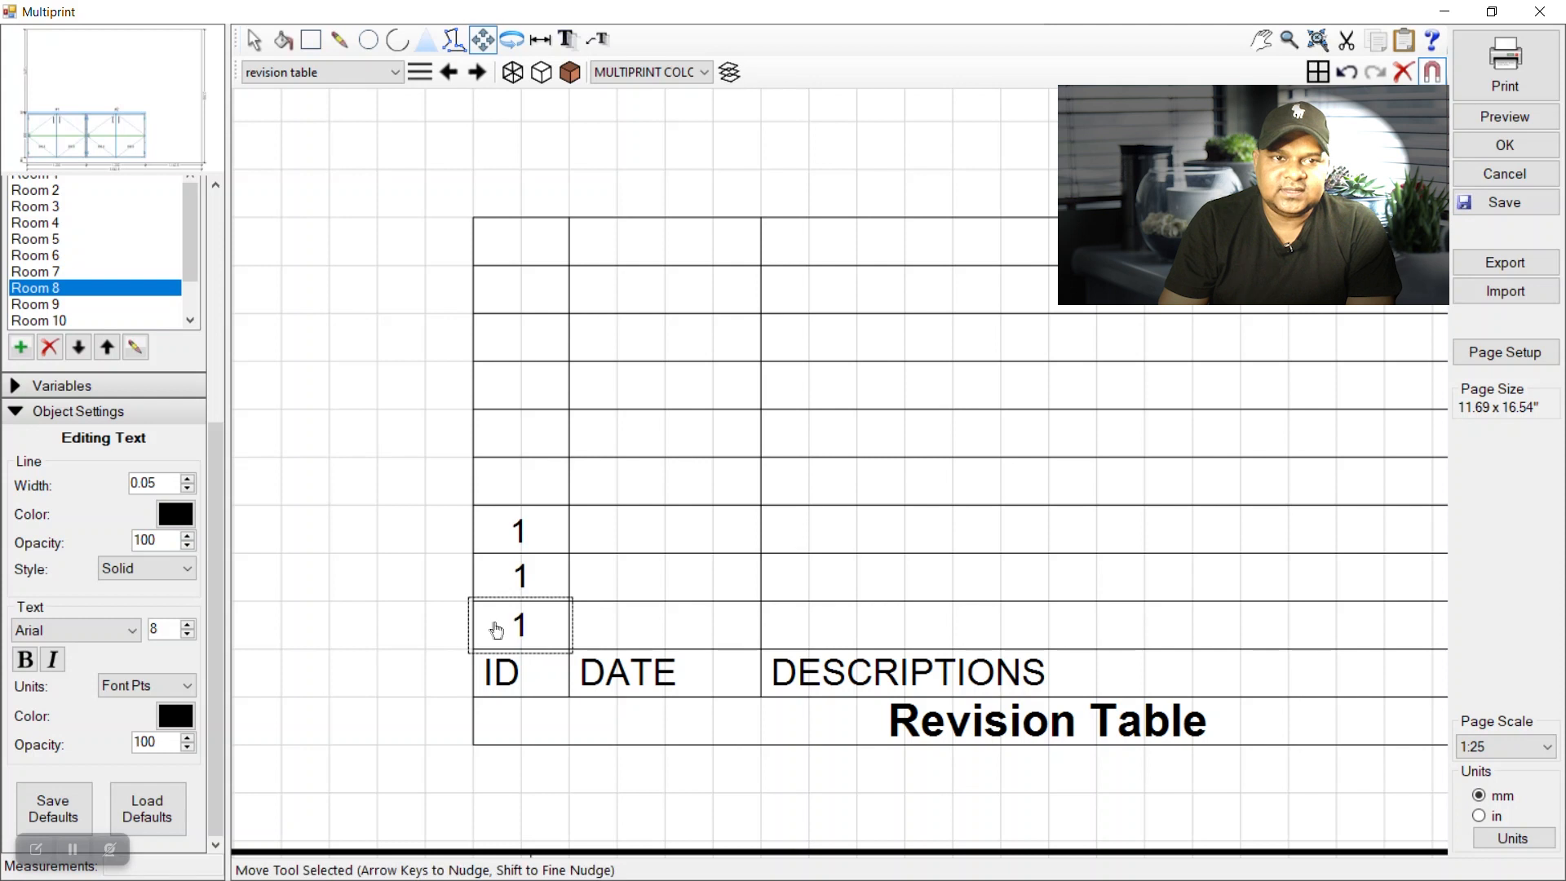
{"action": "left_click", "coordinate": [254, 40]}
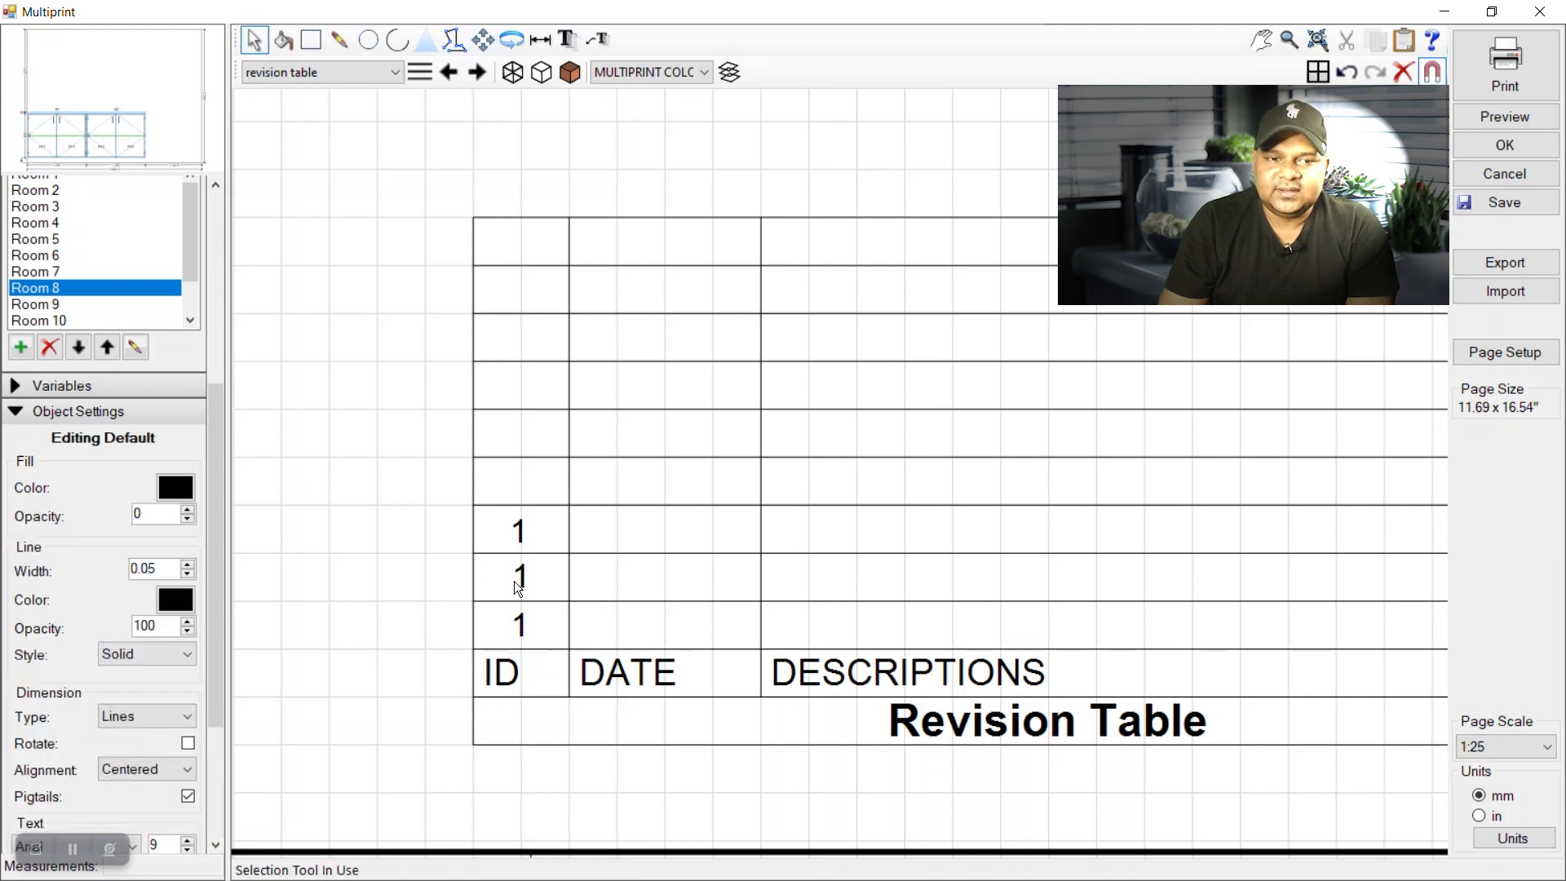
Renumber the middle copy to 2 and the top copy to 3.
{"action": "double_click", "coordinate": [518, 581]}
{"action": "type", "text": "2"}
{"action": "left_click", "coordinate": [754, 662]}
{"action": "left_click", "coordinate": [245, 39]}
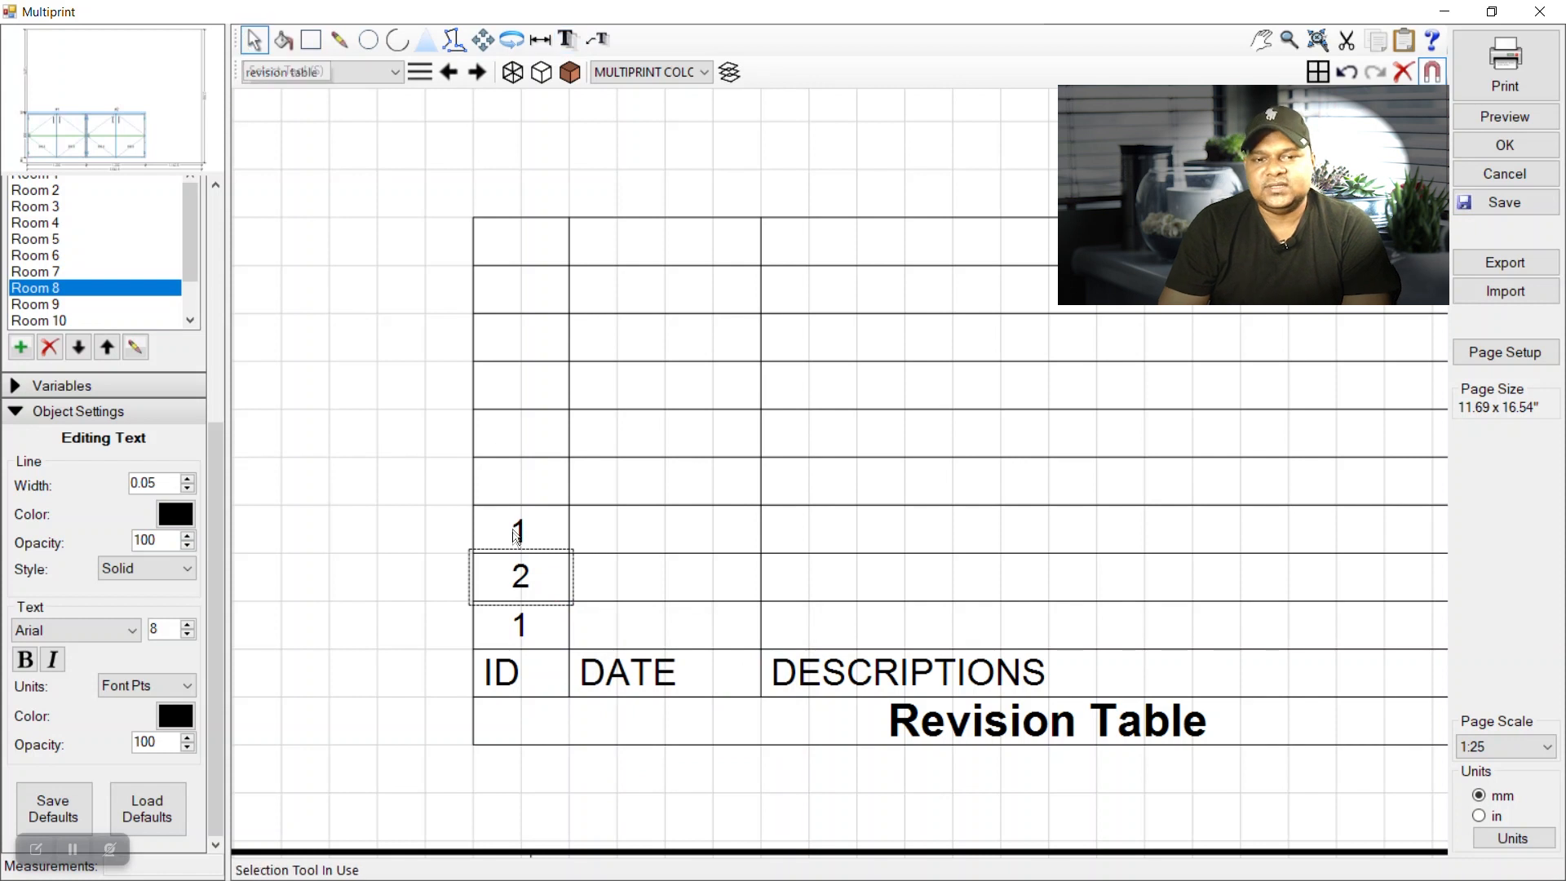
{"action": "double_click", "coordinate": [516, 532]}
{"action": "type", "text": "3"}
{"action": "left_click", "coordinate": [752, 619]}
{"action": "scroll", "coordinate": [375, 616], "scroll_direction": "down", "scroll_amount": 1}
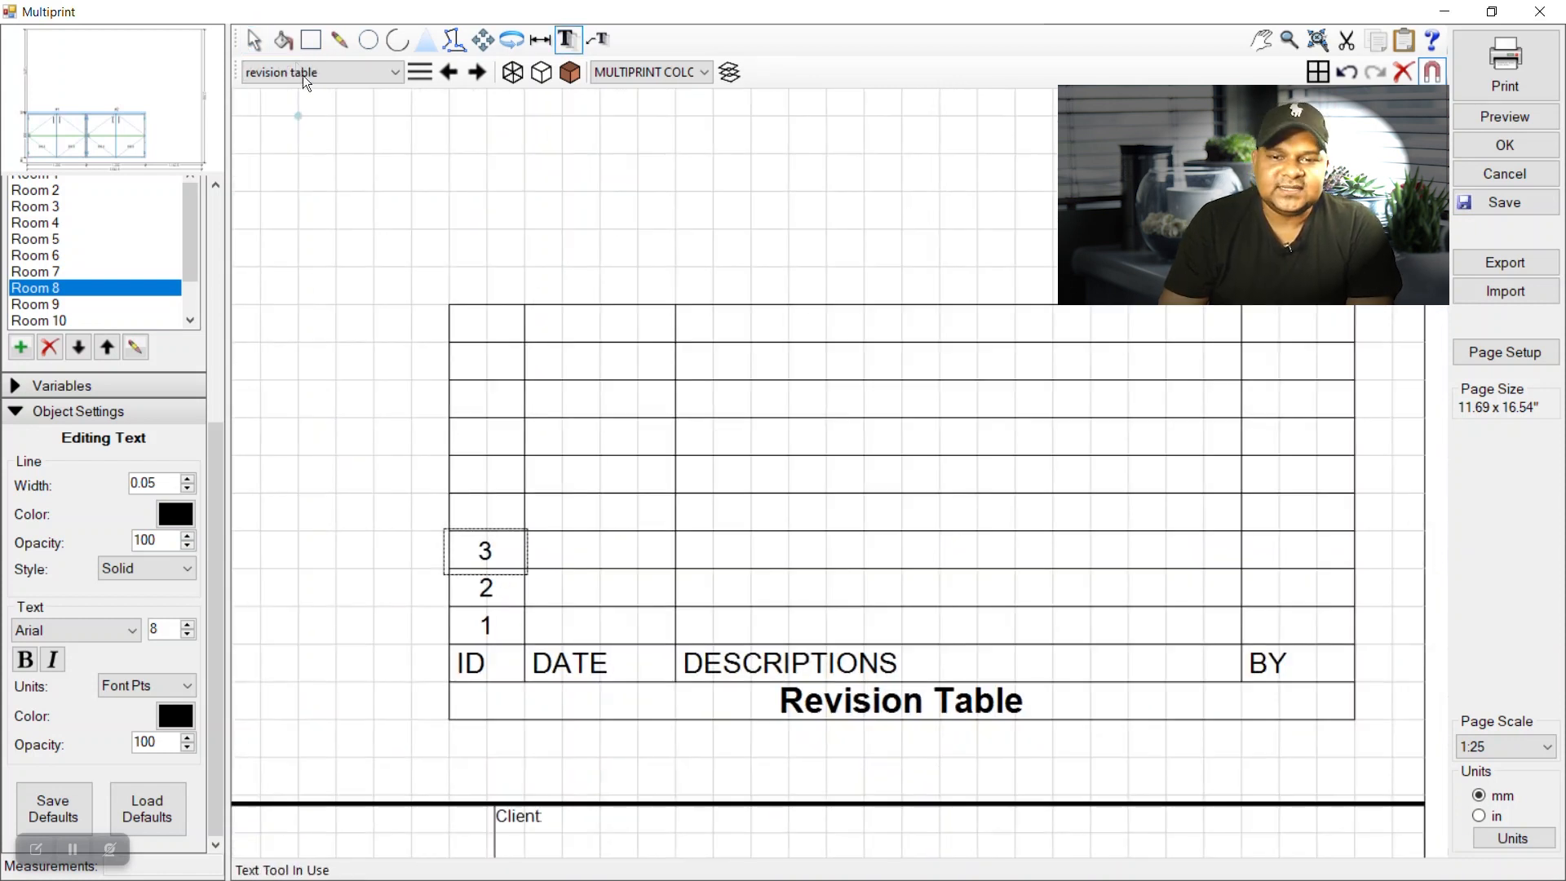
Copy the empty row-1 date box into row 2's DATE cell.
{"action": "left_click", "coordinate": [260, 39]}
{"action": "left_click", "coordinate": [575, 627]}
{"action": "scroll", "coordinate": [577, 626], "scroll_direction": "up", "scroll_amount": 2}
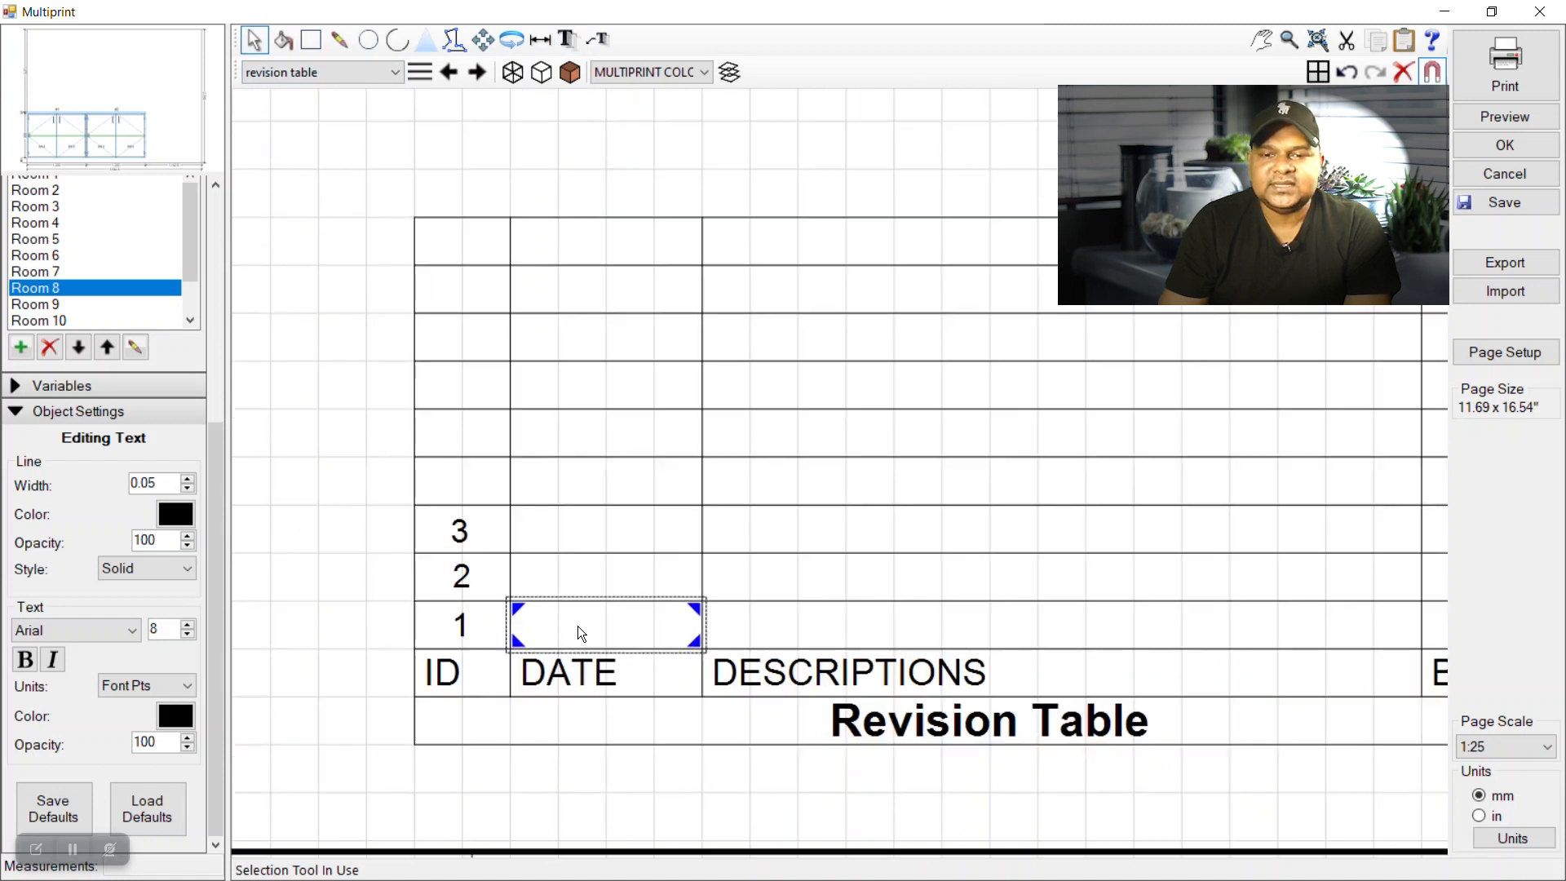
{"action": "right_click", "coordinate": [578, 625]}
{"action": "left_click", "coordinate": [648, 682]}
{"action": "right_click", "coordinate": [611, 555]}
{"action": "left_click", "coordinate": [660, 584]}
{"action": "left_click", "coordinate": [483, 39]}
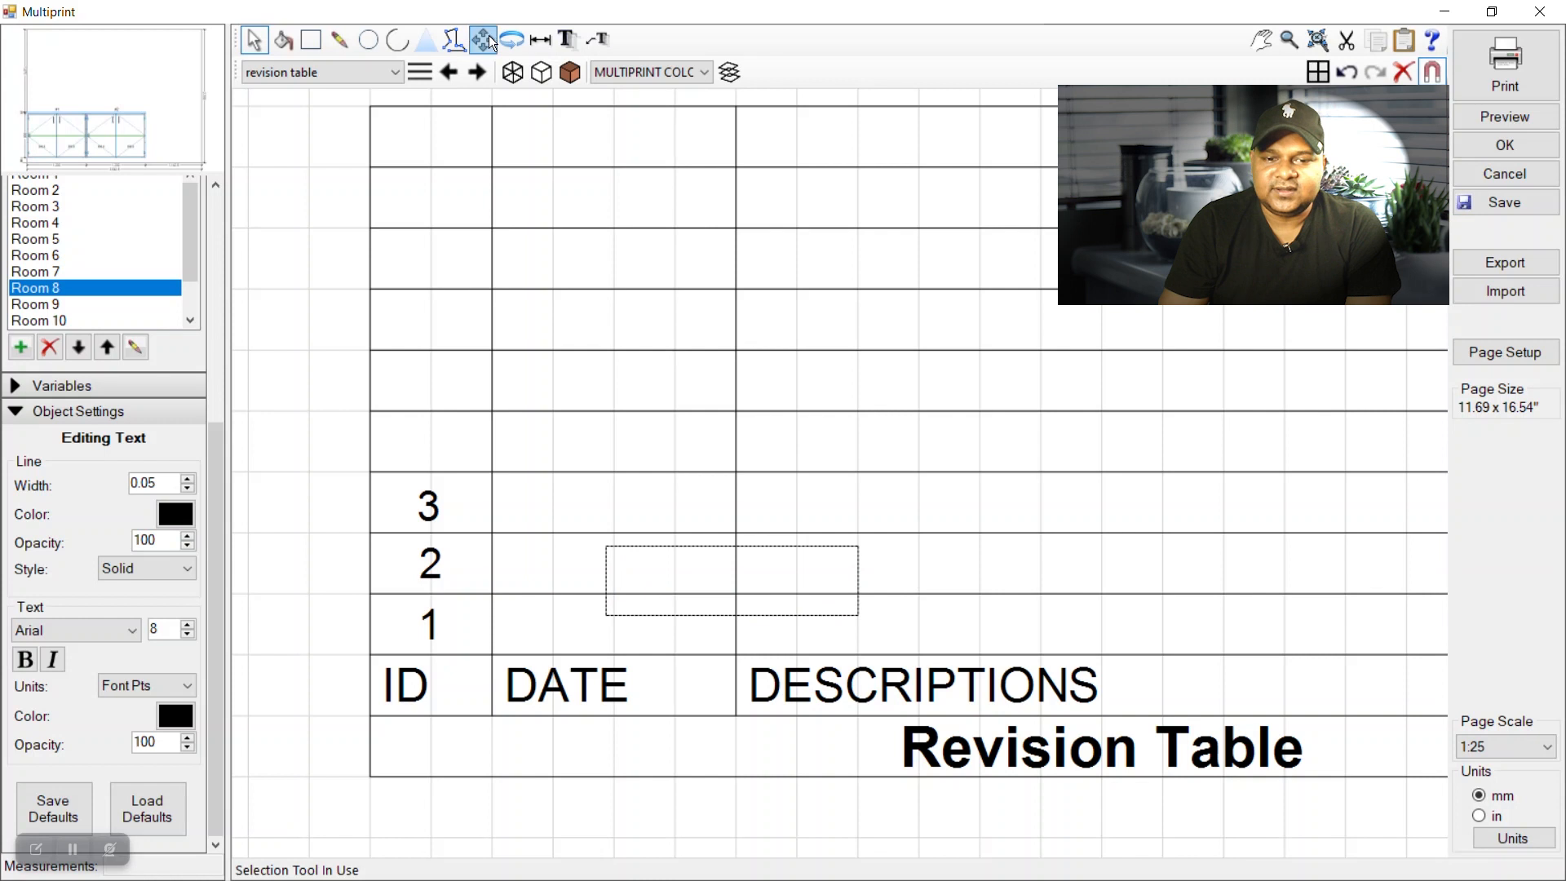
{"action": "left_click_drag", "start_coordinate": [675, 561], "coordinate": [572, 558]}
{"action": "left_click", "coordinate": [256, 42]}
Copy the empty row-1 description box into row 2's description cell.
{"action": "left_click", "coordinate": [781, 618]}
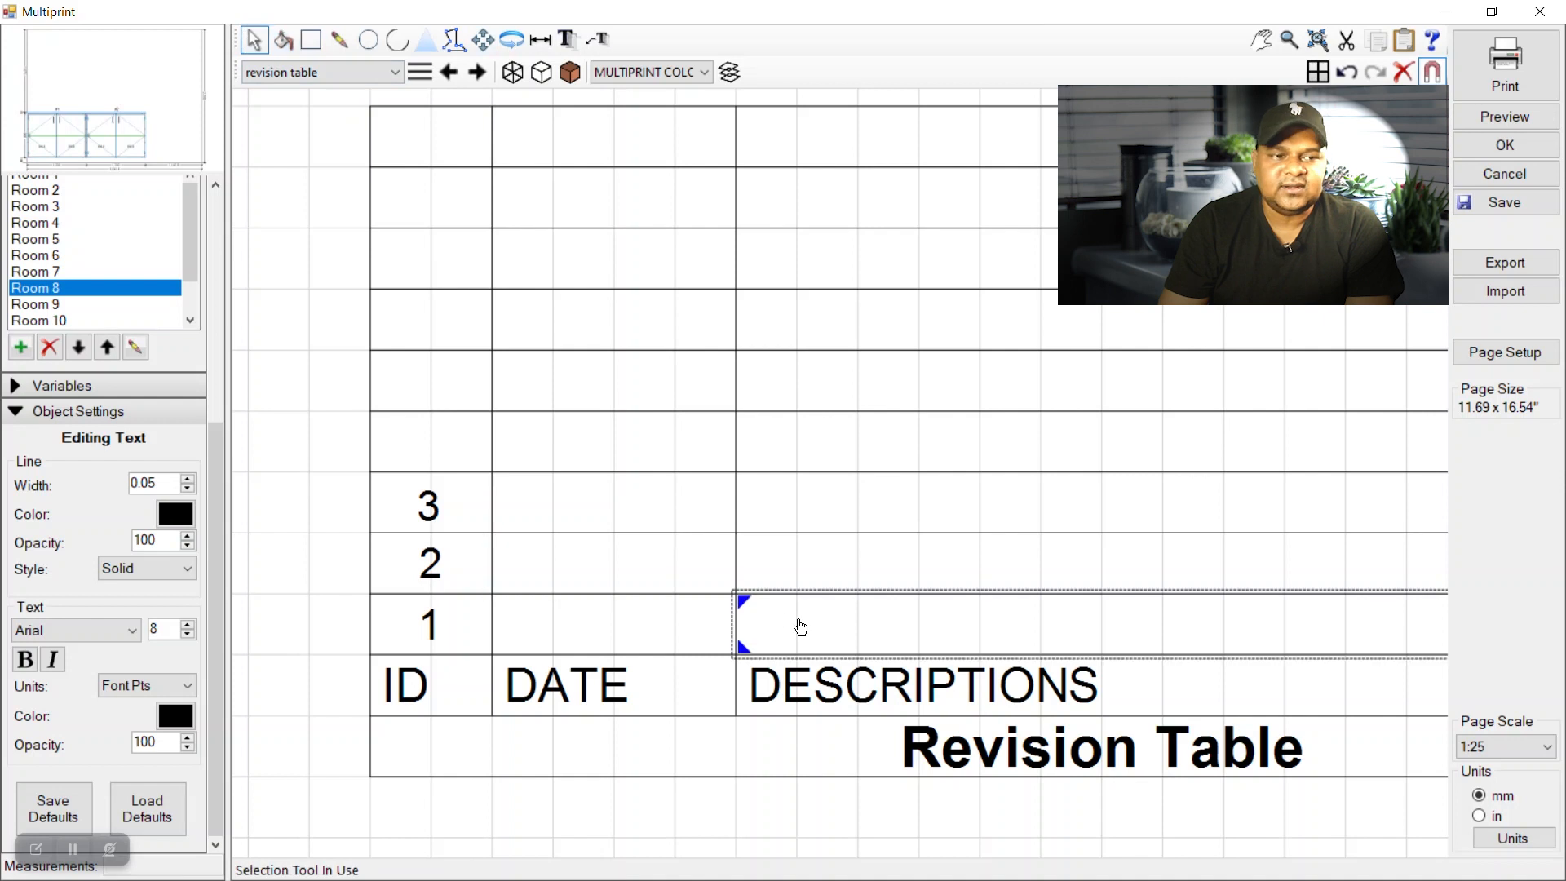
{"action": "right_click", "coordinate": [797, 626]}
{"action": "left_click", "coordinate": [866, 679]}
{"action": "scroll", "coordinate": [650, 607], "scroll_direction": "down", "scroll_amount": 1}
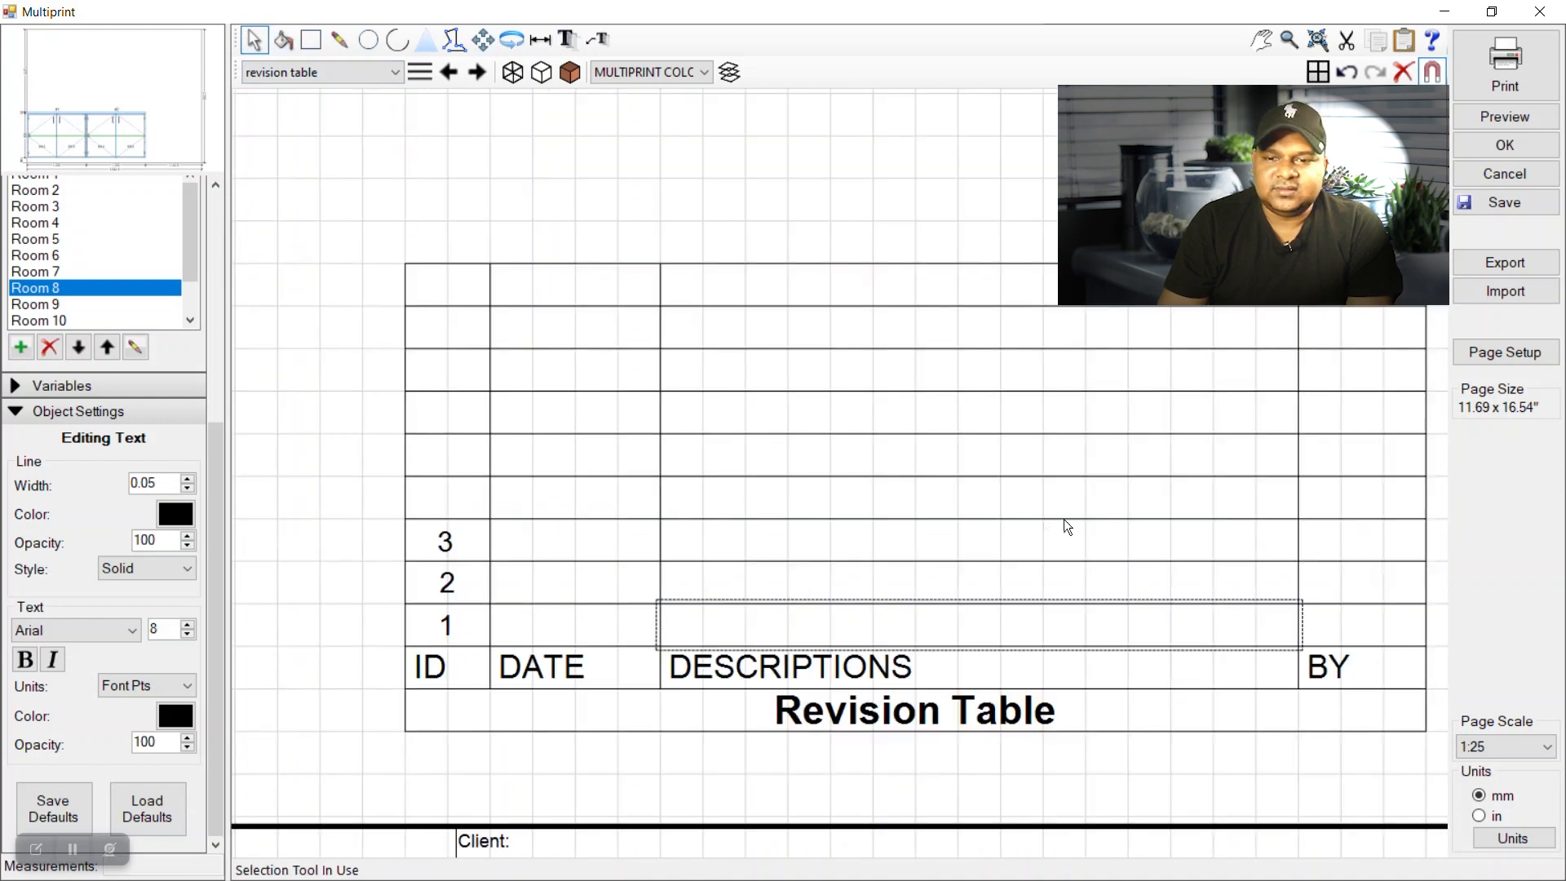
{"action": "right_click", "coordinate": [1123, 581]}
{"action": "left_click", "coordinate": [1166, 590]}
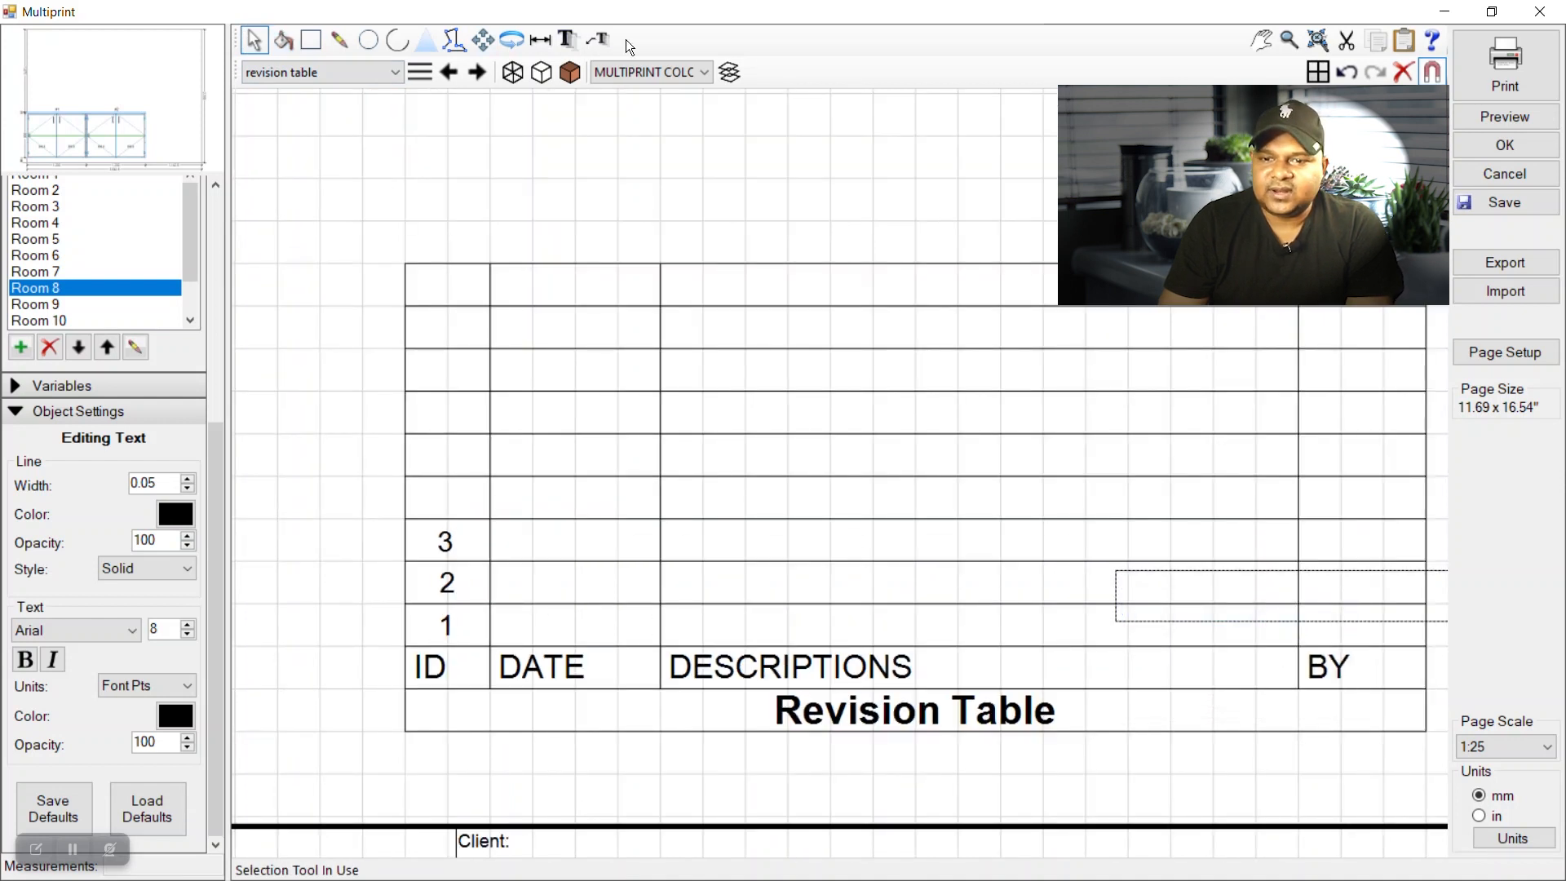
{"action": "left_click", "coordinate": [490, 43]}
{"action": "left_click_drag", "start_coordinate": [1223, 580], "coordinate": [745, 580]}
{"action": "scroll", "coordinate": [765, 584], "scroll_direction": "up", "scroll_amount": 2}
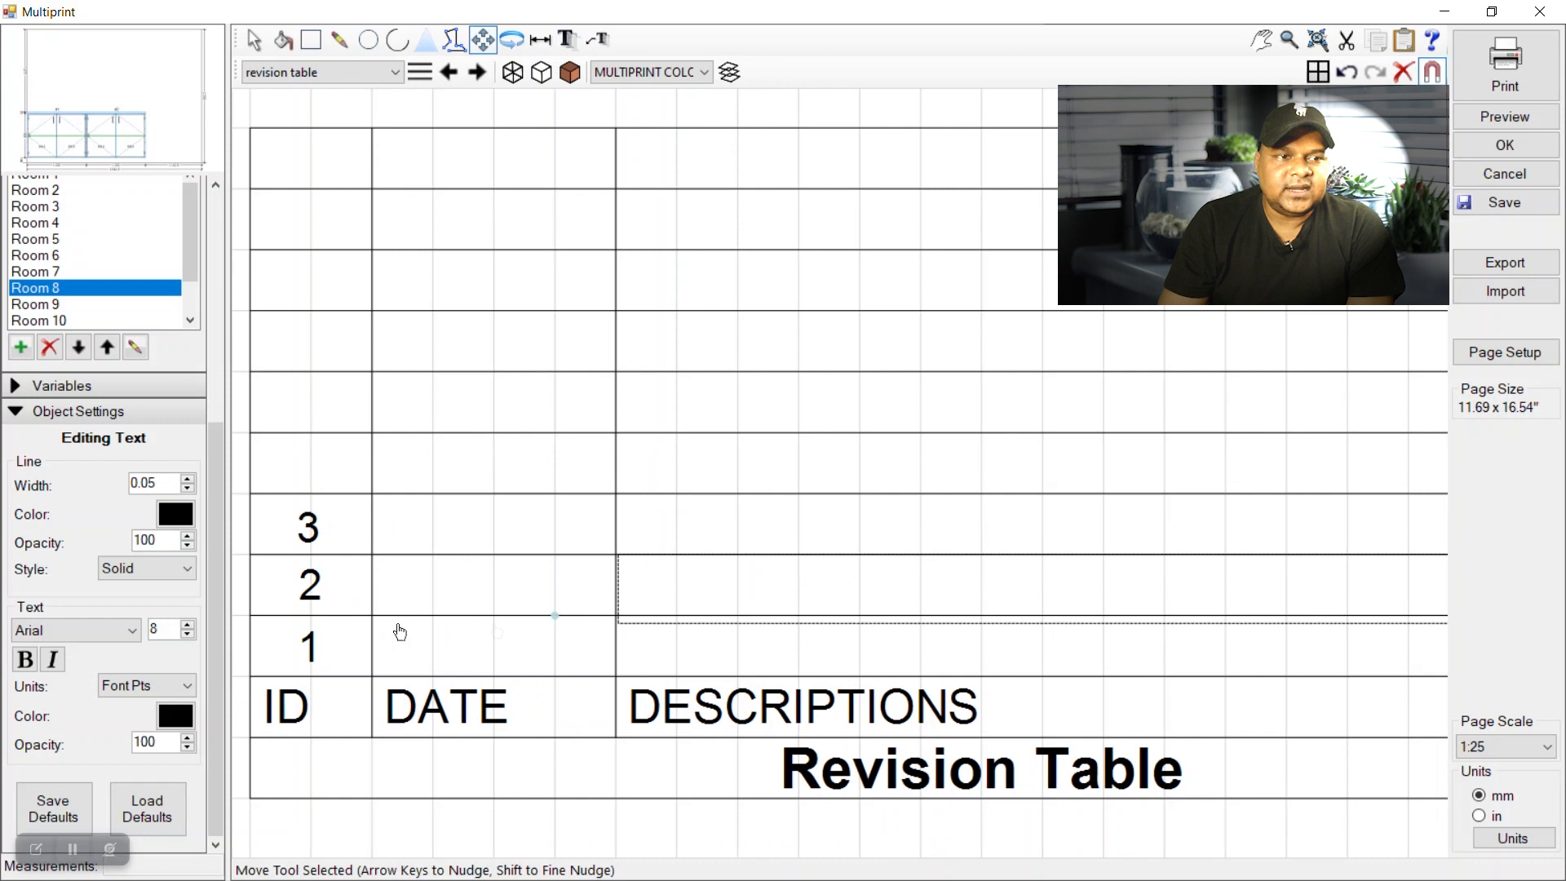
{"action": "scroll", "coordinate": [496, 633], "scroll_direction": "down", "scroll_amount": 3}
Copy the empty row-1 initials box into row 2's BY cell.
{"action": "left_click", "coordinate": [253, 39]}
{"action": "left_click", "coordinate": [1122, 641]}
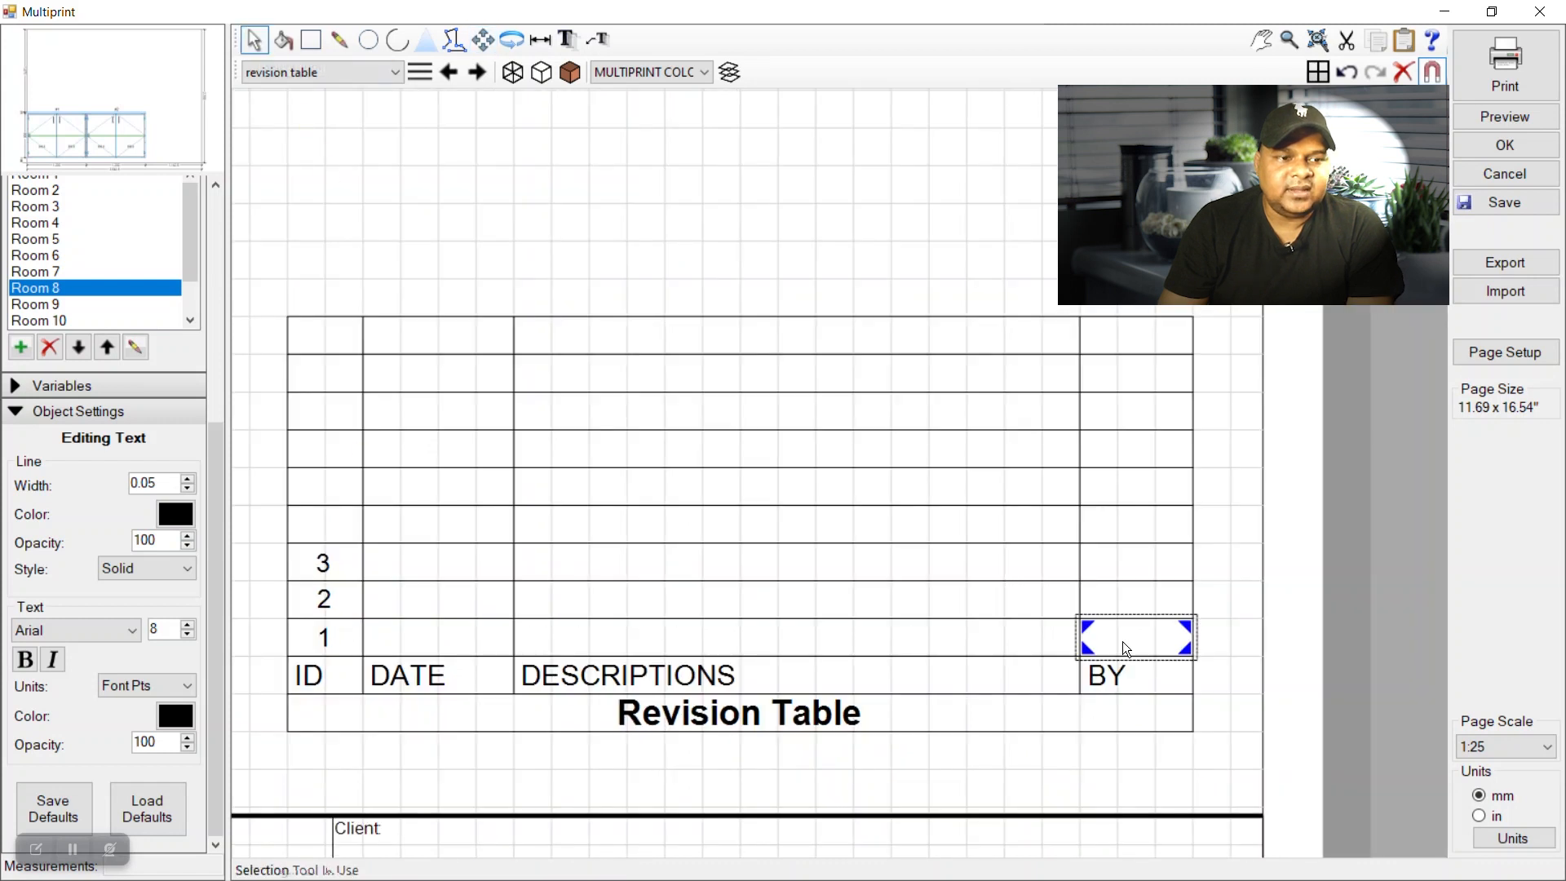
{"action": "right_click", "coordinate": [1122, 641]}
{"action": "left_click", "coordinate": [1195, 699]}
{"action": "right_click", "coordinate": [1229, 604]}
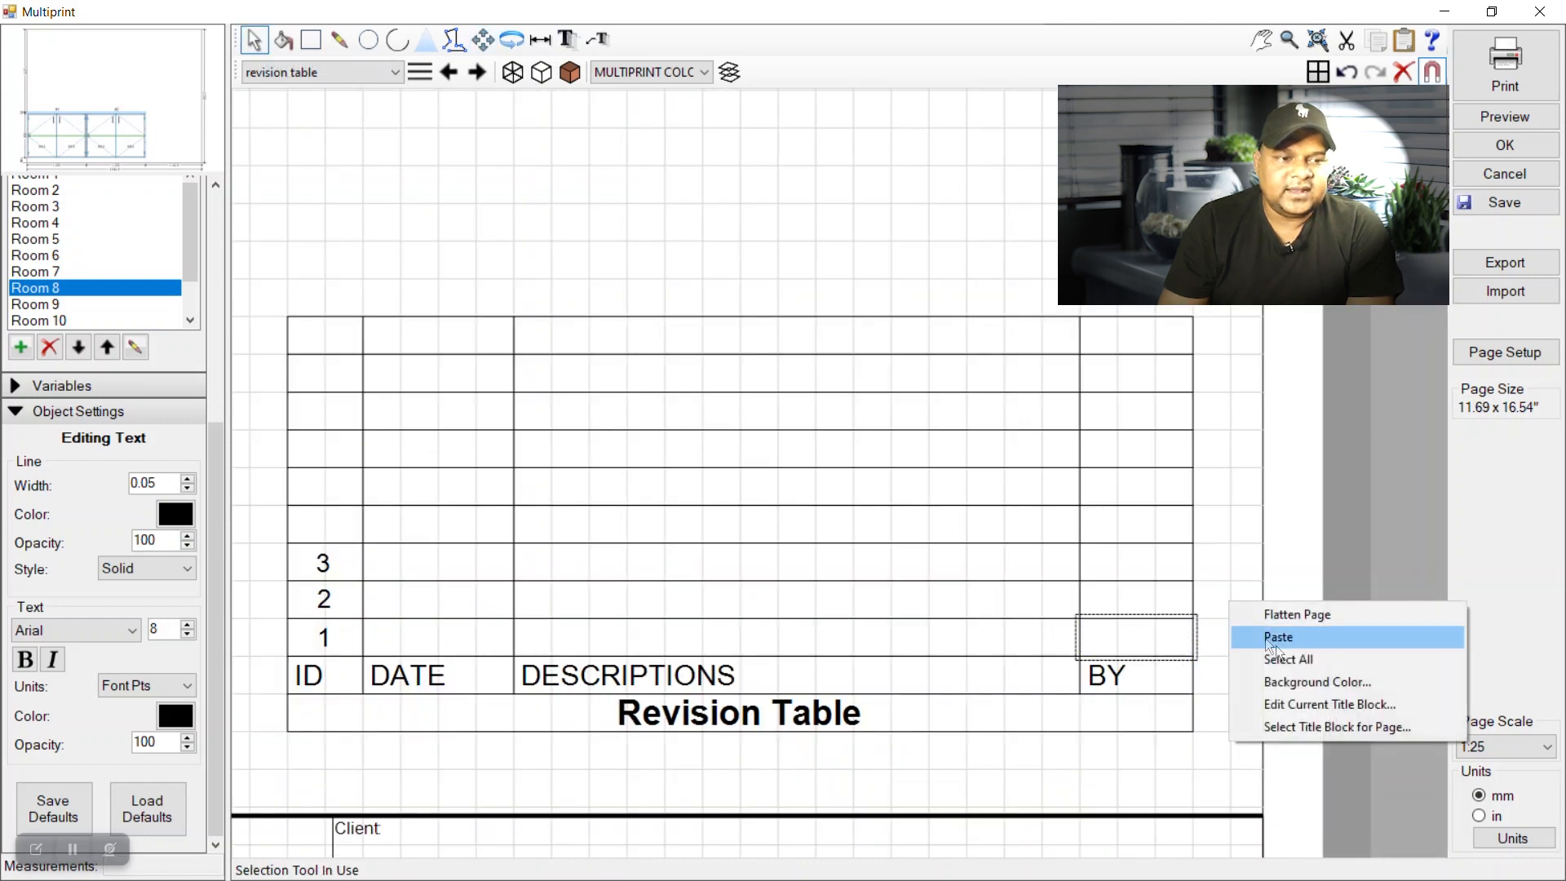
{"action": "left_click", "coordinate": [1284, 652]}
{"action": "left_click", "coordinate": [1250, 643]}
{"action": "right_click", "coordinate": [1237, 623]}
{"action": "left_click", "coordinate": [1266, 665]}
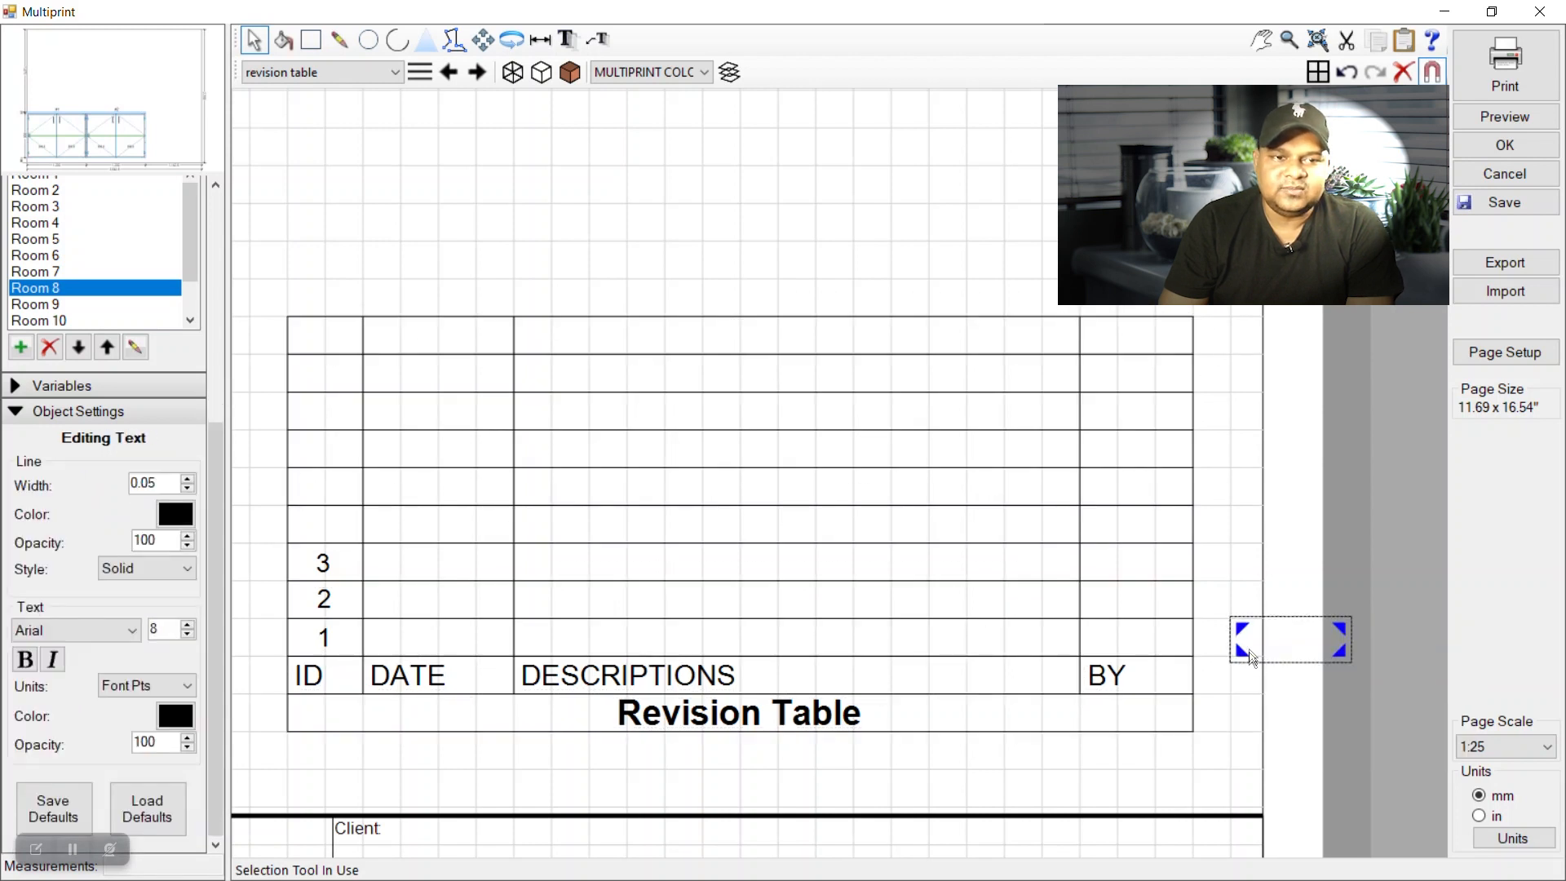
{"action": "left_click", "coordinate": [482, 40]}
{"action": "left_click_drag", "start_coordinate": [1252, 639], "coordinate": [1120, 598]}
Switch the Symbols Library to the test library.
{"action": "left_click", "coordinate": [254, 40]}
{"action": "left_click", "coordinate": [464, 144]}
{"action": "scroll", "coordinate": [670, 340], "scroll_direction": "down", "scroll_amount": 2}
{"action": "scroll", "coordinate": [537, 350], "scroll_direction": "down", "scroll_amount": 2}
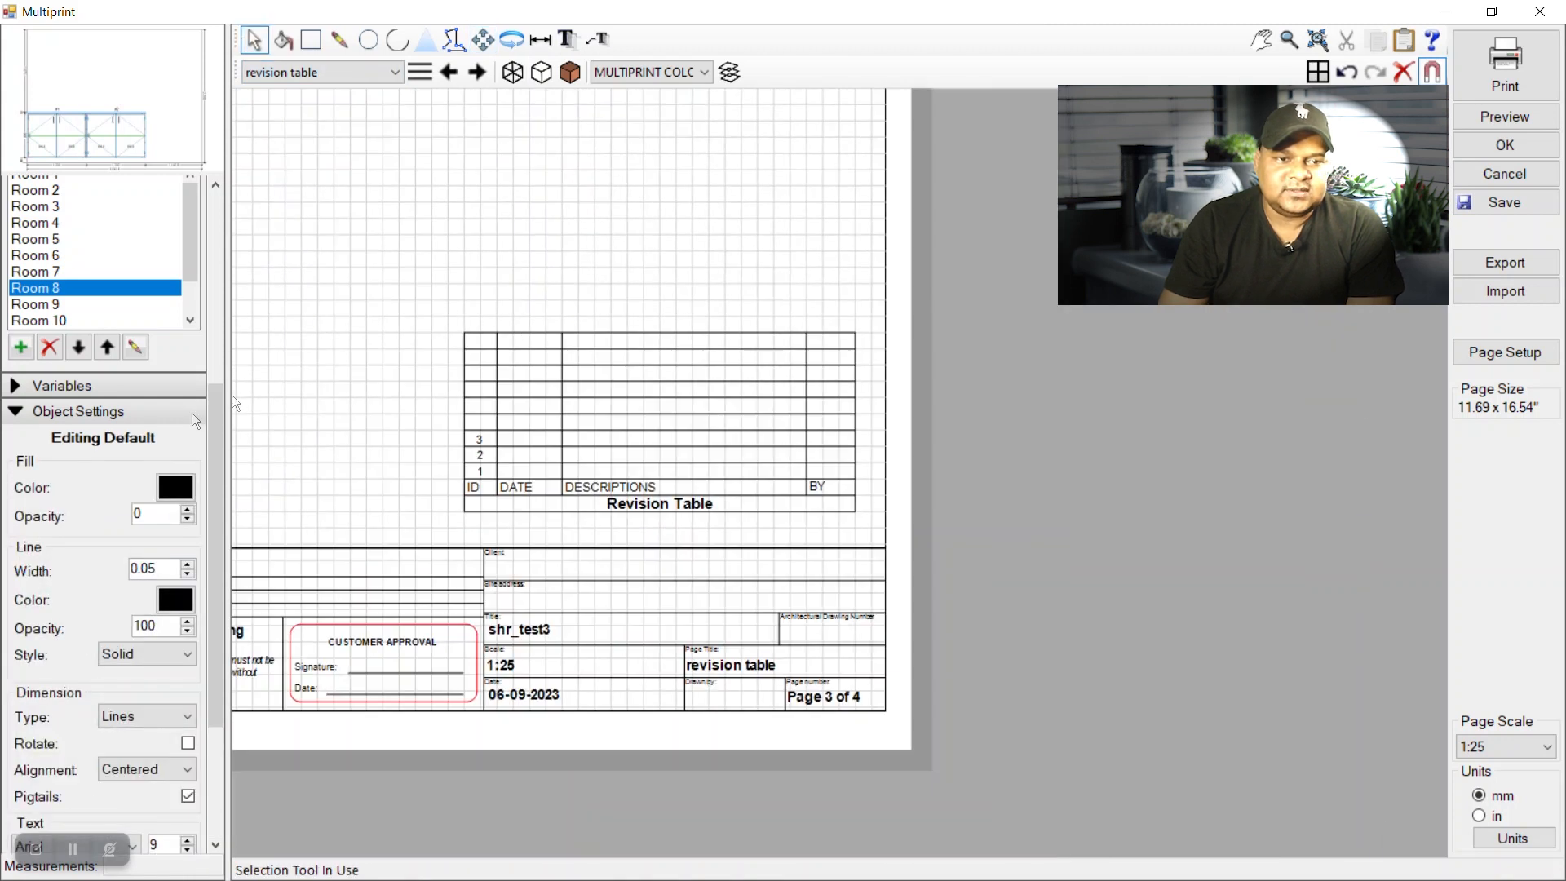
{"action": "left_click", "coordinate": [9, 410]}
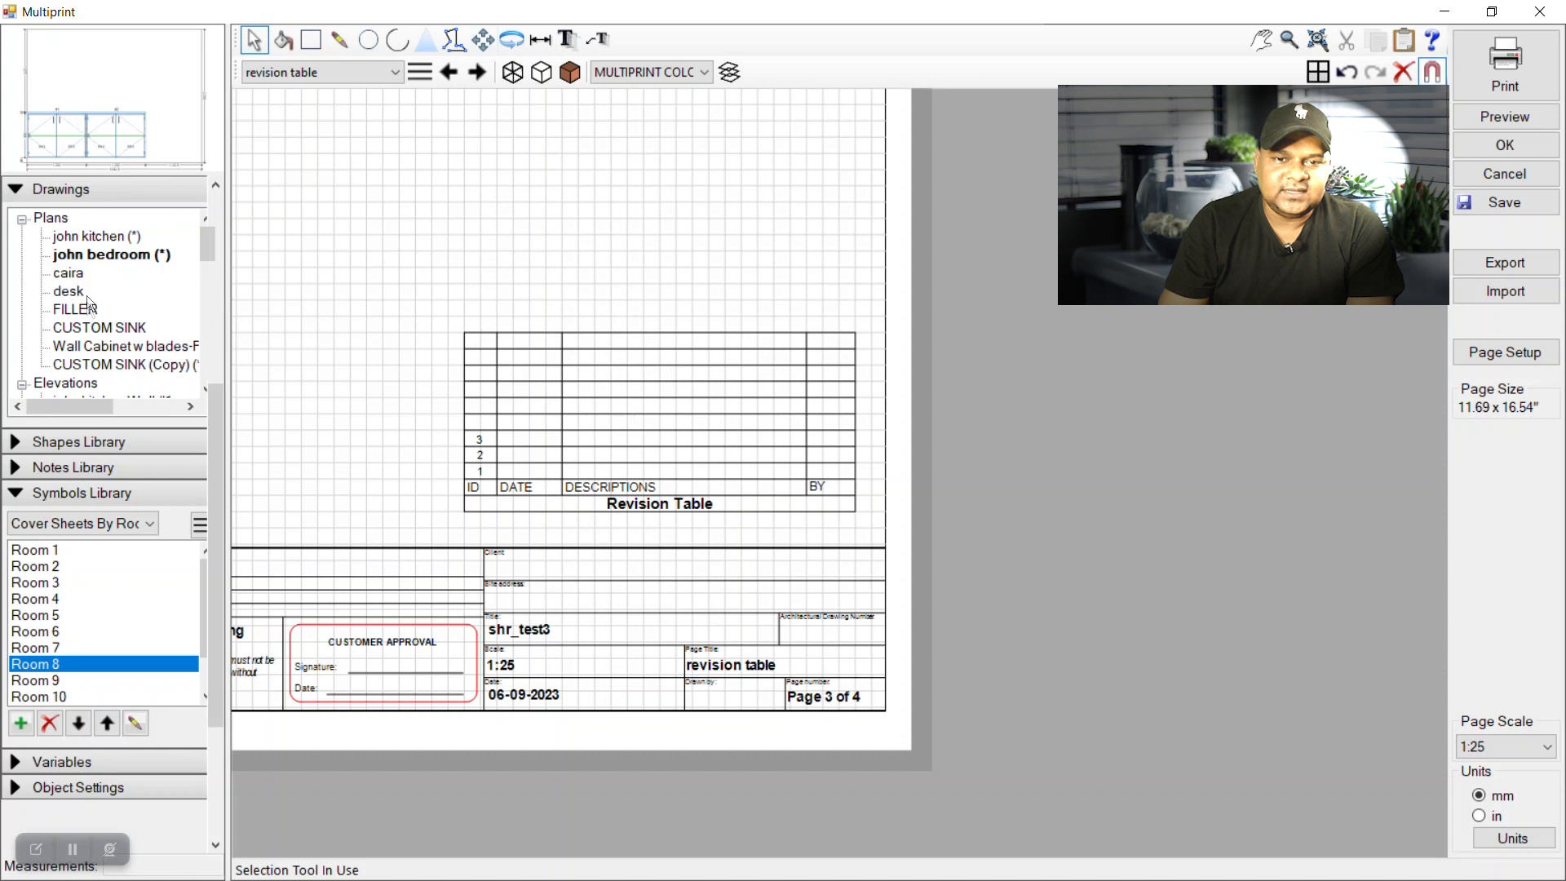
{"action": "left_click", "coordinate": [32, 523]}
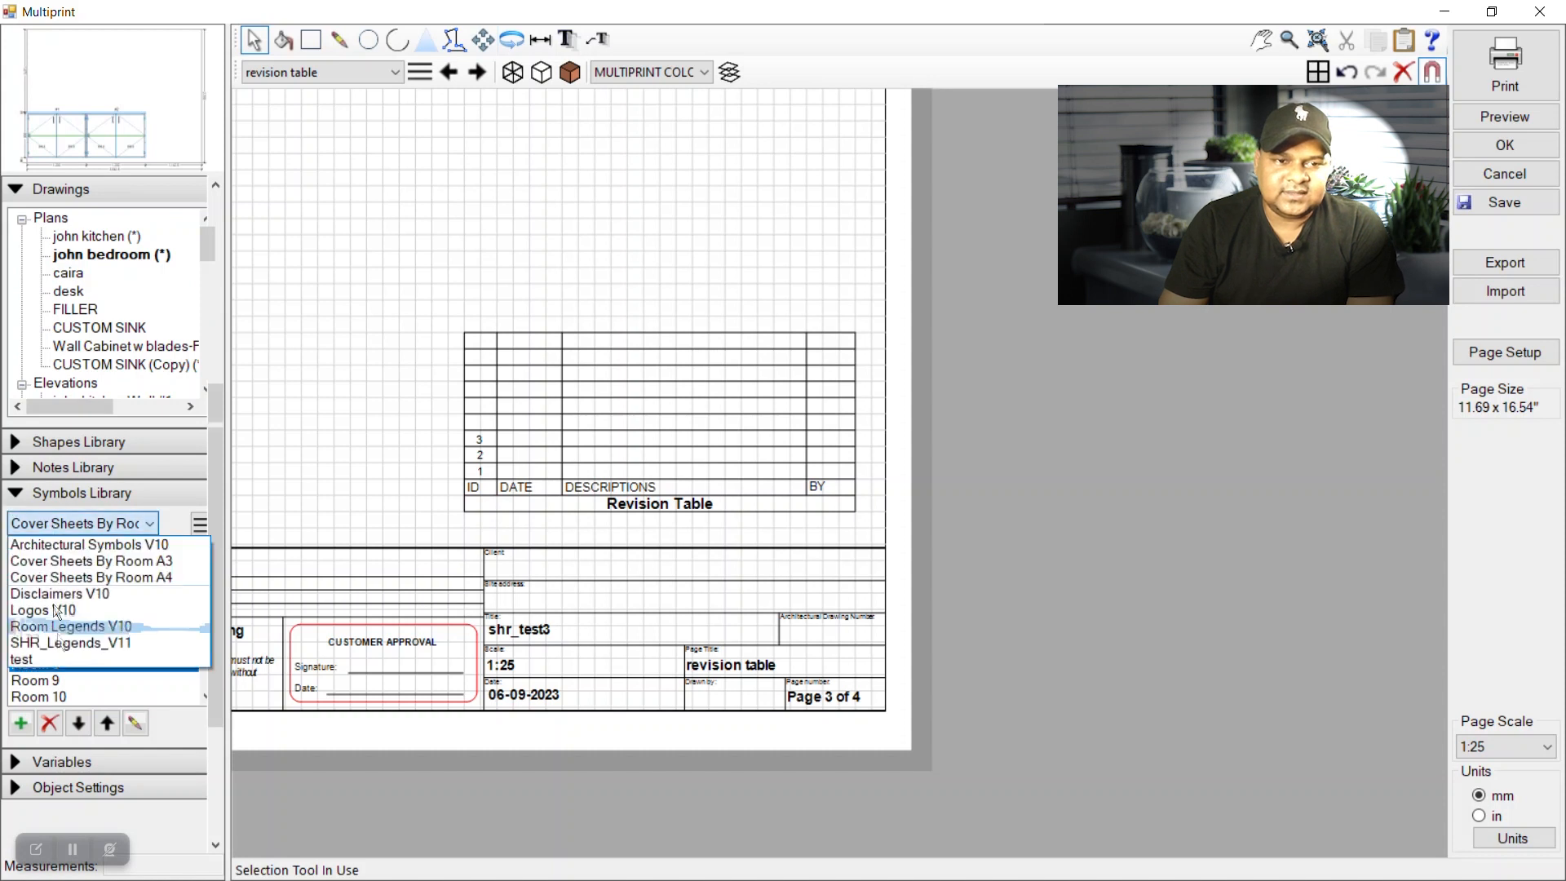
{"action": "left_click", "coordinate": [49, 661]}
Select the whole revision table and send it behind the other page content.
{"action": "left_click_drag", "start_coordinate": [414, 271], "coordinate": [861, 542]}
{"action": "right_click", "coordinate": [793, 430]}
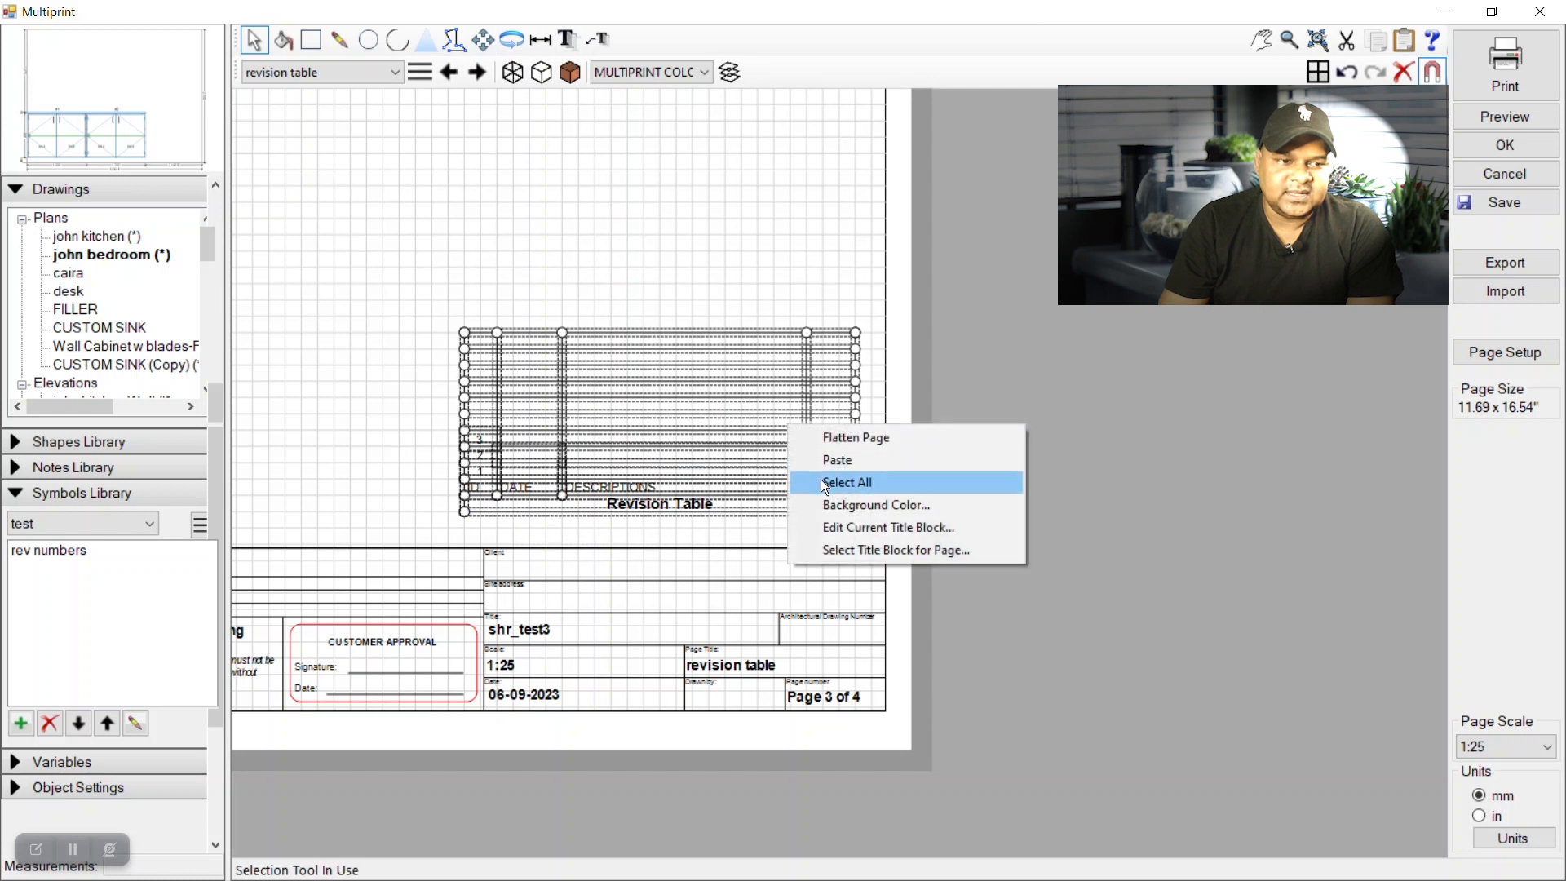
{"action": "left_click", "coordinate": [853, 525]}
{"action": "left_click_drag", "start_coordinate": [444, 280], "coordinate": [872, 516]}
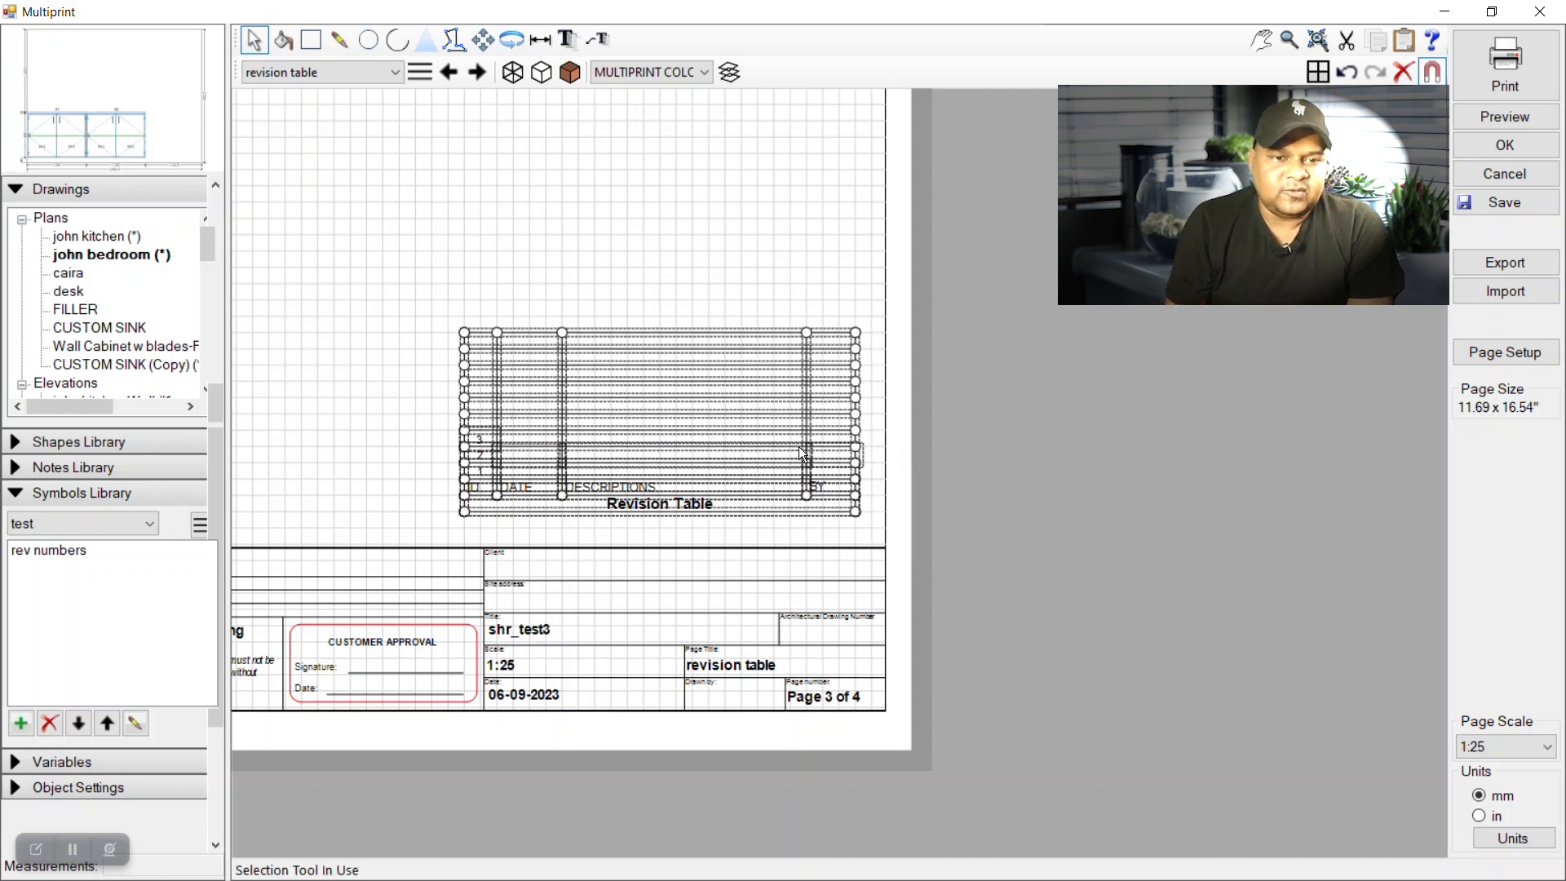
{"action": "right_click", "coordinate": [799, 447]}
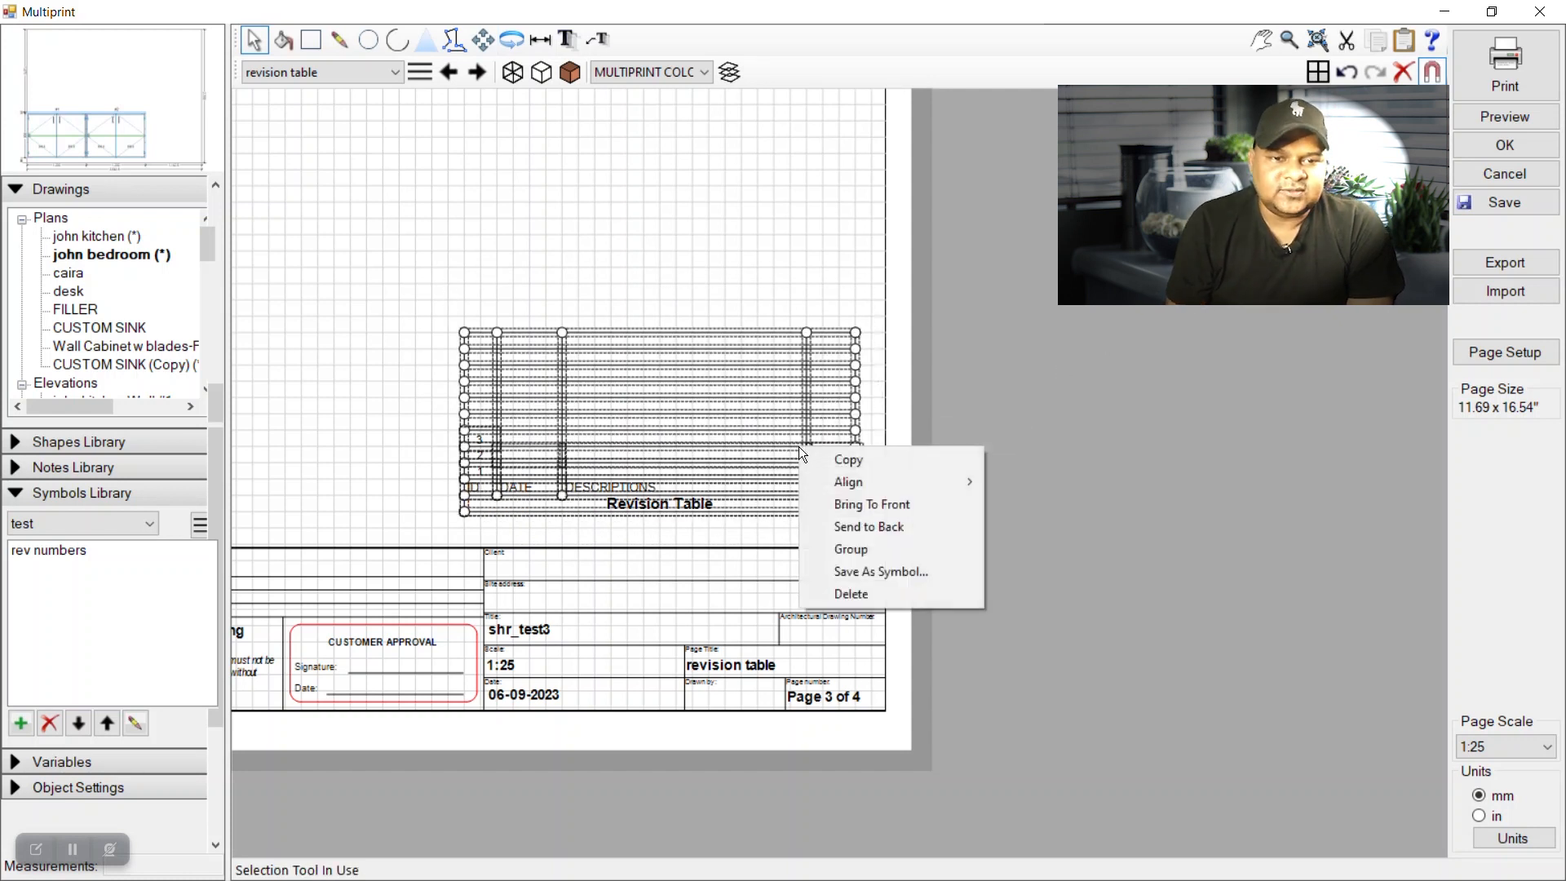
{"action": "left_click", "coordinate": [848, 529]}
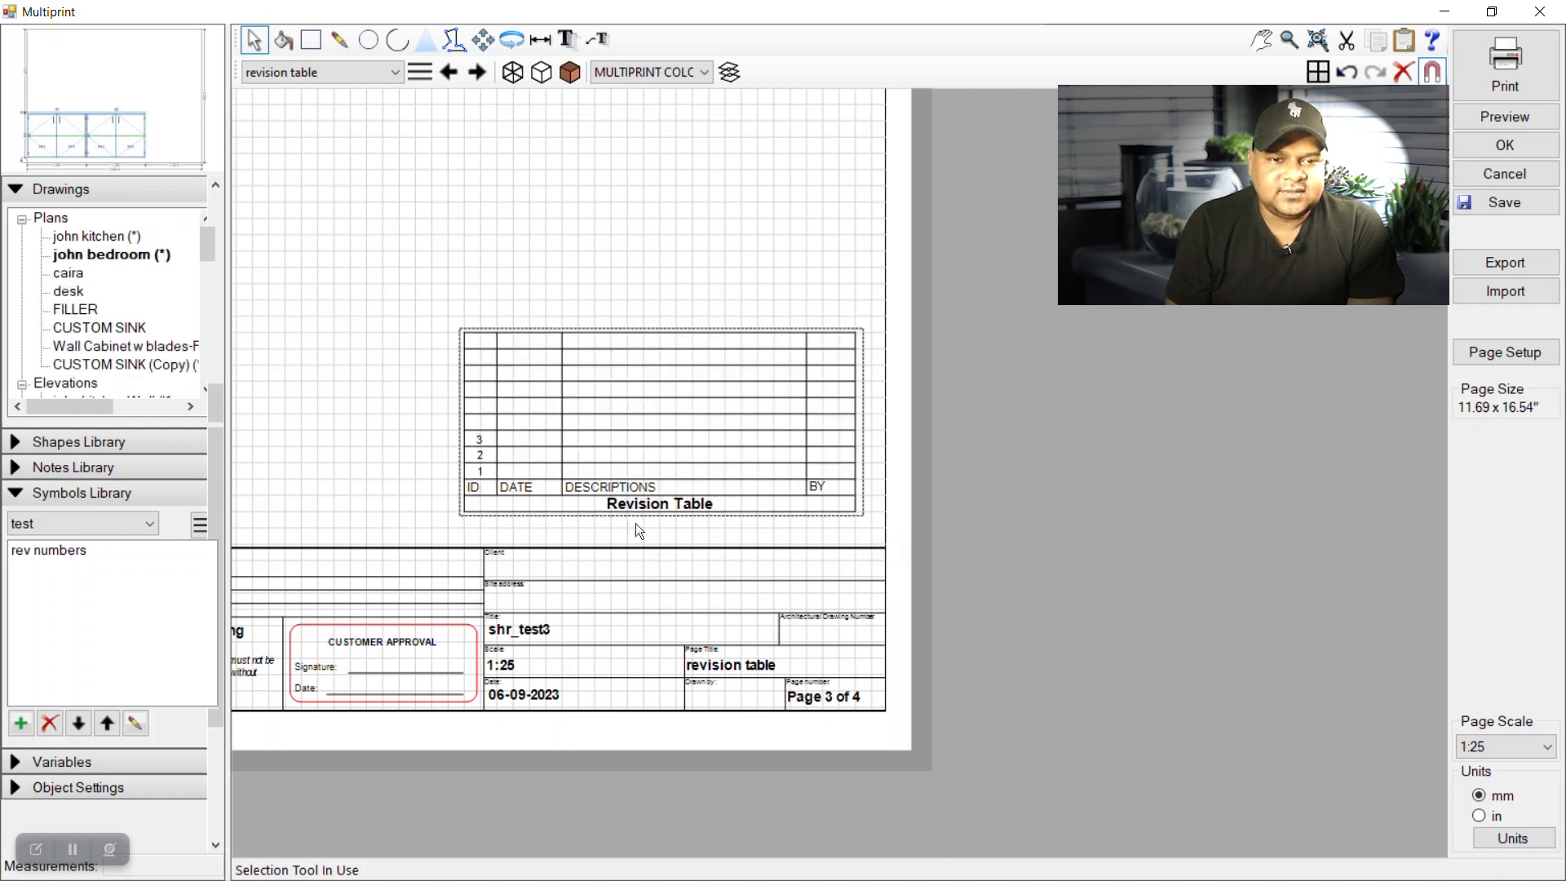
{"action": "left_click_drag", "start_coordinate": [414, 281], "coordinate": [863, 533]}
{"action": "left_click_drag", "start_coordinate": [437, 295], "coordinate": [862, 528]}
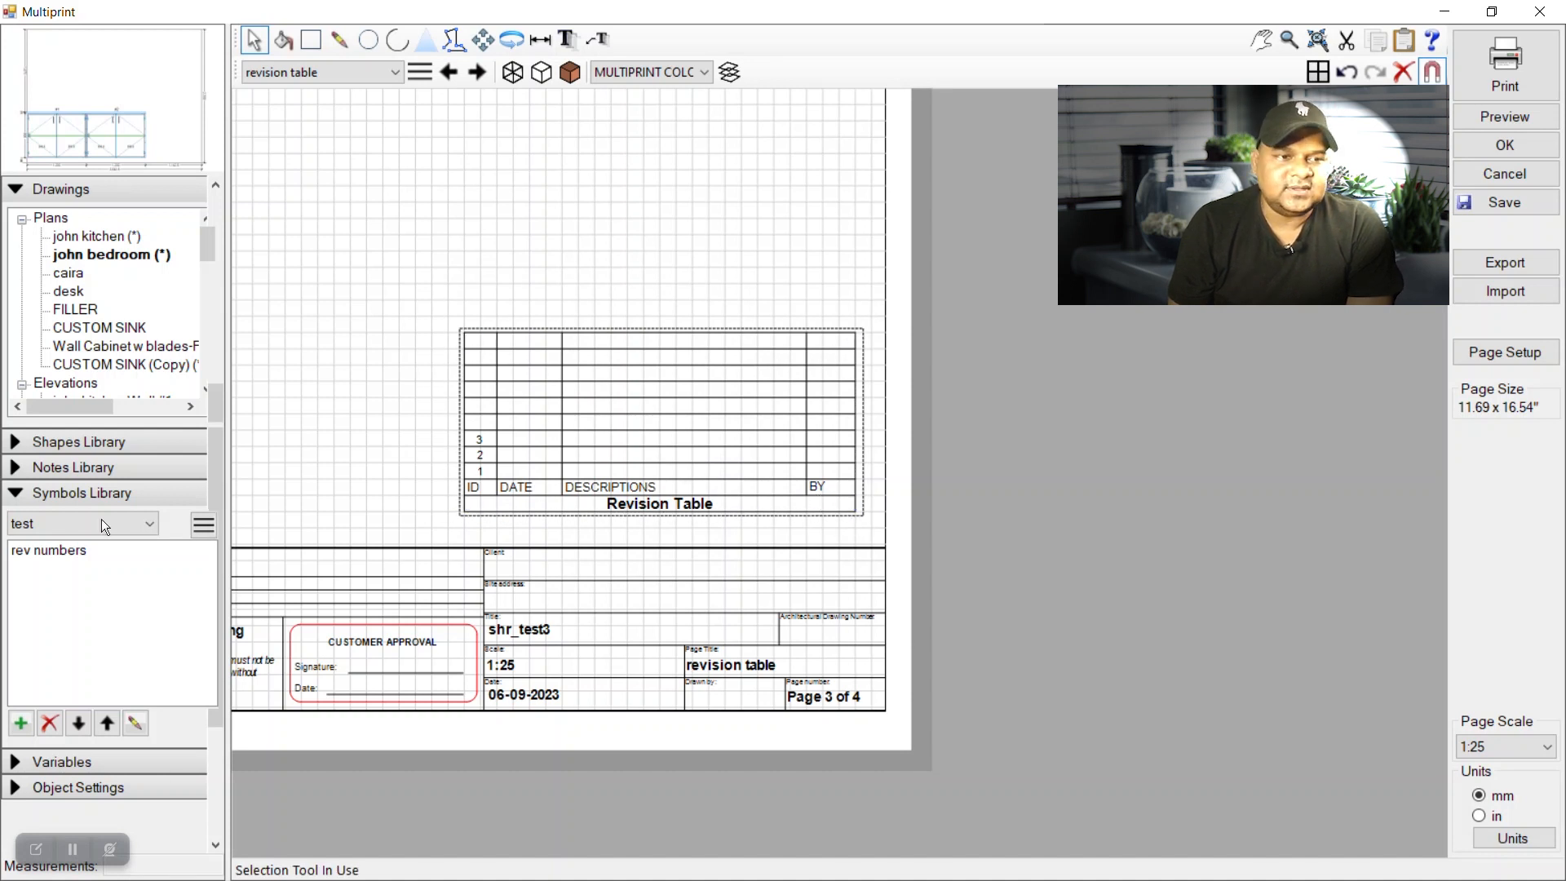
Save the selected table as a new symbol named 'Revision Table-V1'.
{"action": "left_click", "coordinate": [22, 728]}
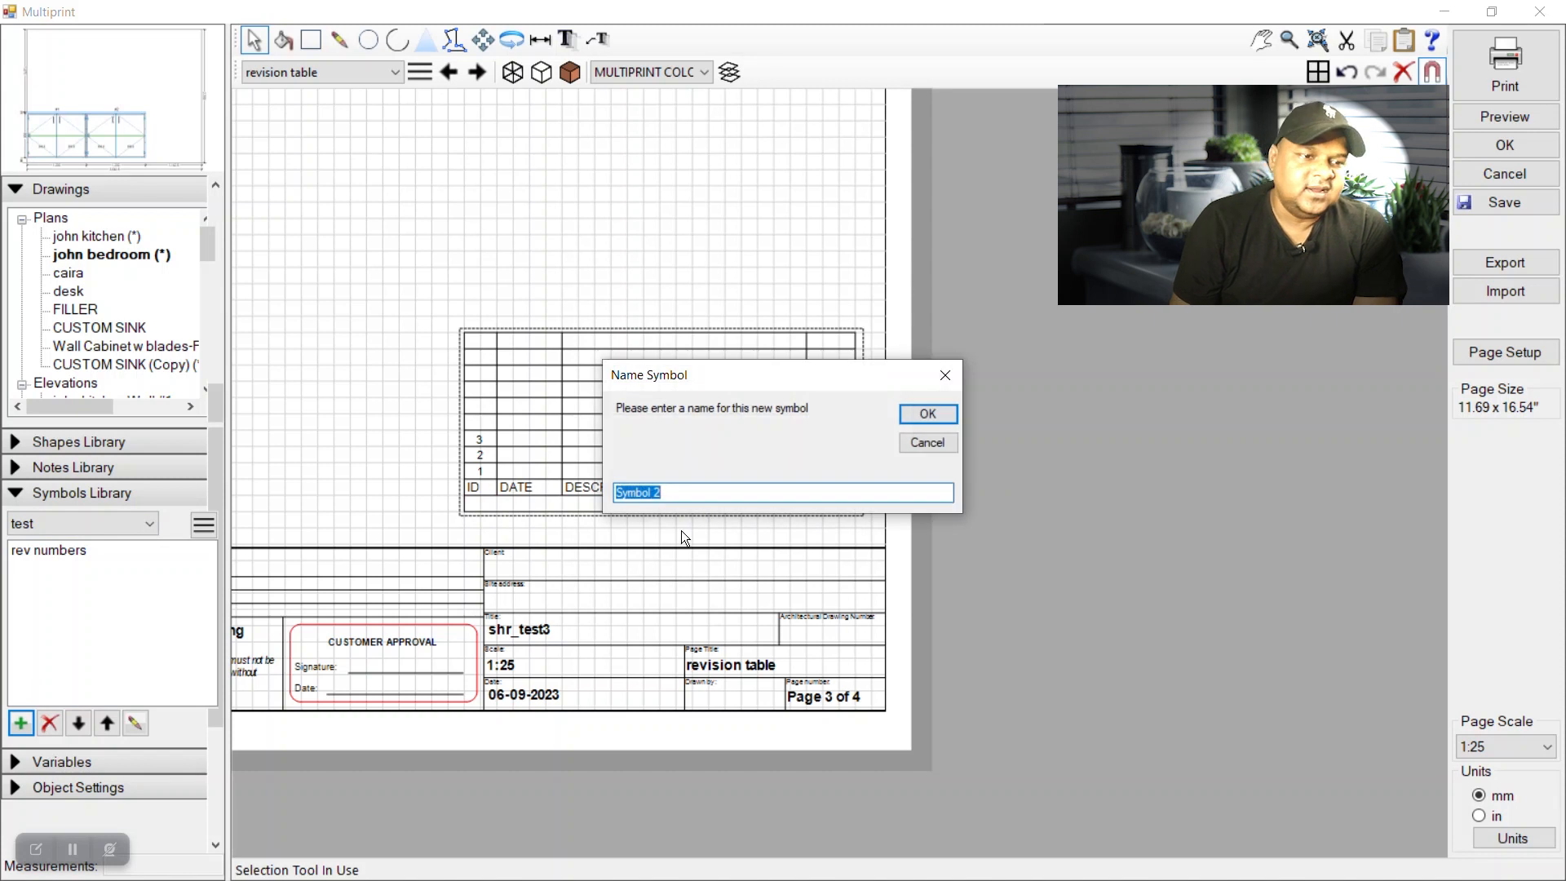
{"action": "type", "text": "rEVIS"}
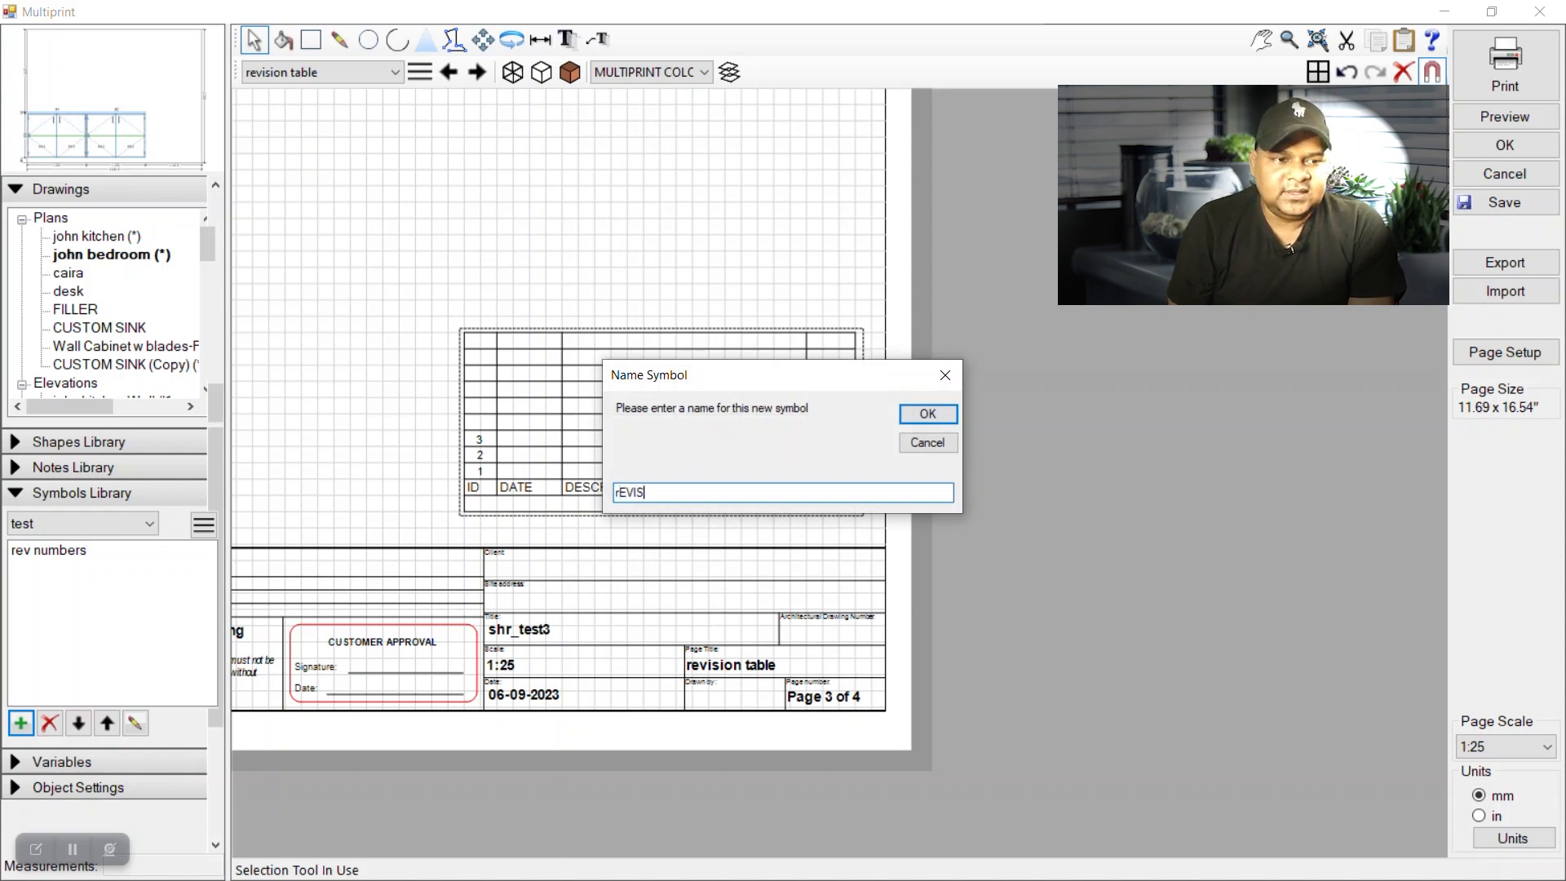
{"action": "key", "text": "BackSpace"}
{"action": "key", "text": "BackSpace"}
{"action": "type", "text": "Revision Table-V1"}
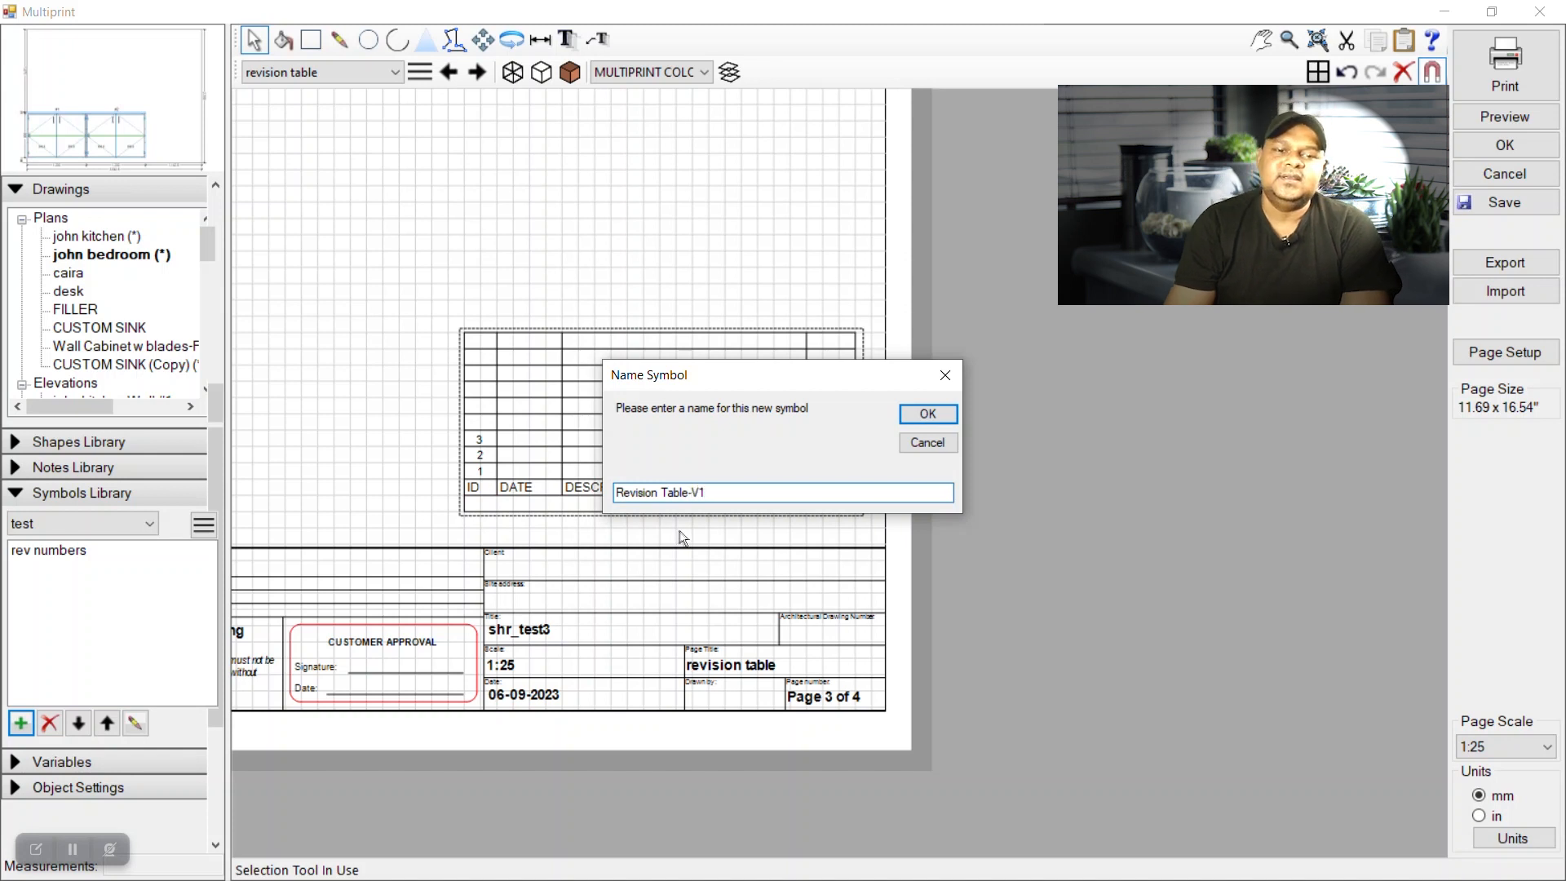
{"action": "left_click", "coordinate": [927, 414]}
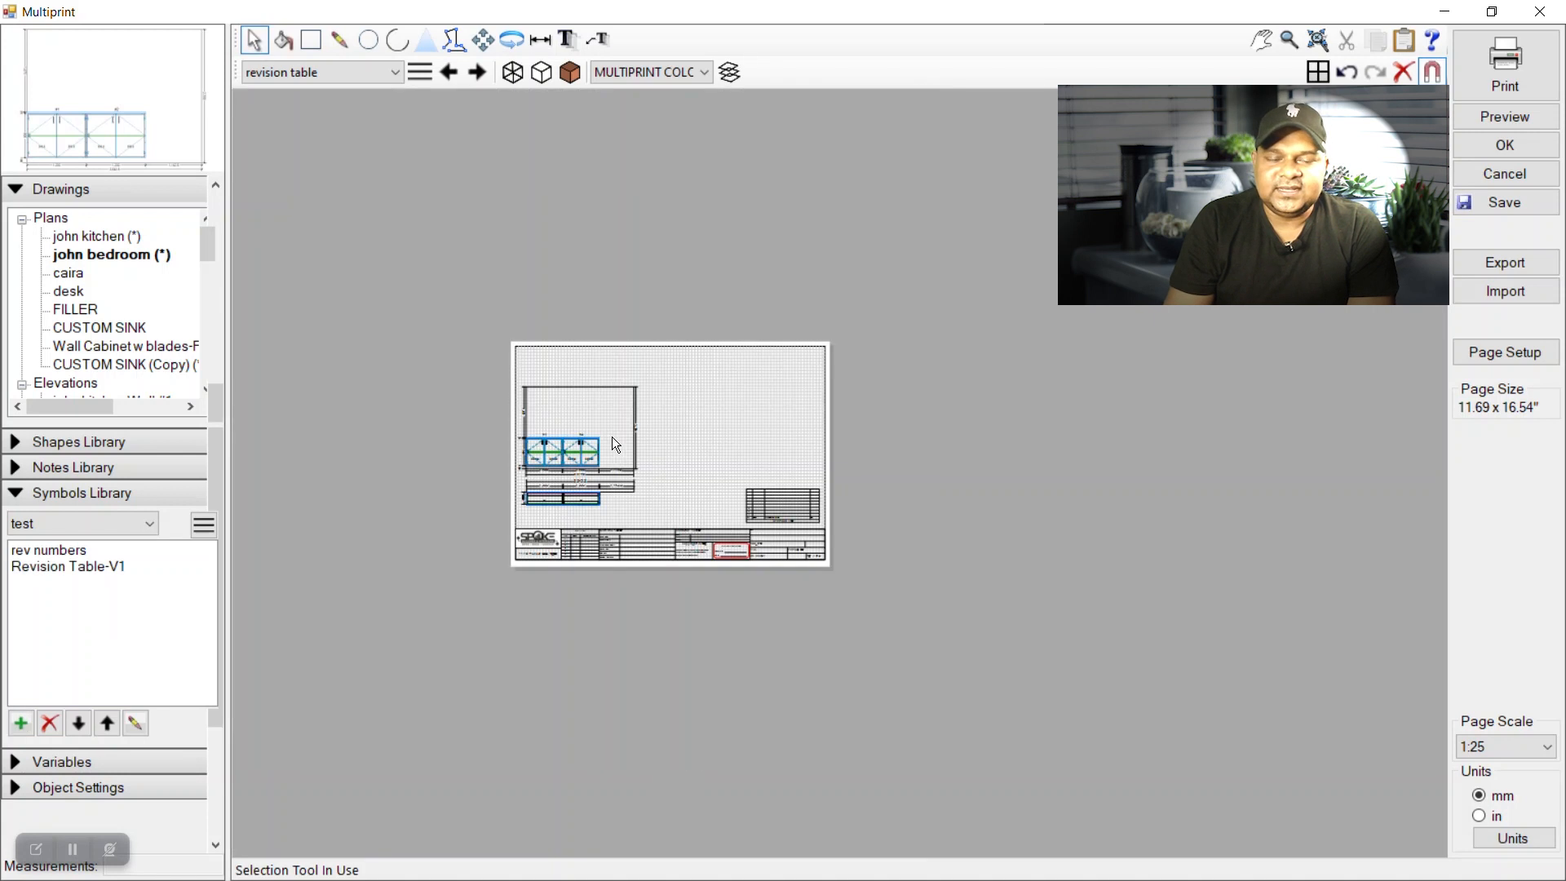
Delete the page's revision table and drop Revision Table-V1 above the title block.
{"action": "left_click", "coordinate": [917, 550]}
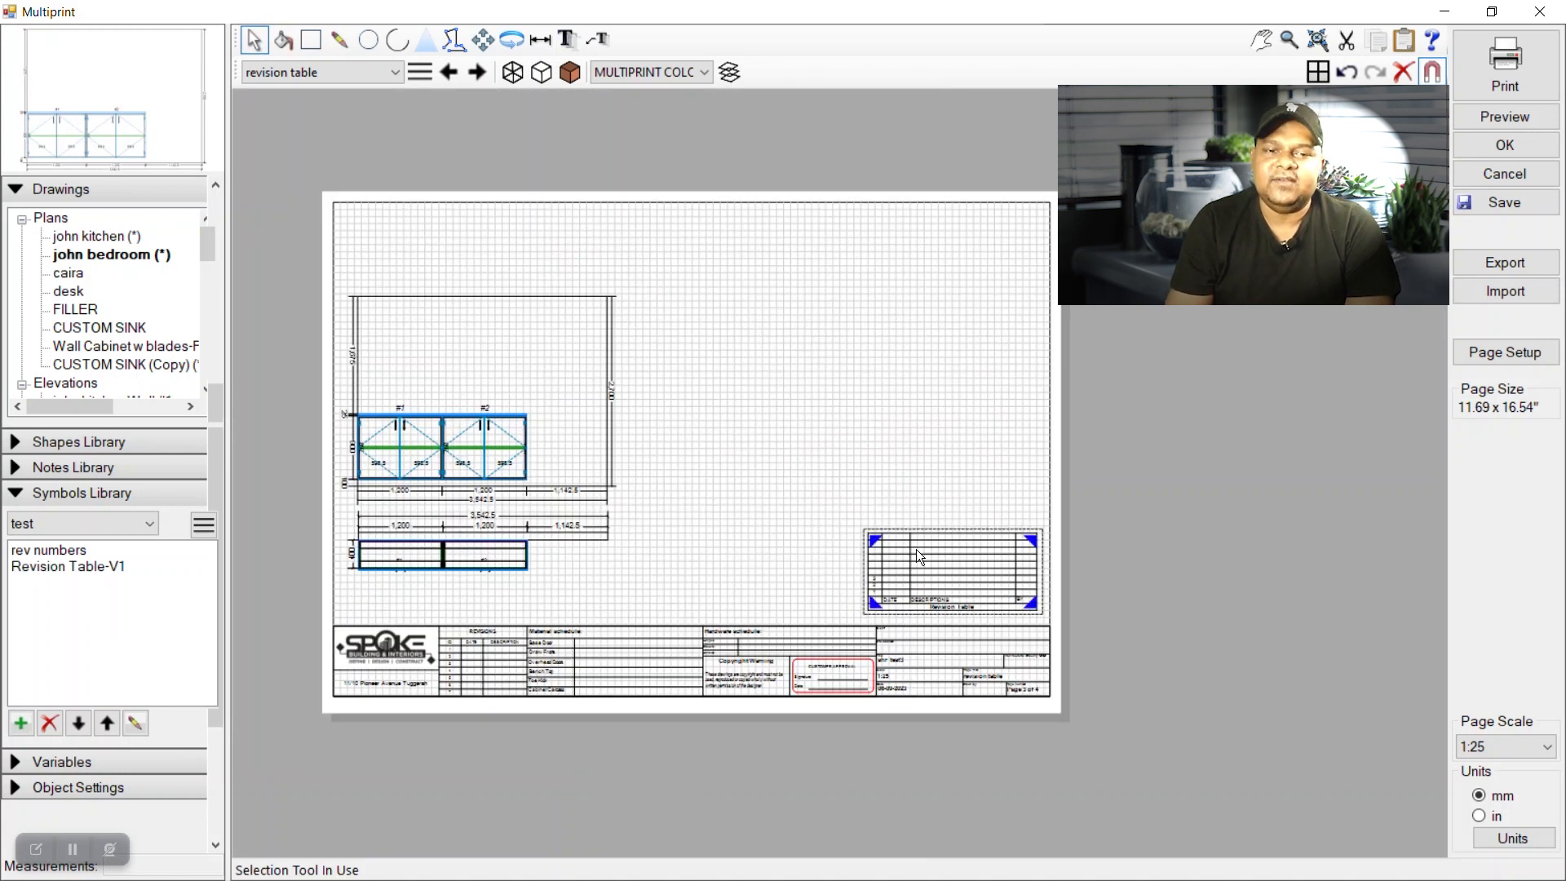
{"action": "key", "text": "Delete"}
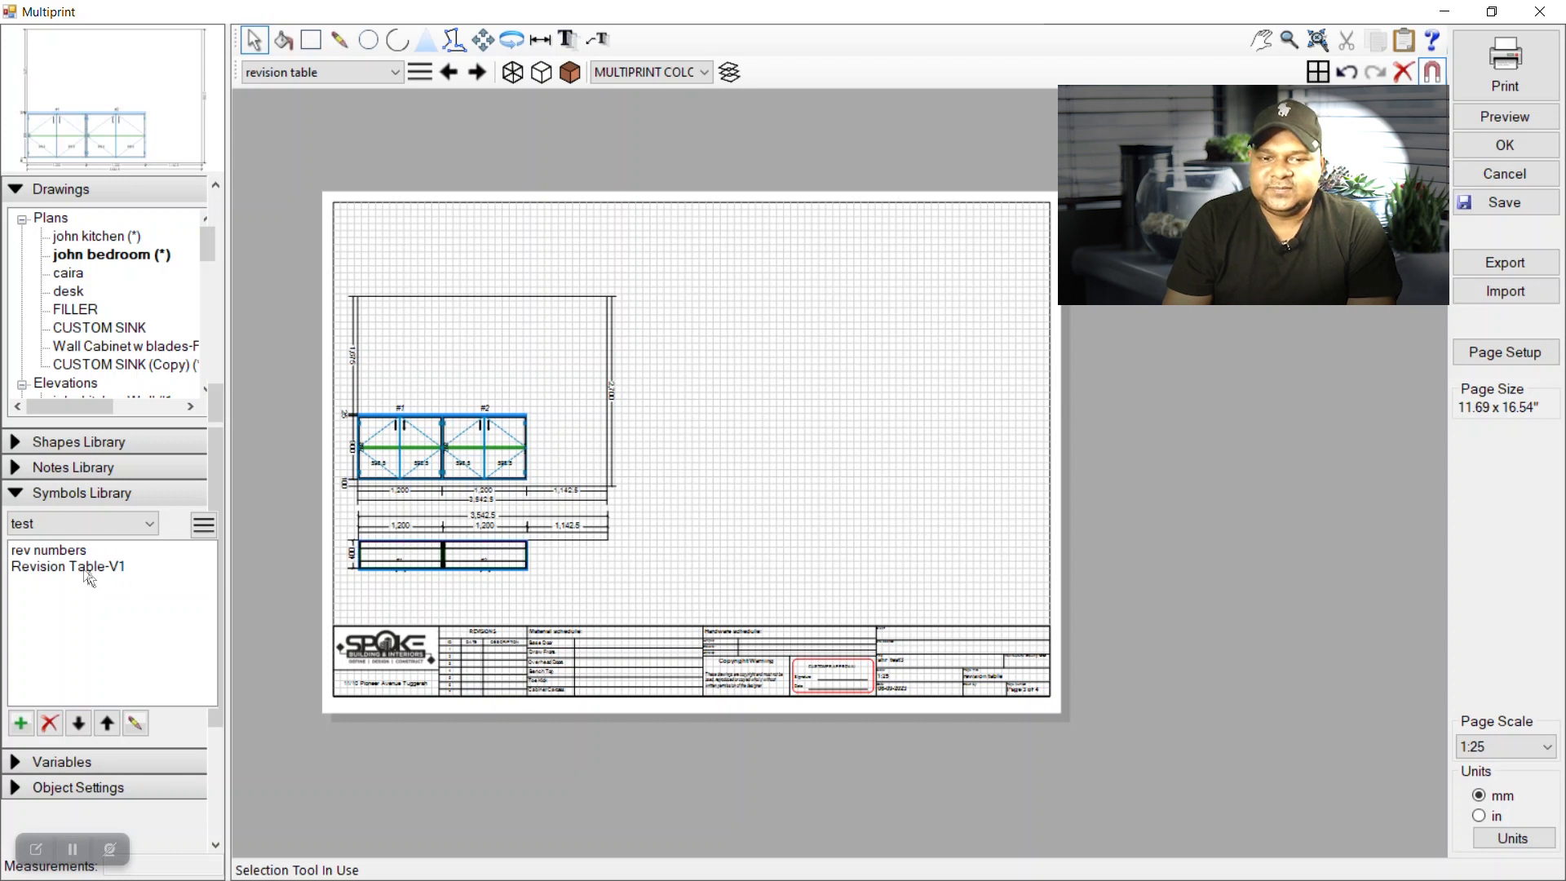
{"action": "left_click", "coordinate": [84, 568]}
{"action": "left_click_drag", "start_coordinate": [85, 569], "coordinate": [873, 517]}
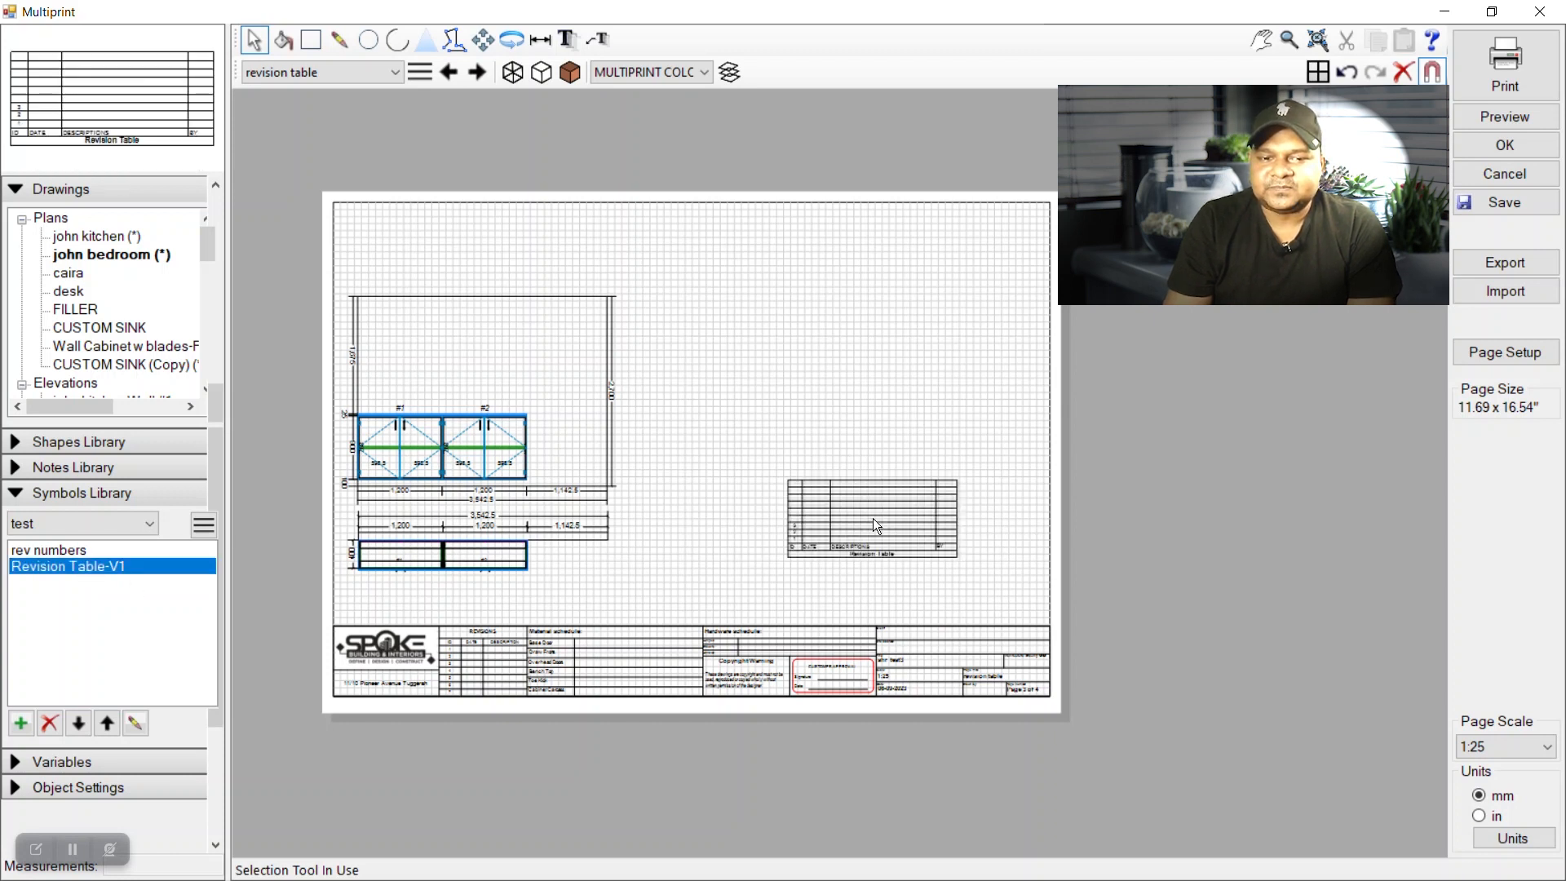
{"action": "scroll", "coordinate": [873, 517], "scroll_direction": "up", "scroll_amount": 3}
{"action": "double_click", "coordinate": [687, 579]}
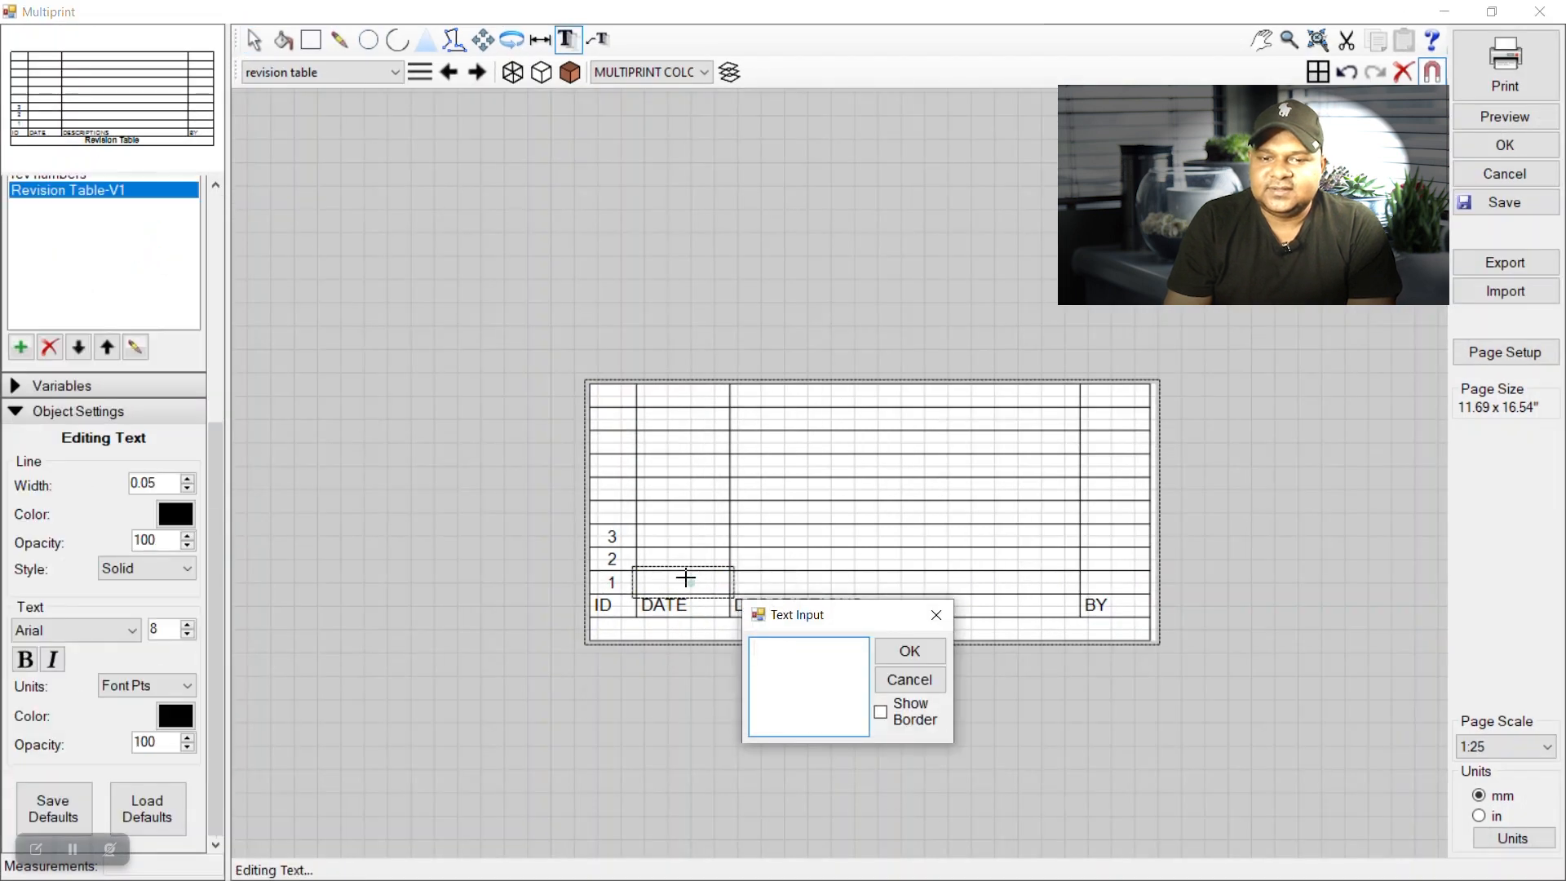
Enter date 3-JAN-23 and description 'Door Colours changed' in revision row 1.
{"action": "type", "text": "3-JAN-23"}
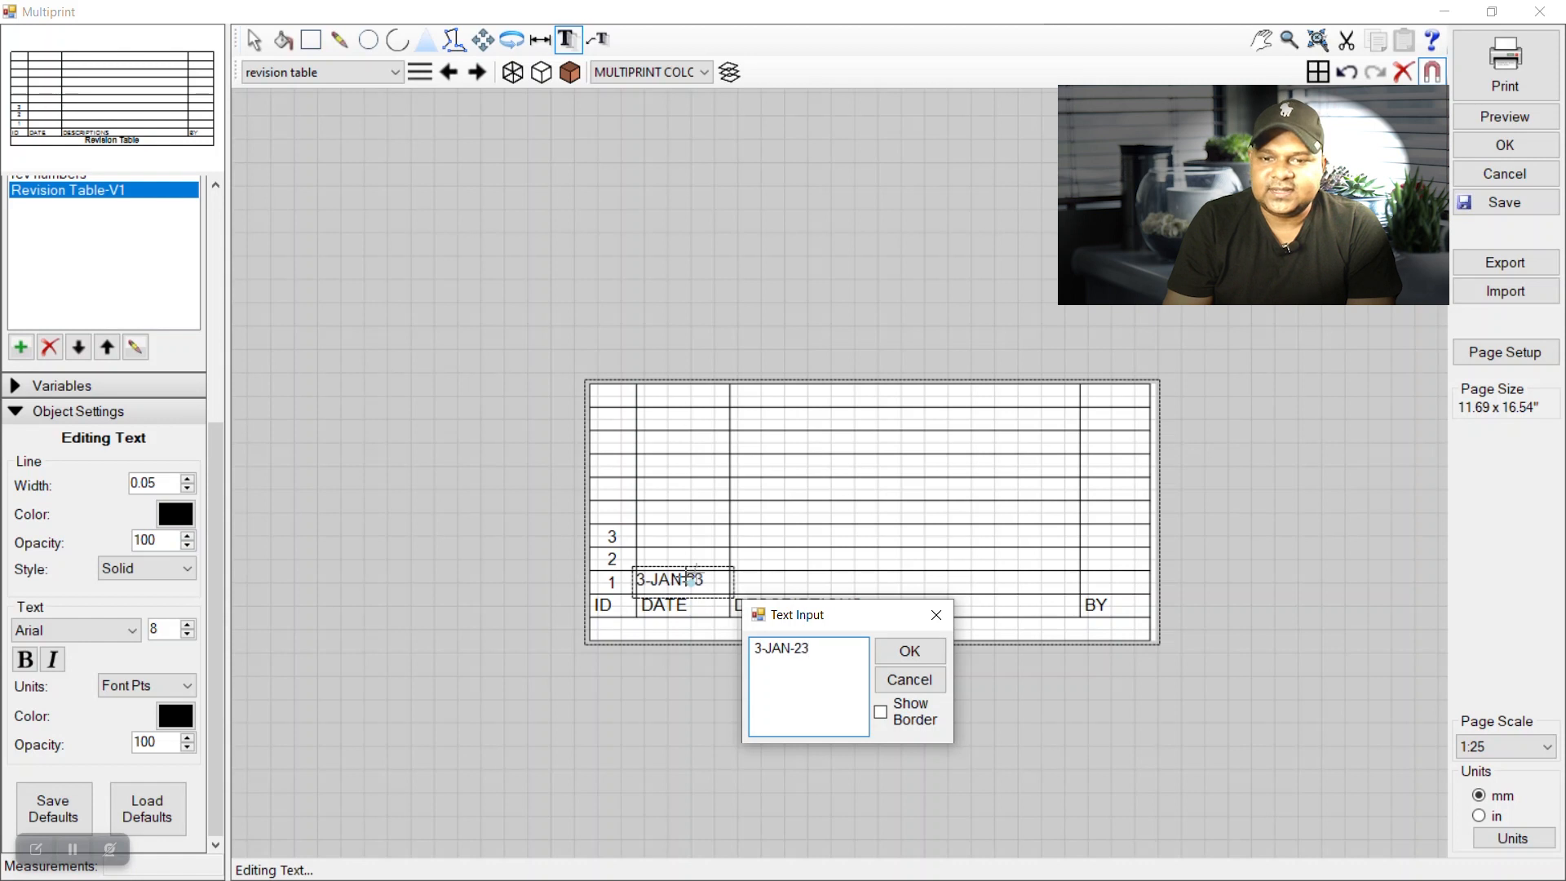
{"action": "left_click", "coordinate": [883, 655]}
{"action": "left_click", "coordinate": [254, 39]}
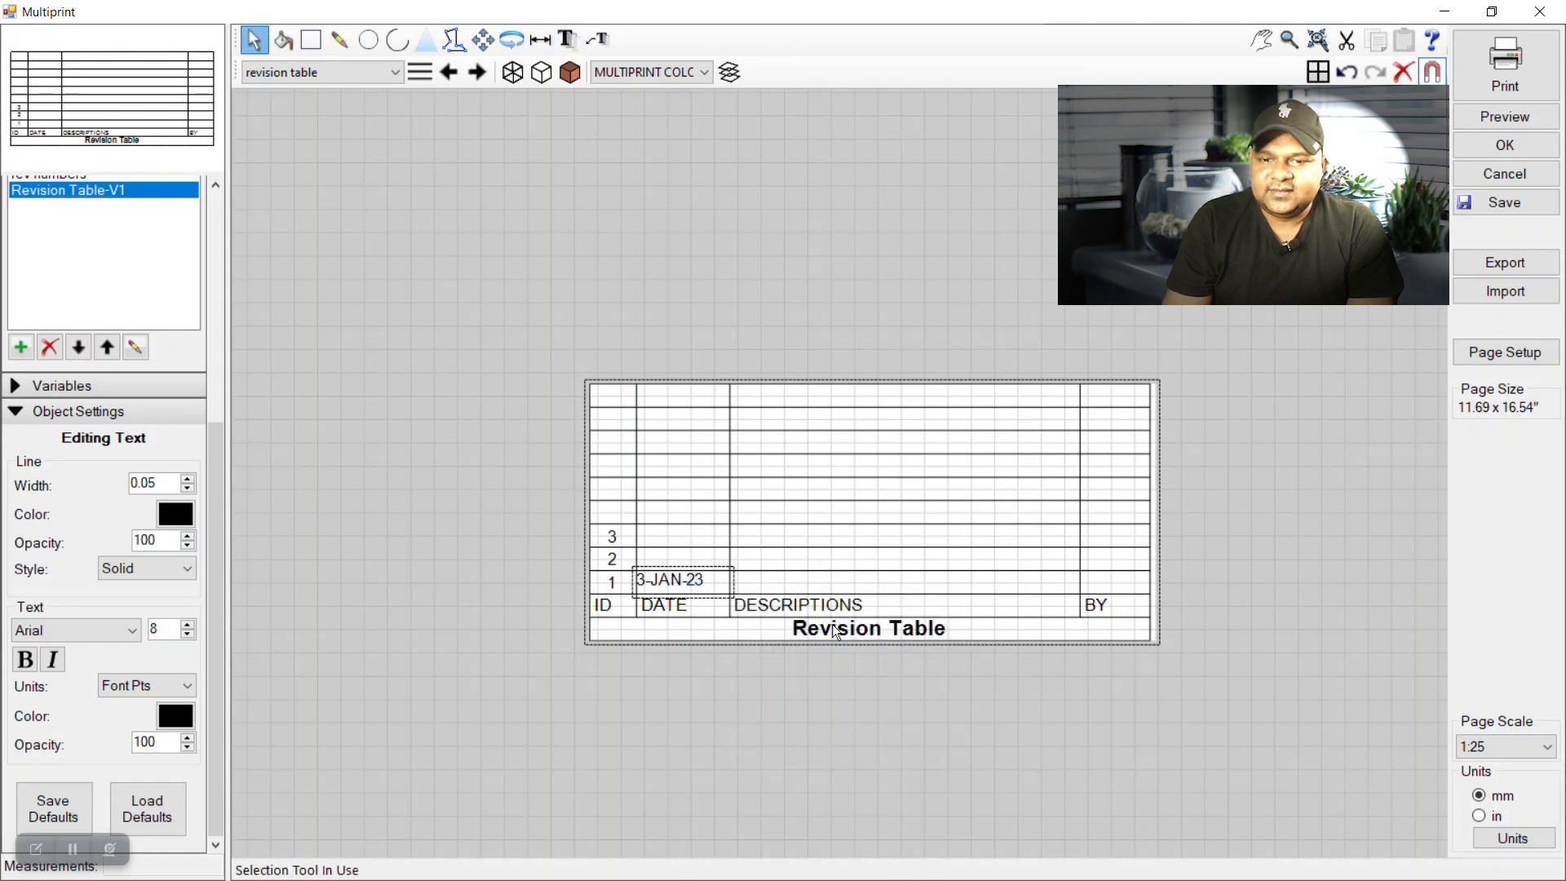
{"action": "double_click", "coordinate": [804, 581]}
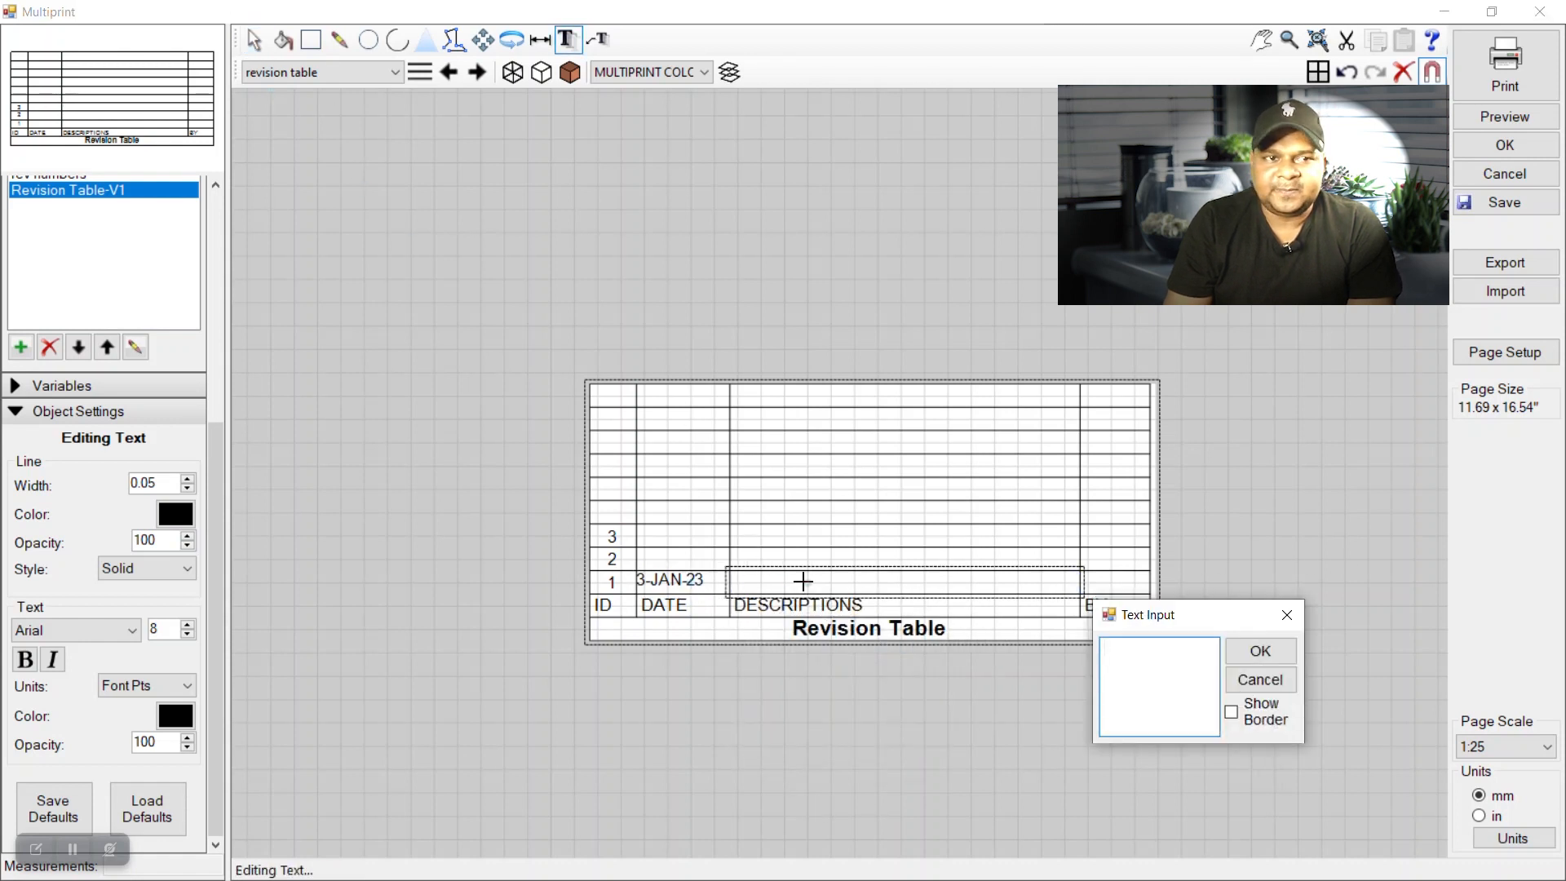
{"action": "type", "text": "Door Colo"}
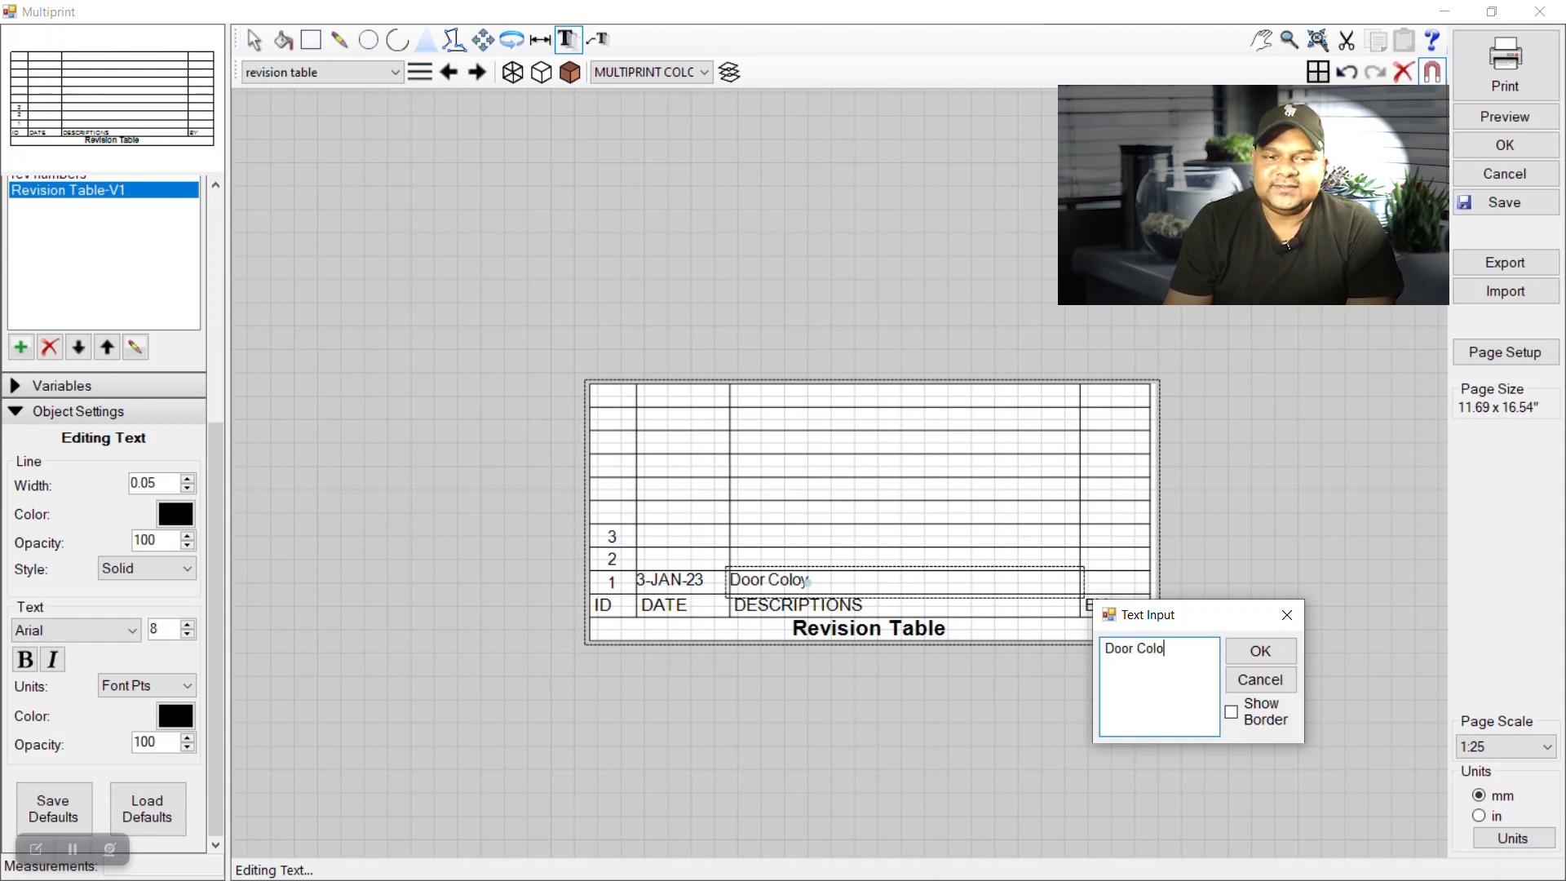
{"action": "type", "text": "yurs changes"}
{"action": "key", "text": "BackSpace"}
{"action": "type", "text": "d"}
{"action": "left_click", "coordinate": [1260, 650]}
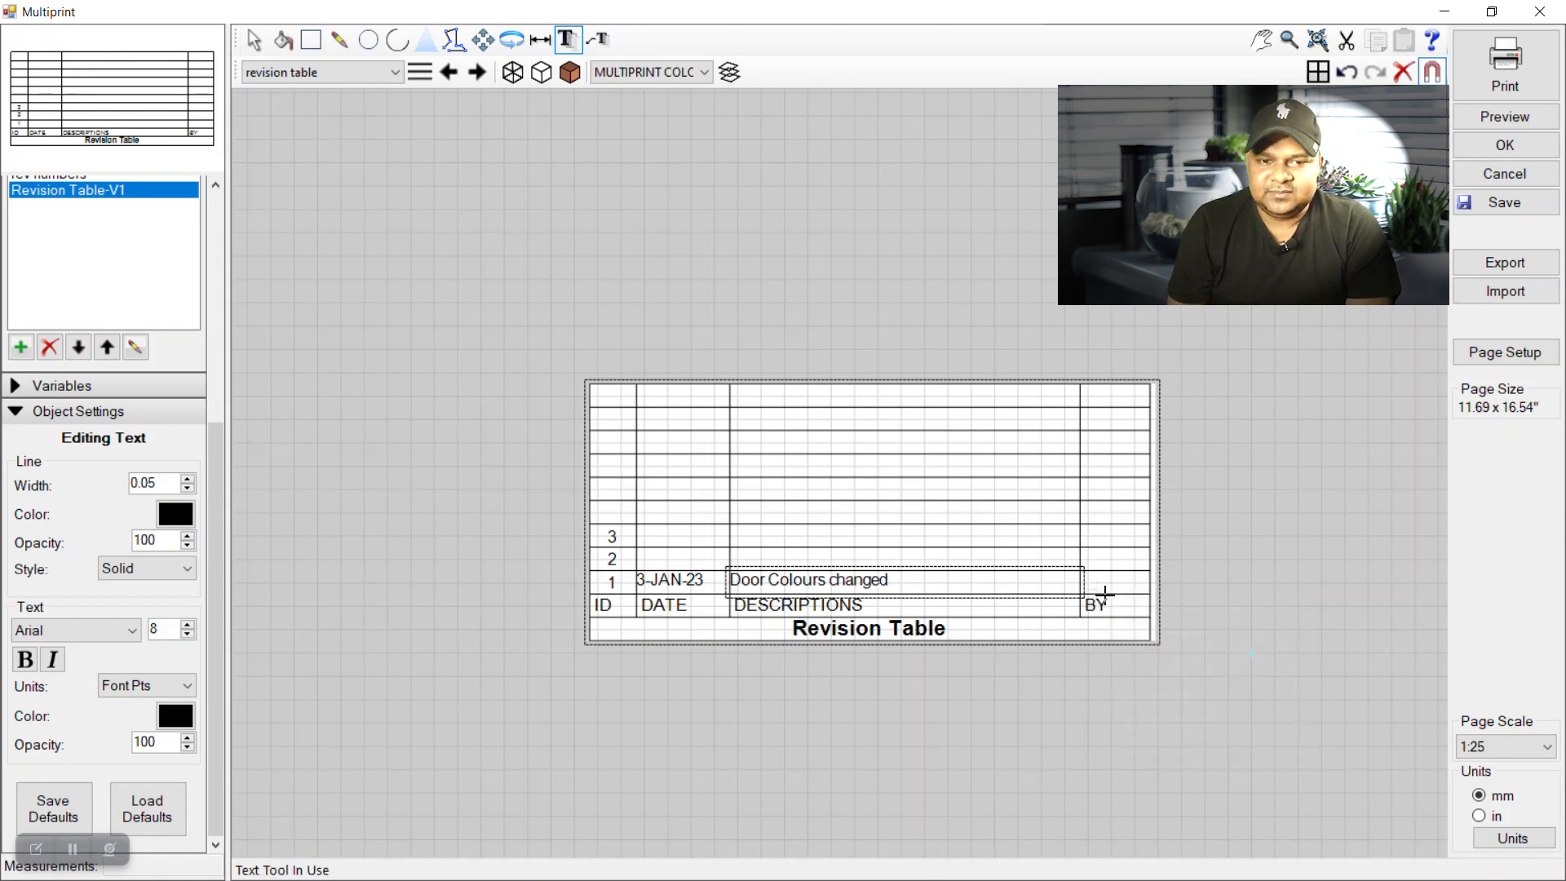
Place the drafter's initials in the row-1 BY cell.
{"action": "left_click", "coordinate": [254, 39]}
{"action": "key", "text": "t"}
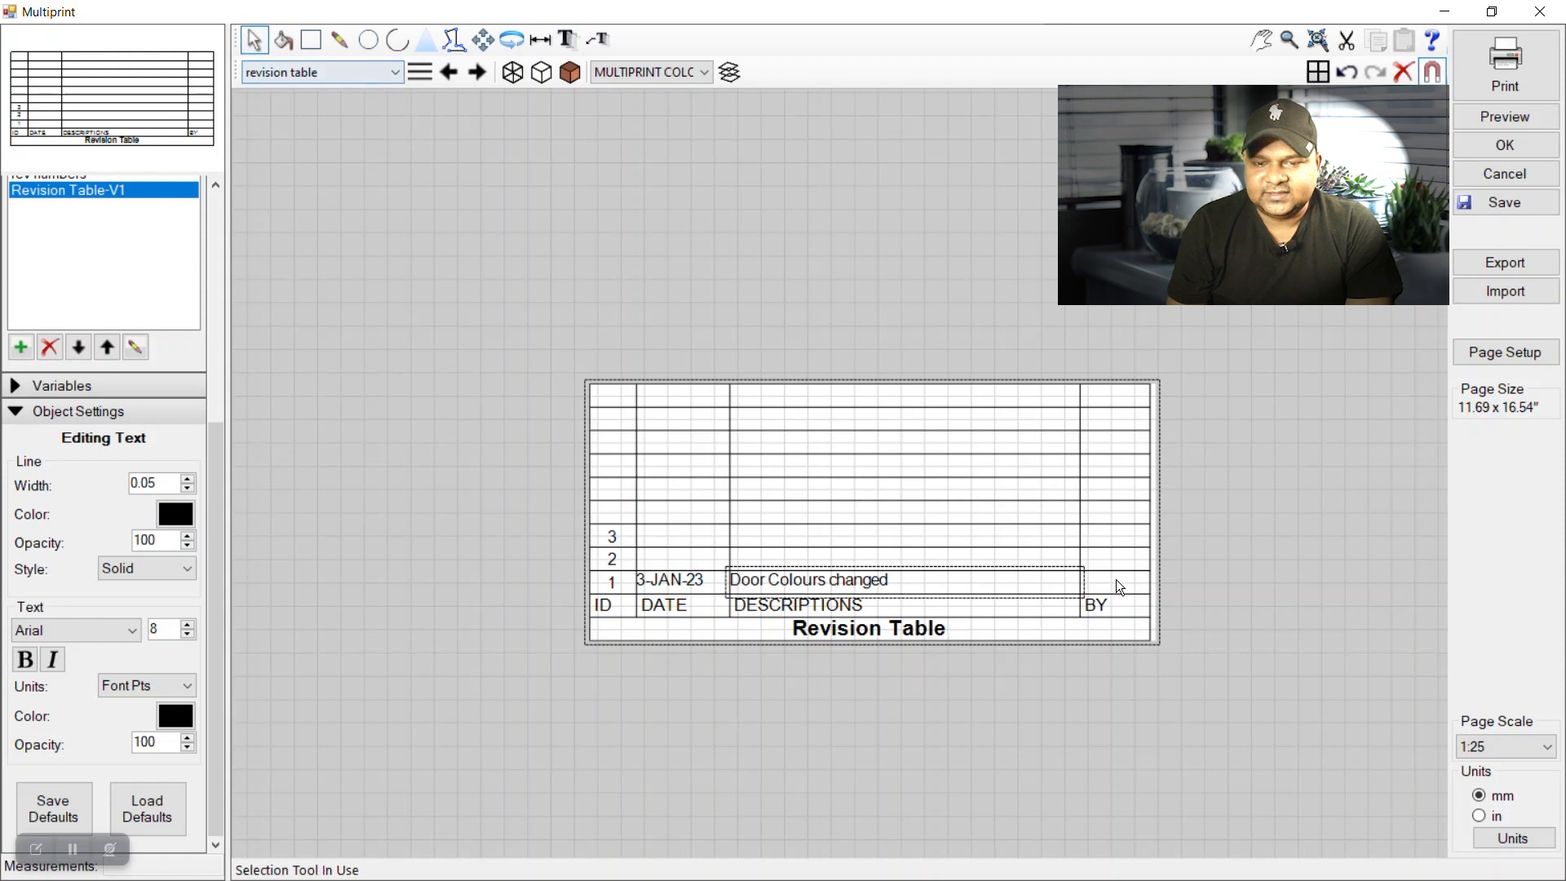
{"action": "left_click", "coordinate": [1115, 579]}
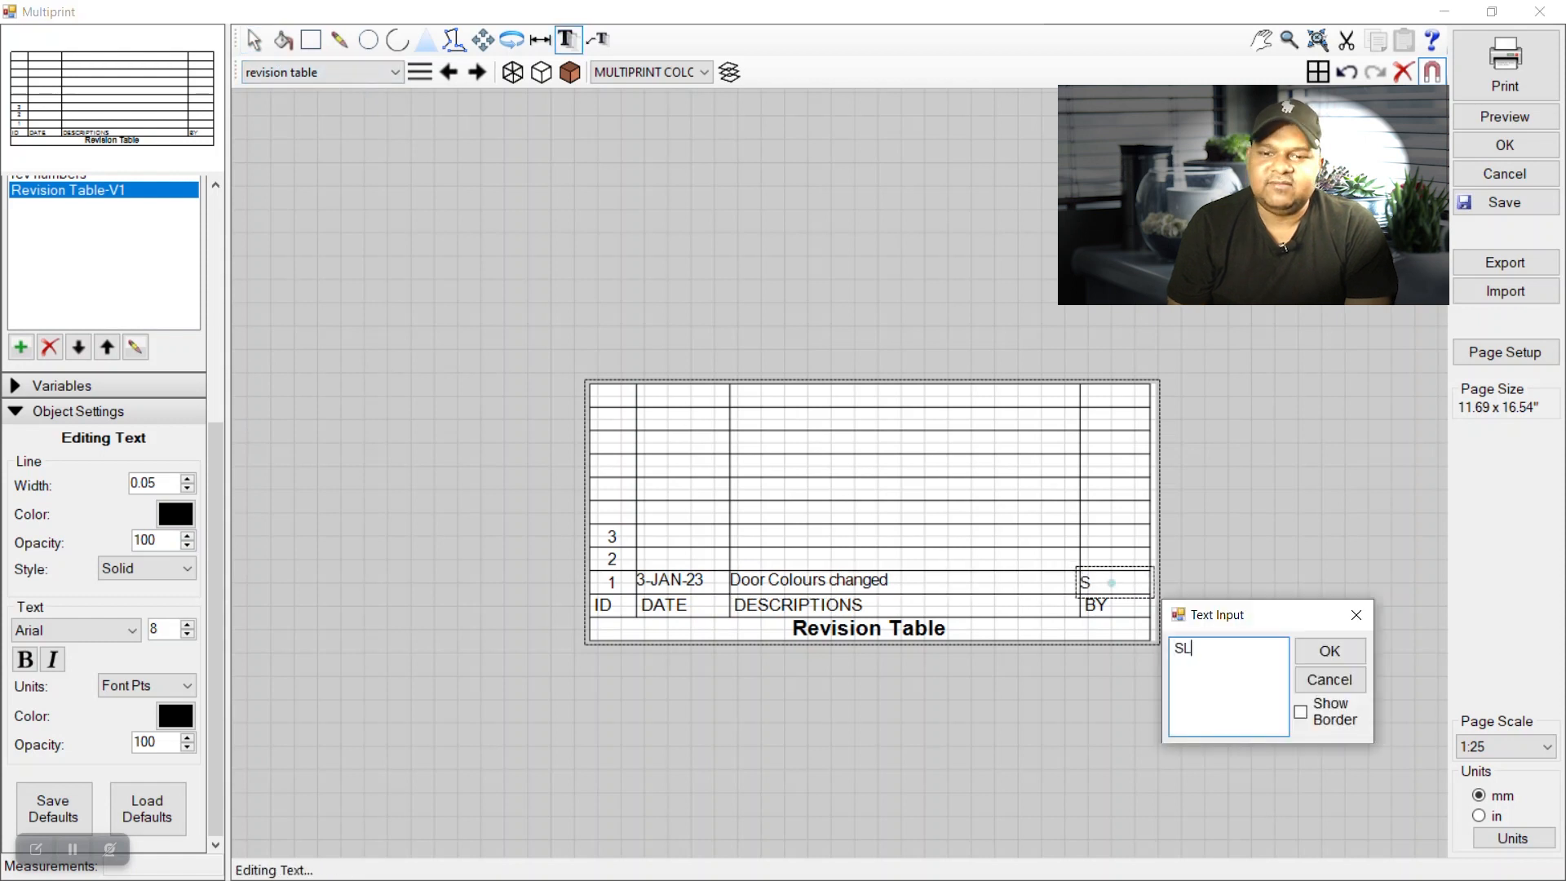
{"action": "left_click", "coordinate": [1329, 650]}
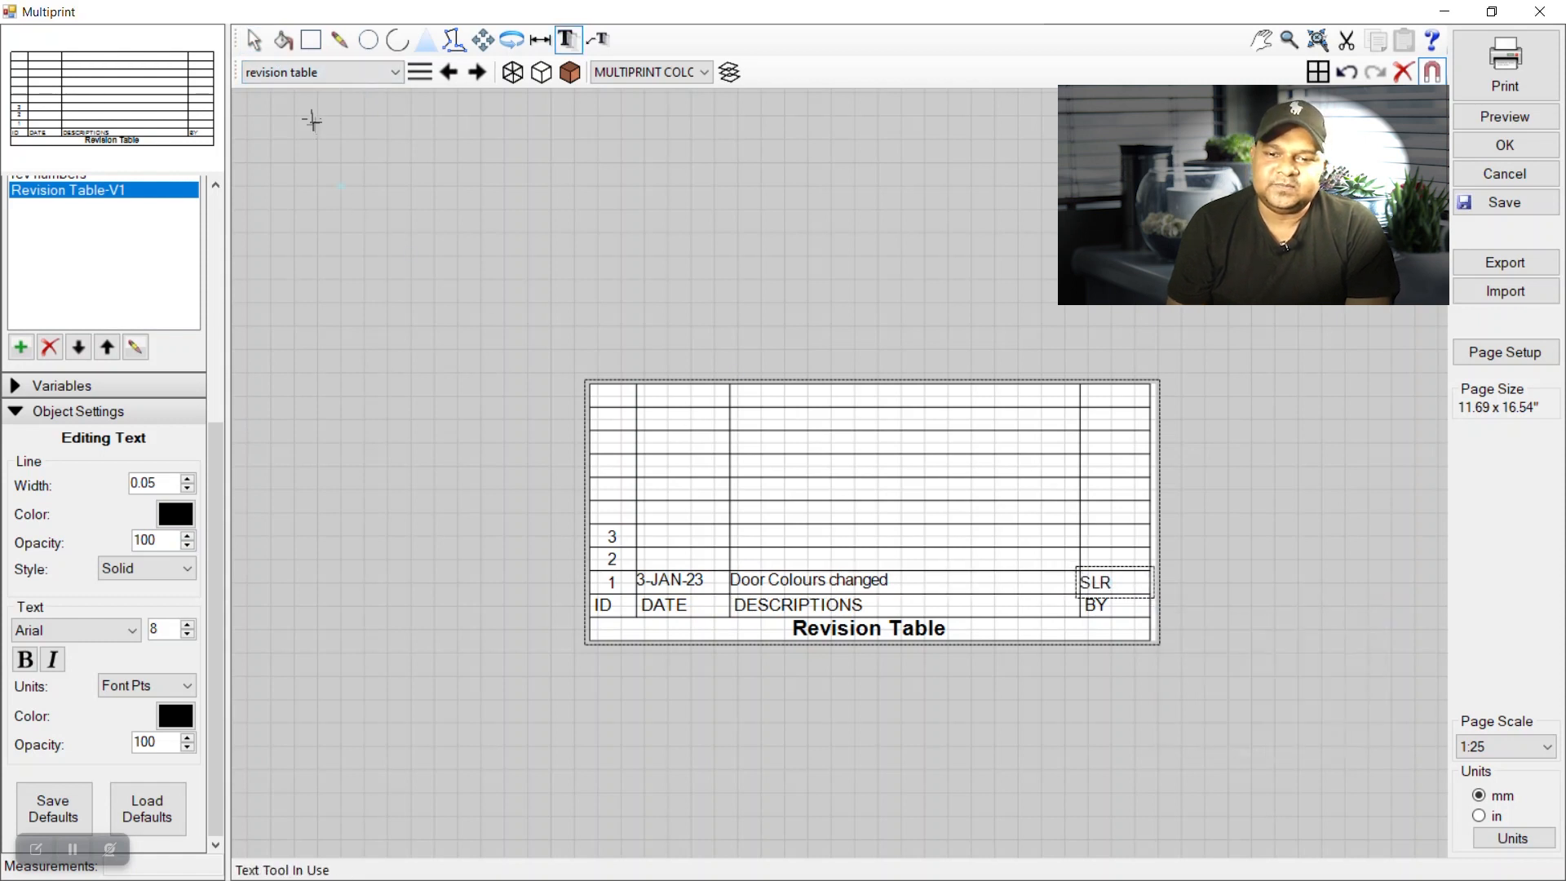
{"action": "left_click", "coordinate": [261, 52]}
{"action": "left_click", "coordinate": [668, 558]}
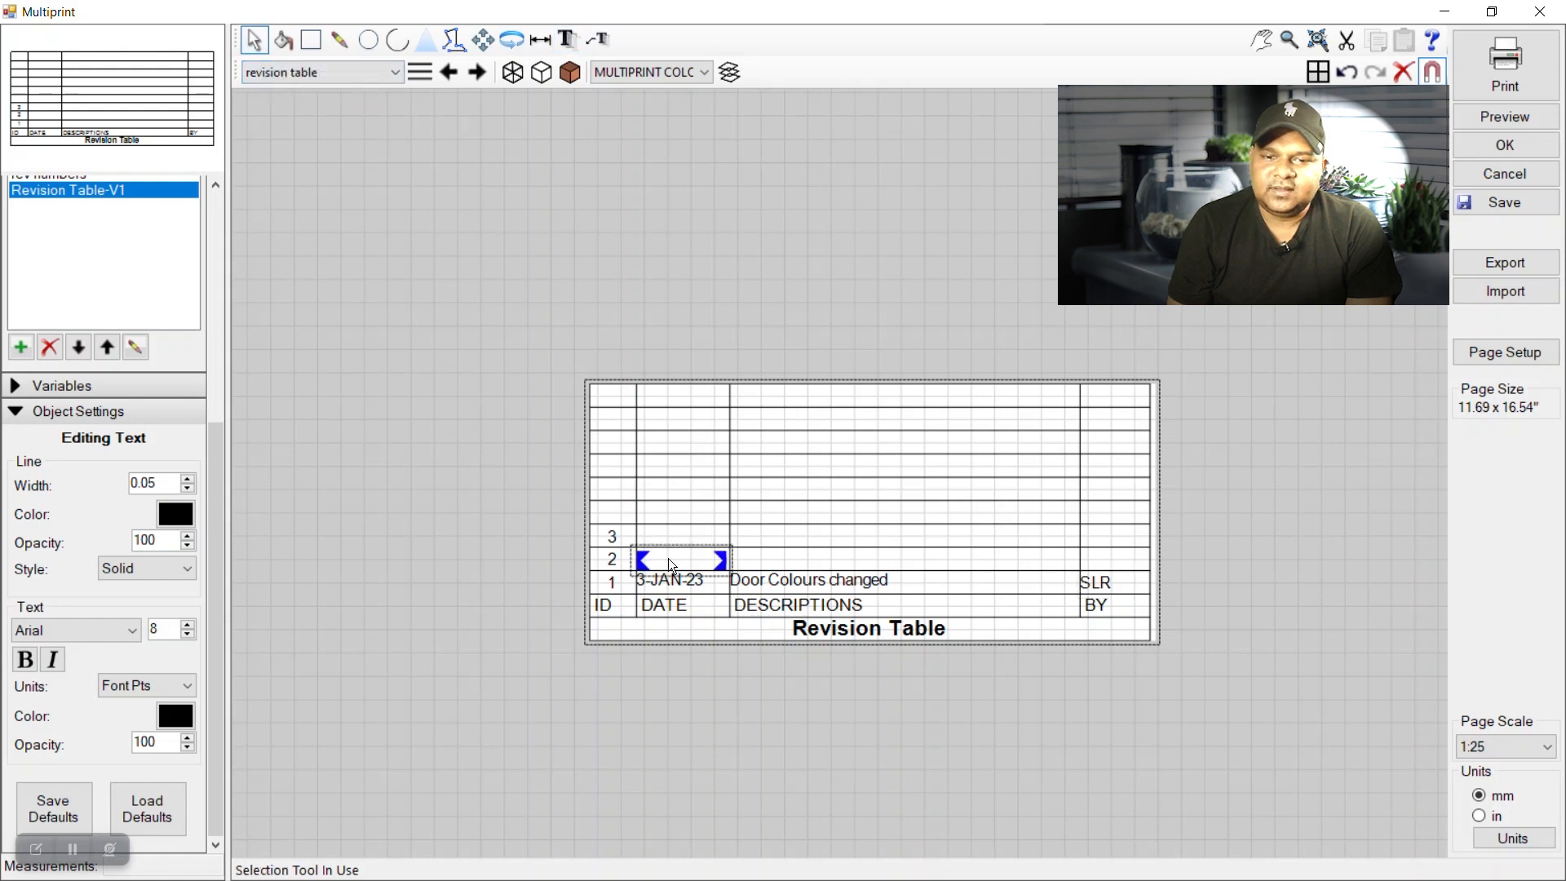
Enter the date 10-JAN-23 in revision row 2's DATE cell.
{"action": "key", "text": "t"}
{"action": "left_click", "coordinate": [667, 558]}
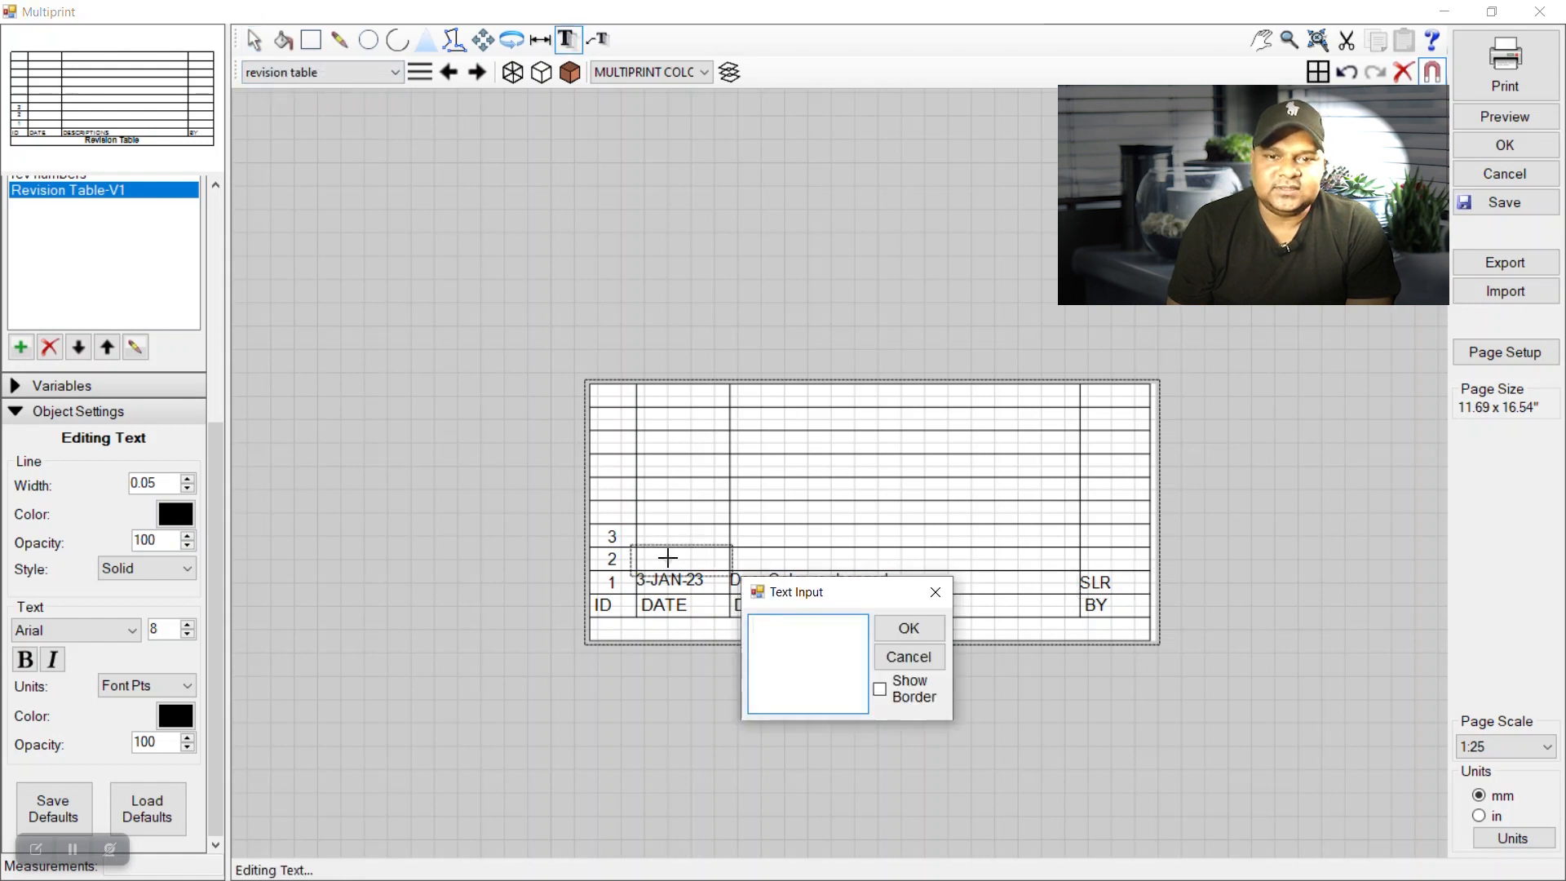
{"action": "type", "text": "10-JAN-23"}
{"action": "left_click", "coordinate": [909, 628]}
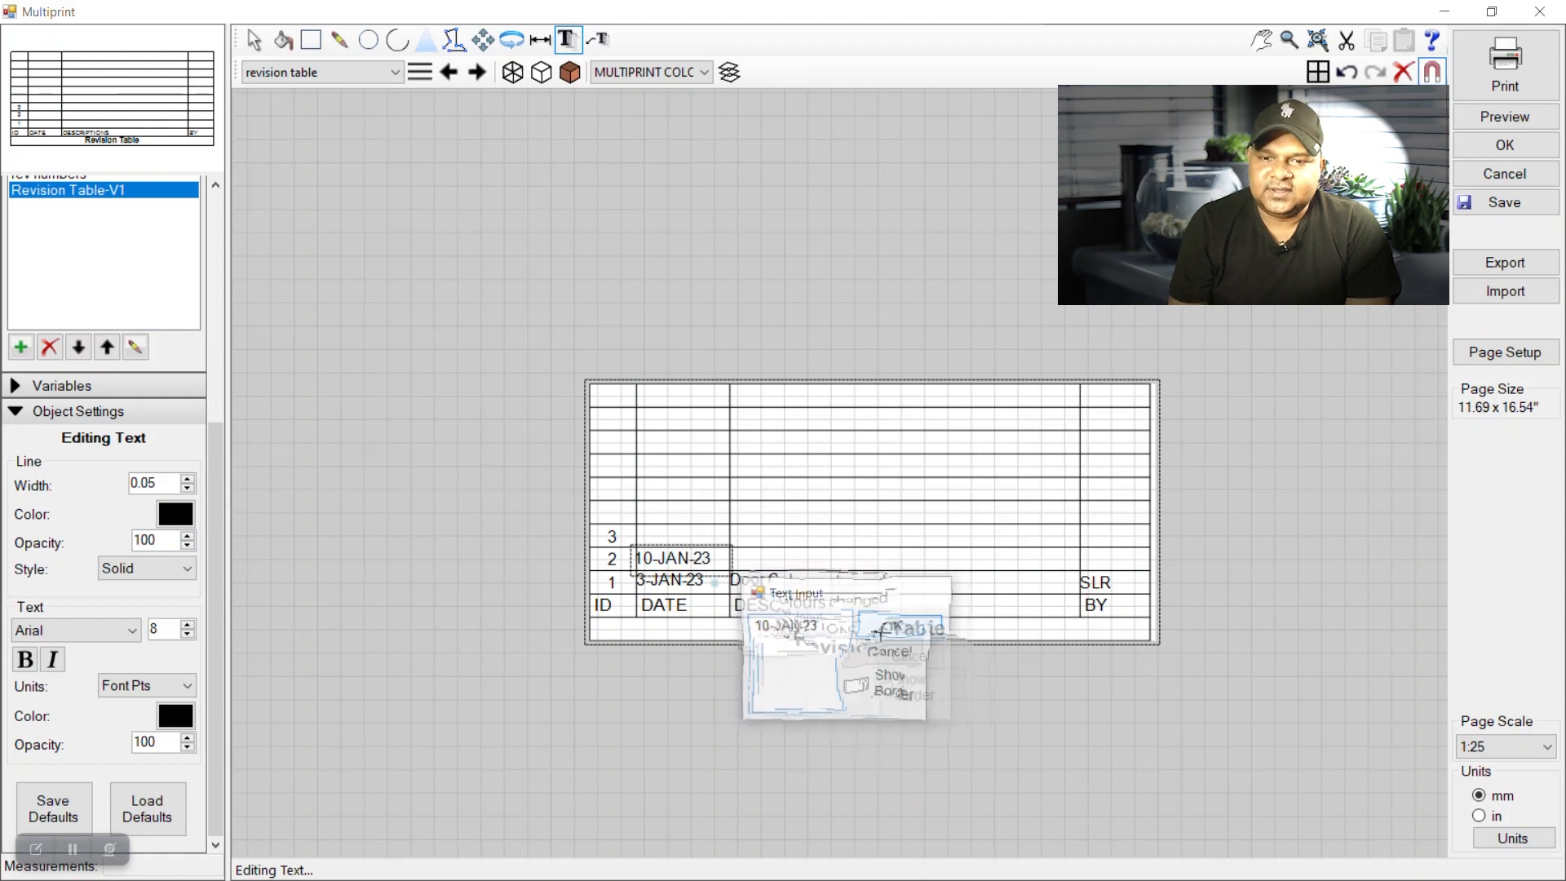
{"action": "left_click", "coordinate": [253, 39]}
Enter KICK FACE COLOUR CHANGED as revision row 2's description.
{"action": "key", "text": "t"}
{"action": "left_click", "coordinate": [806, 559]}
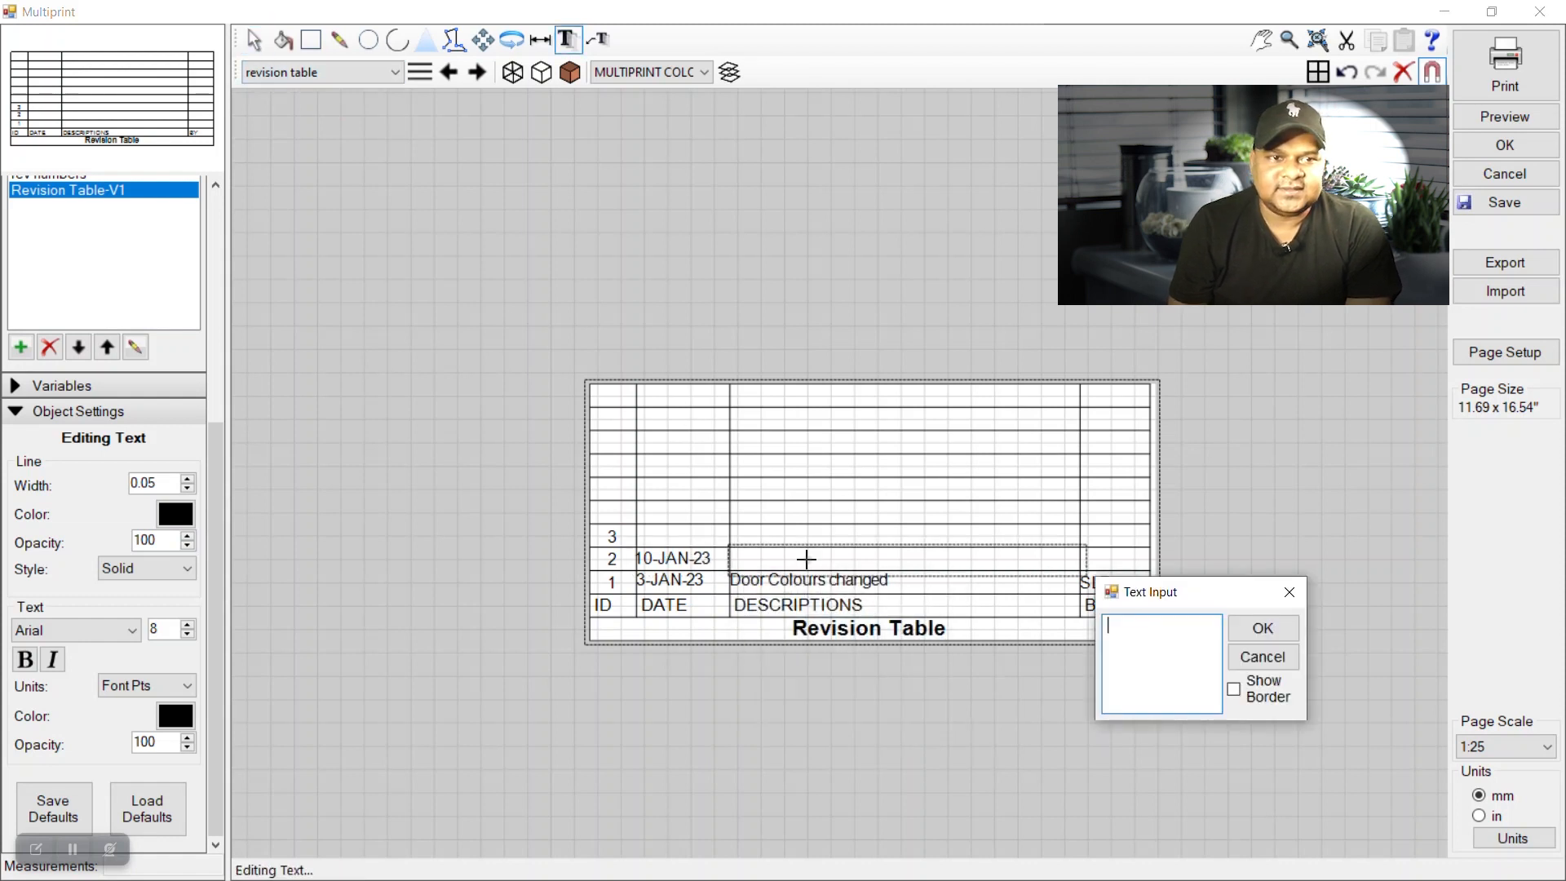
{"action": "type", "text": "KICK"}
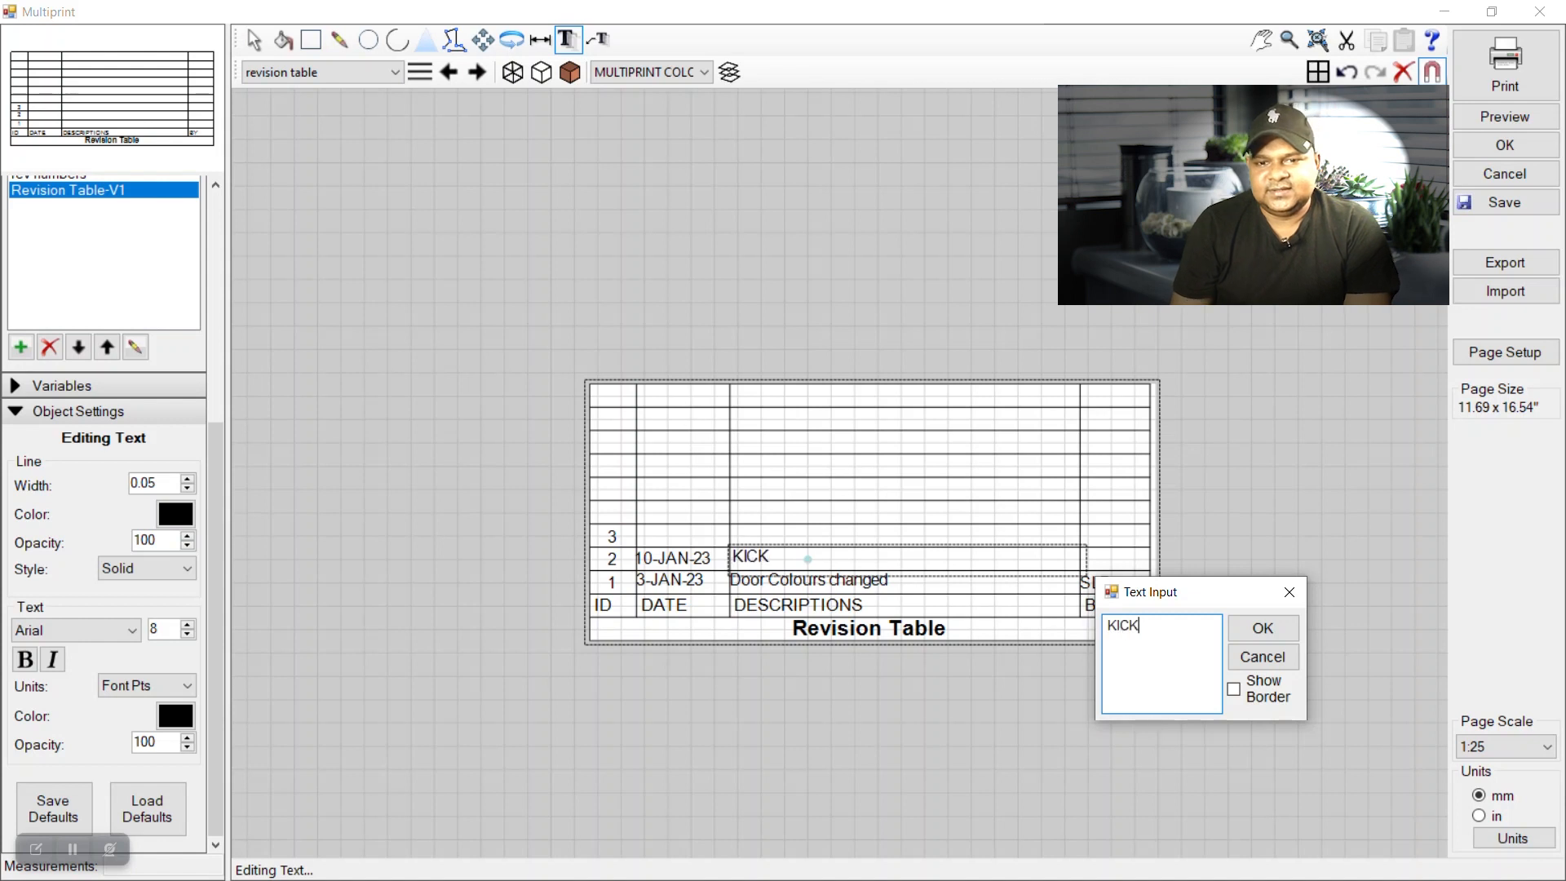
{"action": "type", "text": " FACE"}
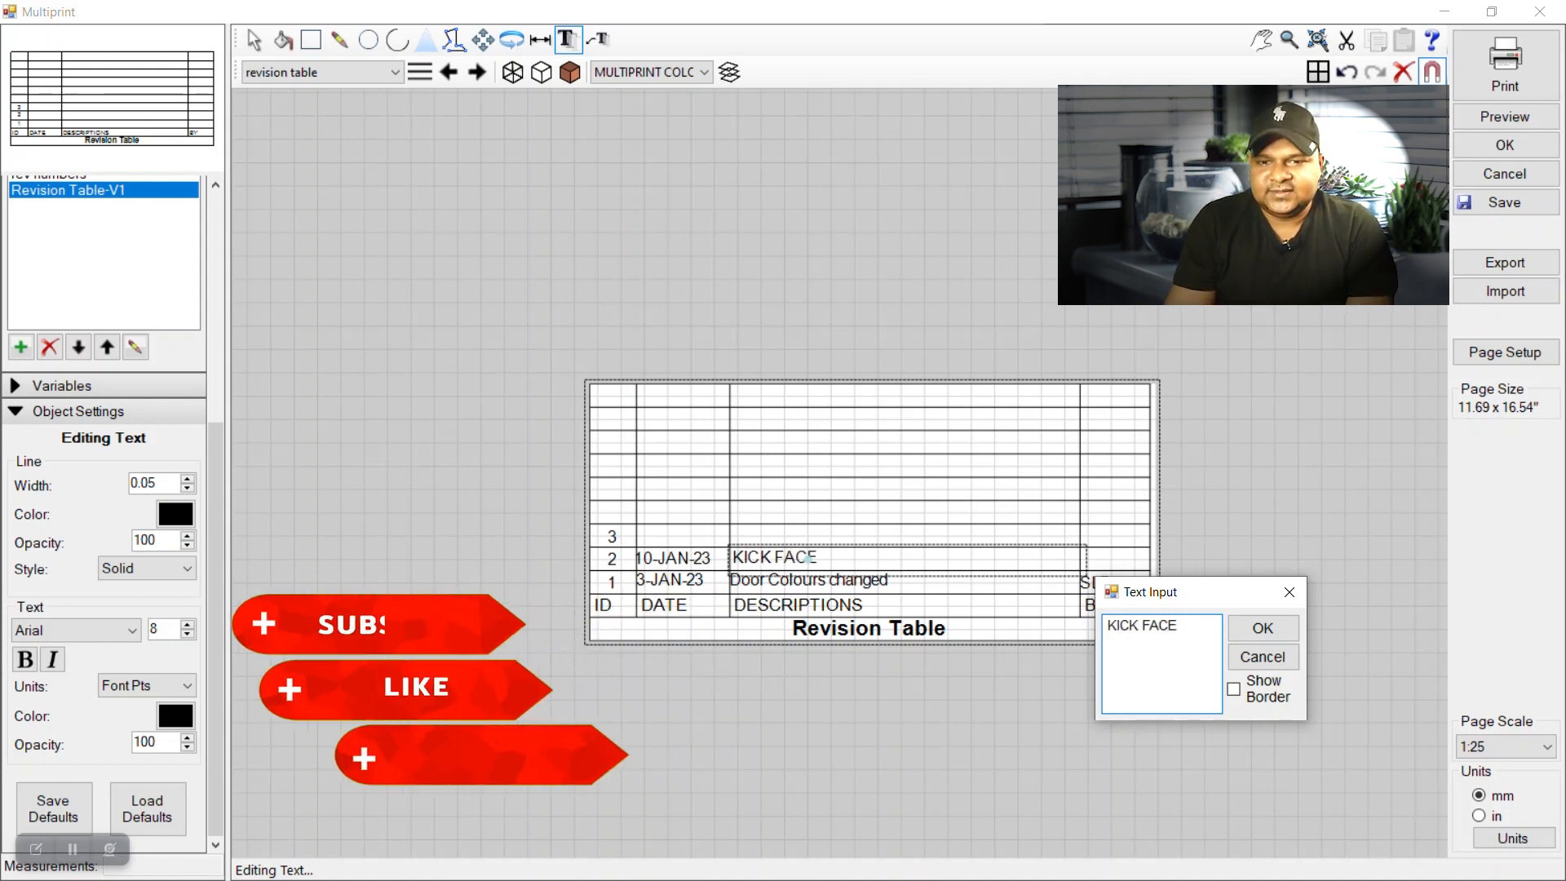
{"action": "type", "text": " COLOUR C"}
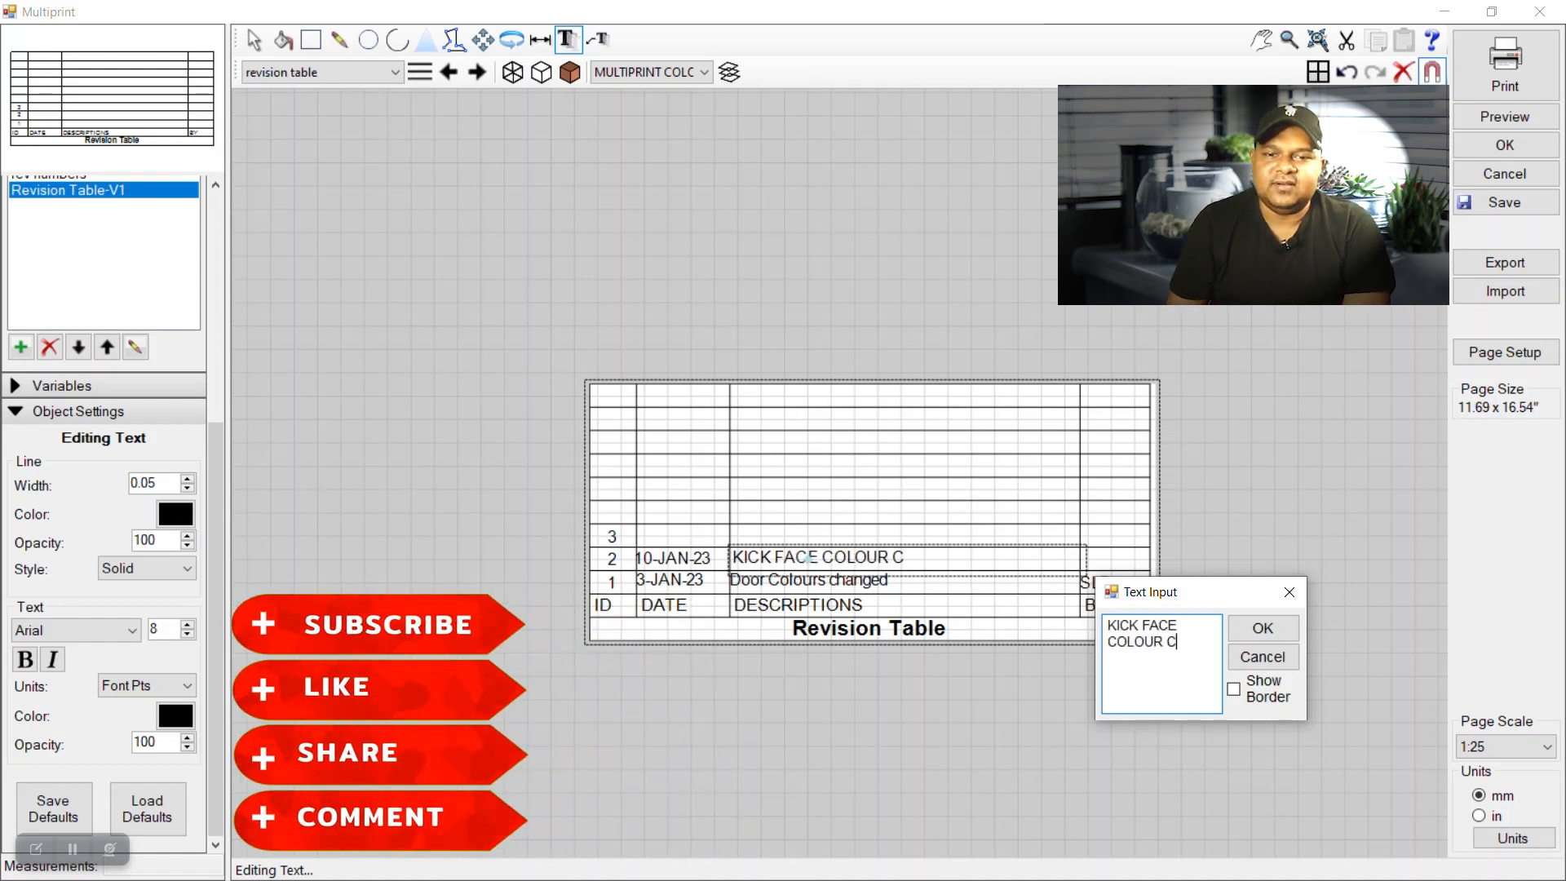
{"action": "type", "text": "HANGED"}
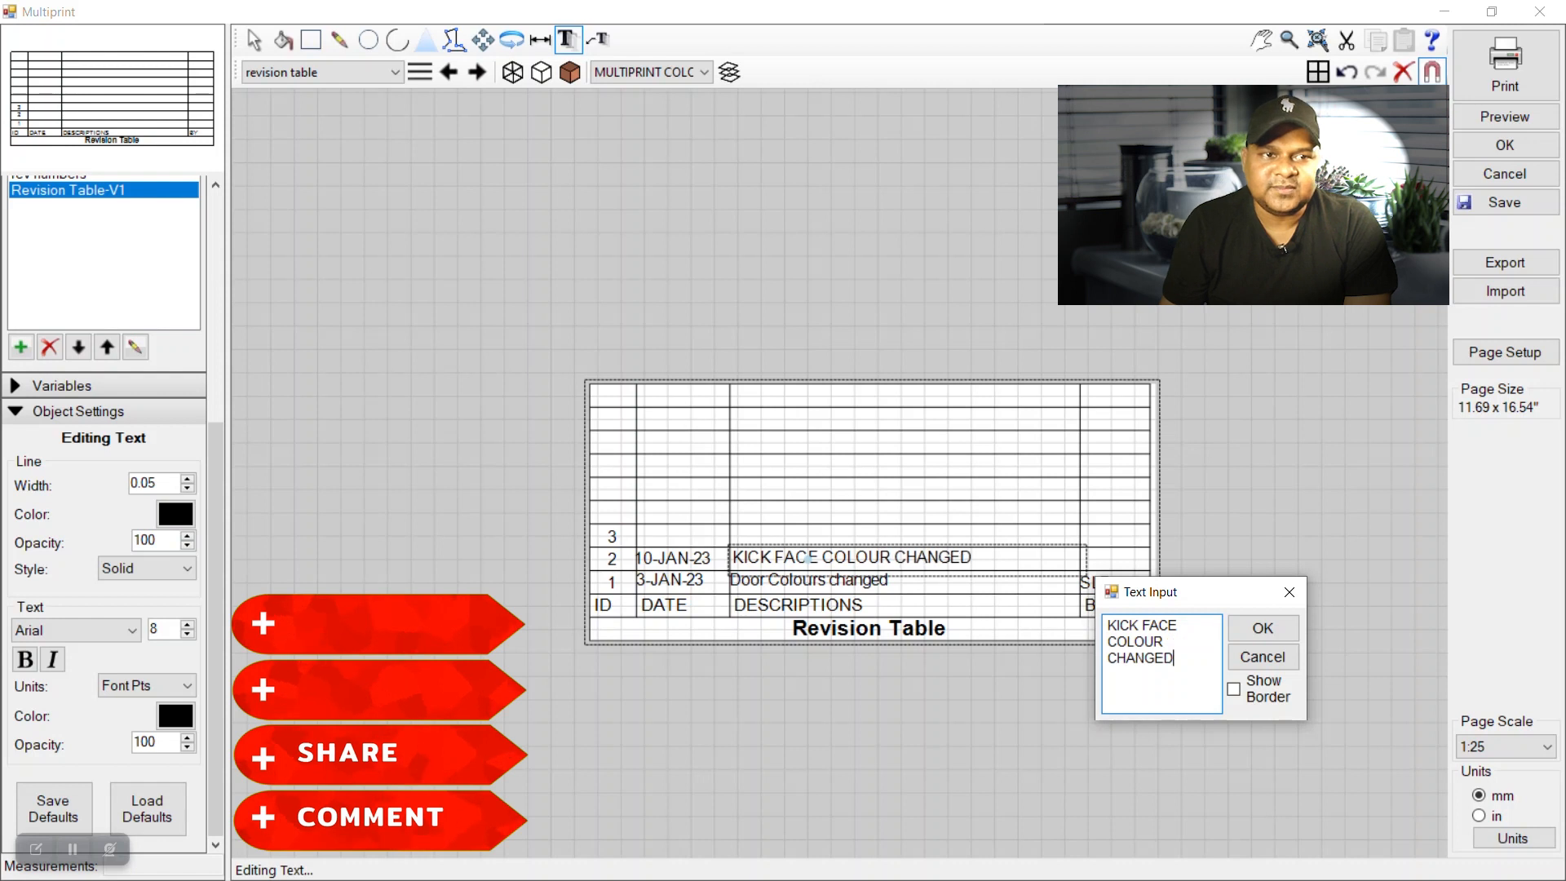
{"action": "left_click", "coordinate": [1244, 629]}
{"action": "left_click", "coordinate": [253, 39]}
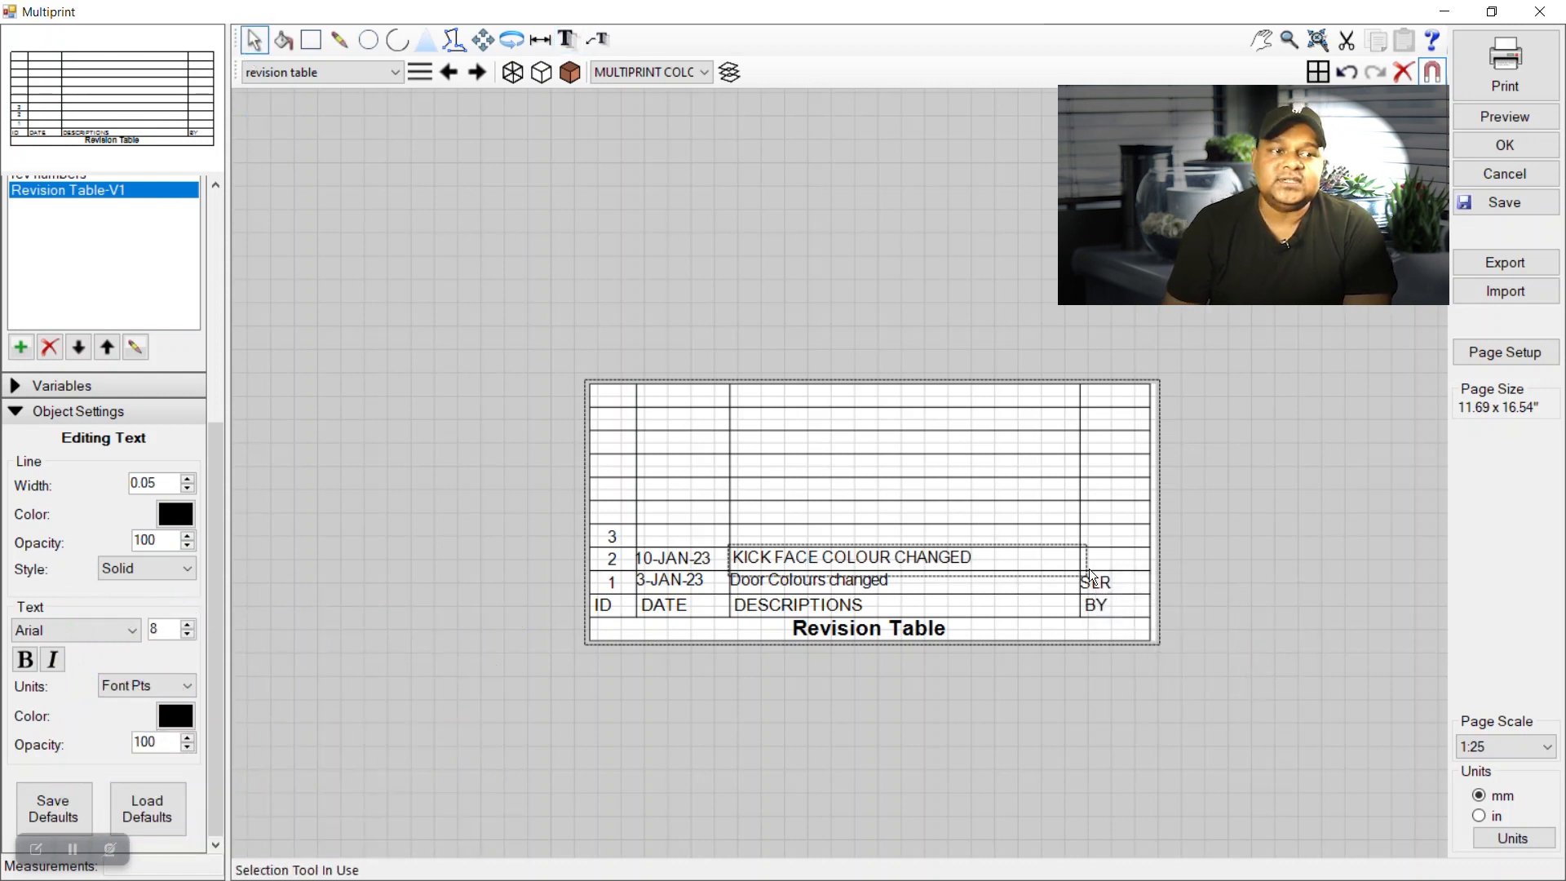
Fill in the reviser's initials in row 2's BY cell and leave the table.
{"action": "double_click", "coordinate": [1105, 566]}
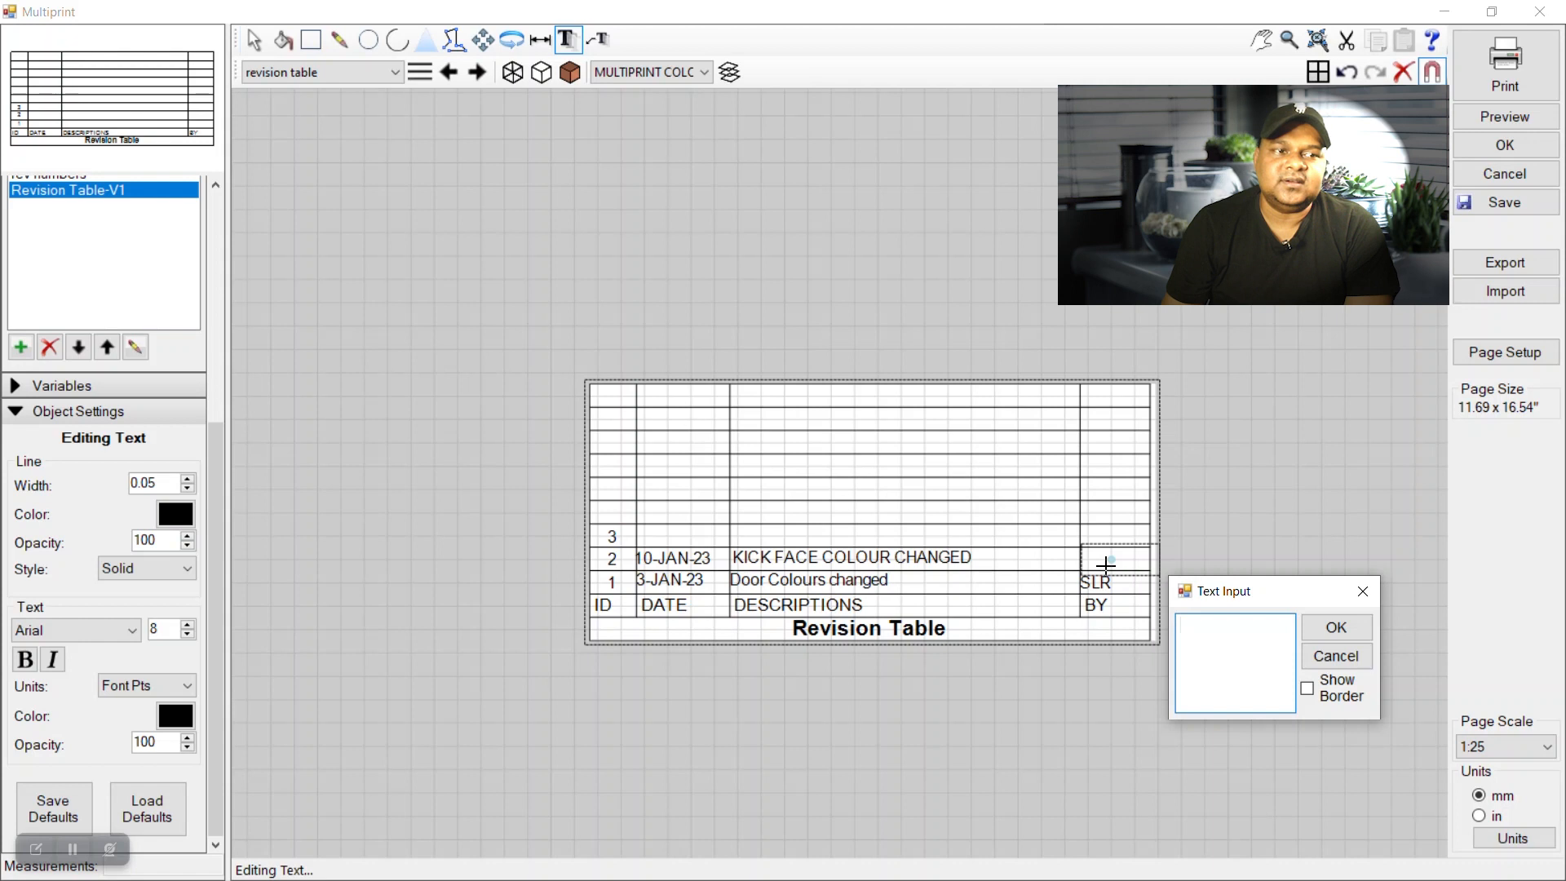
{"action": "left_click", "coordinate": [1335, 627]}
{"action": "left_click", "coordinate": [254, 39]}
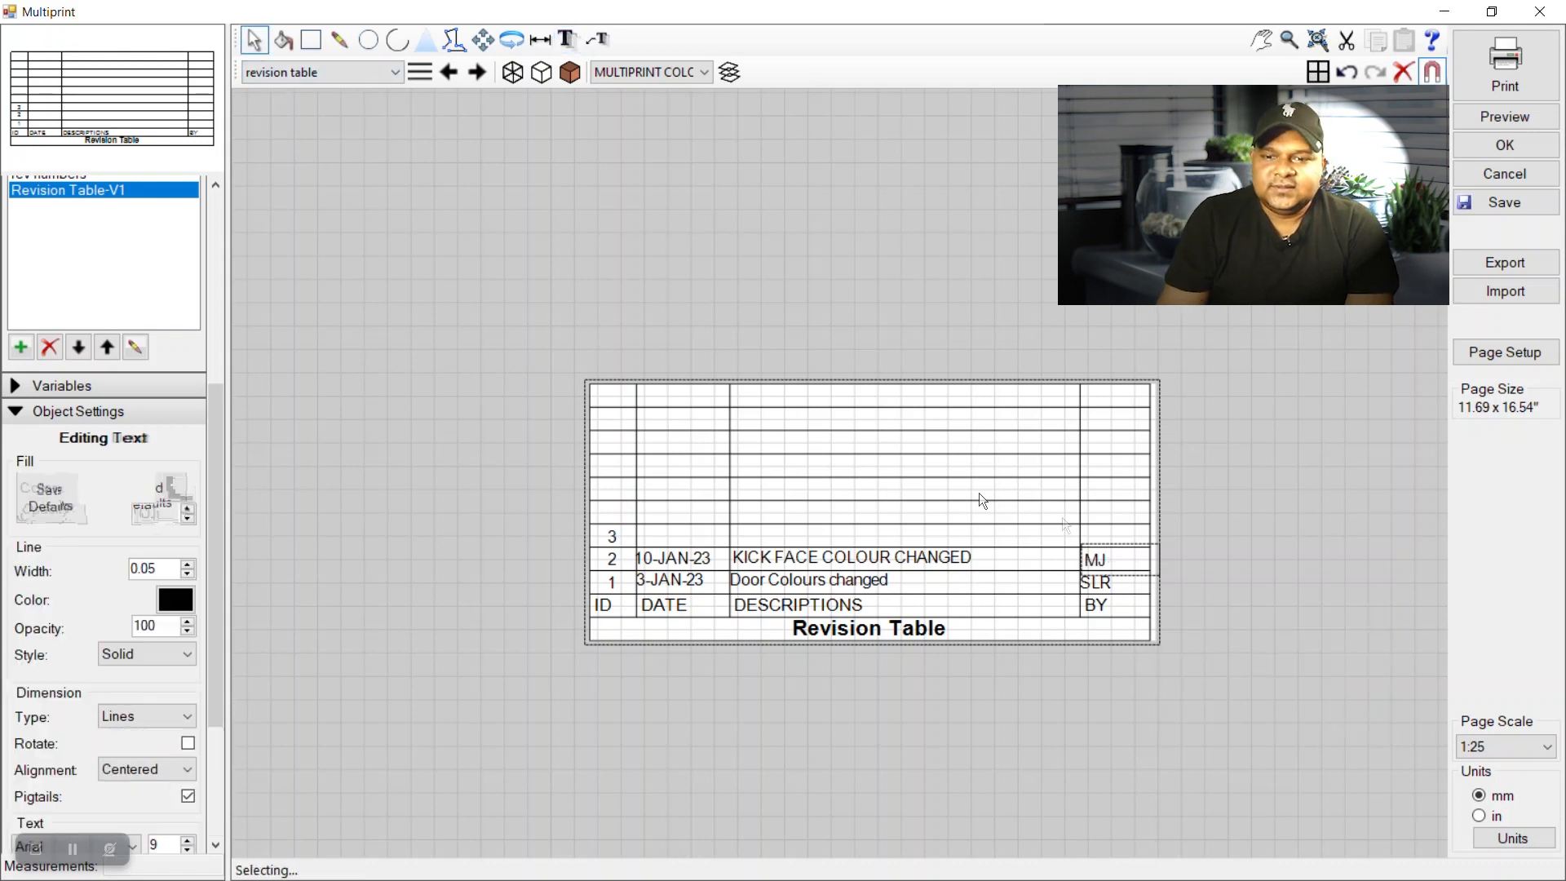
{"action": "left_click", "coordinate": [604, 341]}
{"action": "scroll", "coordinate": [1091, 548], "scroll_direction": "down", "scroll_amount": 4}
Add a new Untitled Page to the document.
{"action": "left_click", "coordinate": [974, 555]}
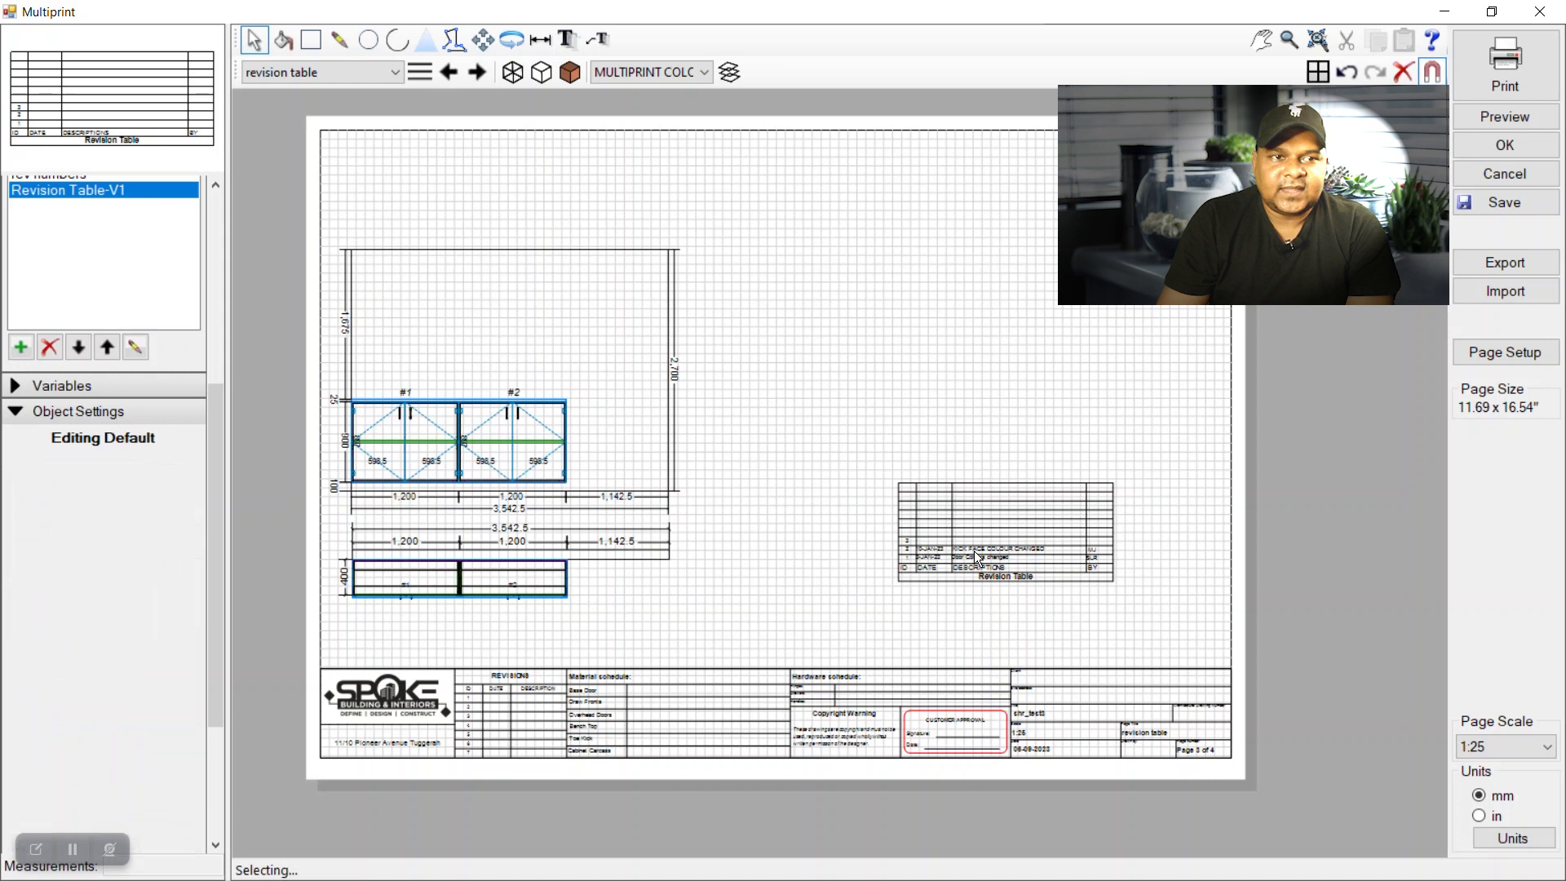
{"action": "left_click", "coordinate": [928, 374]}
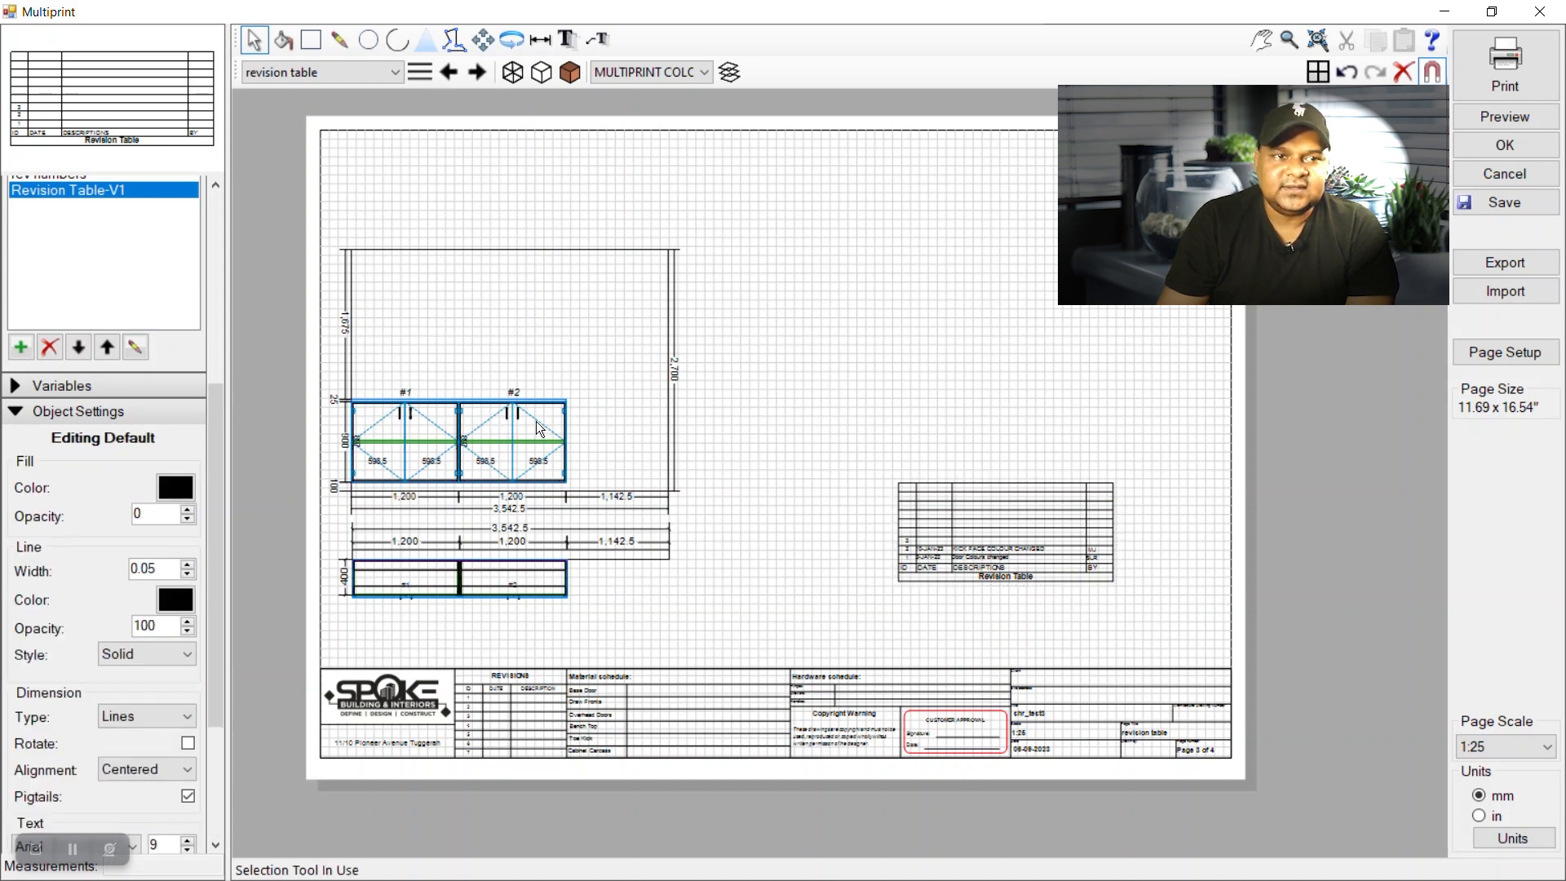
{"action": "left_click", "coordinate": [357, 77]}
{"action": "left_click", "coordinate": [327, 149]}
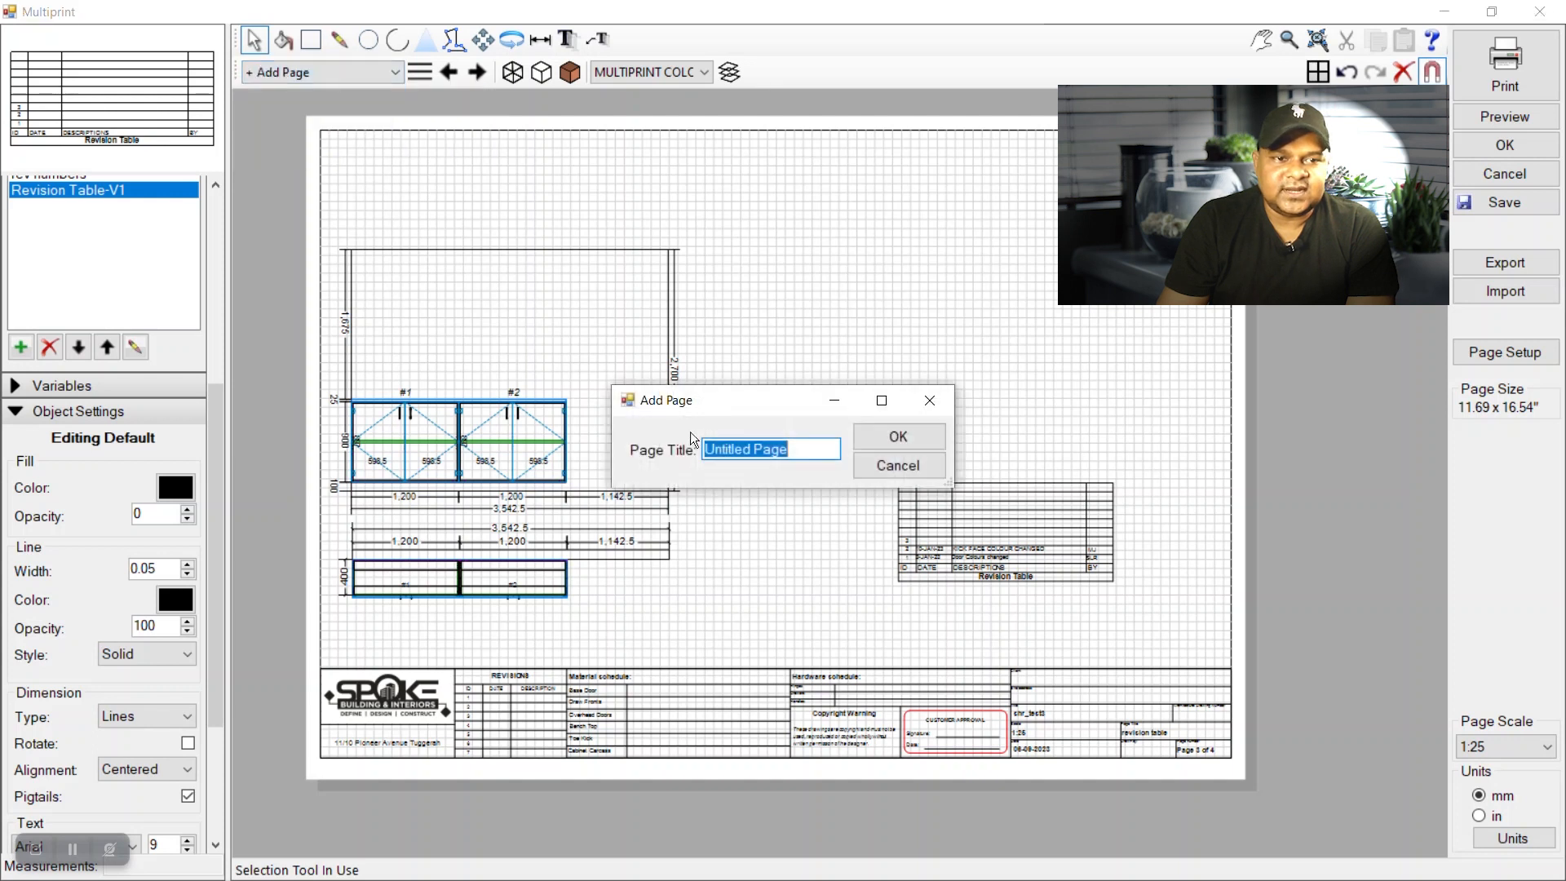
{"action": "left_click", "coordinate": [897, 441]}
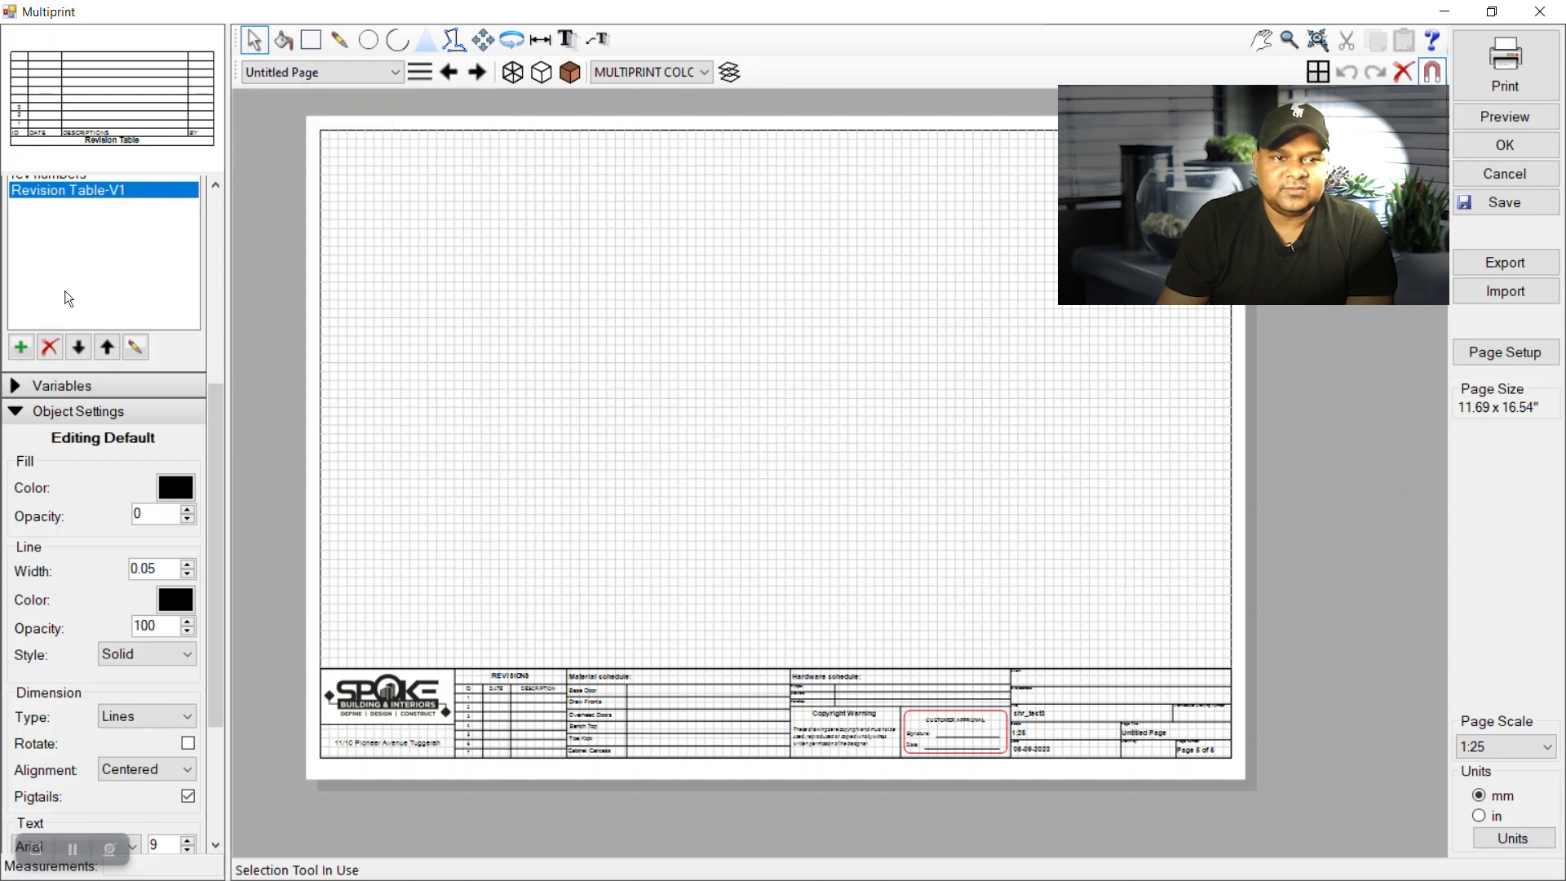
Place a Revision Table-V1 symbol on the new page.
{"action": "left_click", "coordinate": [58, 189]}
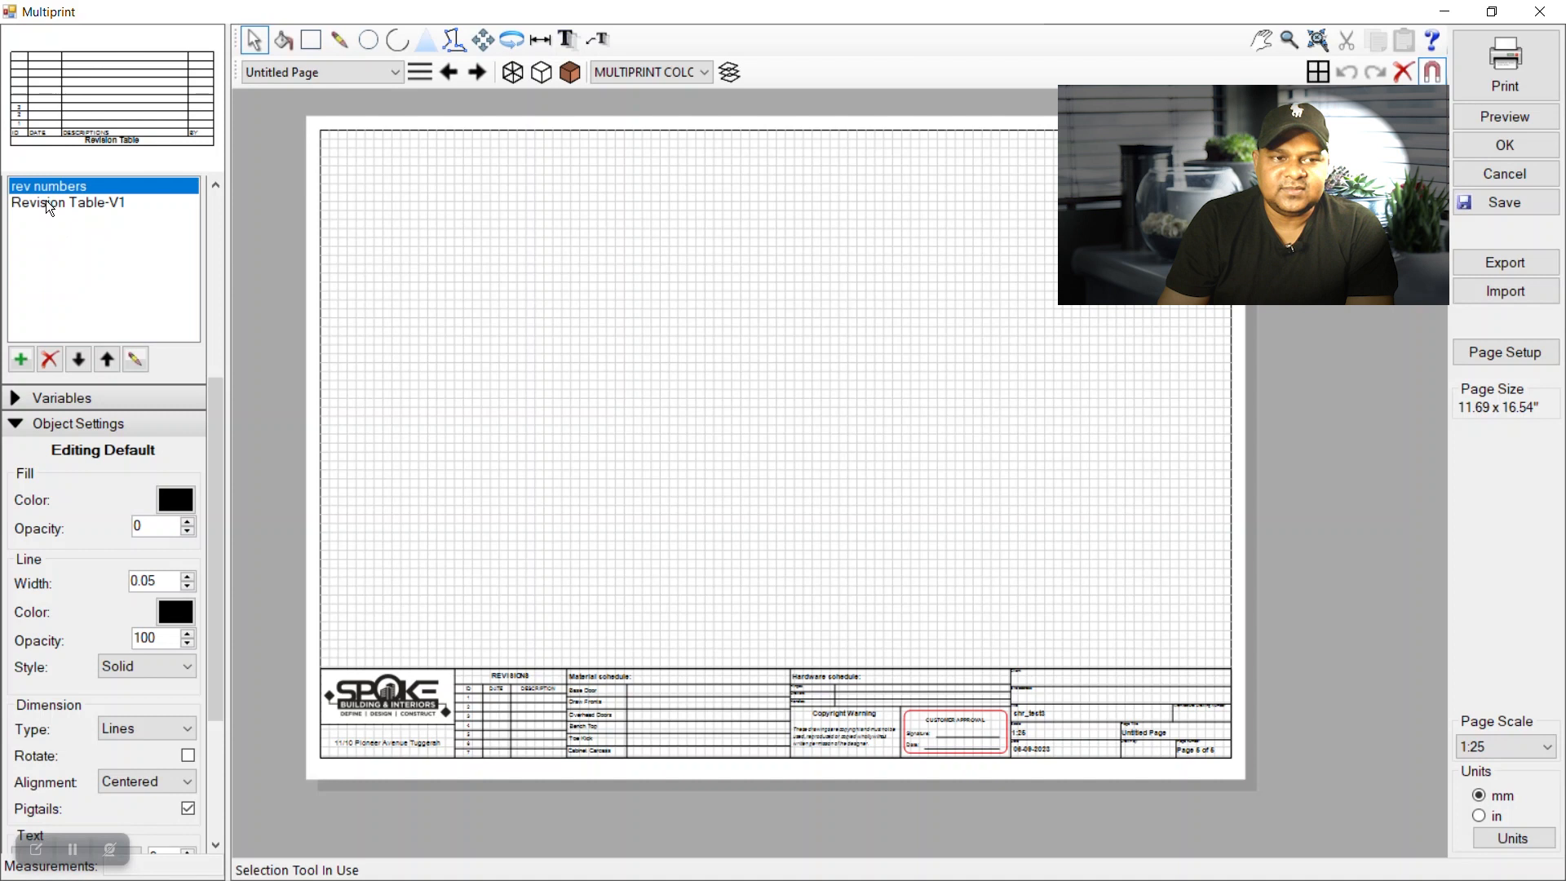
{"action": "left_click", "coordinate": [47, 202]}
{"action": "left_click", "coordinate": [1074, 443]}
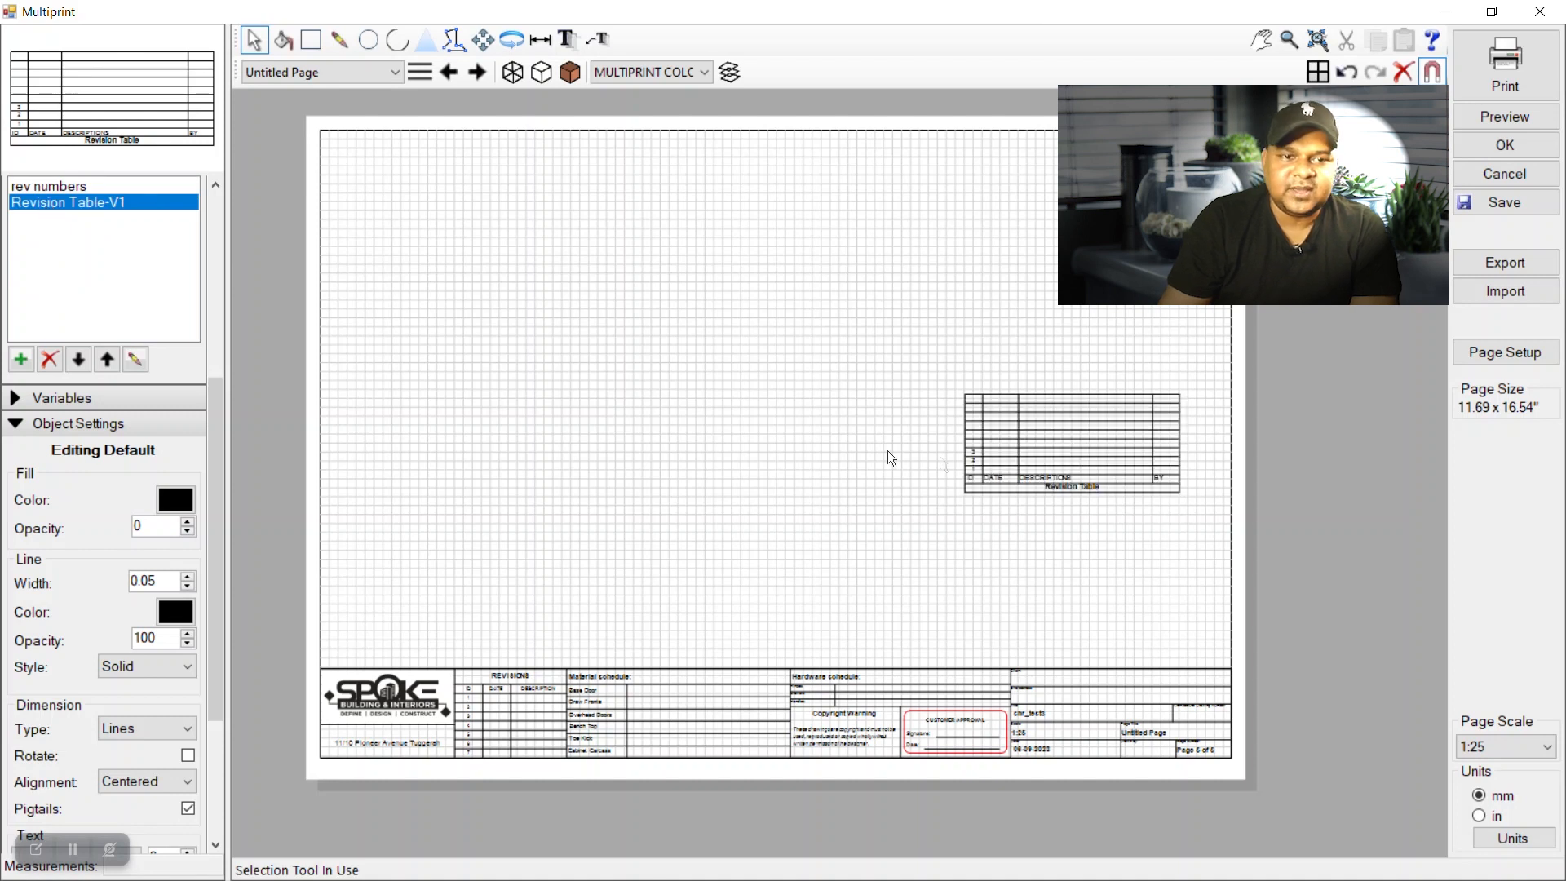
Return to the revision table page with the cabinet drawing.
{"action": "left_click", "coordinate": [292, 71]}
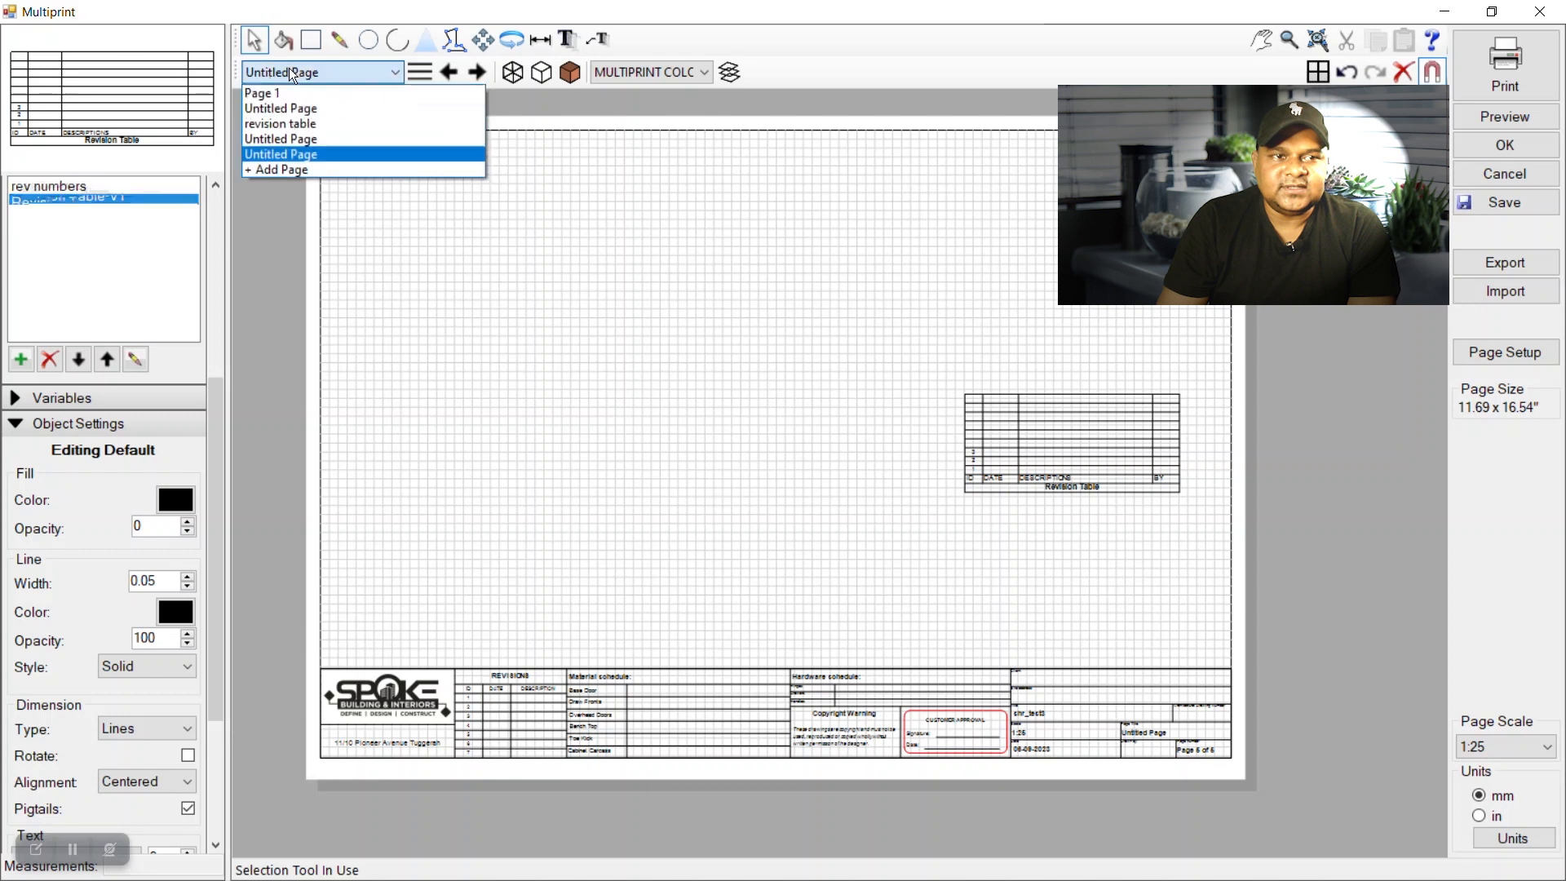
{"action": "left_click", "coordinate": [300, 144]}
{"action": "left_click", "coordinate": [330, 72]}
{"action": "left_click", "coordinate": [306, 122]}
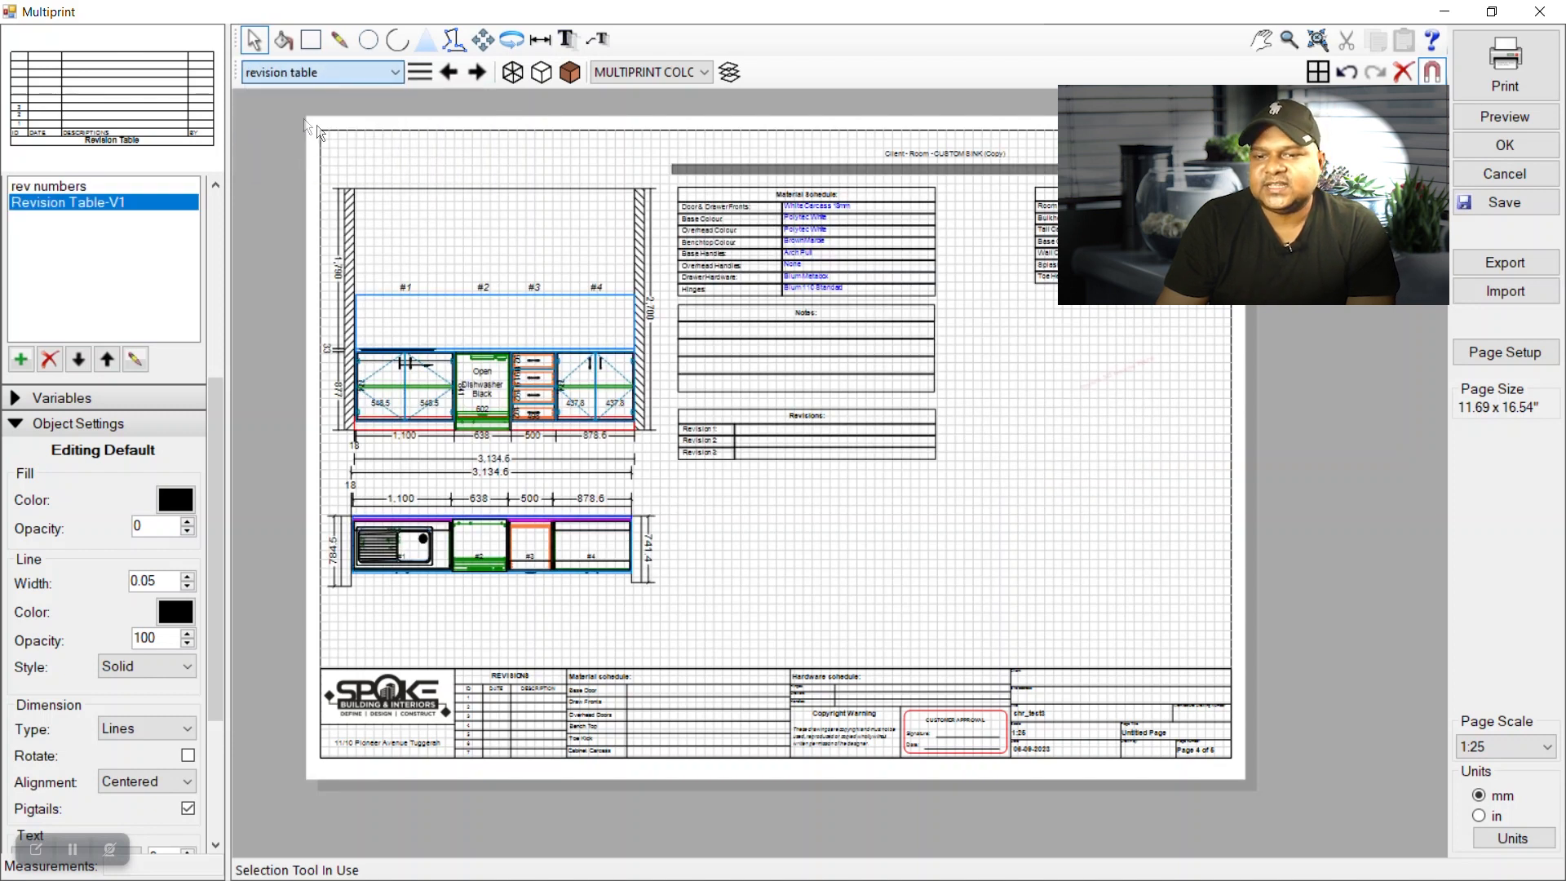
Place a rev numbers triangle symbol on cabinet #2 of the elevation.
{"action": "scroll", "coordinate": [437, 428], "scroll_direction": "up", "scroll_amount": 1}
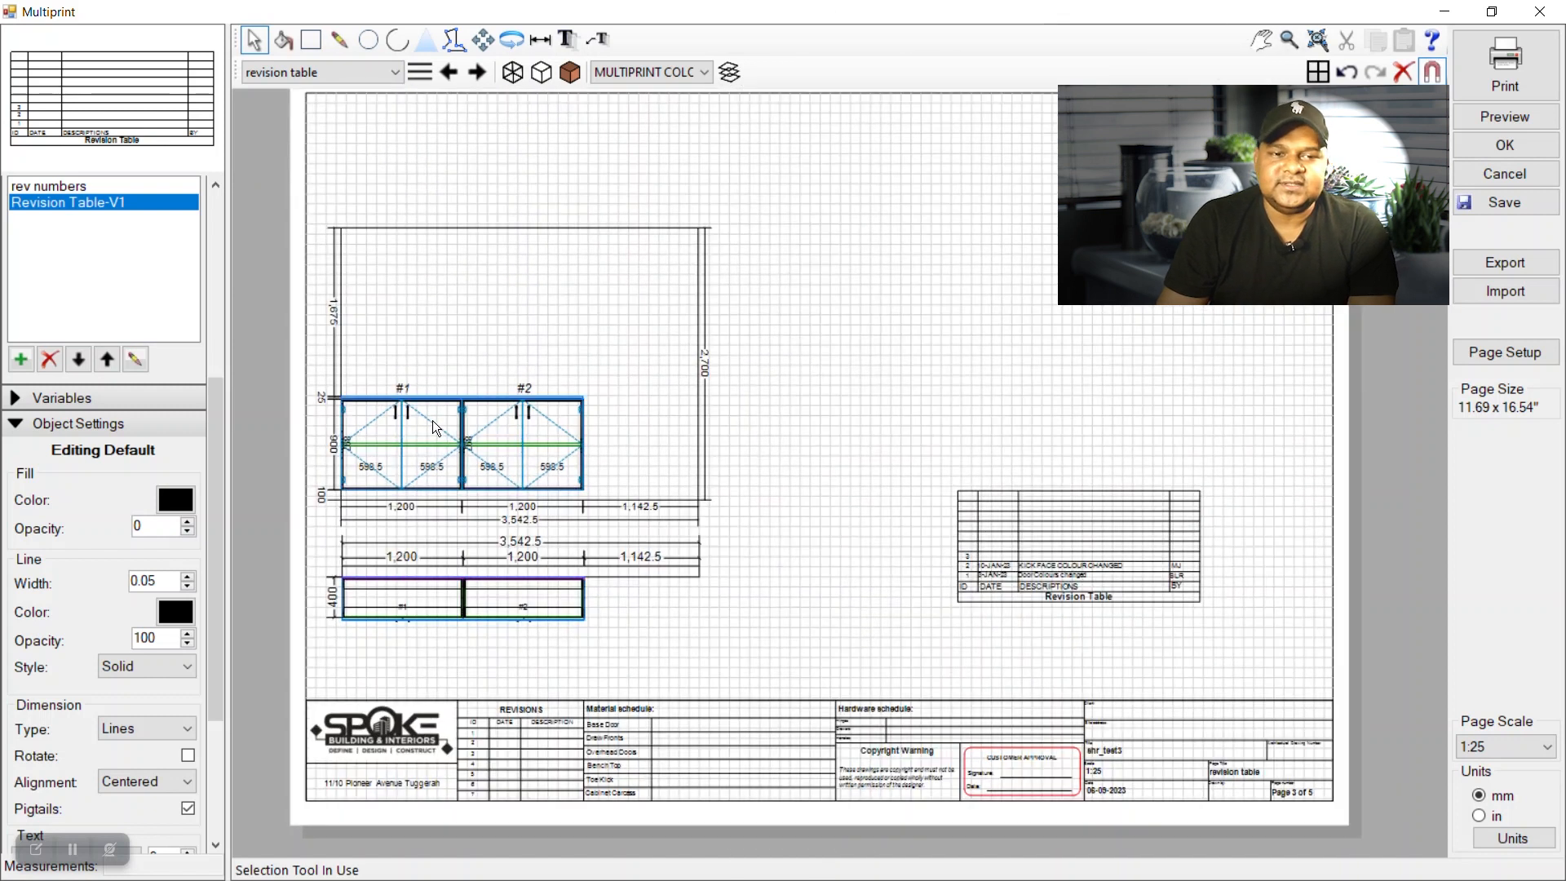
{"action": "left_click", "coordinate": [62, 187]}
{"action": "mouse_move", "coordinate": [57, 184]}
{"action": "left_mouse_down"}
{"action": "mouse_move", "coordinate": [650, 564]}
{"action": "mouse_move", "coordinate": [600, 483]}
{"action": "mouse_move", "coordinate": [552, 449]}
{"action": "left_mouse_up"}
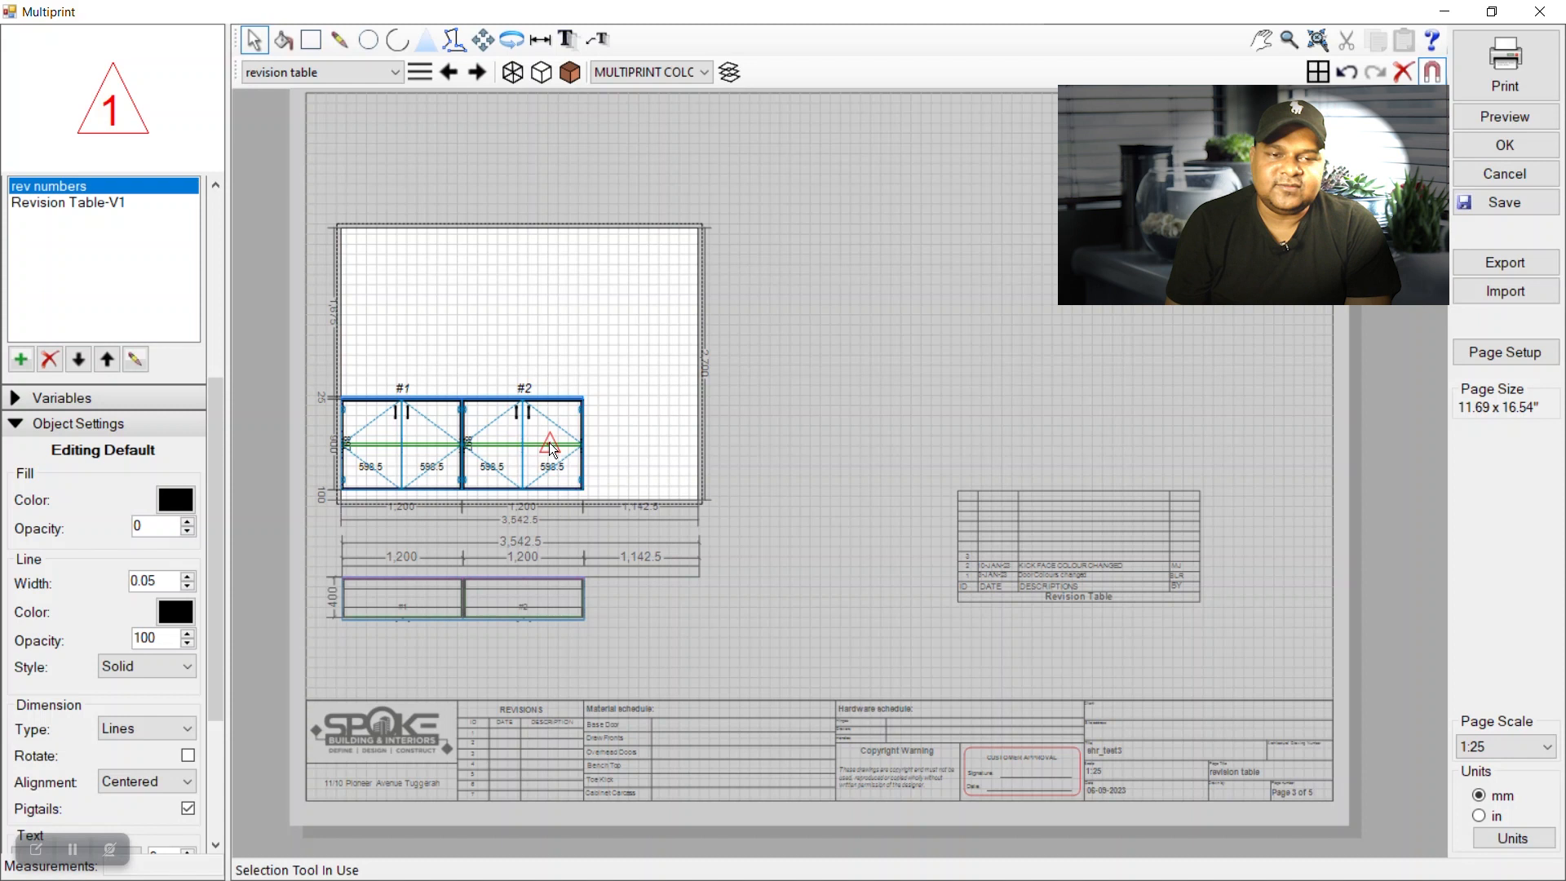
{"action": "left_click", "coordinate": [690, 611]}
{"action": "scroll", "coordinate": [549, 461], "scroll_direction": "up", "scroll_amount": 3}
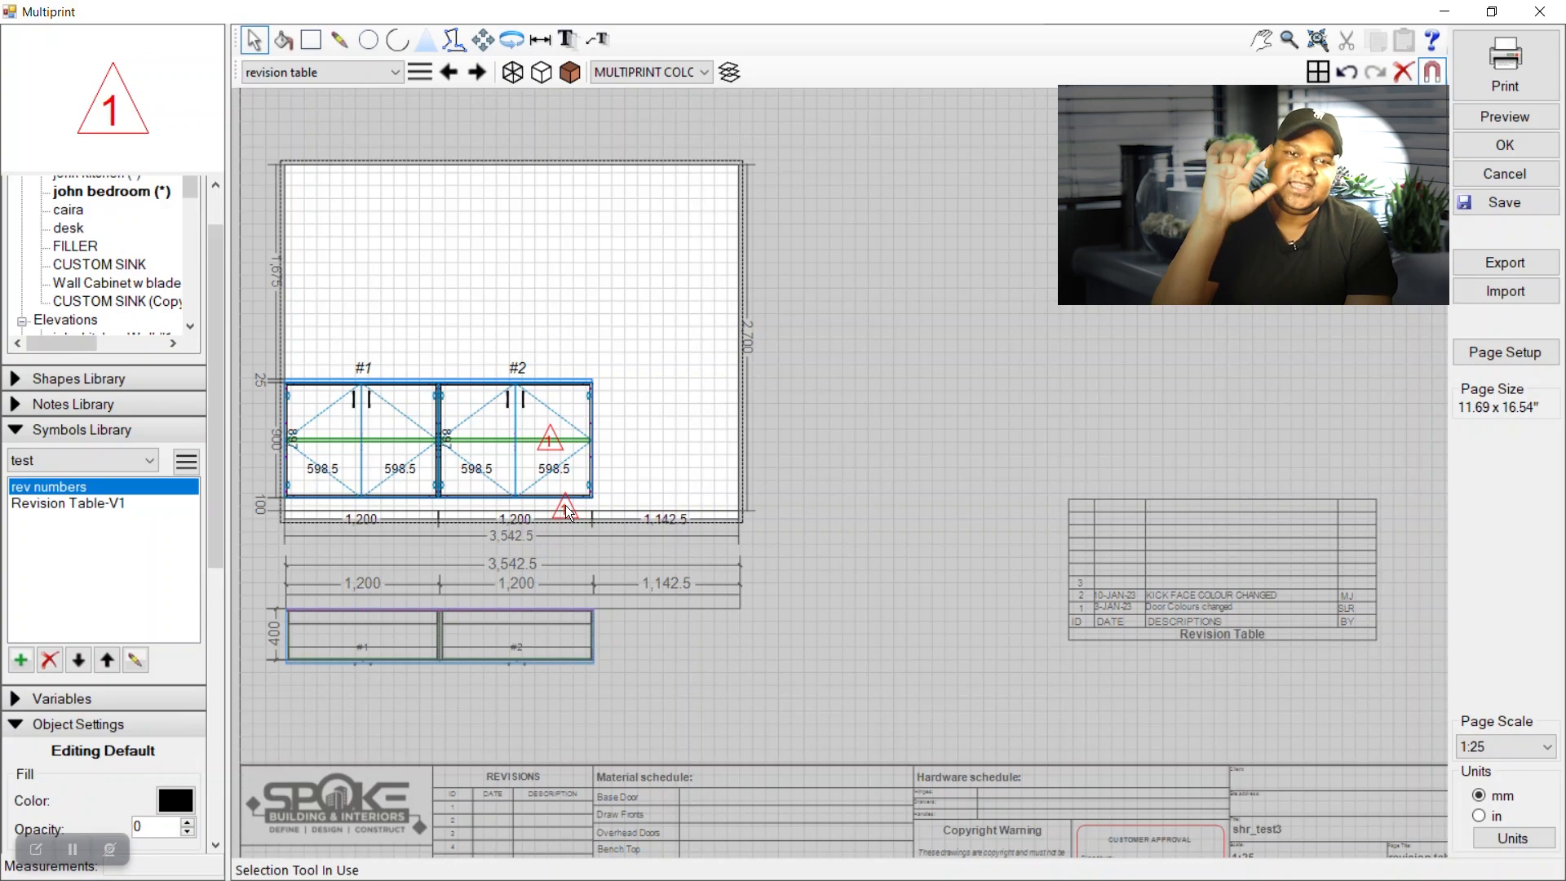
Renumber the second revision triangle to 2.
{"action": "double_click", "coordinate": [569, 514]}
{"action": "double_click", "coordinate": [569, 514]}
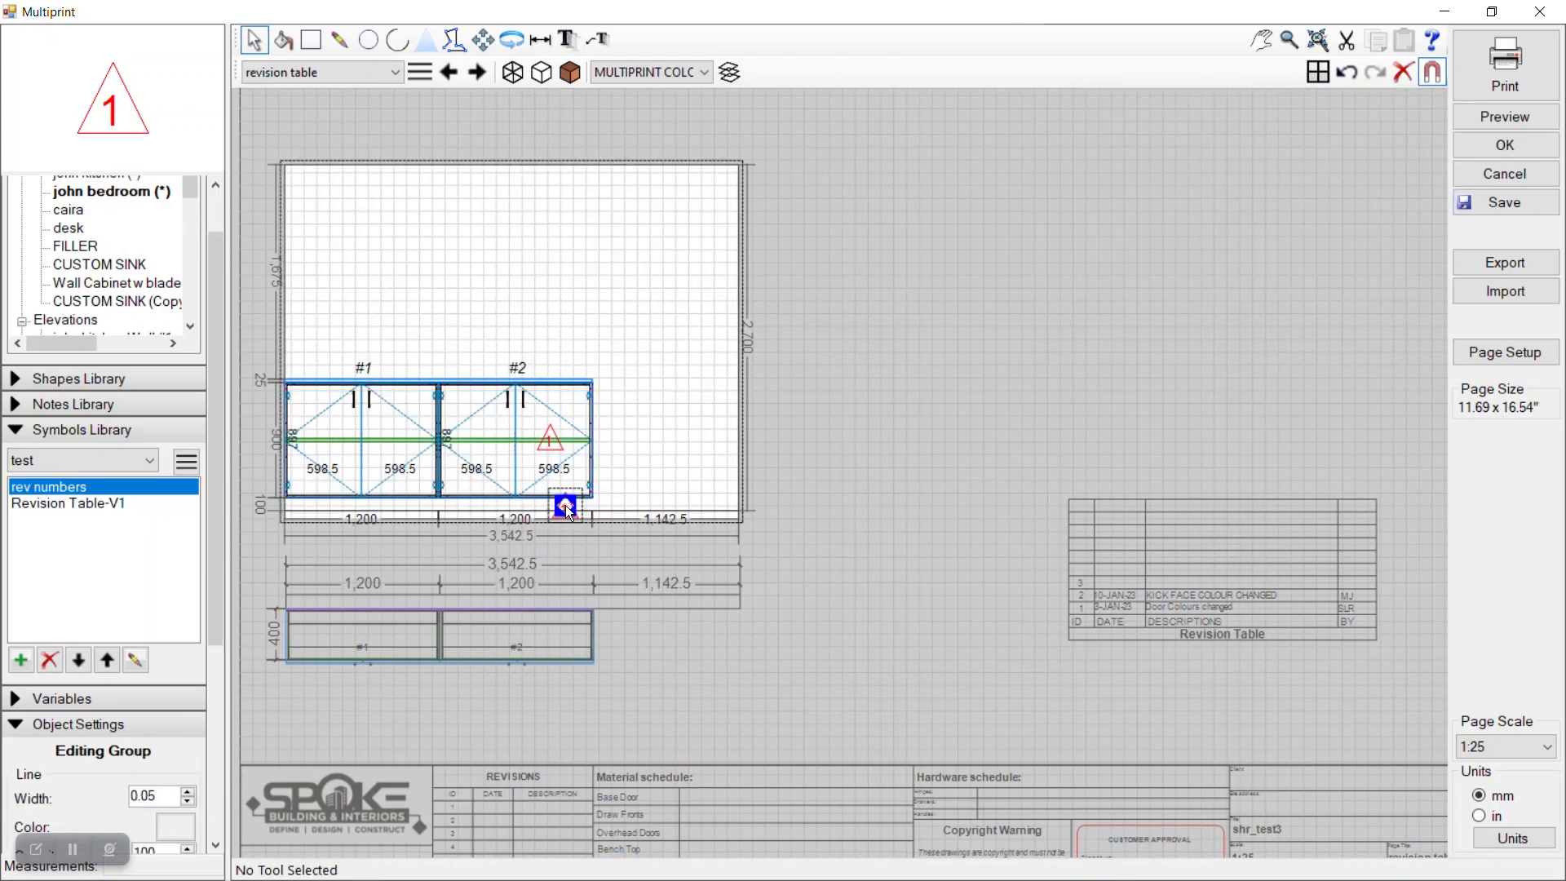
{"action": "scroll", "coordinate": [566, 508], "scroll_direction": "up", "scroll_amount": 8}
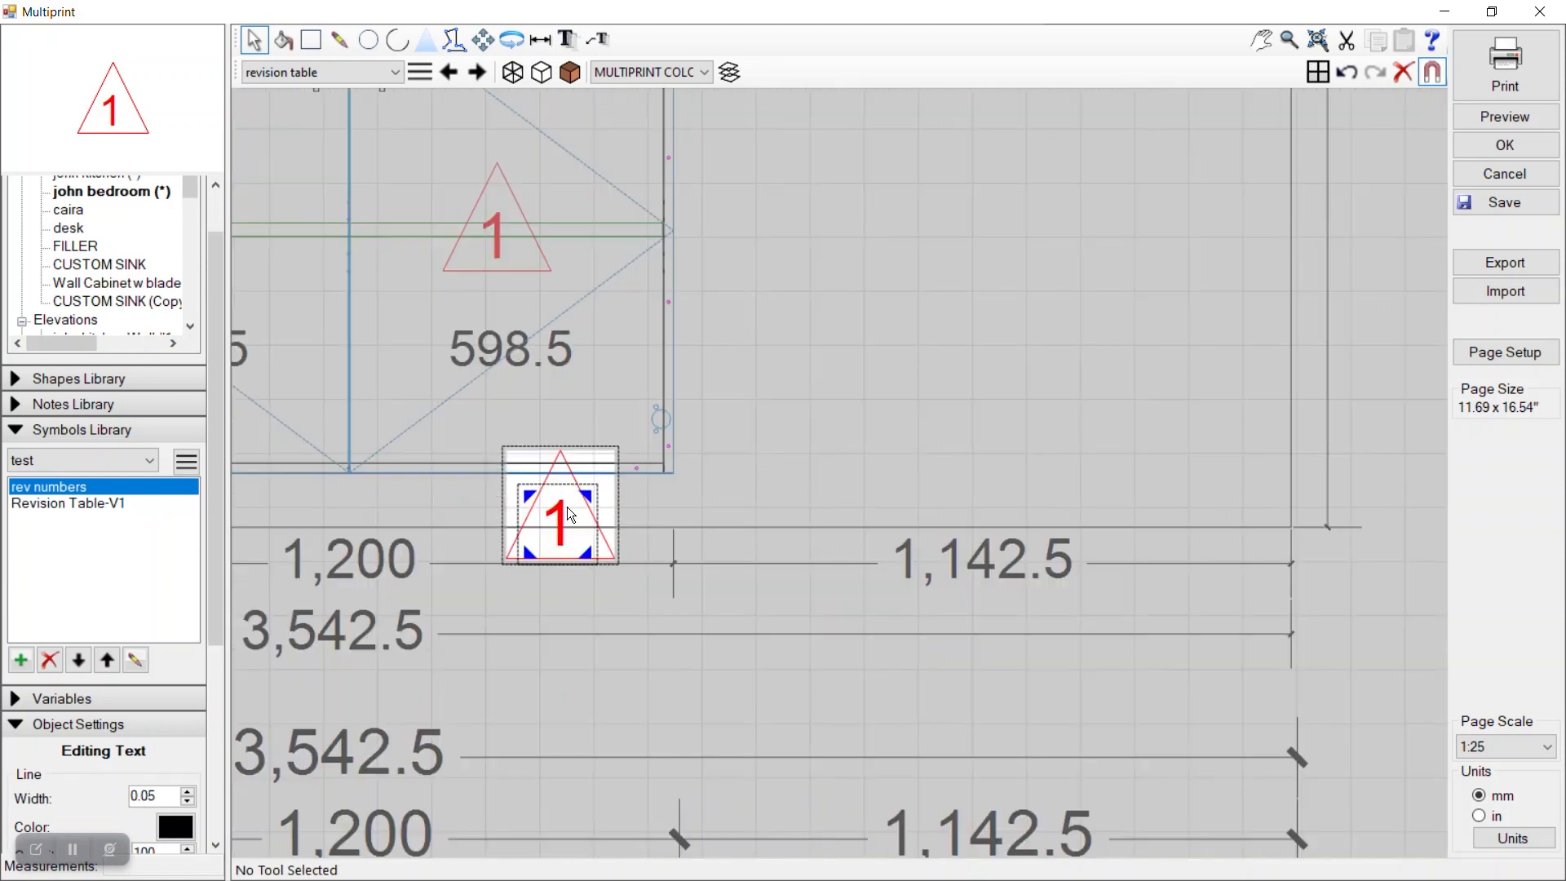
{"action": "double_click", "coordinate": [554, 523]}
{"action": "type", "text": "2"}
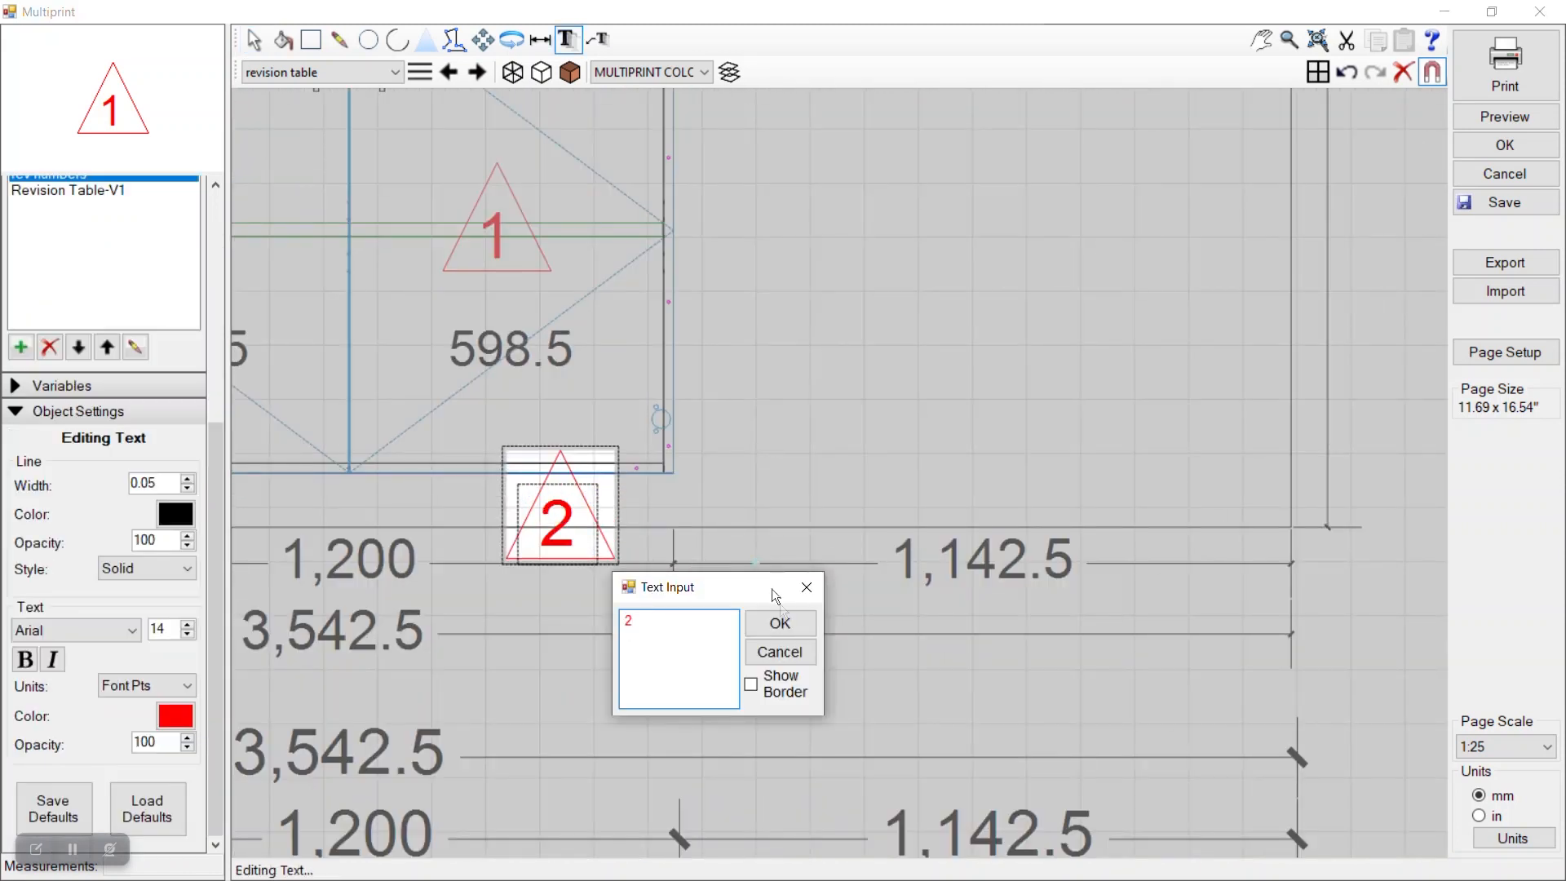
{"action": "left_click", "coordinate": [779, 623]}
{"action": "left_click", "coordinate": [255, 41]}
{"action": "scroll", "coordinate": [791, 457], "scroll_direction": "down", "scroll_amount": 8}
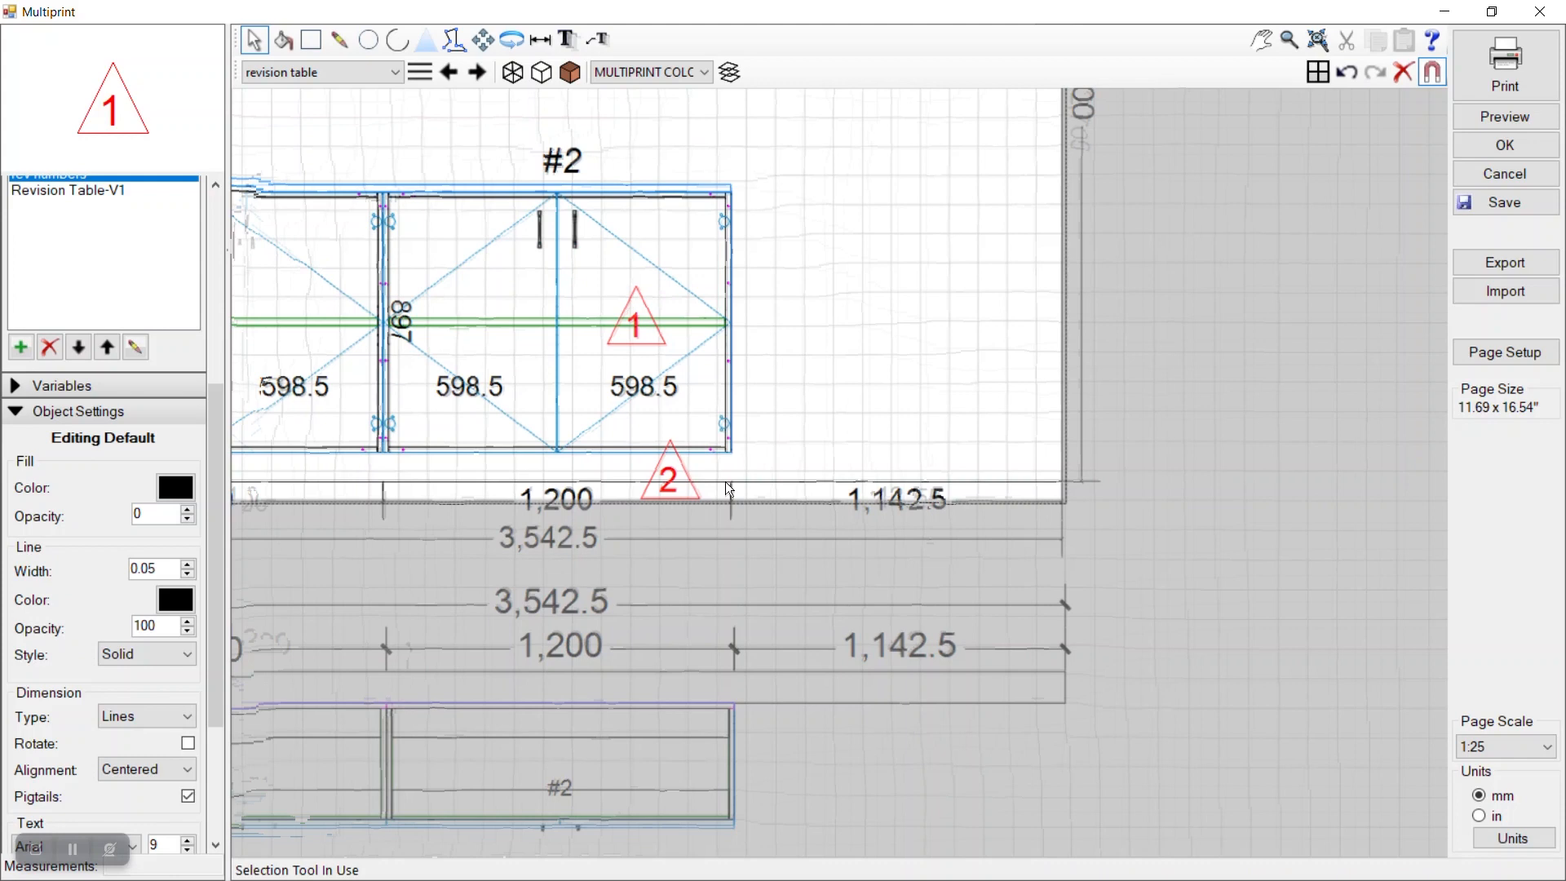
{"action": "scroll", "coordinate": [1023, 478], "scroll_direction": "up", "scroll_amount": 1}
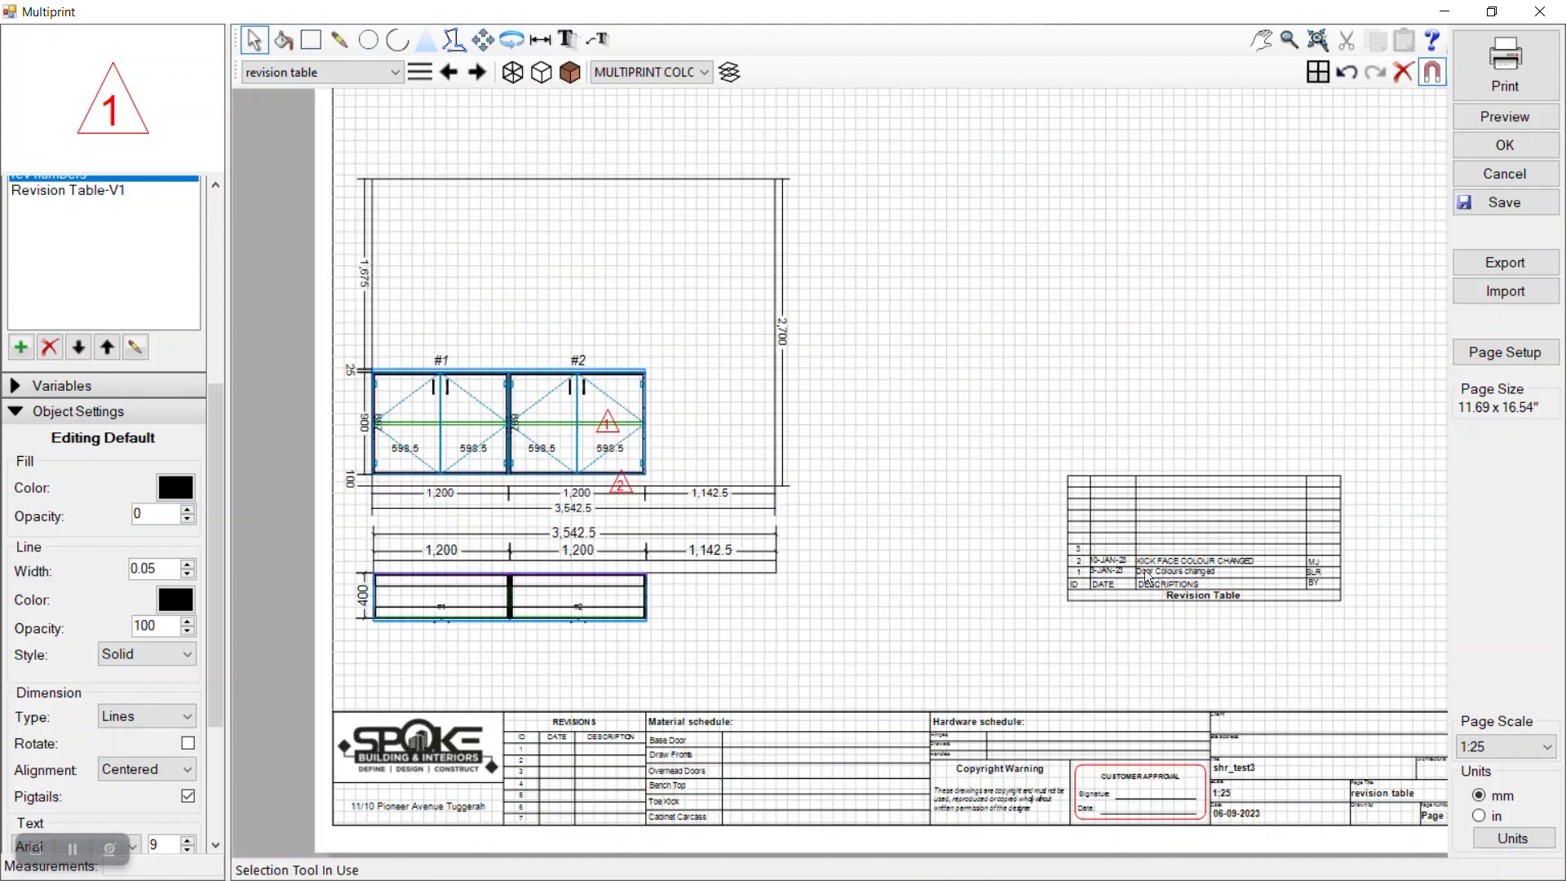
{"action": "scroll", "coordinate": [1310, 600], "scroll_direction": "up", "scroll_amount": 2}
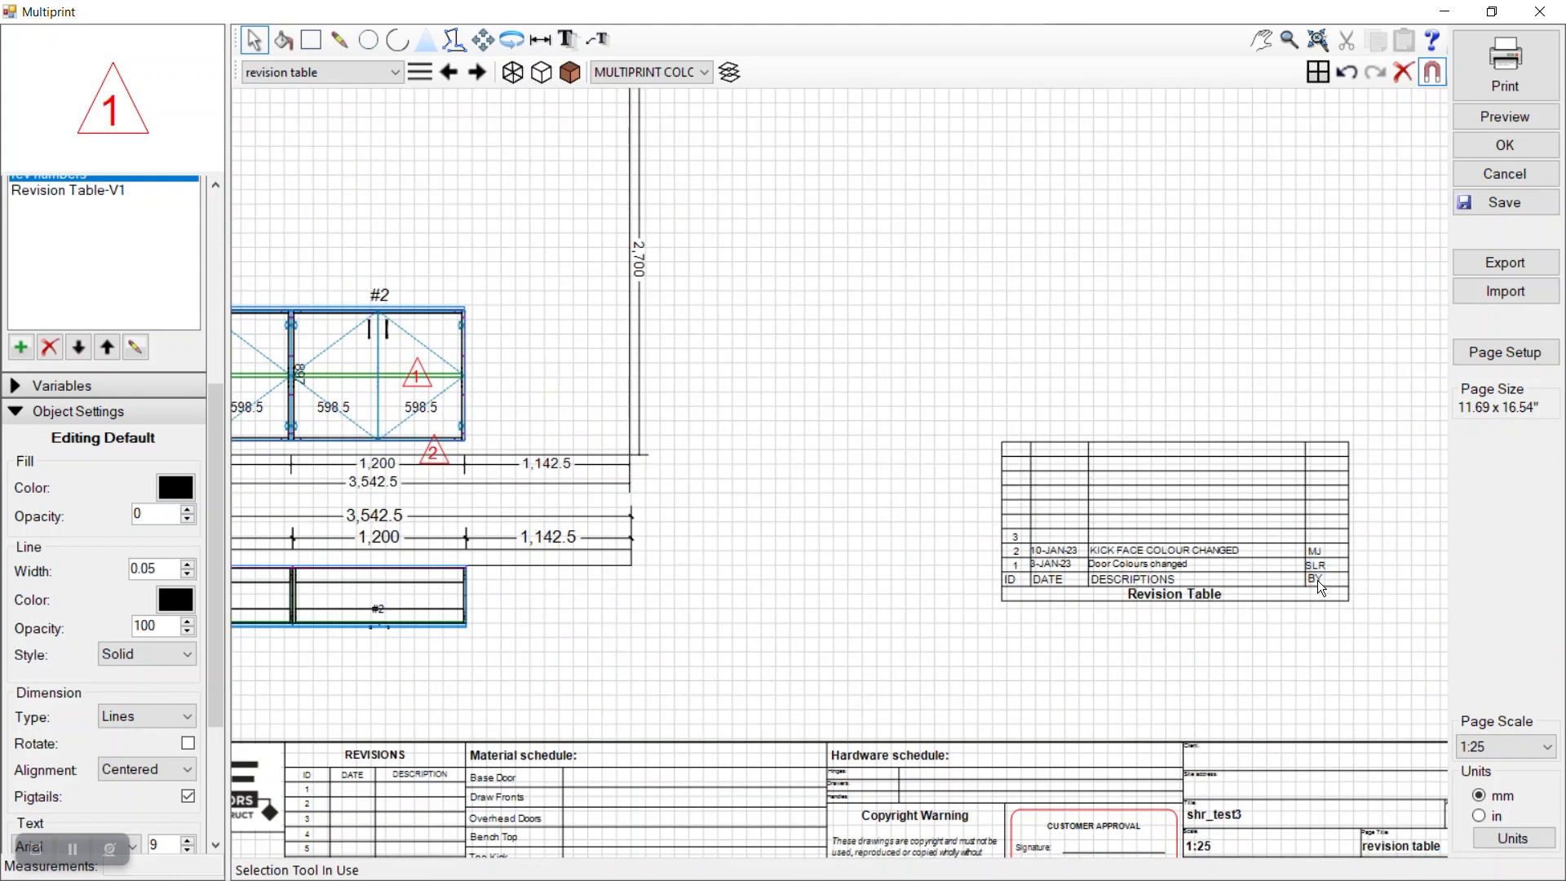
{"action": "scroll", "coordinate": [1316, 581], "scroll_direction": "up", "scroll_amount": 3}
{"action": "left_click", "coordinate": [1324, 549]}
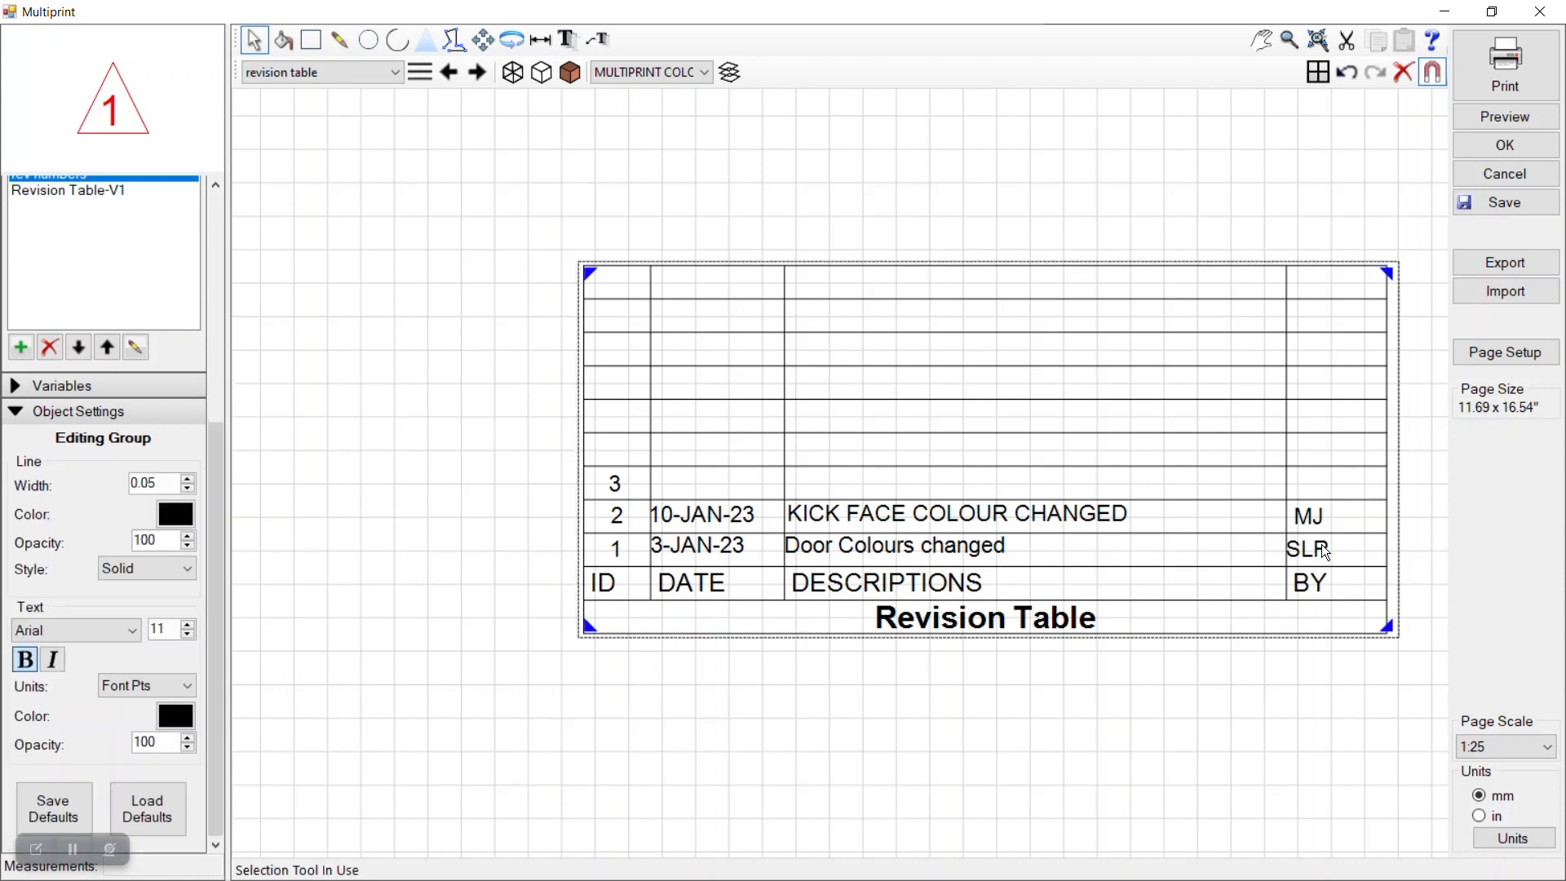
{"action": "scroll", "coordinate": [1174, 580], "scroll_direction": "down", "scroll_amount": 2}
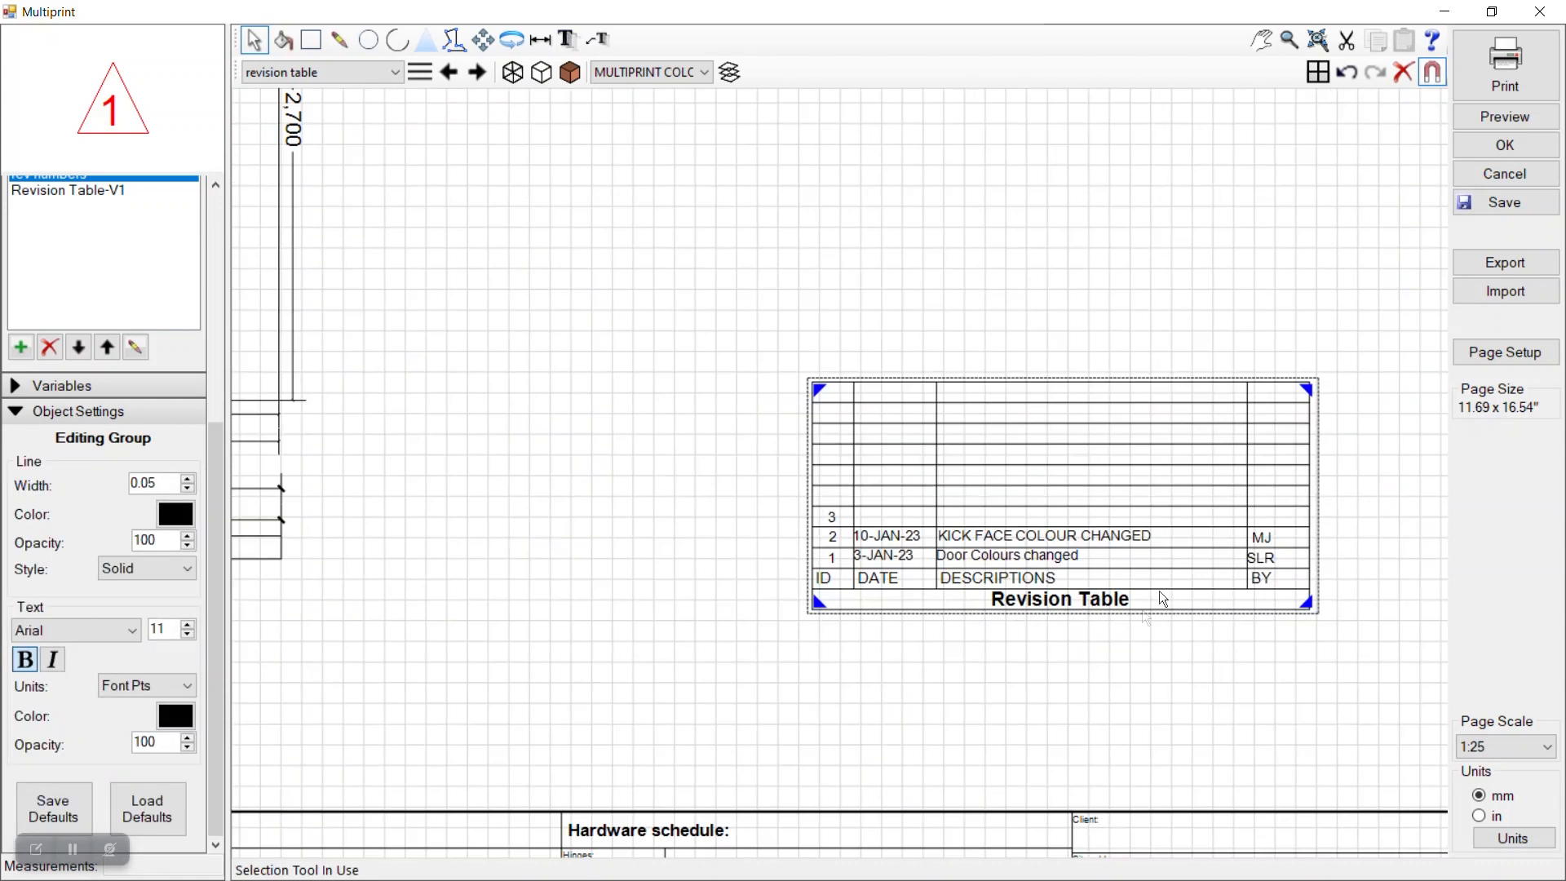
{"action": "left_click", "coordinate": [1007, 673]}
{"action": "scroll", "coordinate": [1036, 652], "scroll_direction": "down", "scroll_amount": 2}
{"action": "scroll", "coordinate": [1024, 628], "scroll_direction": "up", "scroll_amount": 3}
{"action": "scroll", "coordinate": [961, 590], "scroll_direction": "down", "scroll_amount": 5}
{"action": "scroll", "coordinate": [575, 520], "scroll_direction": "up", "scroll_amount": 2}
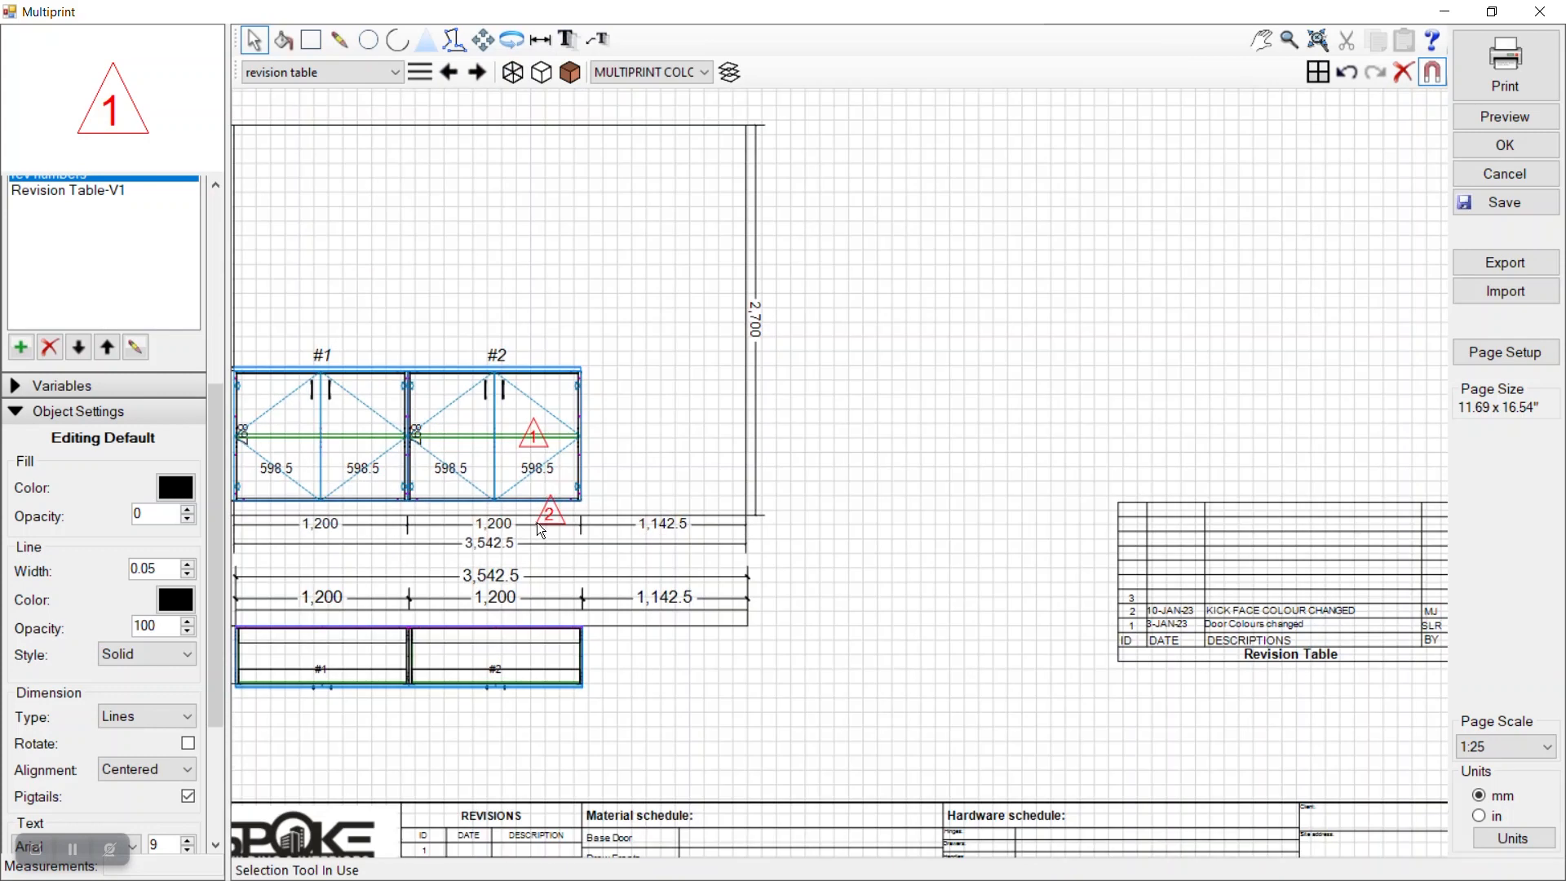
{"action": "scroll", "coordinate": [741, 585], "scroll_direction": "down", "scroll_amount": 1}
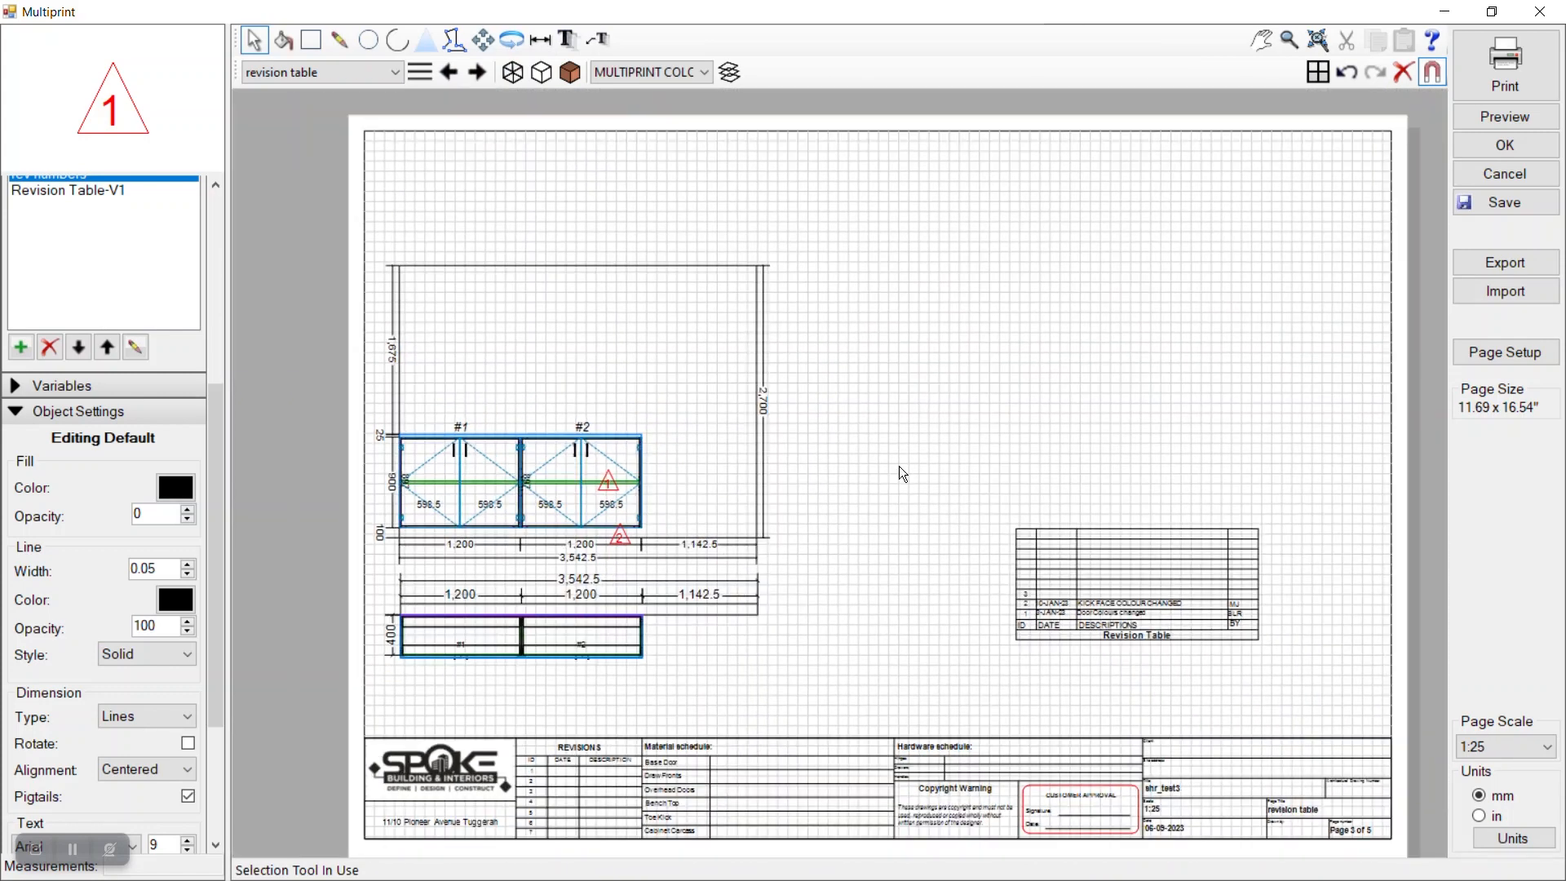